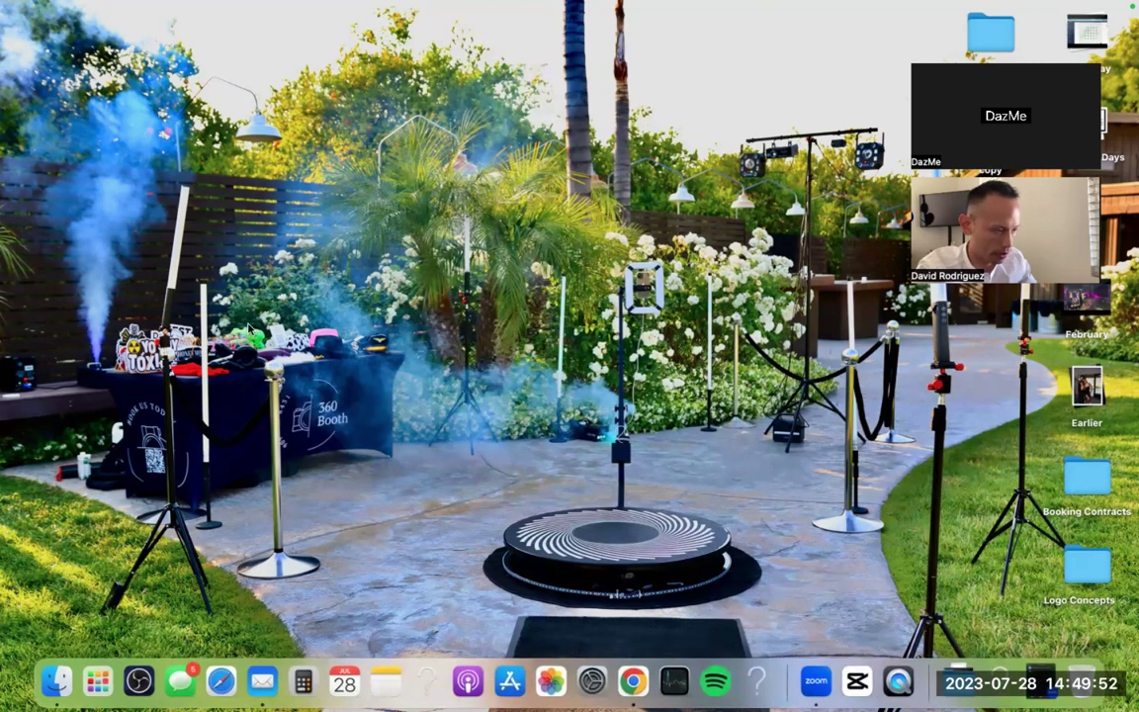
- Switch to the browser and close the Patreon post and Facebook group pages, keeping the Wix dashboard open
key("ctrl+Right")
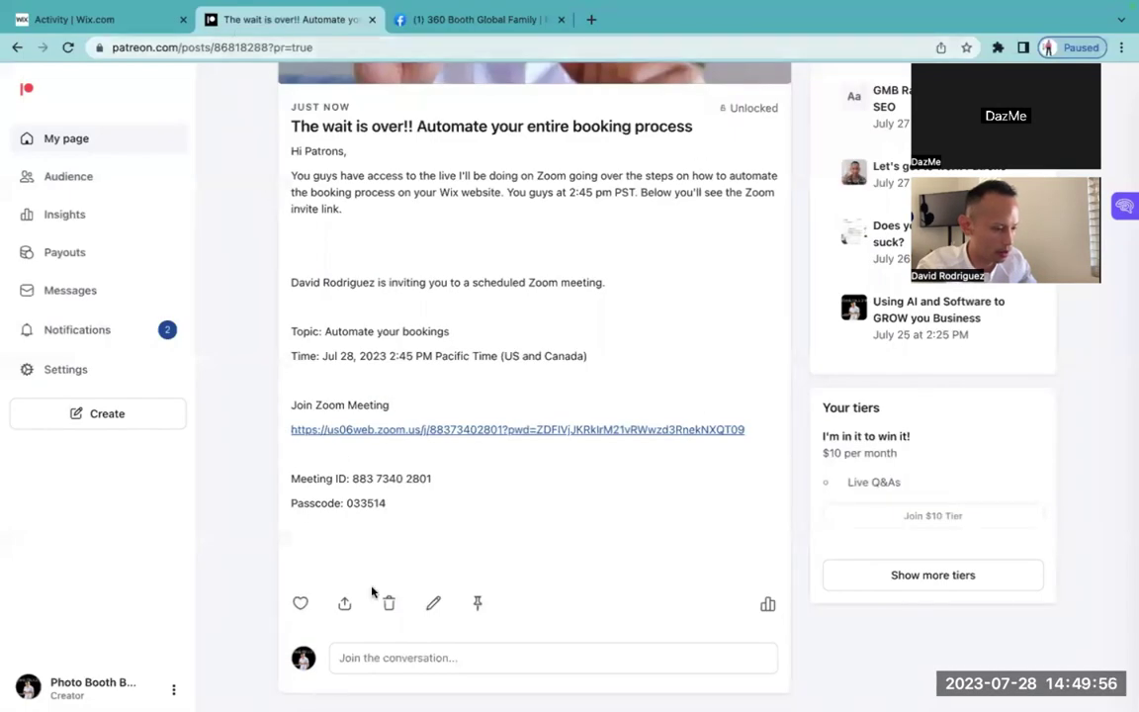
scroll(309, 492, "down", 1)
scroll(308, 492, "up", 1)
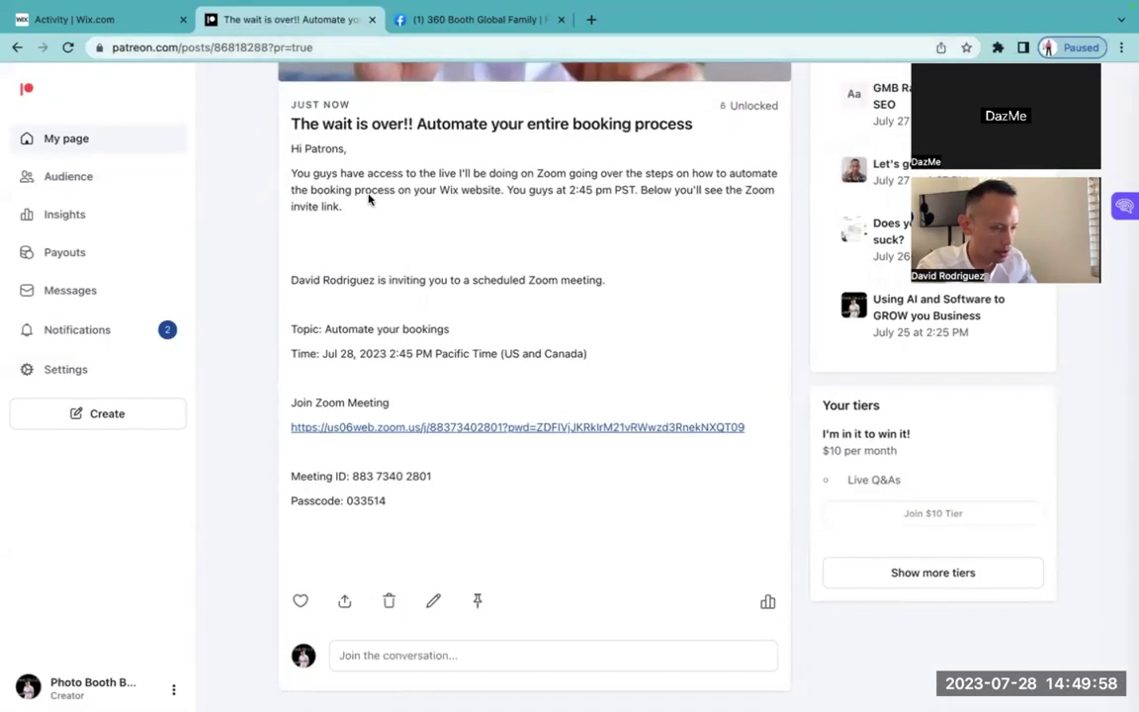
left_click(372, 20)
left_click(372, 20)
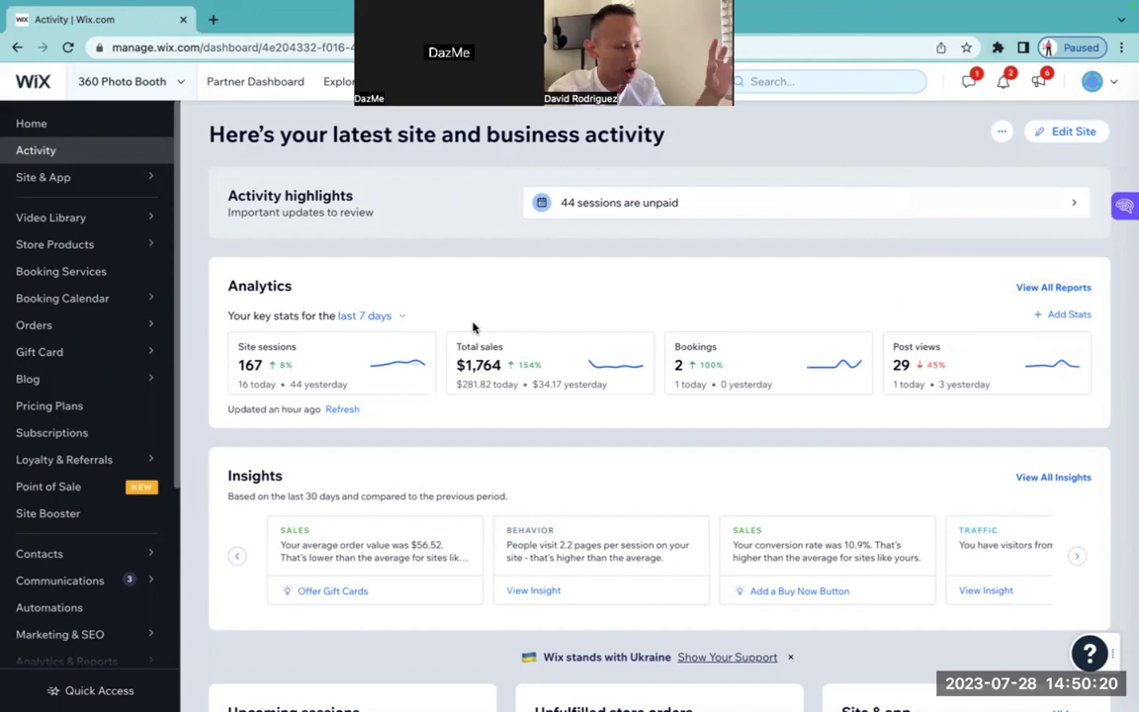
- Go to the 360 Photo Booth site's dashboard home and open its Automations page
mouse_move(358, 316)
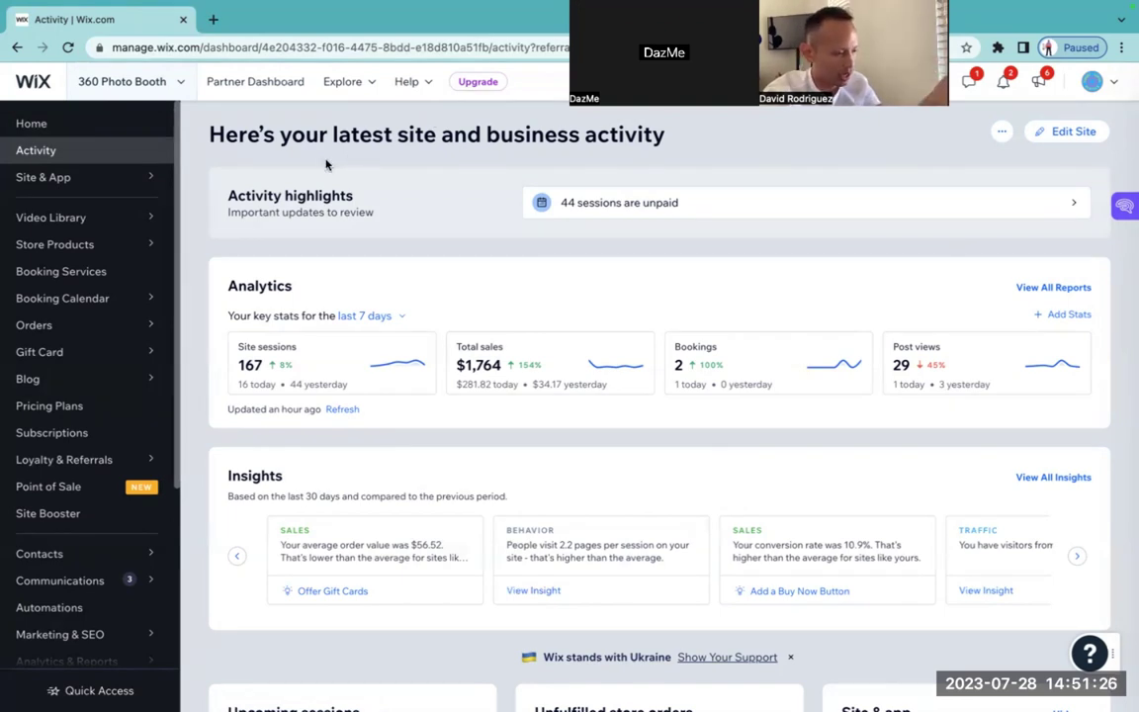
left_click(40, 125)
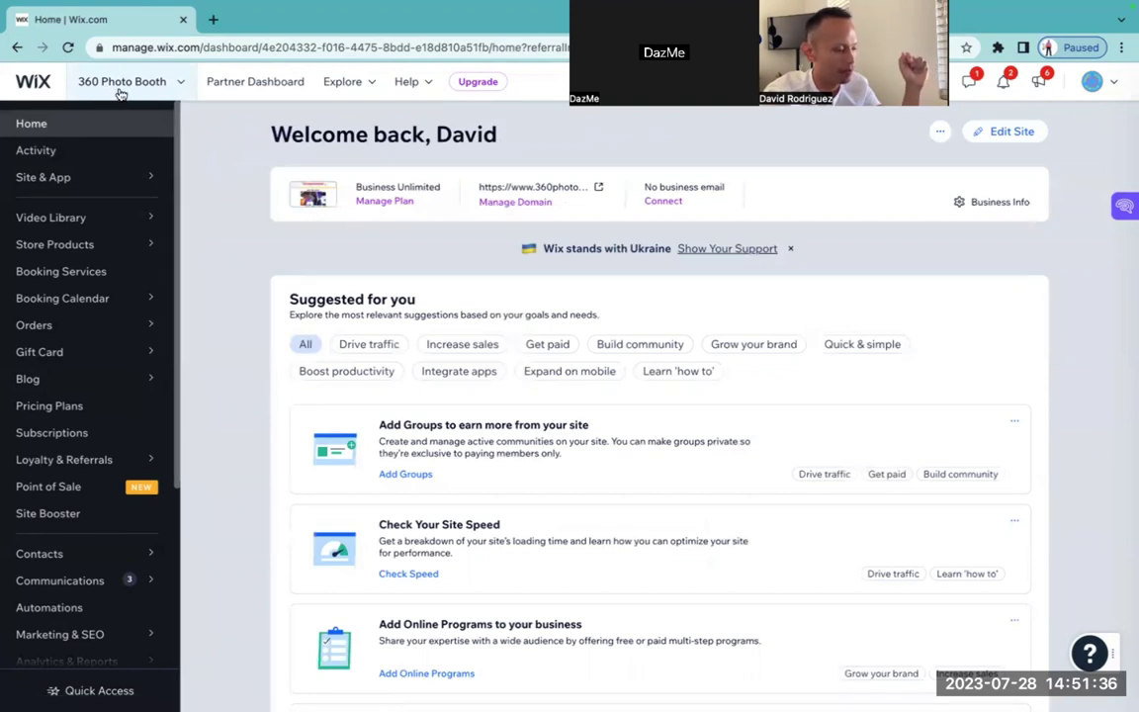
scroll(84, 191, "down", 3)
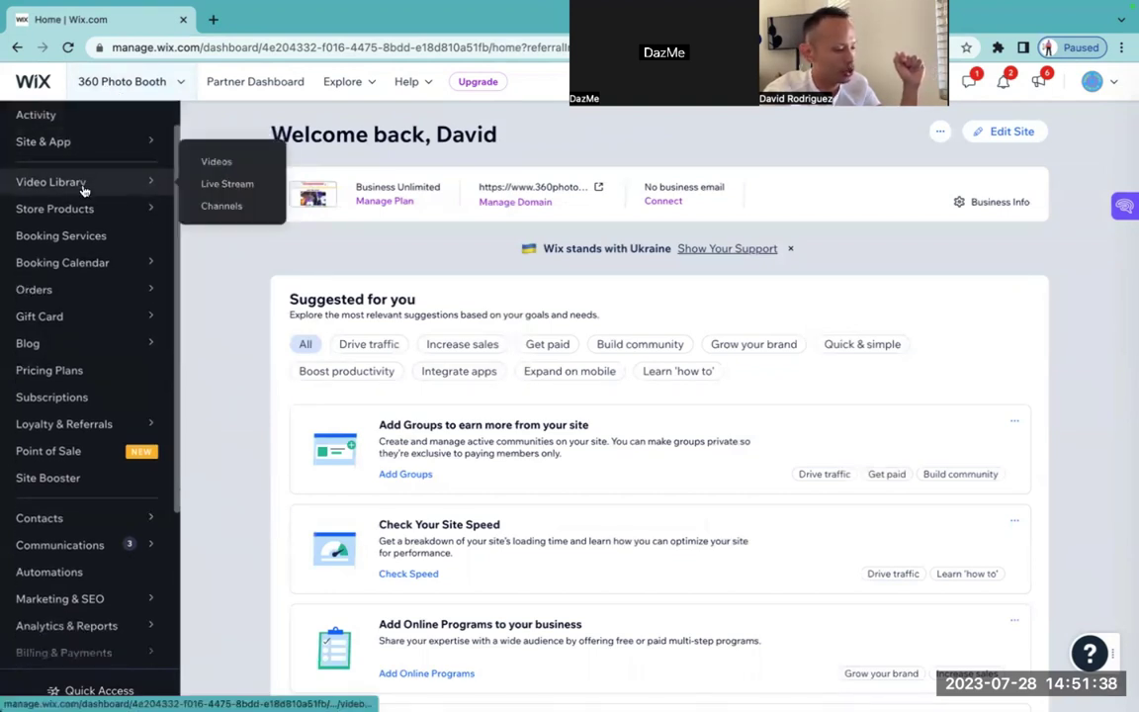
scroll(84, 190, "down", 1)
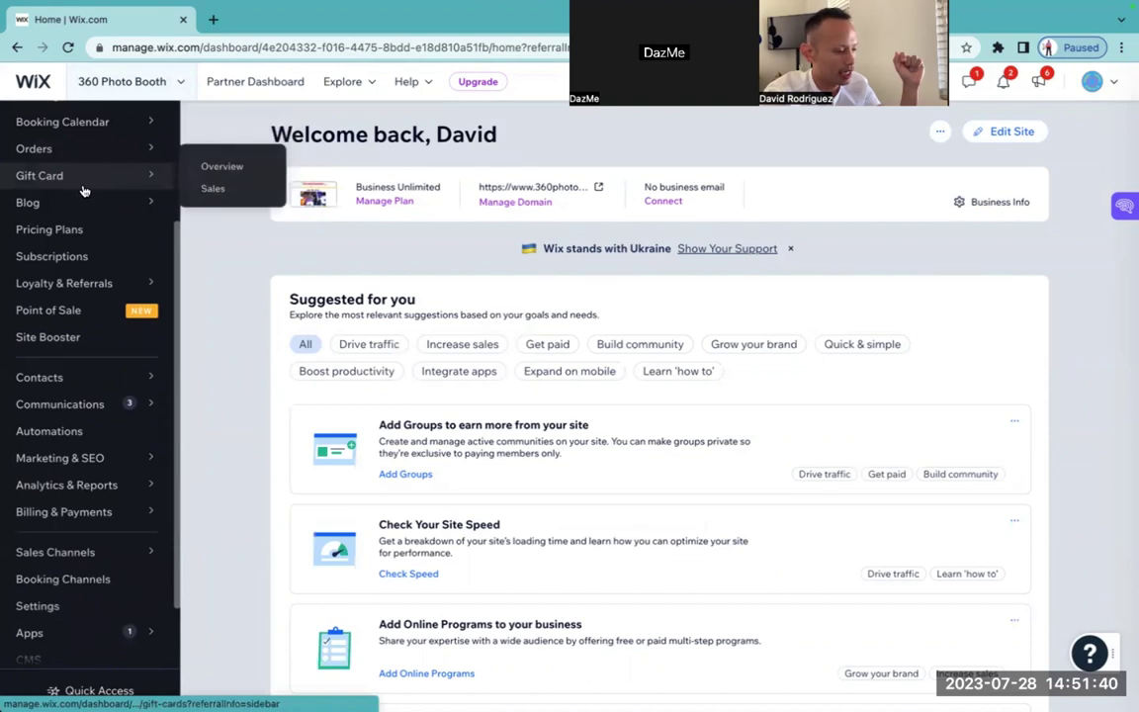
left_click(72, 435)
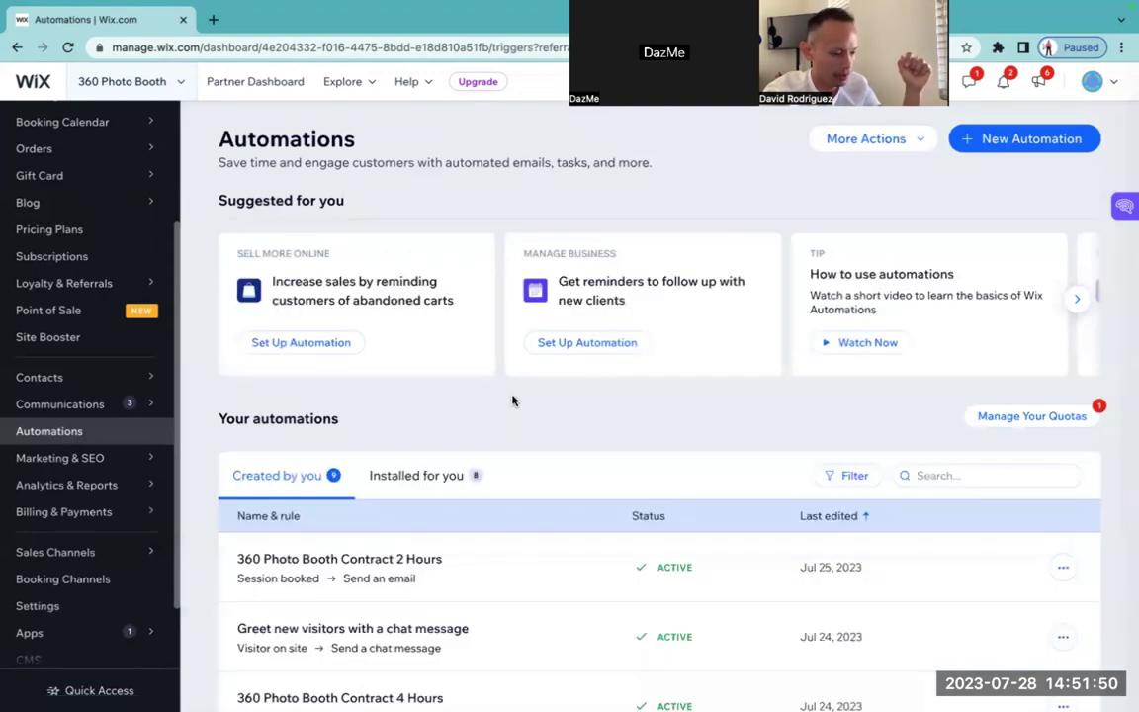
- Review the list of self-created automations, including their triggers, actions and statuses
scroll(516, 390, "down", 3)
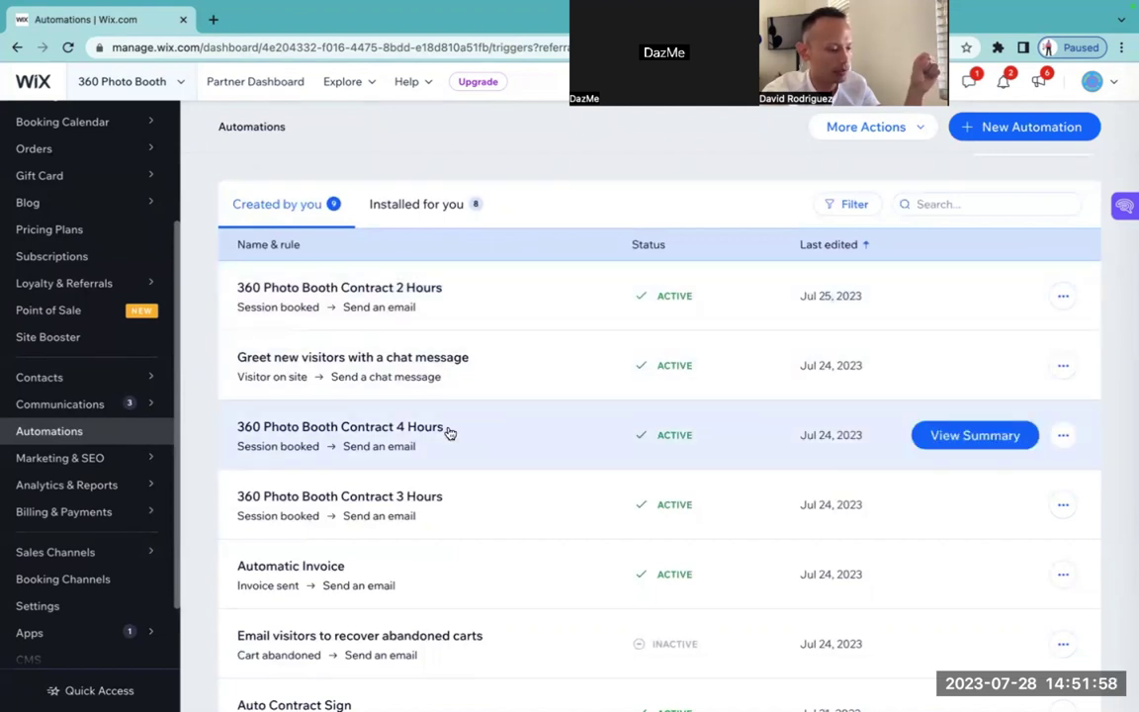
scroll(446, 503, "down", 1)
scroll(446, 505, "down", 2)
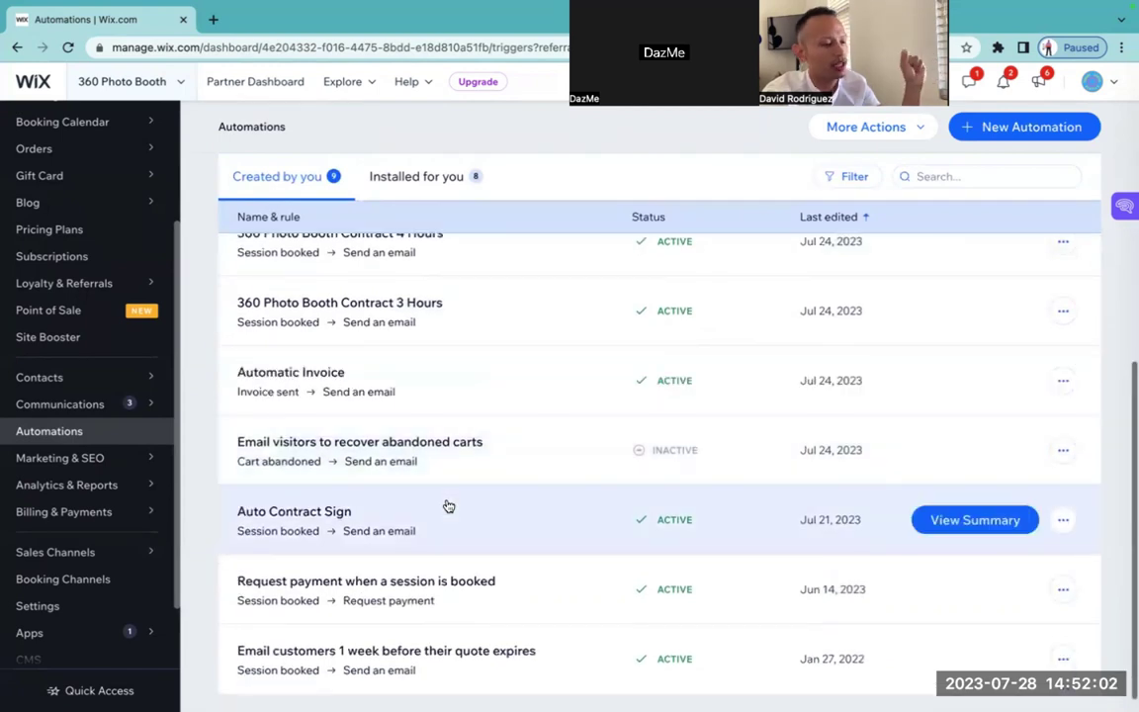
scroll(447, 505, "up", 1)
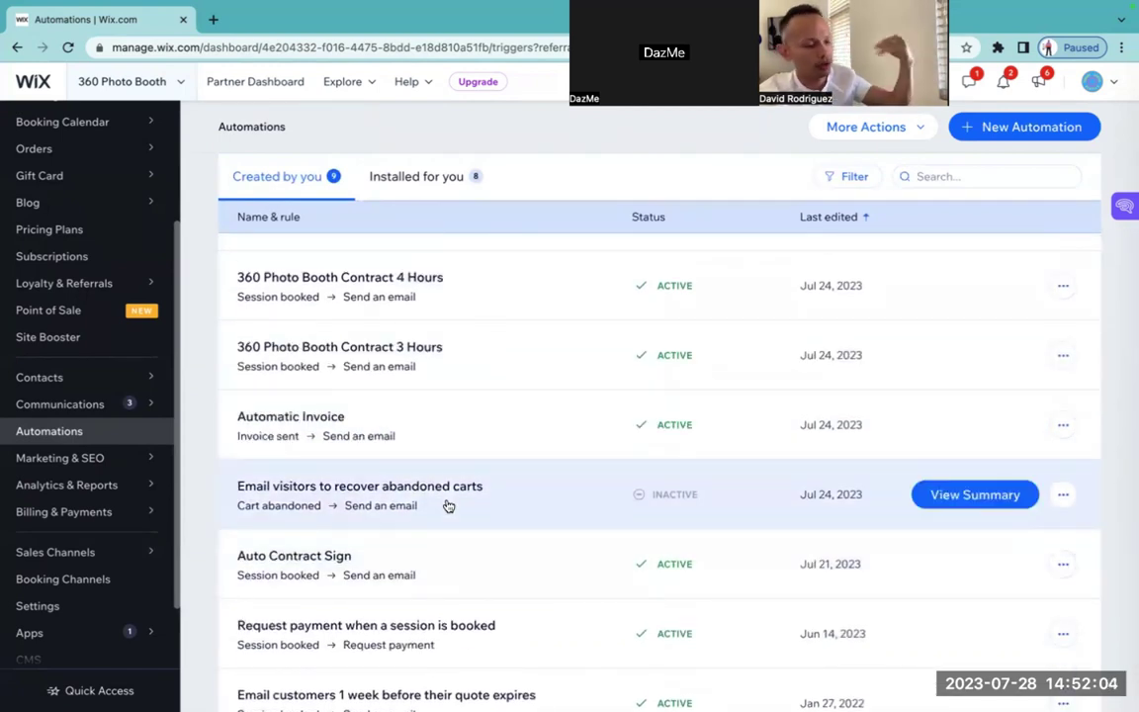
scroll(447, 505, "up", 1)
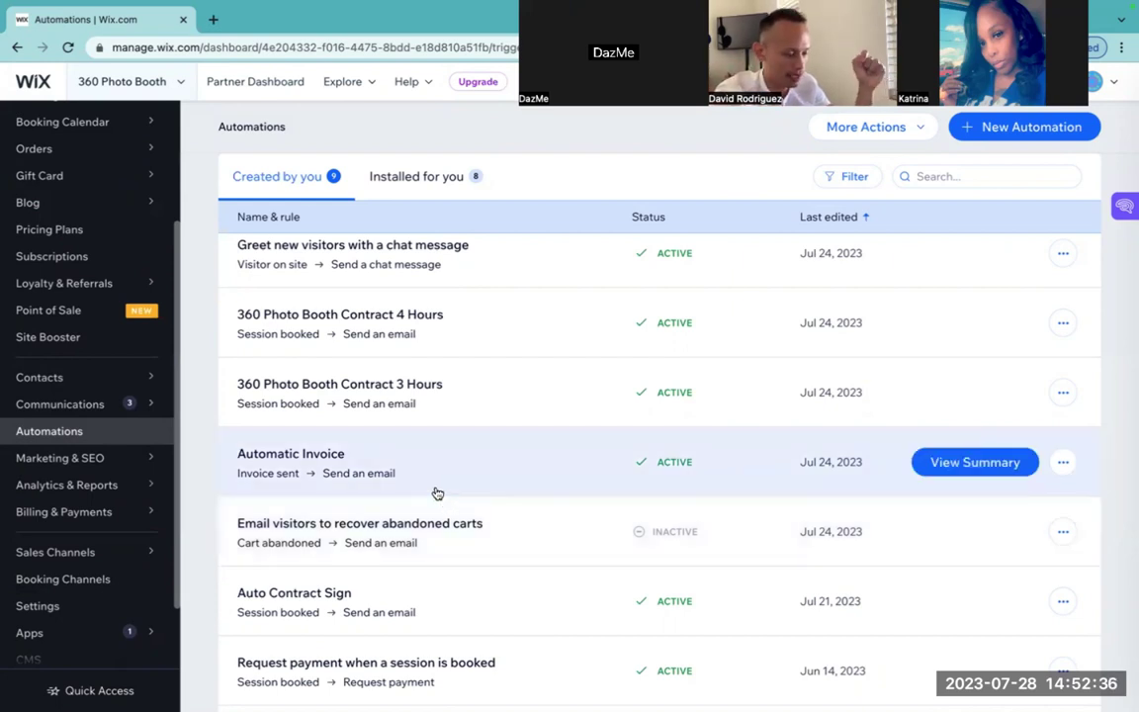
scroll(437, 493, "down", 1)
scroll(437, 494, "up", 2)
scroll(437, 494, "up", 1)
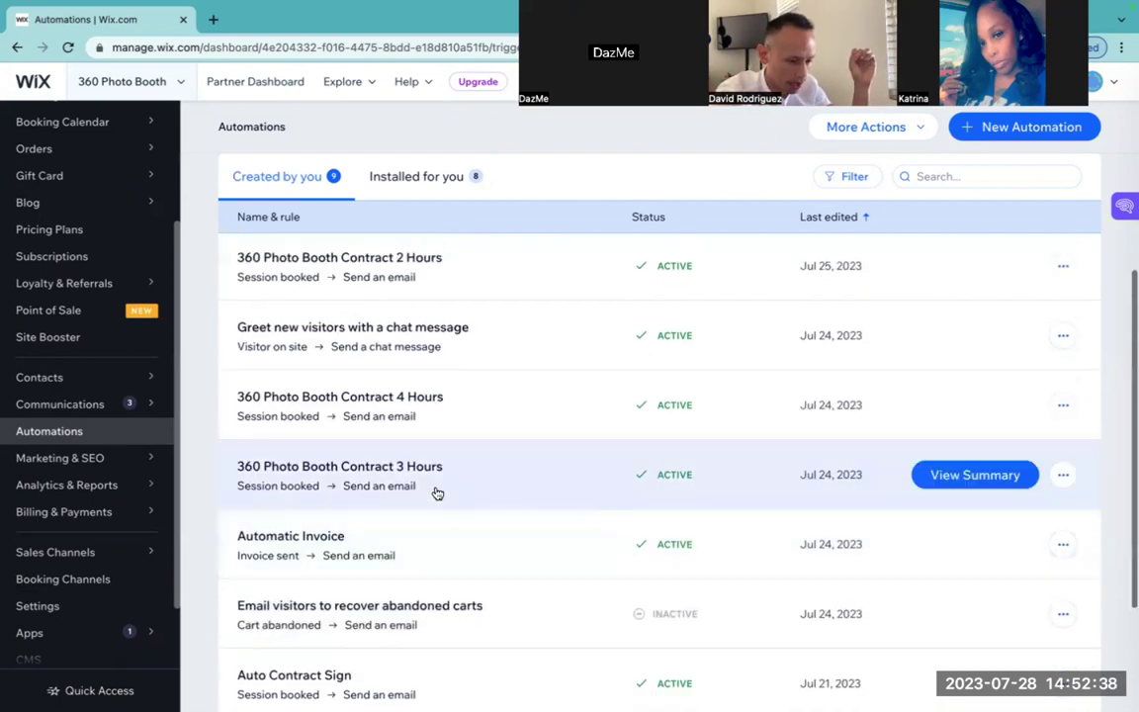
scroll(437, 493, "down", 3)
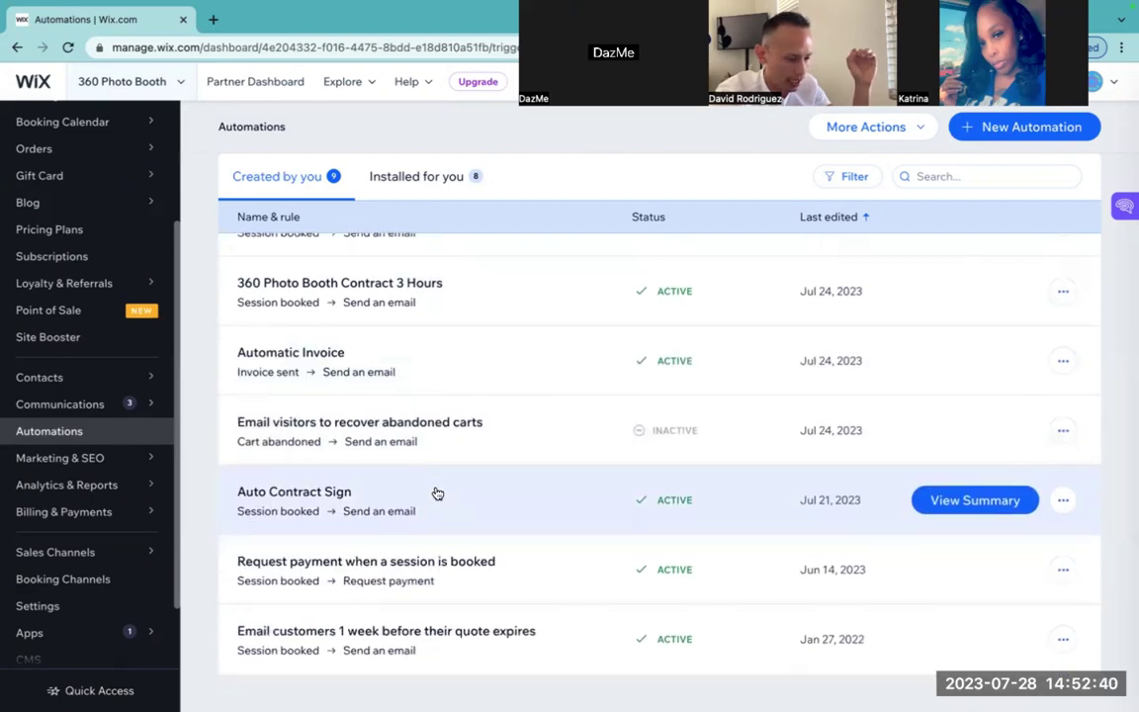
scroll(437, 493, "up", 2)
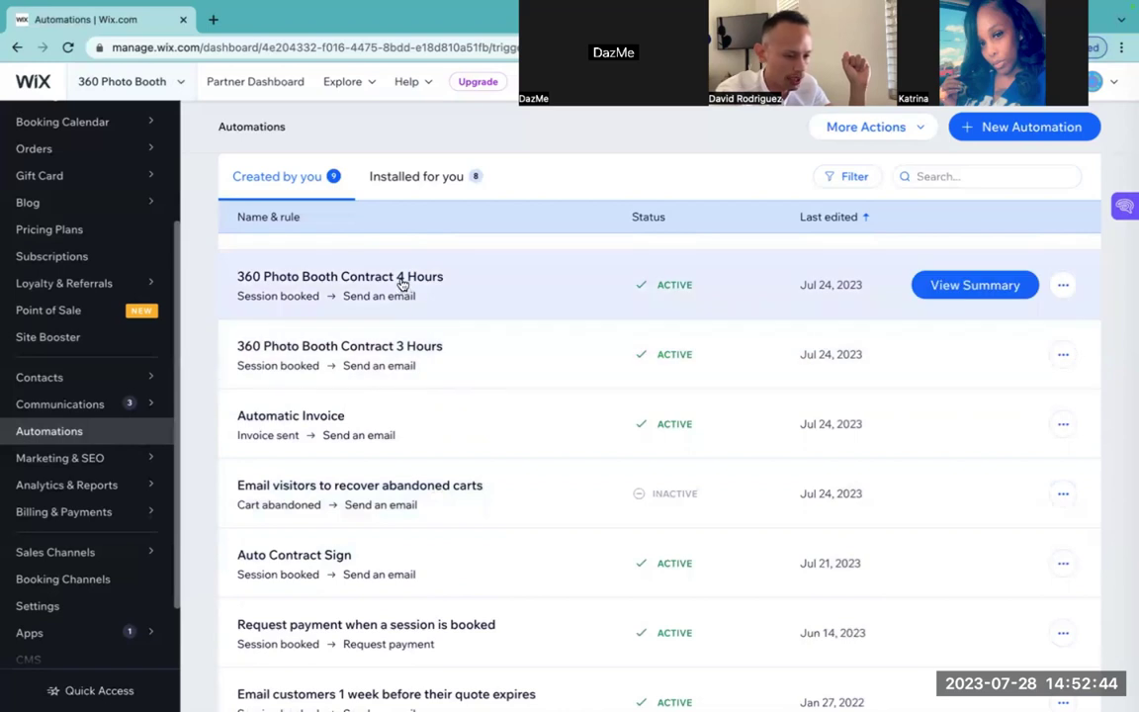
- Open the "360 Photo Booth Contract 4 Hours" automation for editing
left_click(470, 293)
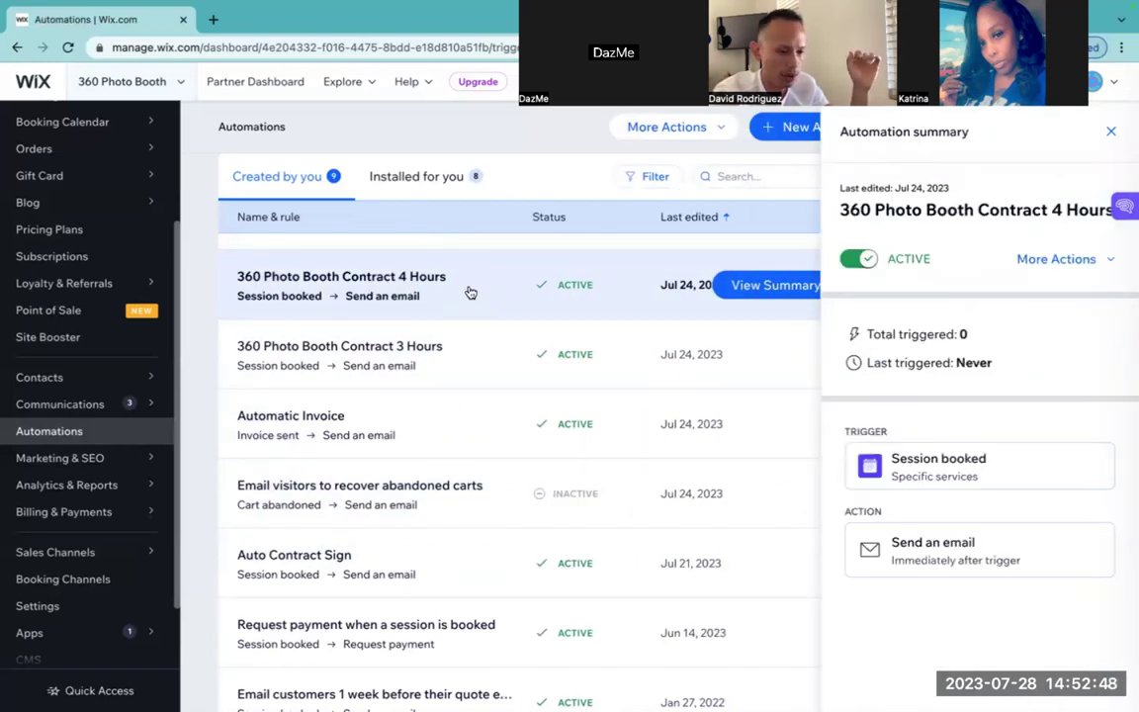
left_click(1053, 262)
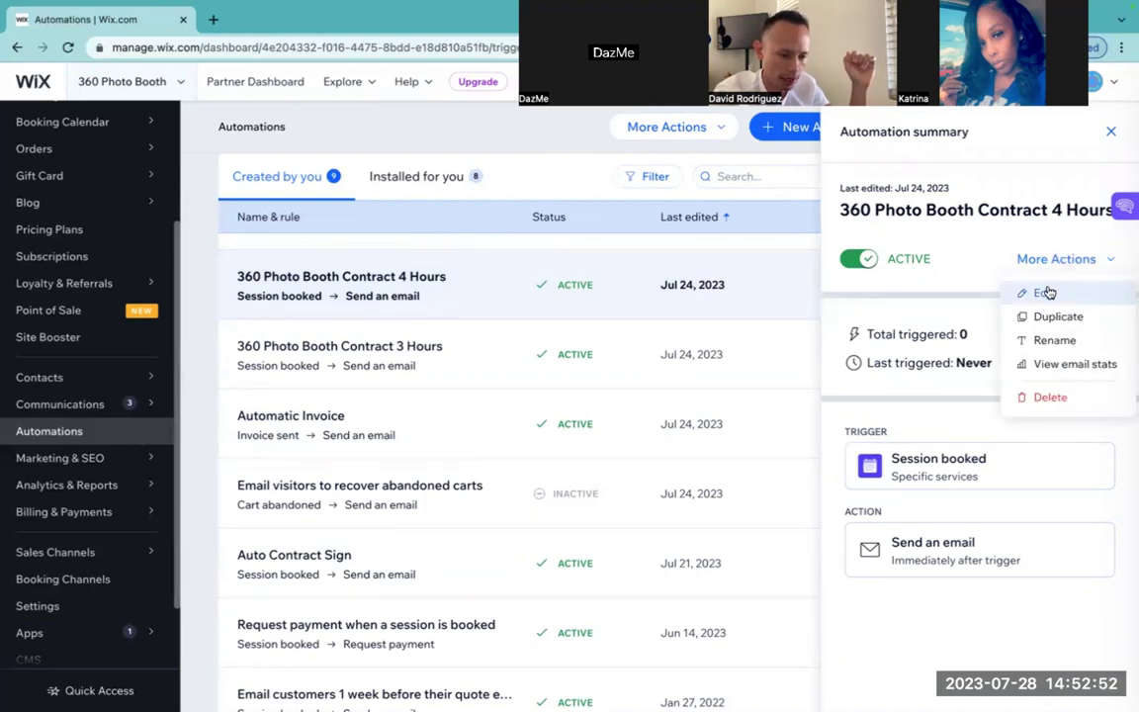
left_click(1046, 293)
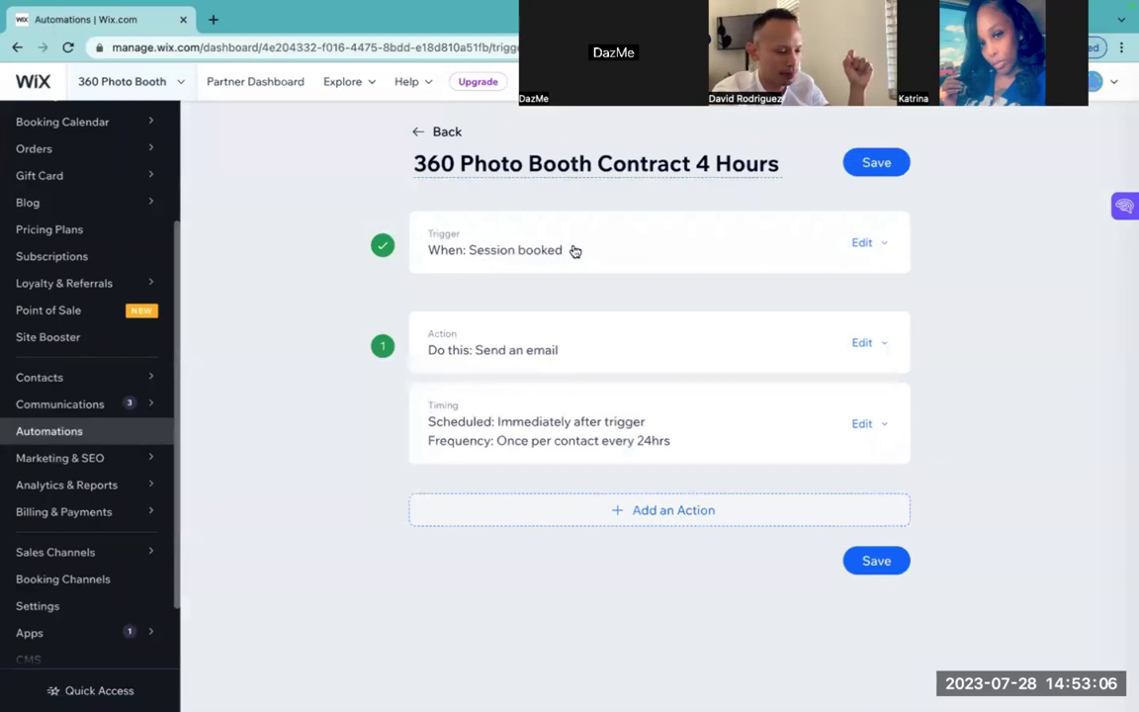
- Expand the automation's trigger and examine its app, trigger type and service settings
left_click(862, 245)
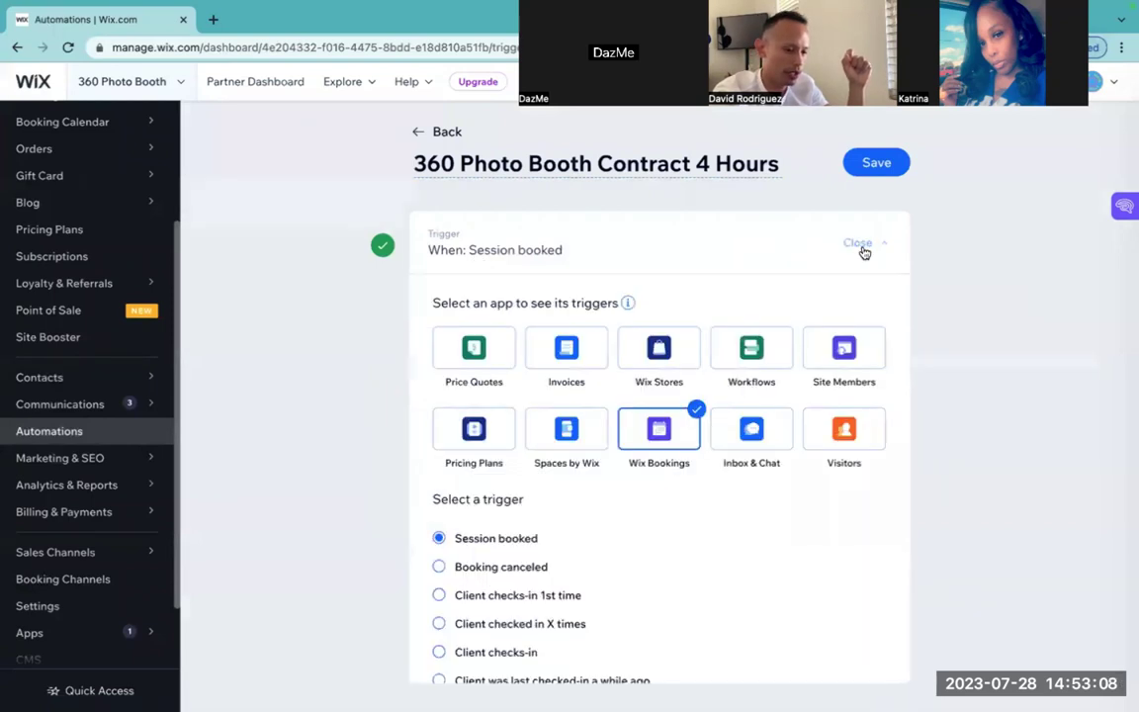
scroll(1007, 320, "down", 1)
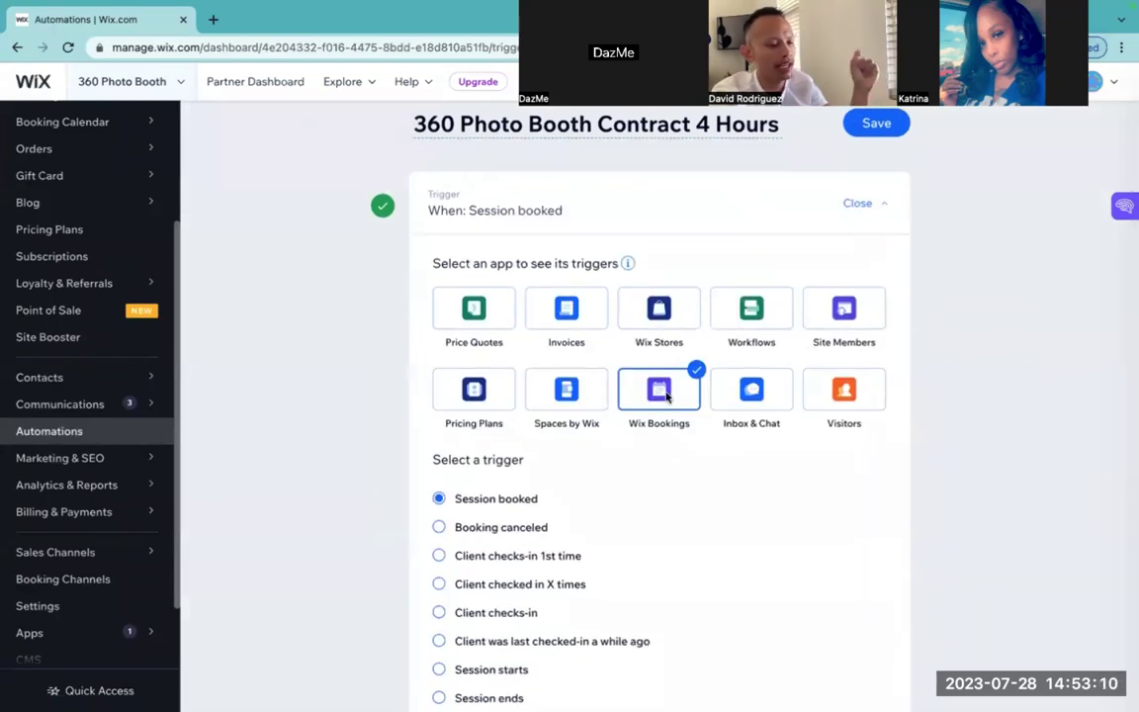
scroll(633, 386, "down", 2)
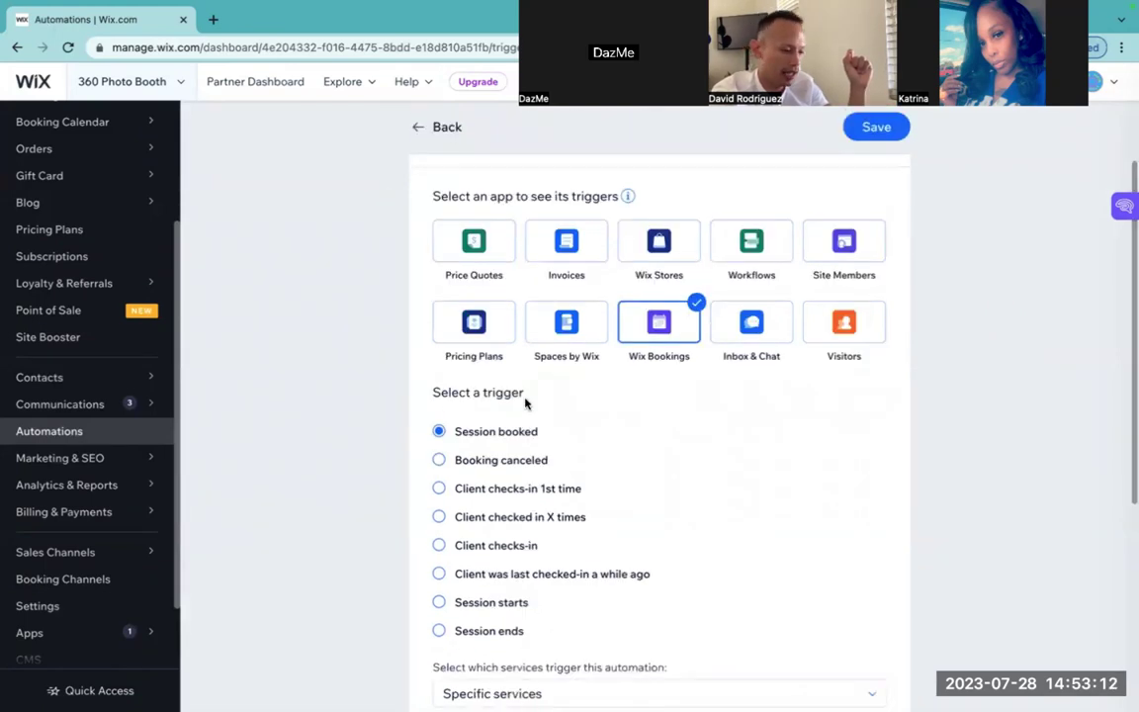
scroll(552, 411, "down", 1)
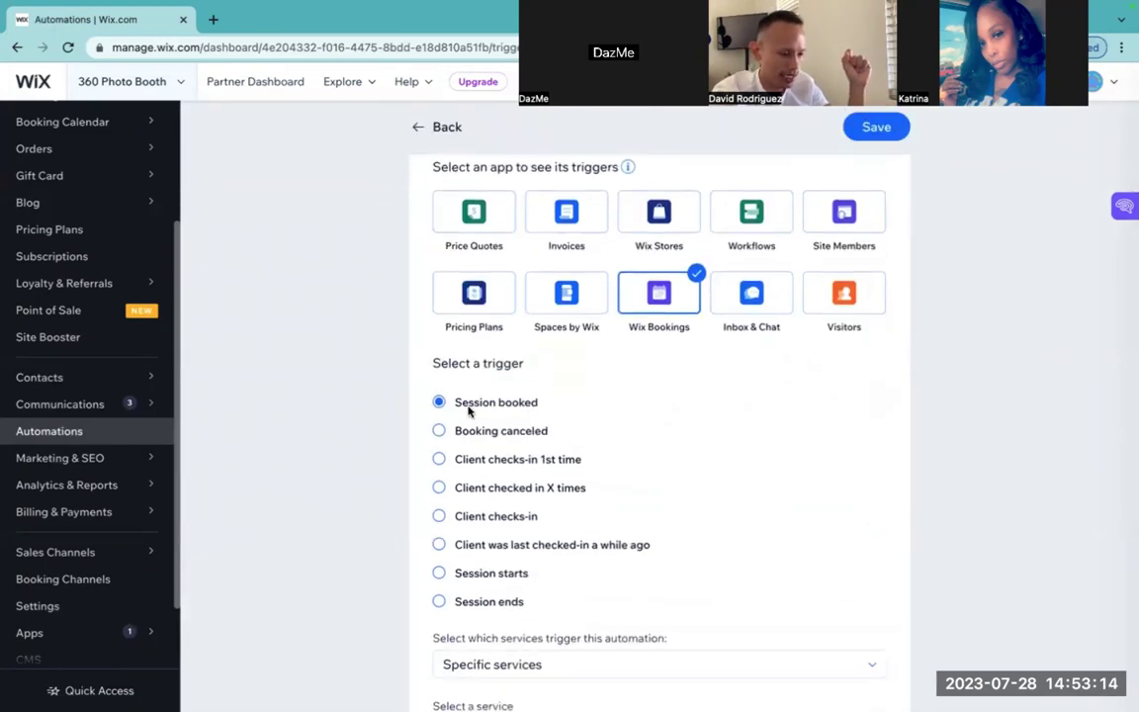
scroll(635, 393, "down", 4)
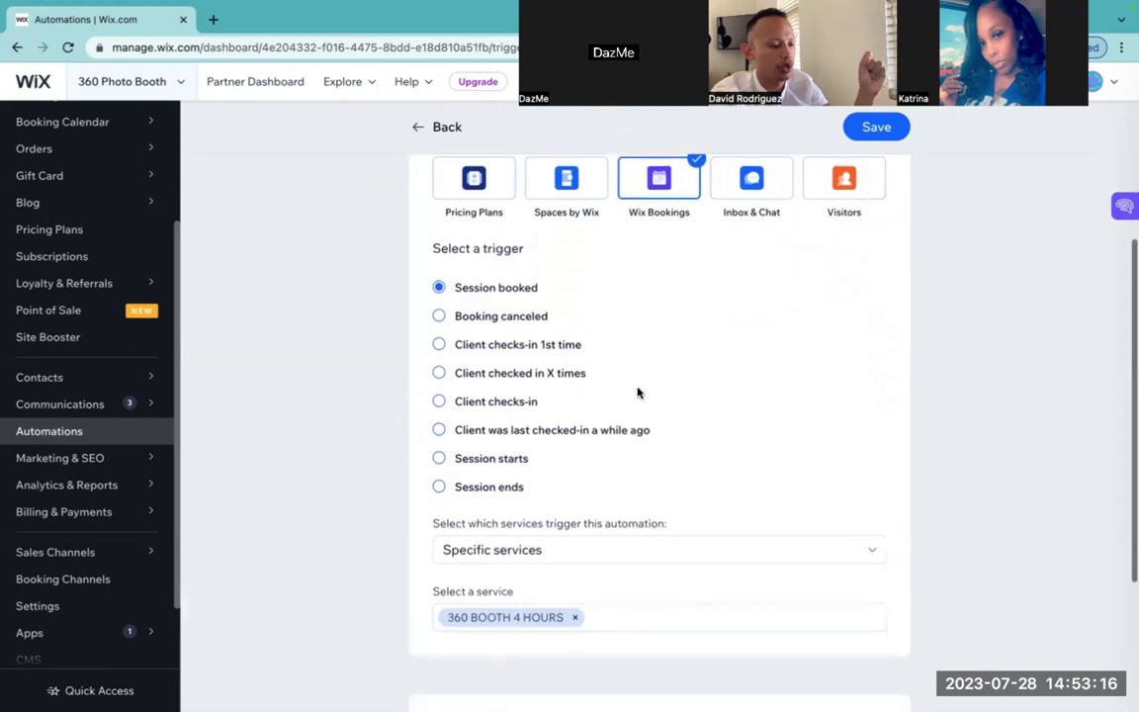
scroll(637, 392, "down", 3)
scroll(637, 393, "up", 2)
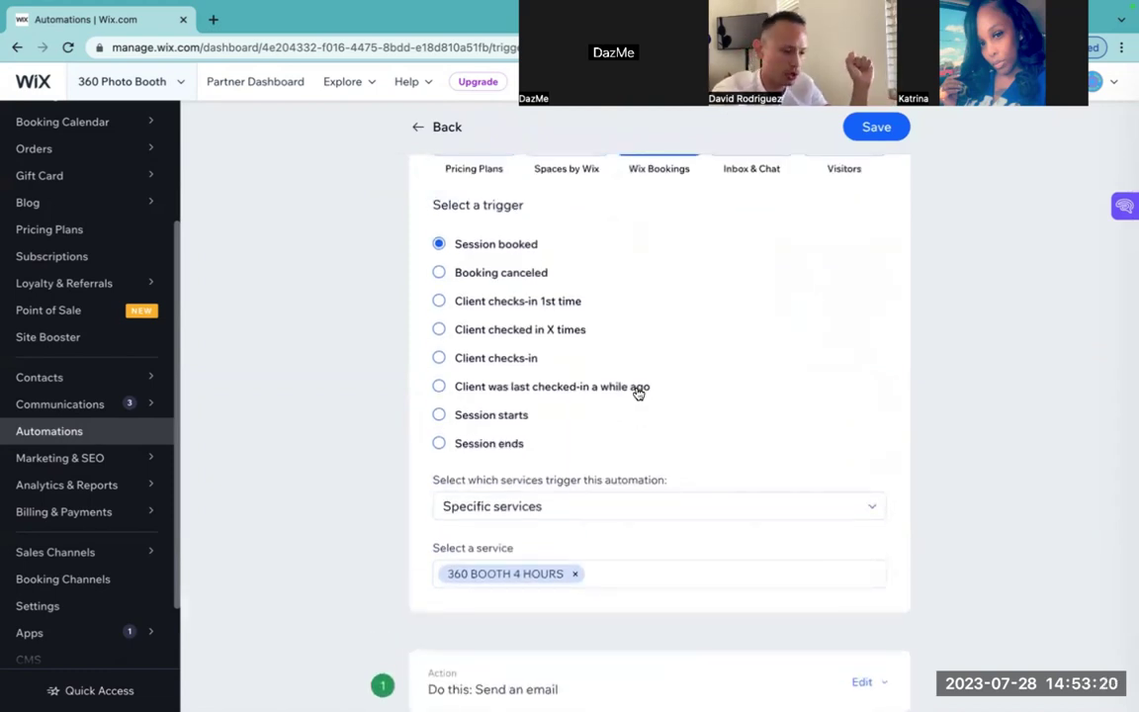
scroll(637, 392, "down", 2)
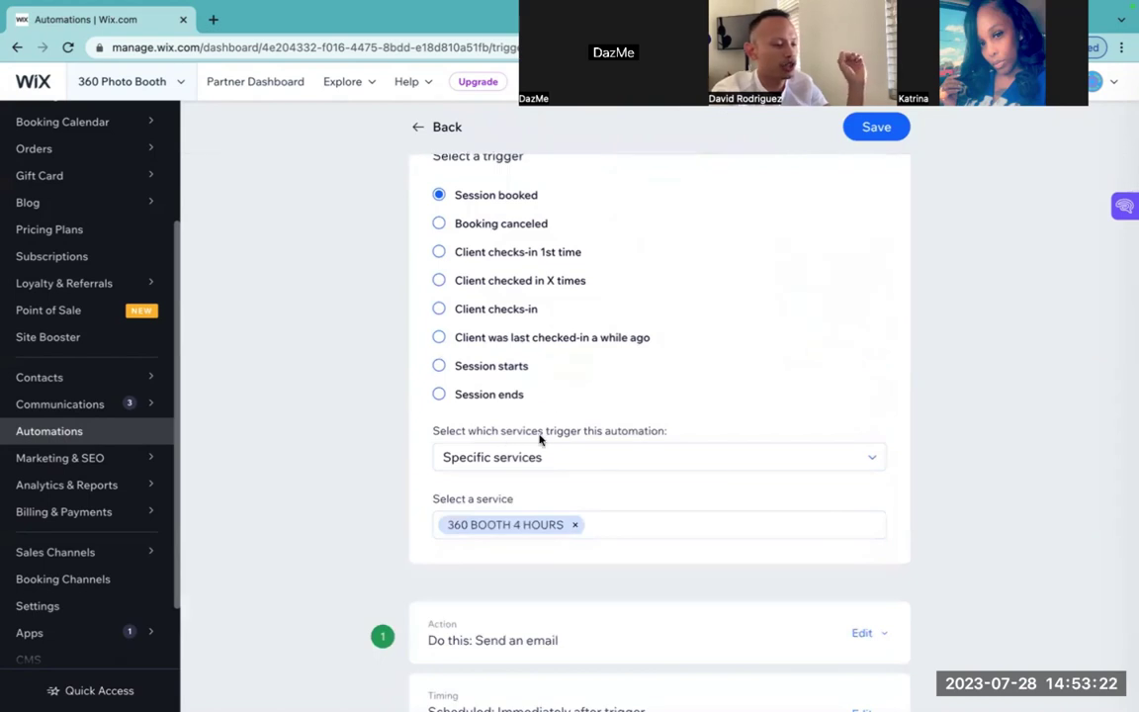
- Check the trigger's service scope options, keep Specific services, and view the selectable services without changing the 360 BOOTH 4 HOURS selection
left_click(743, 458)
scroll(767, 396, "down", 1)
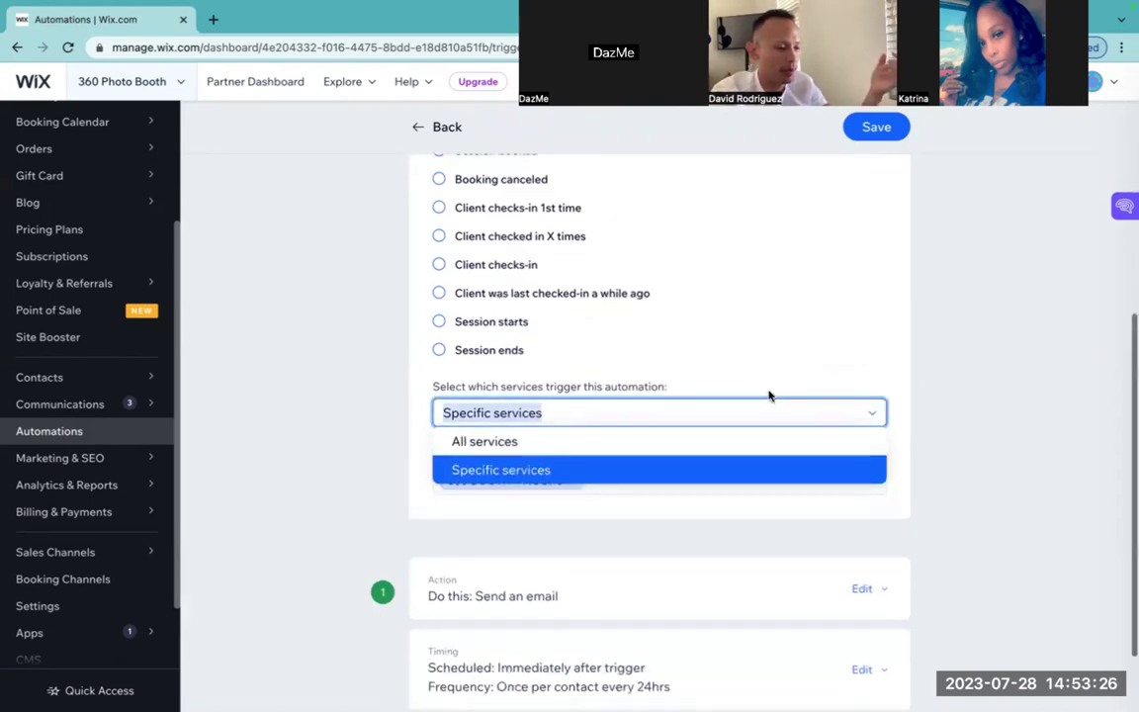
left_click(529, 471)
scroll(657, 458, "down", 1)
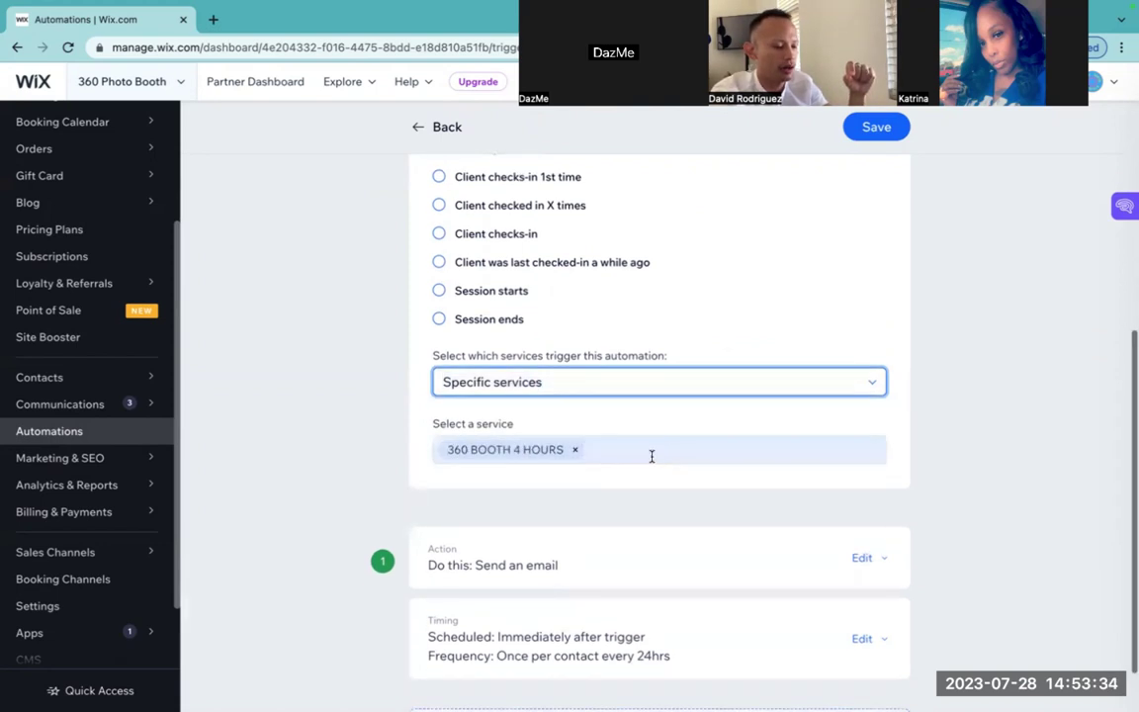
left_click(642, 454)
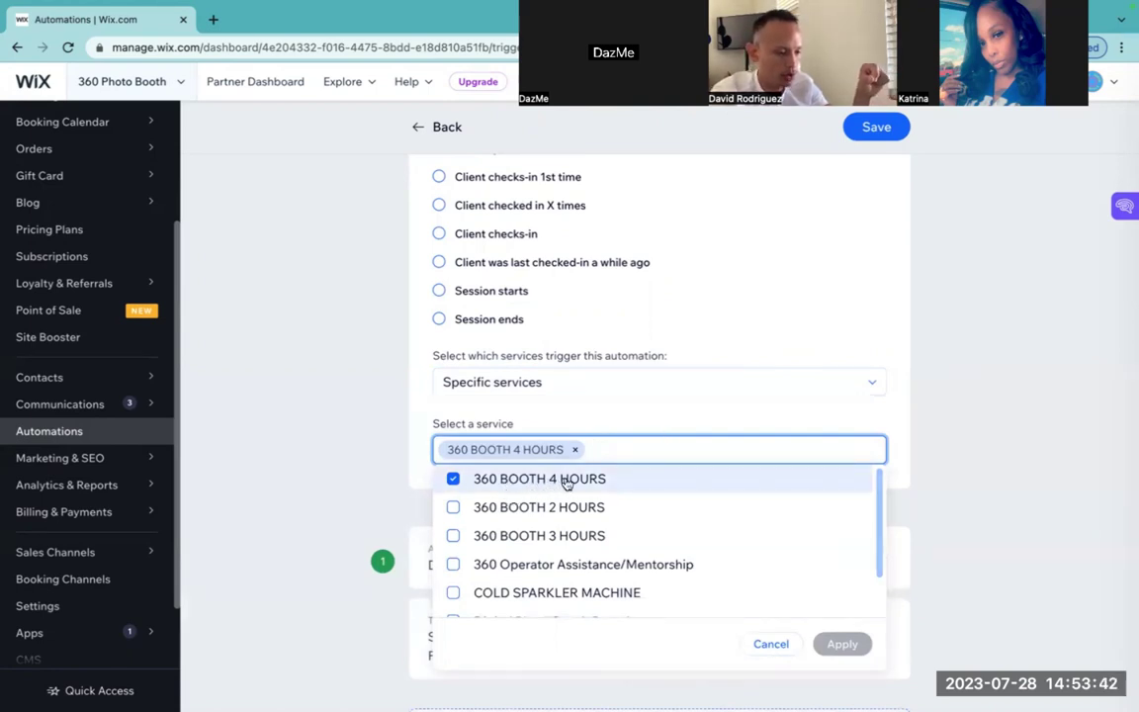
left_click(639, 421)
- Review the Send an email action's settings and open its 360 Photo Booth Agreement email for editing
scroll(638, 421, "down", 2)
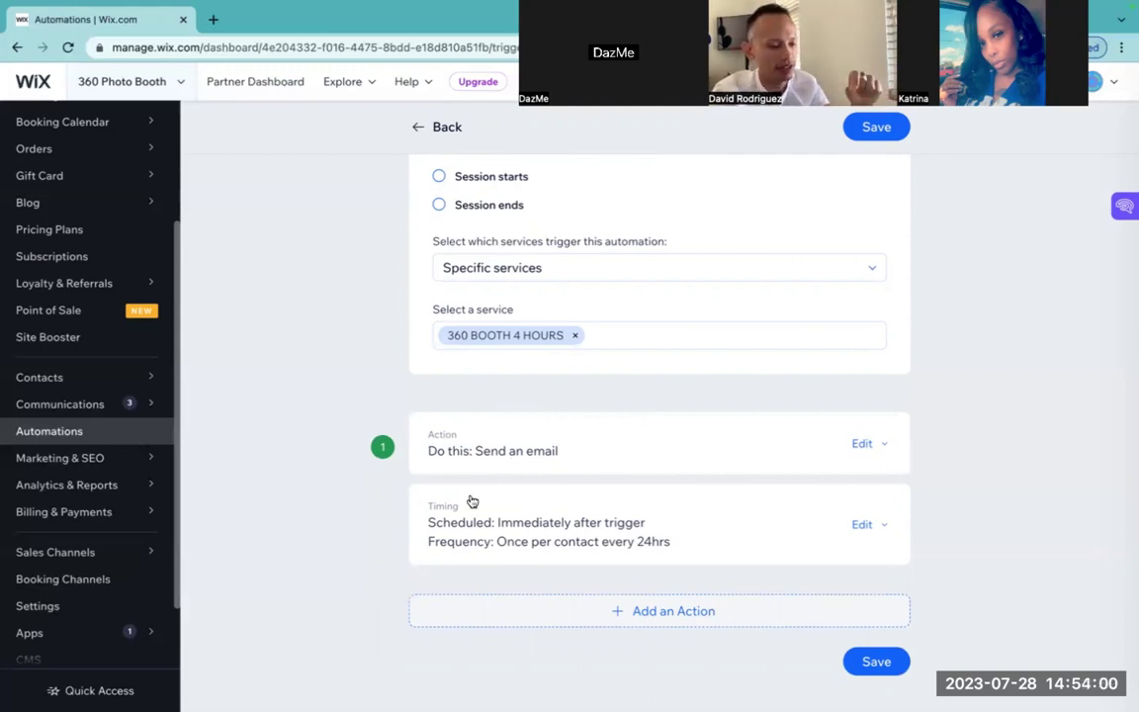
left_click(778, 449)
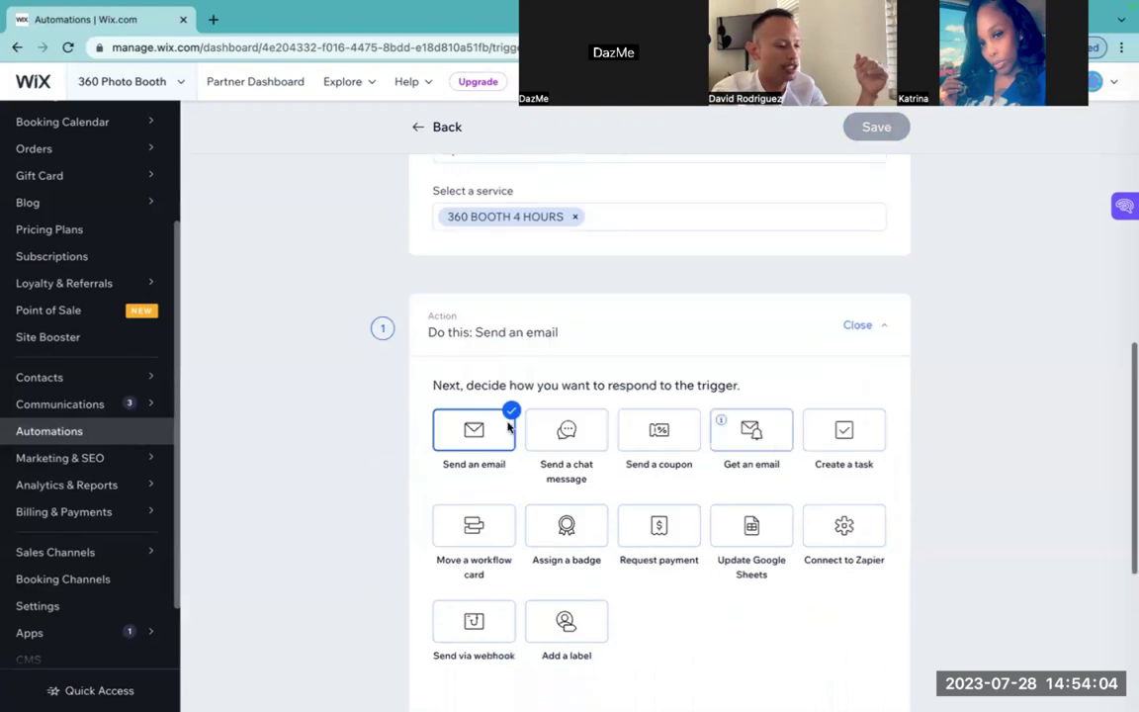
scroll(383, 455, "down", 3)
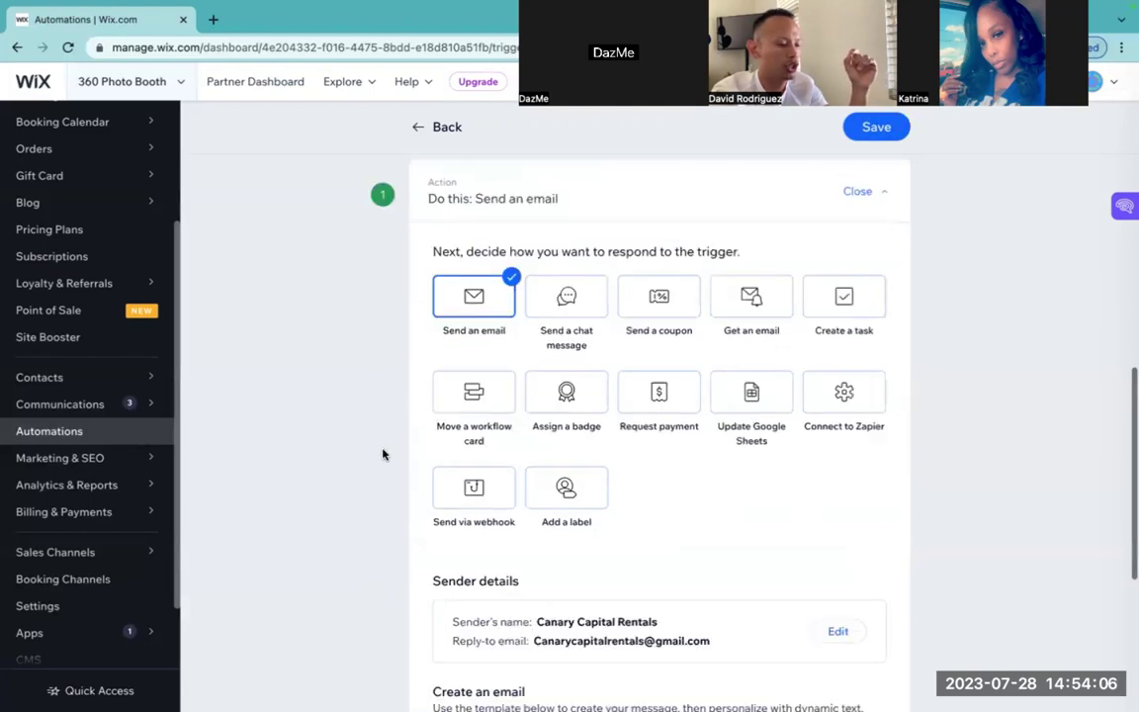
scroll(383, 455, "down", 2)
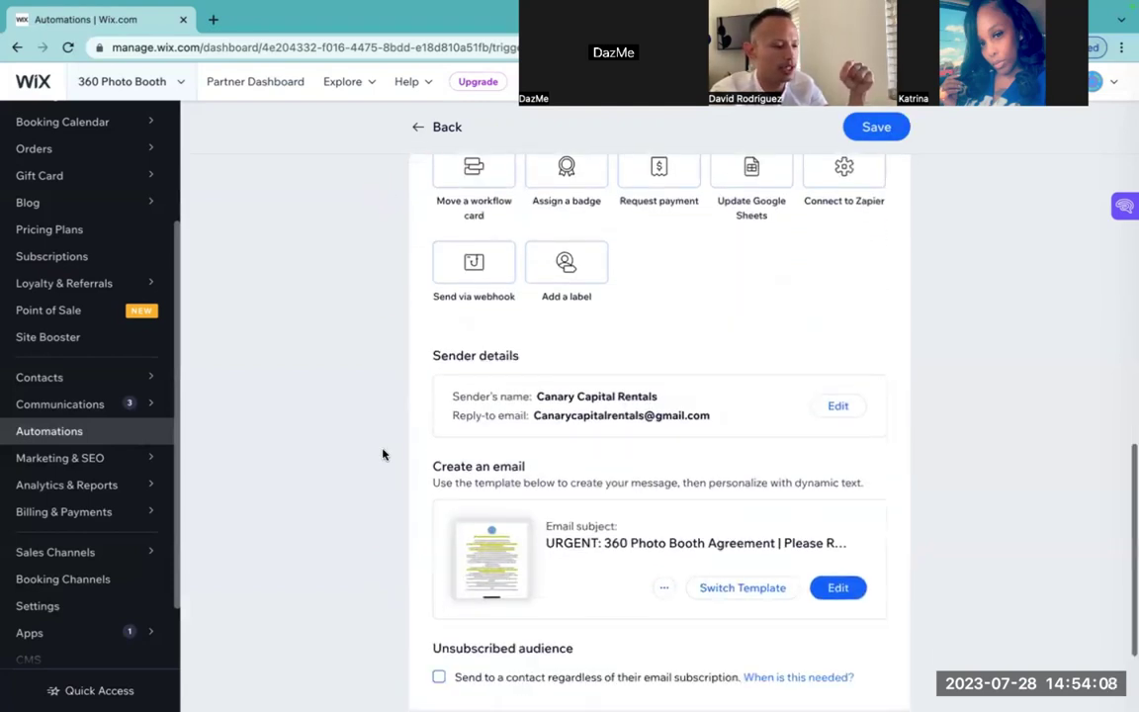
scroll(384, 455, "down", 1)
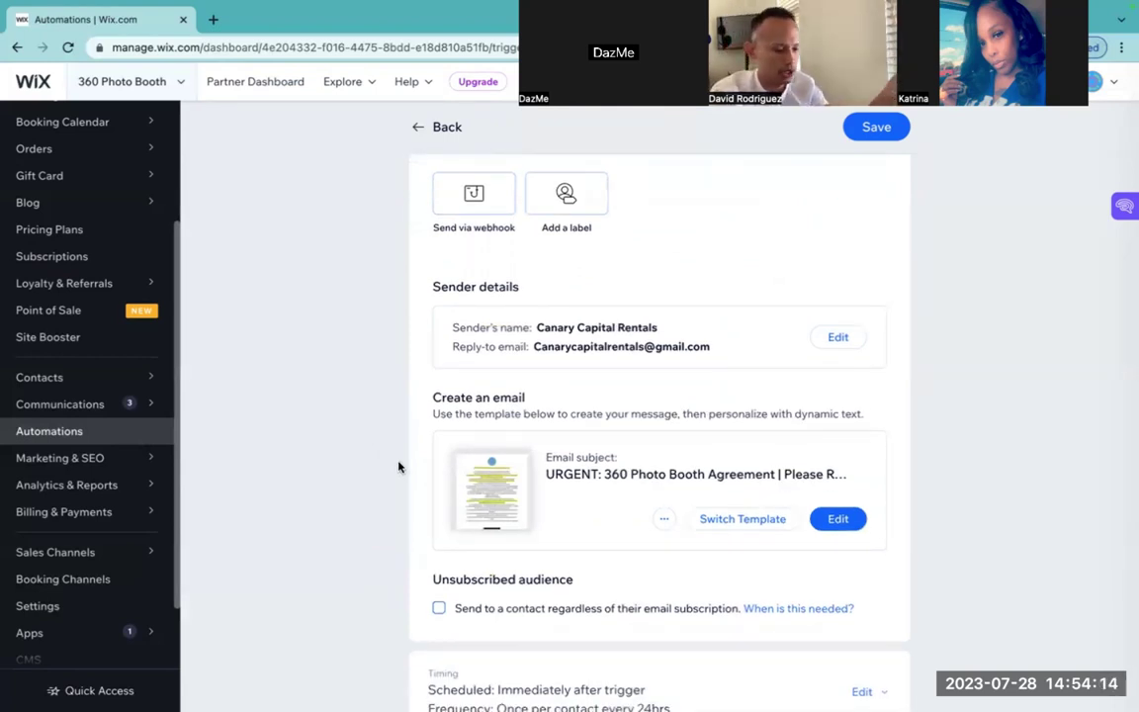
scroll(399, 467, "down", 1)
scroll(515, 461, "down", 2)
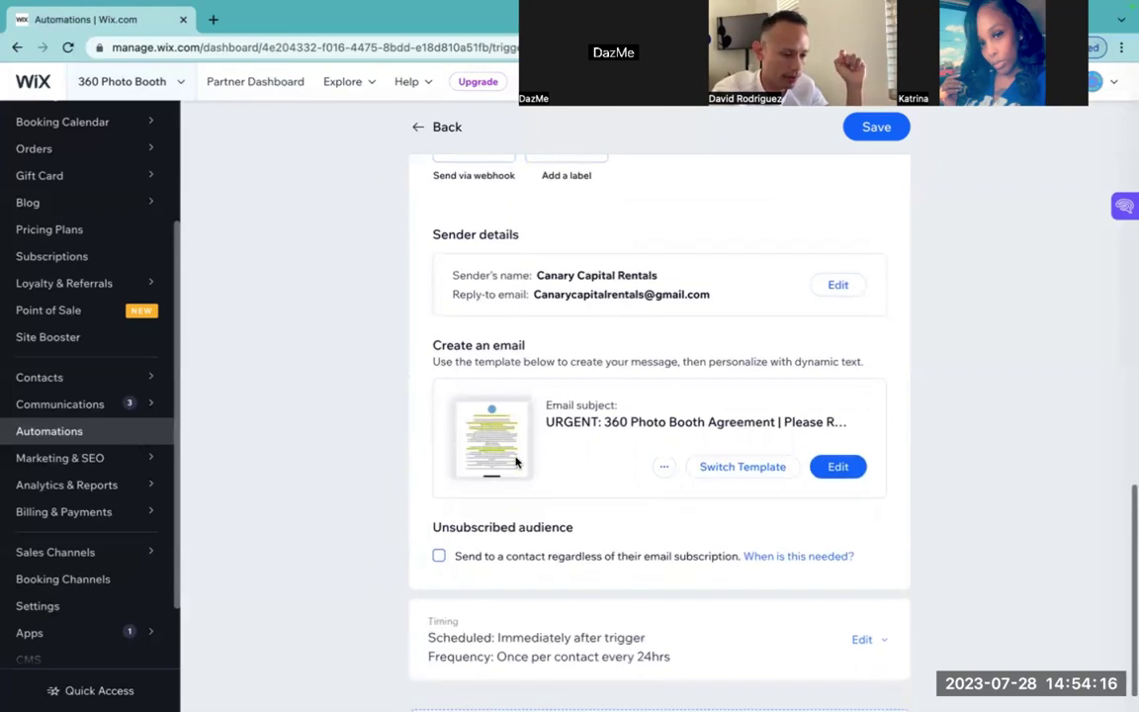
left_click(837, 449)
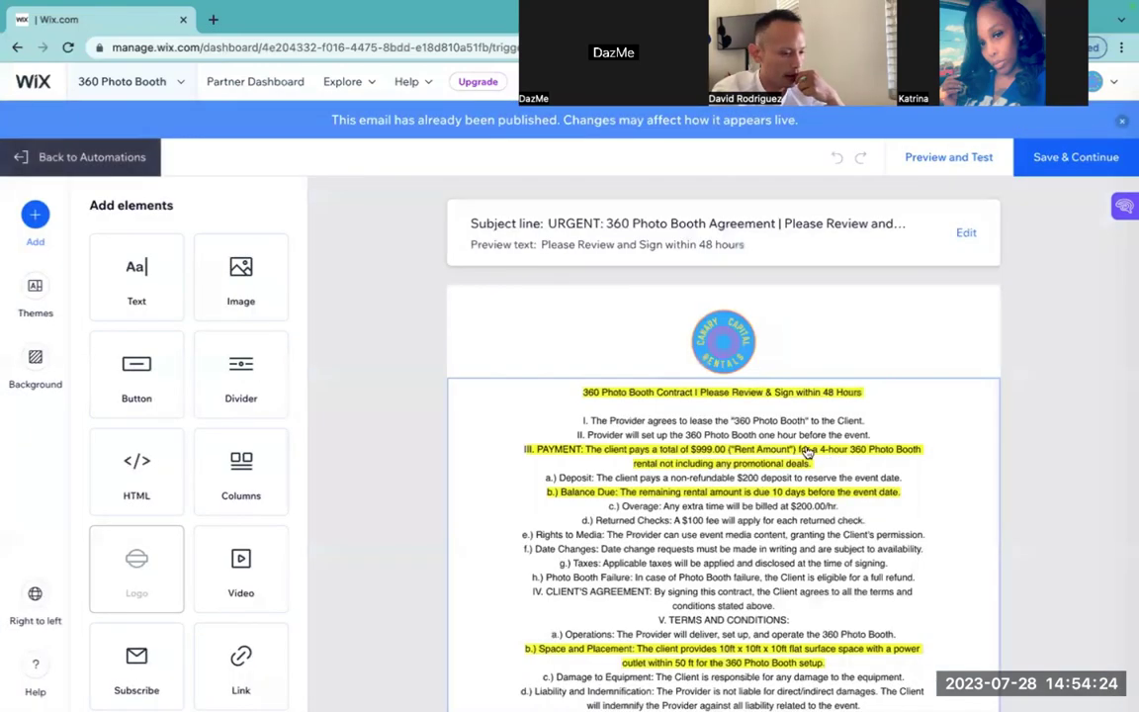
- Review the agreement email's subject line, preview text, logo header and the opening of the 360 Photo Booth contract
scroll(392, 386, "down", 1)
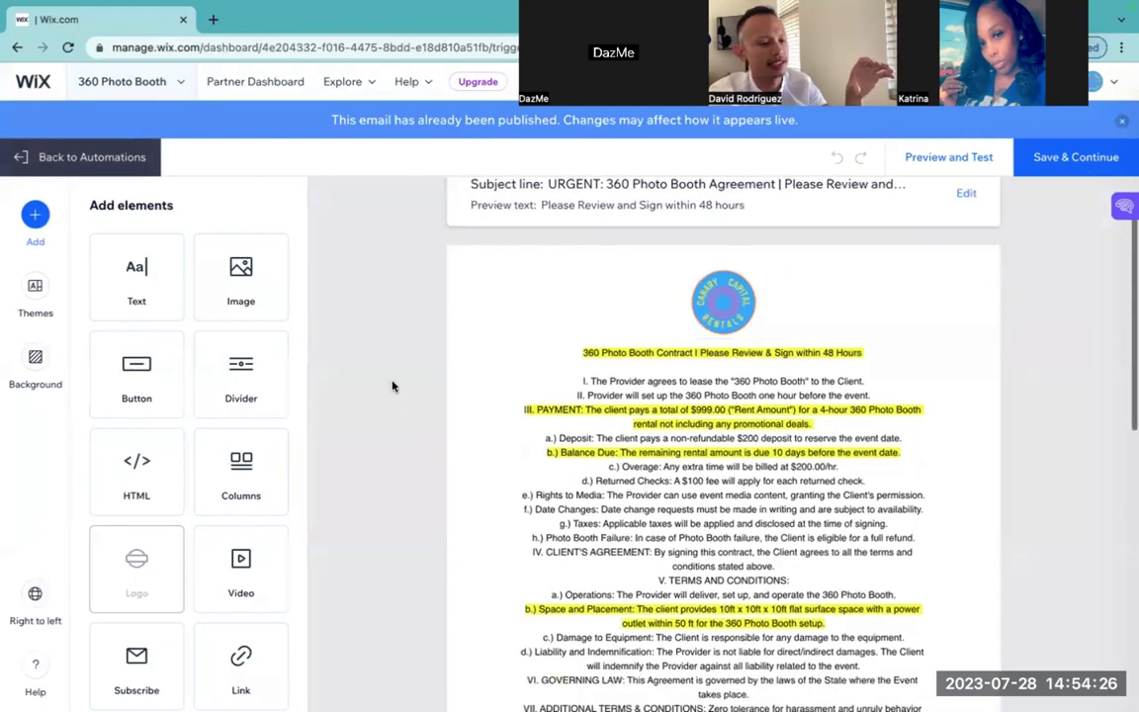
scroll(392, 386, "up", 1)
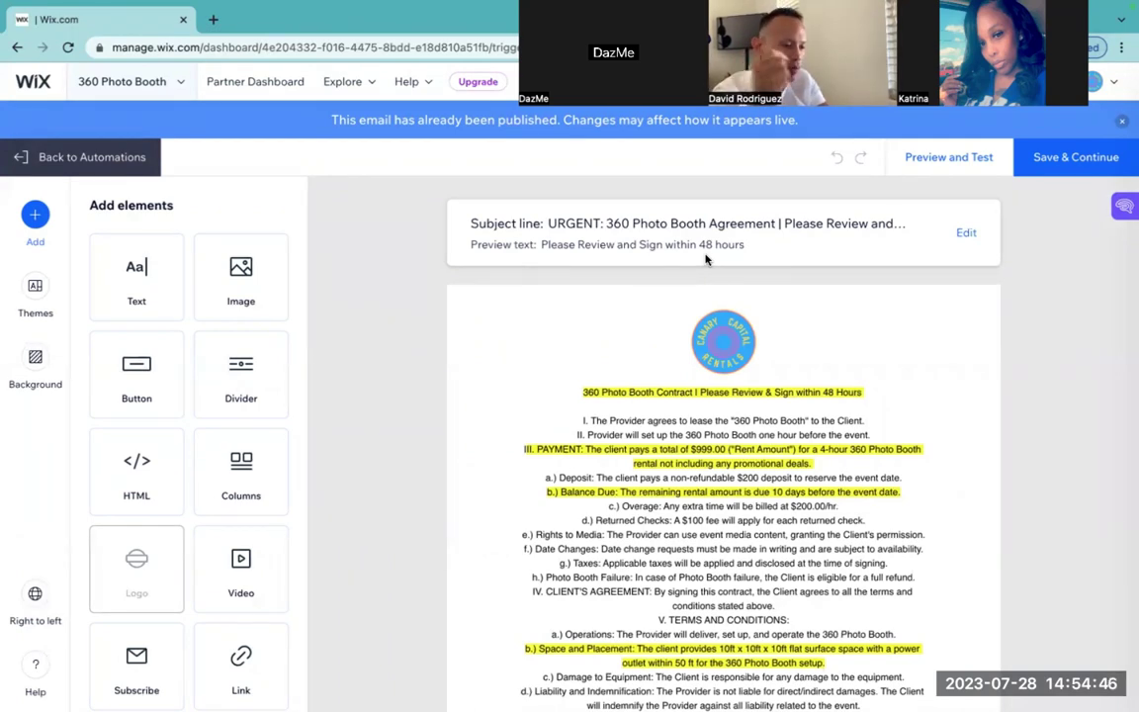
scroll(692, 296, "down", 2)
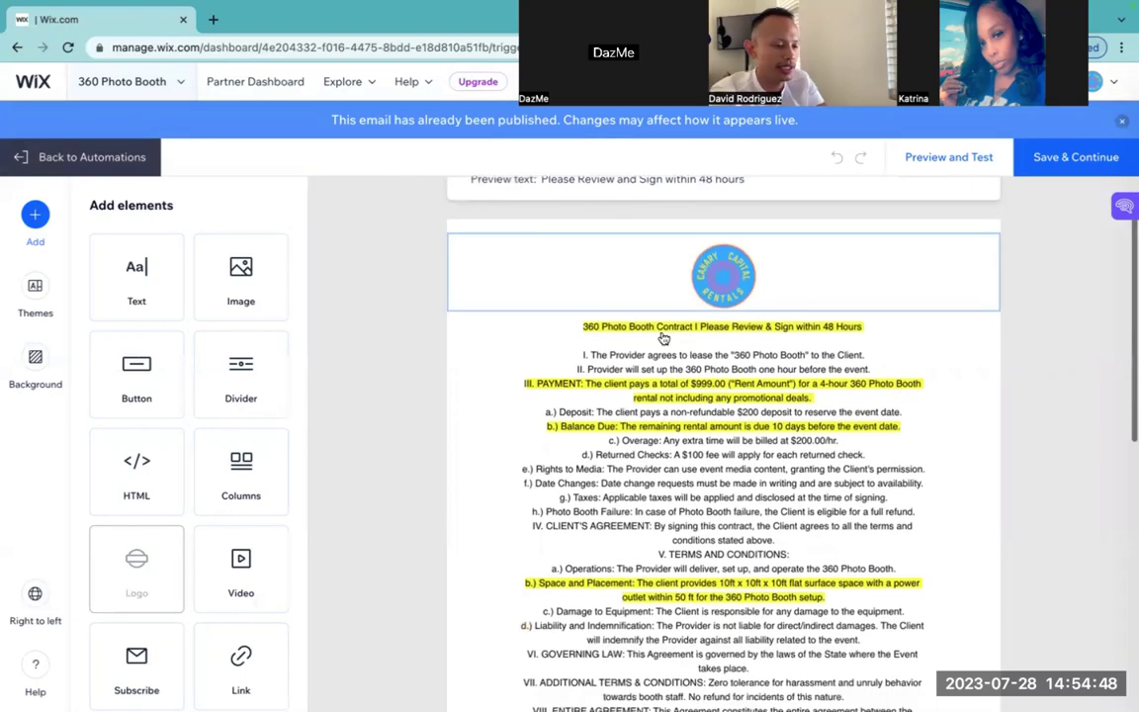
scroll(658, 343, "up", 1)
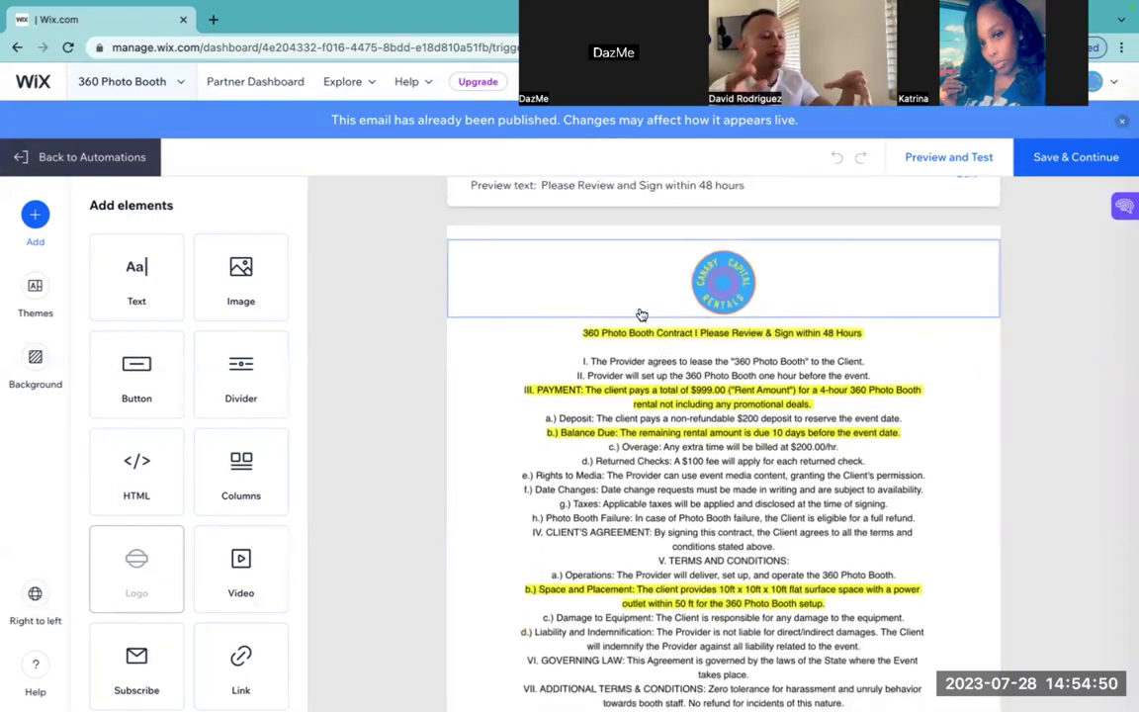
scroll(640, 315, "down", 2)
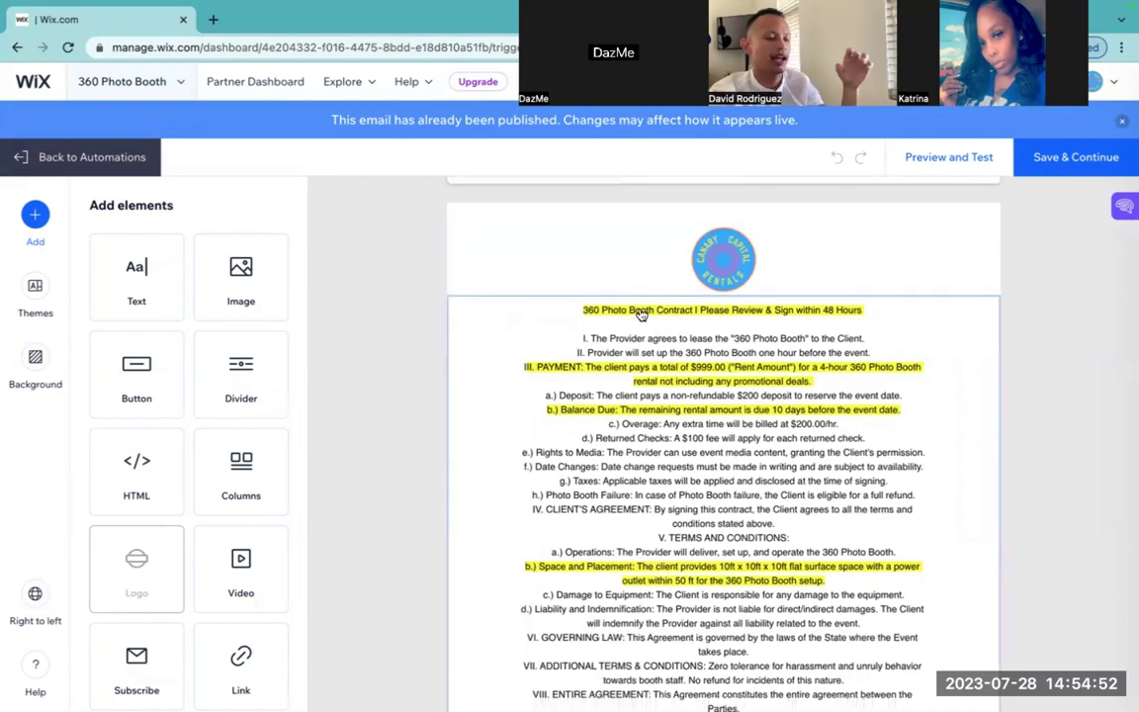
scroll(640, 315, "up", 1)
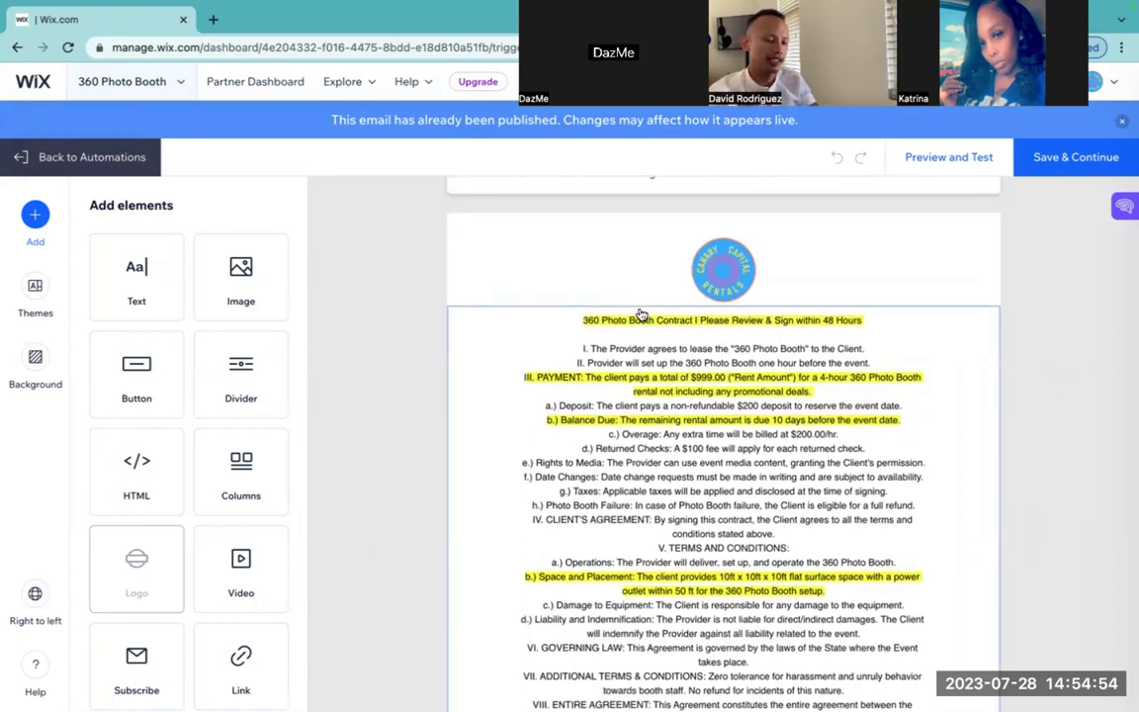
scroll(640, 315, "down", 1)
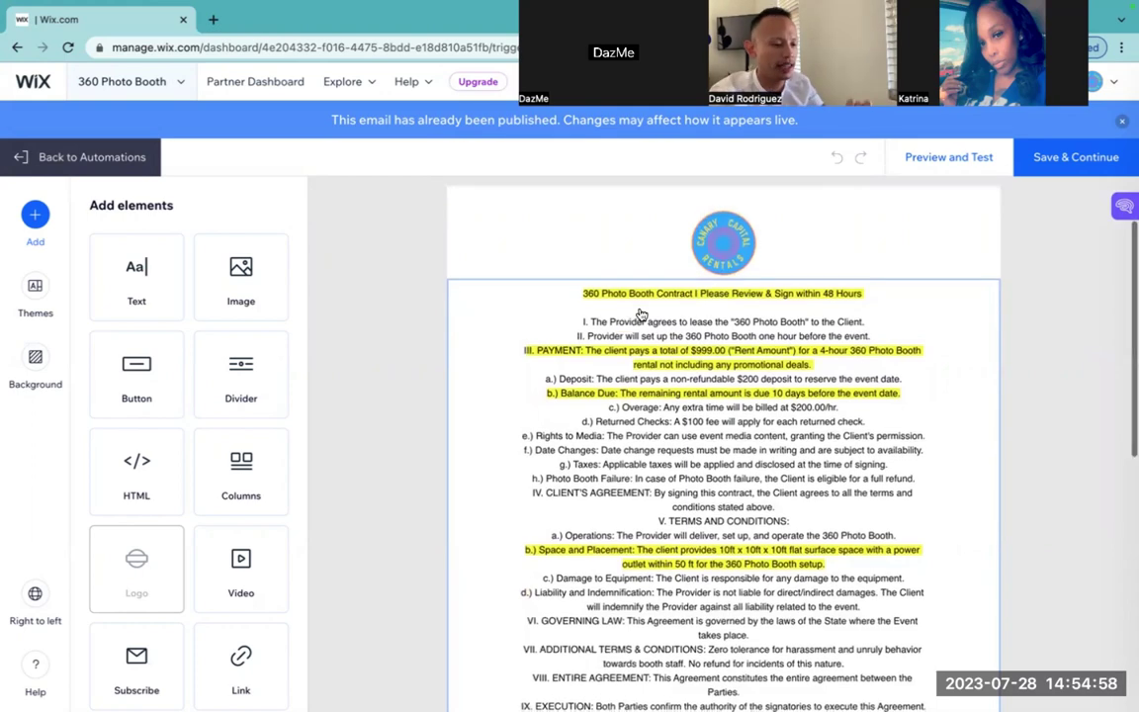
- Examine the contract's payment section in the email, including the rent amount, deposit, balance due, overage and date change clauses
scroll(640, 315, "down", 8)
scroll(641, 314, "up", 3)
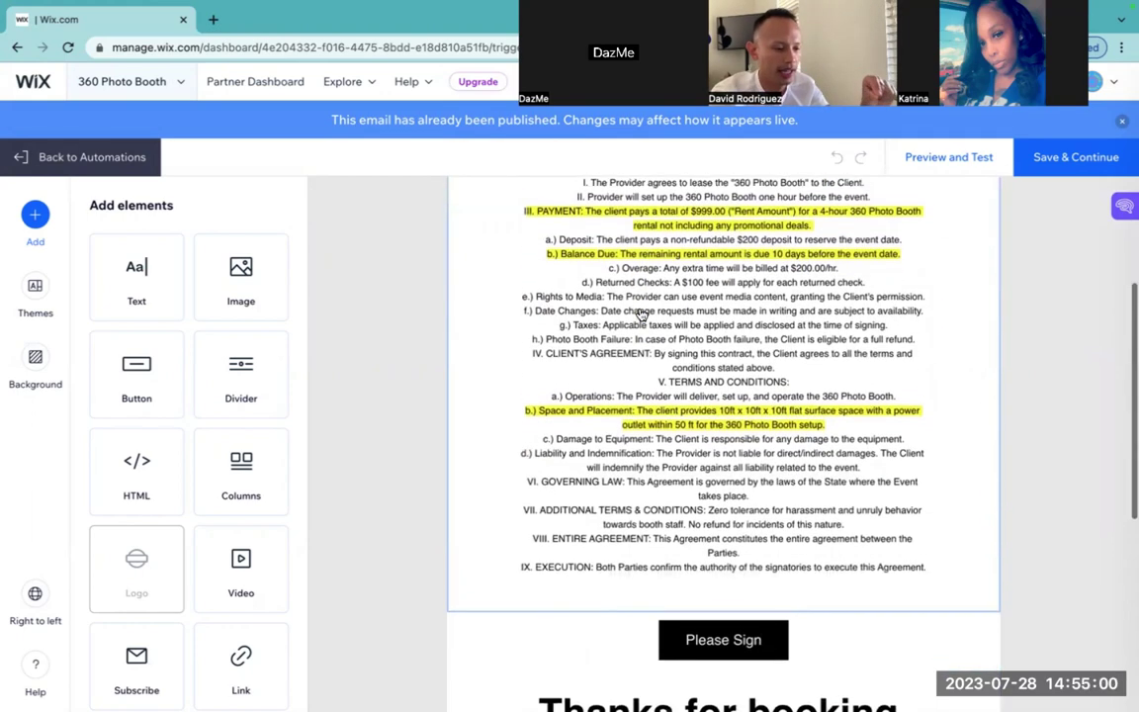
scroll(641, 315, "down", 1)
scroll(640, 314, "down", 1)
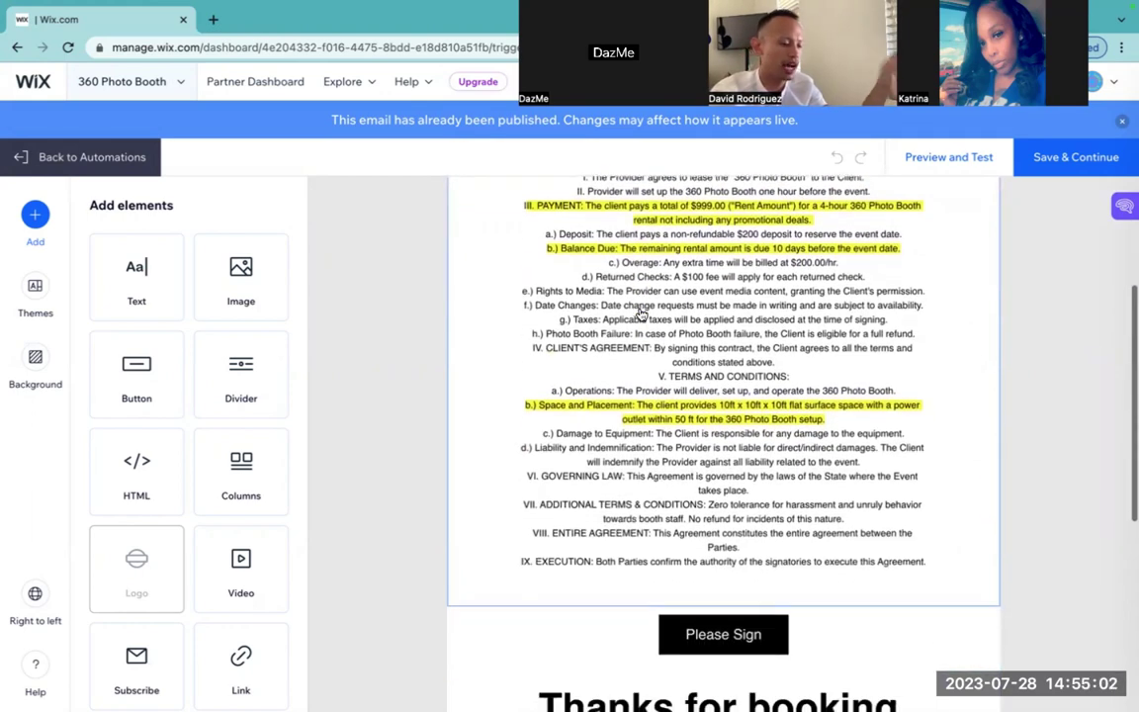
scroll(641, 314, "up", 2)
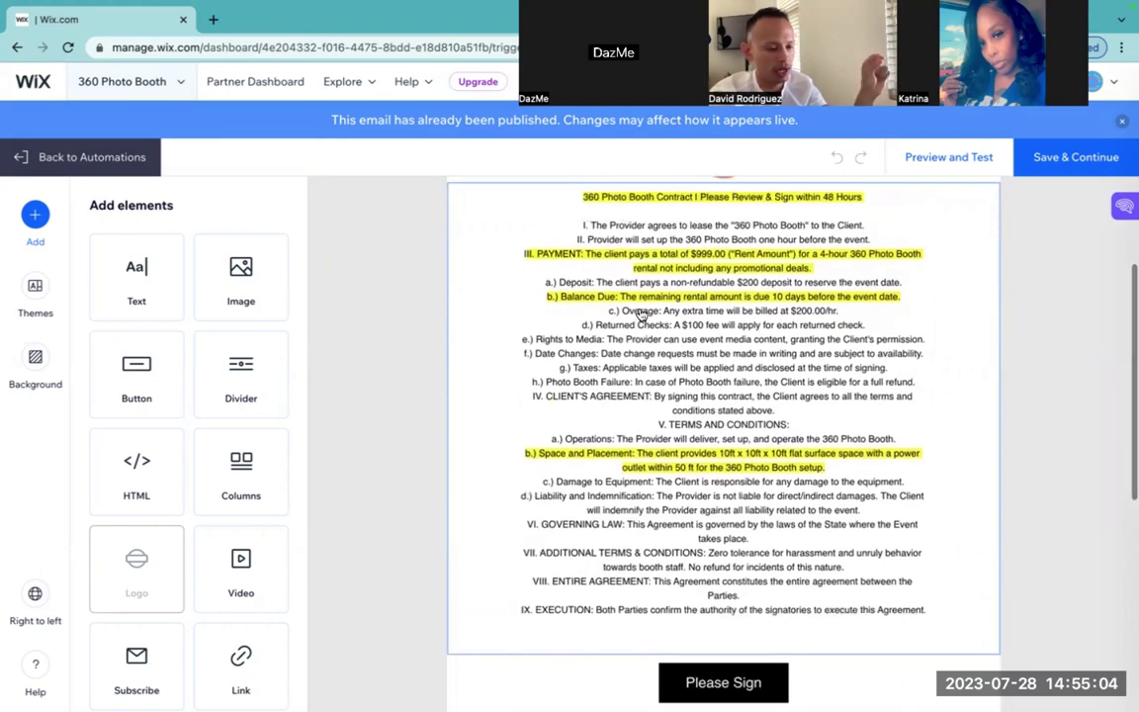
scroll(641, 315, "down", 1)
scroll(641, 315, "up", 1)
scroll(641, 315, "up", 1)
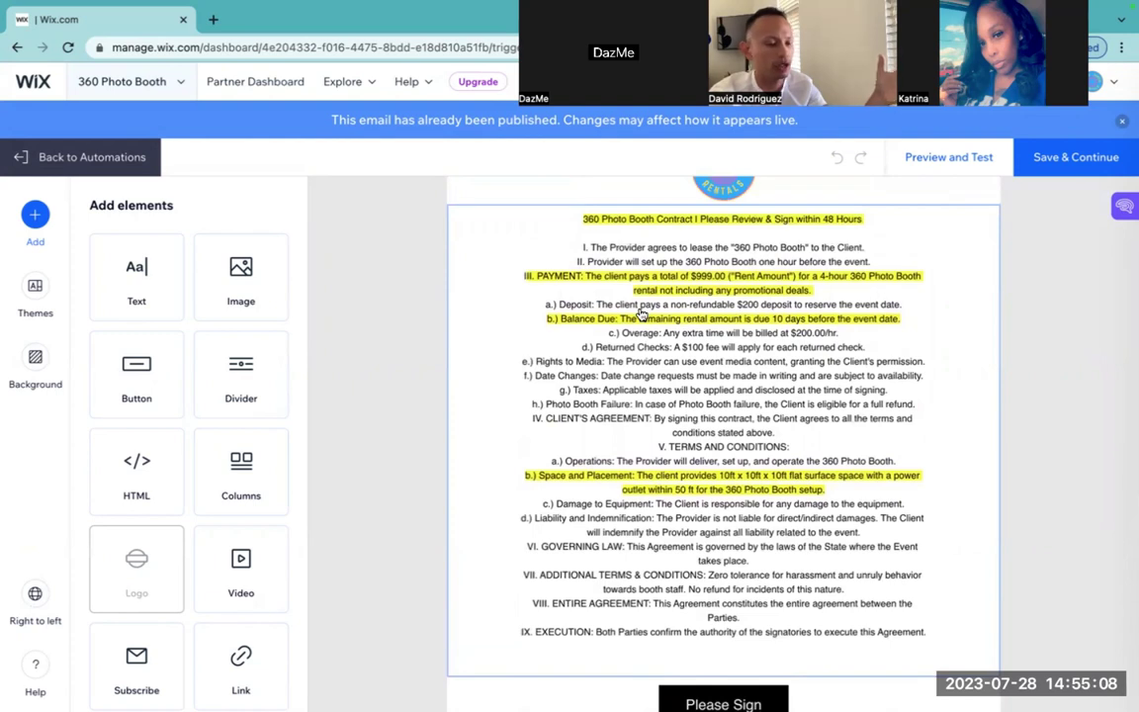
scroll(641, 314, "down", 1)
scroll(641, 314, "up", 1)
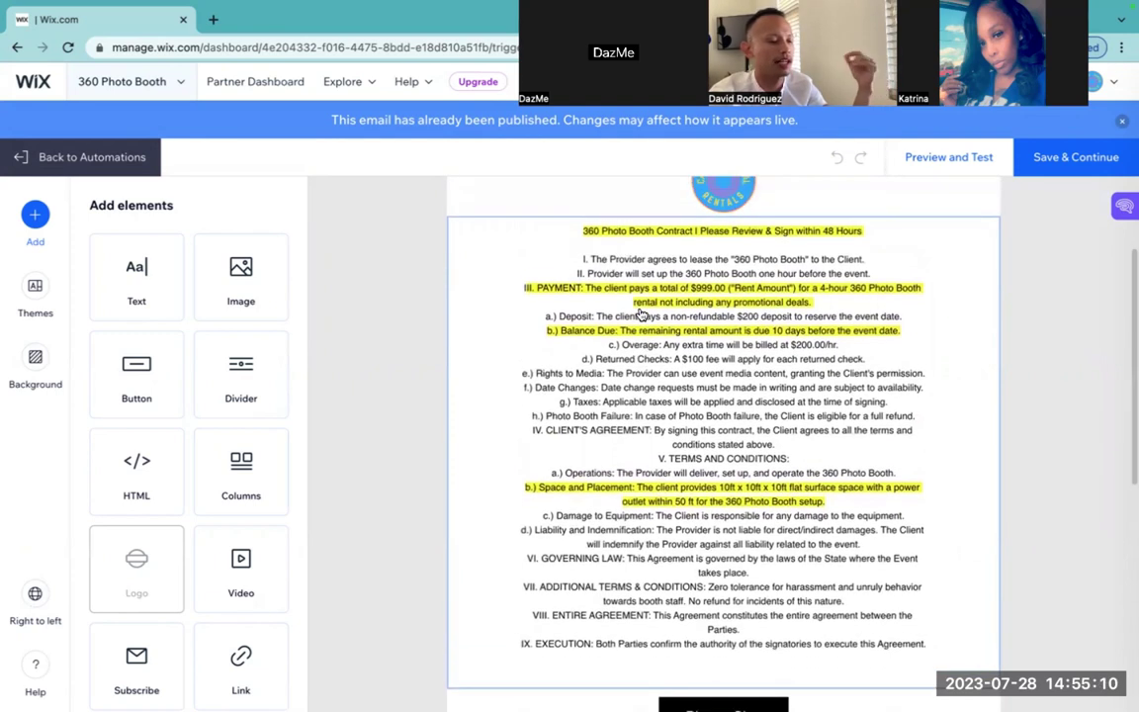
scroll(641, 314, "up", 1)
scroll(640, 315, "down", 1)
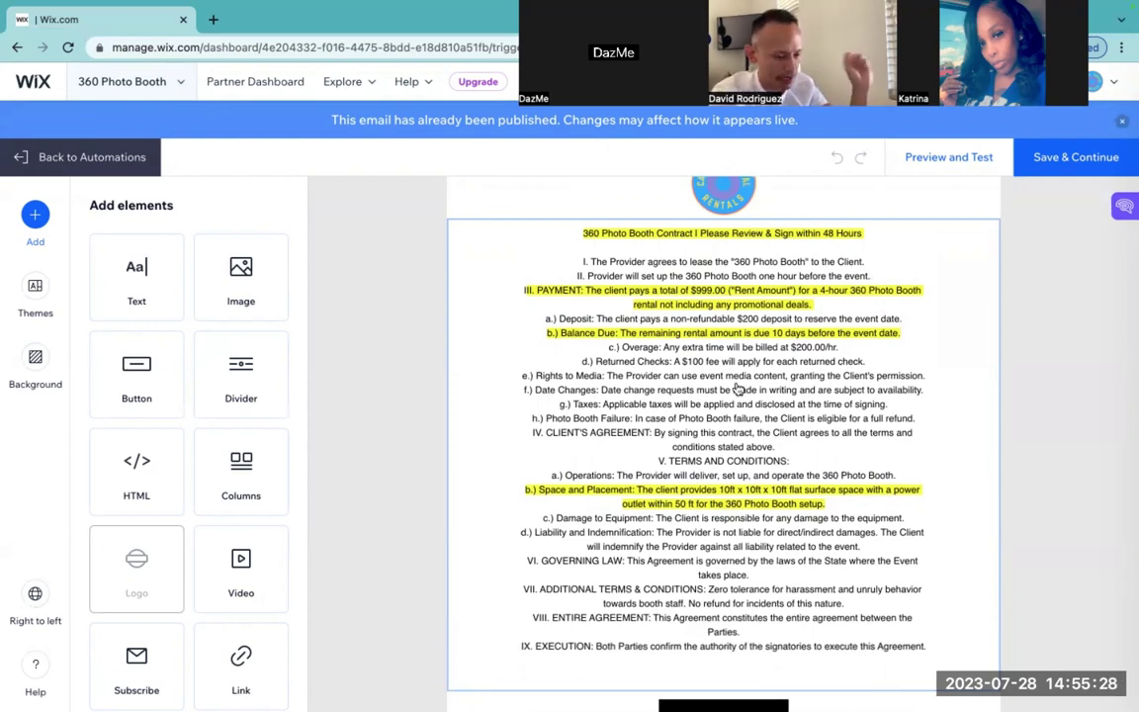
scroll(756, 413, "up", 1)
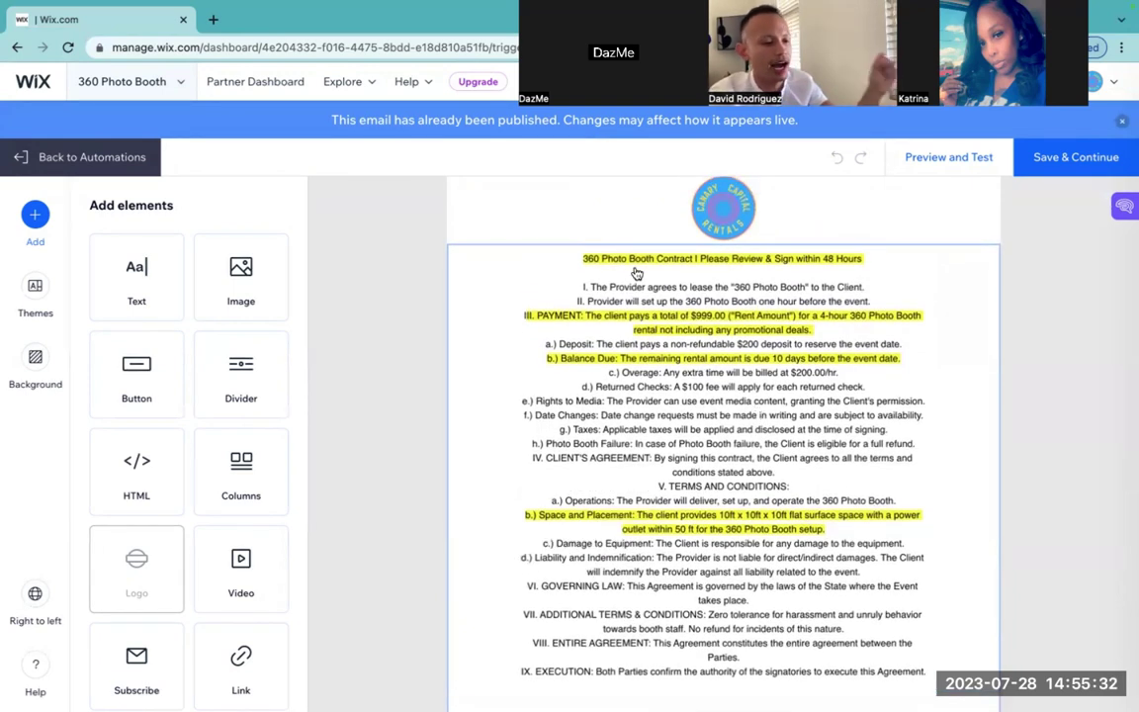
scroll(642, 275, "down", 1)
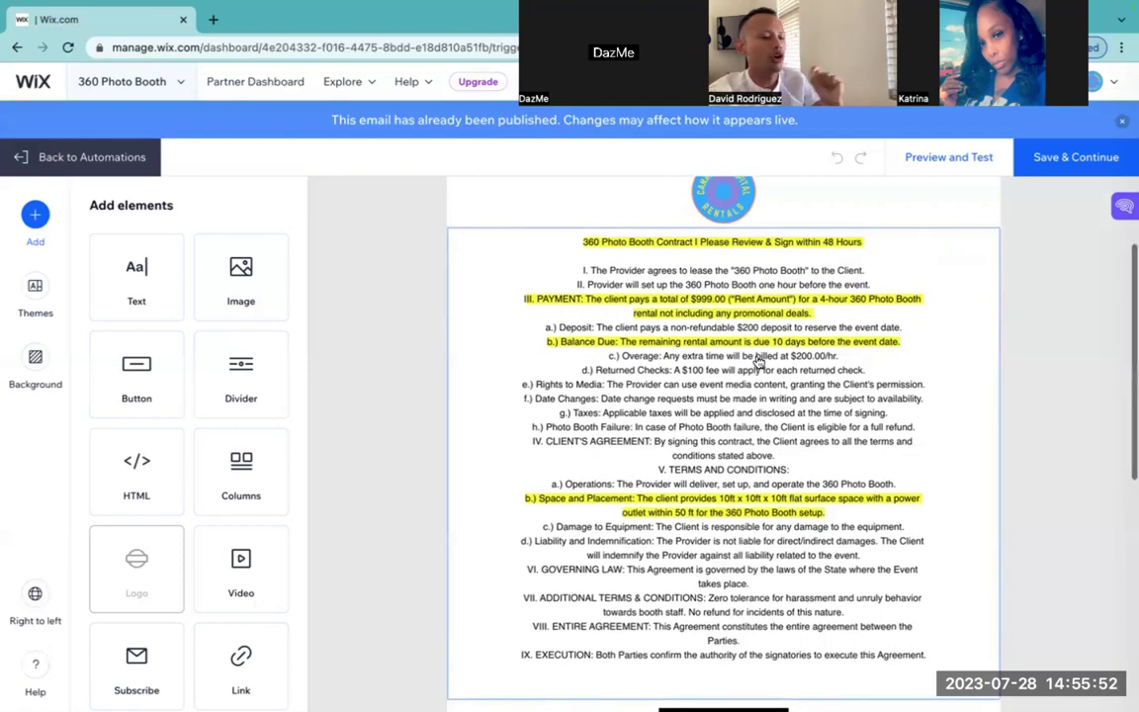
scroll(756, 362, "up", 1)
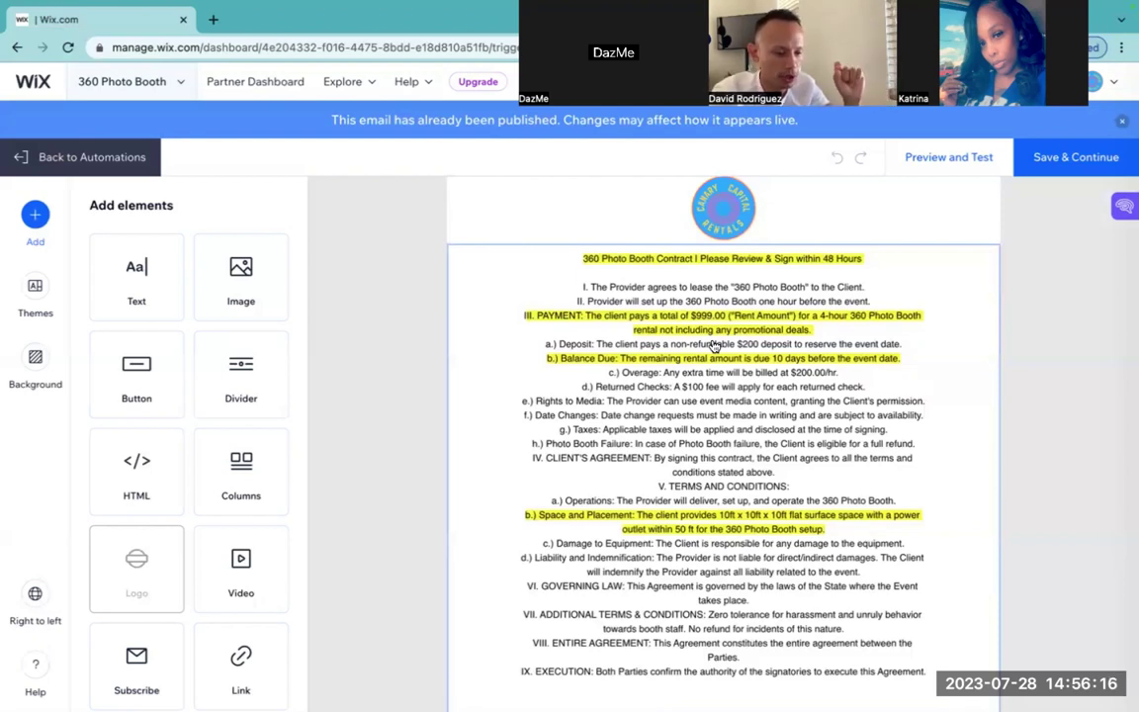
scroll(713, 345, "down", 2)
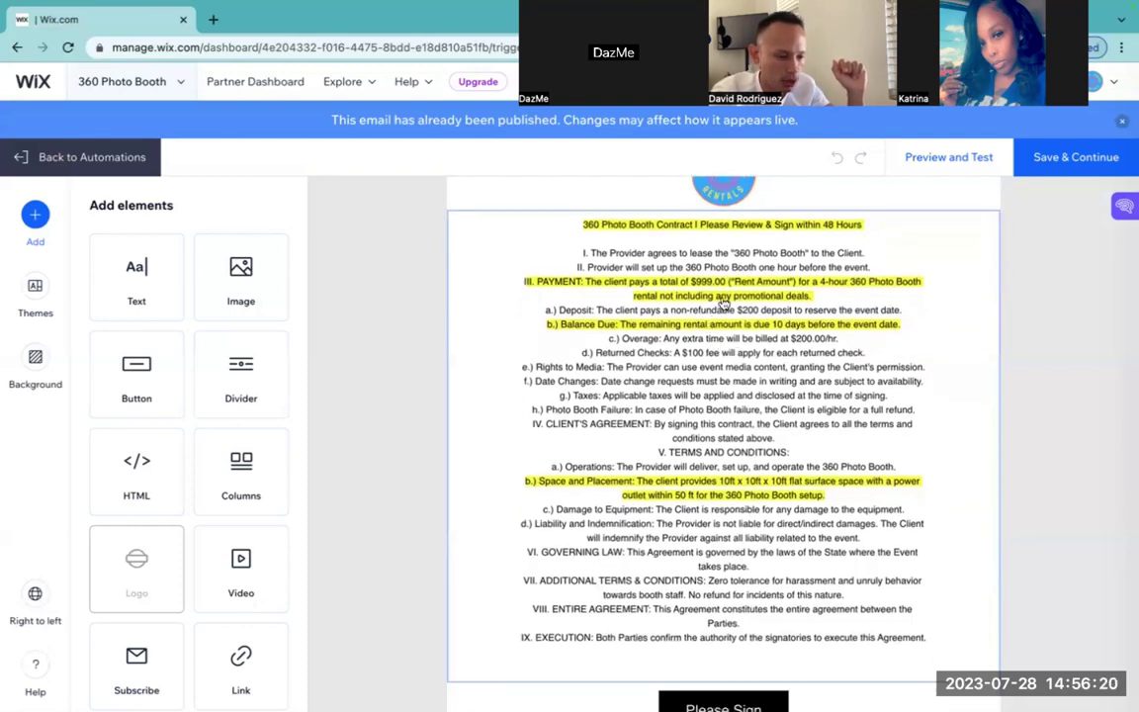
scroll(714, 351, "down", 1)
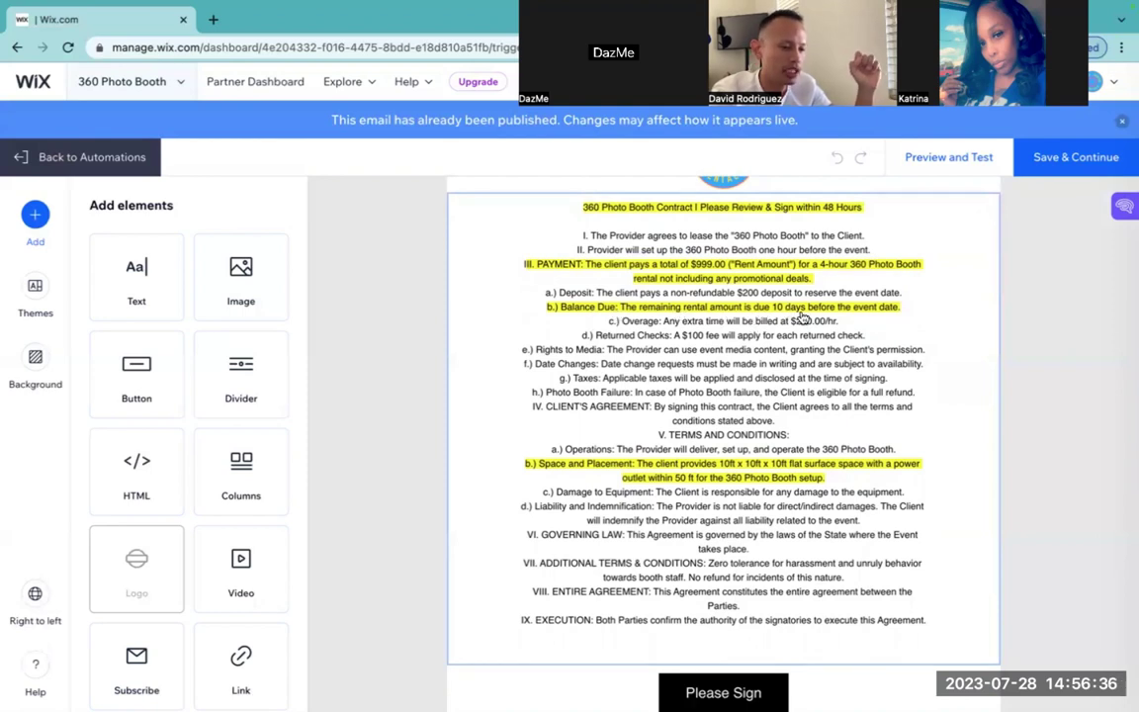
scroll(820, 405, "up", 1)
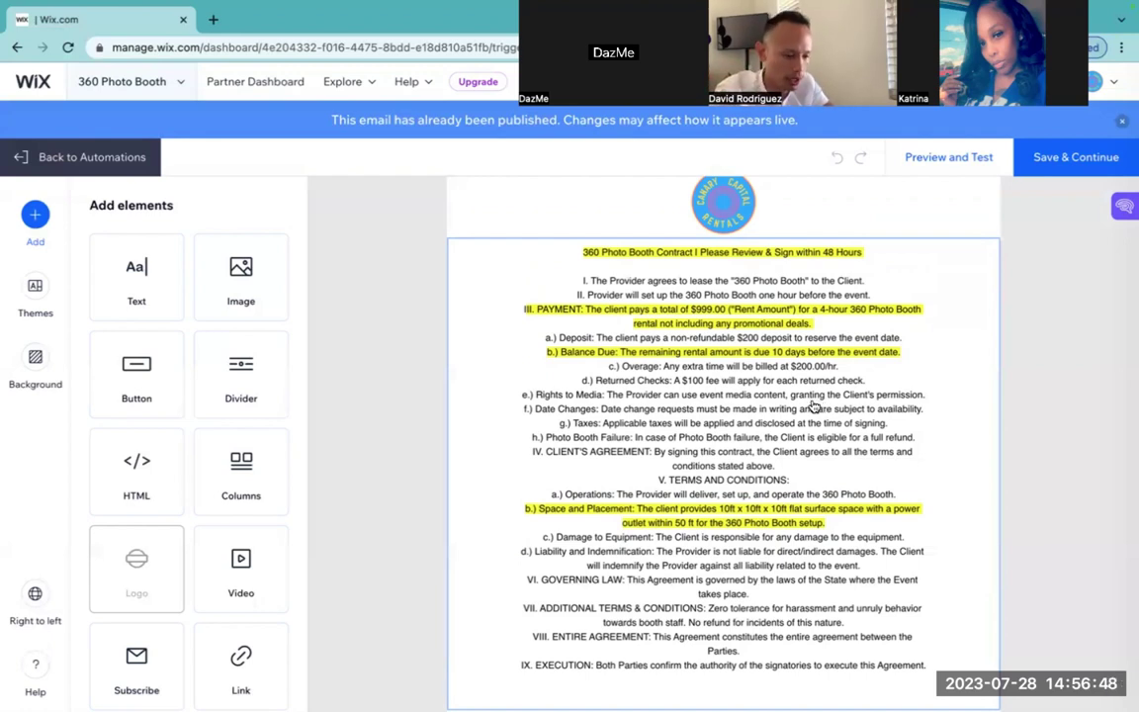
- Read the contract's terms and conditions, from space and placement through equipment damage and liability to the execution clause
scroll(736, 407, "down", 2)
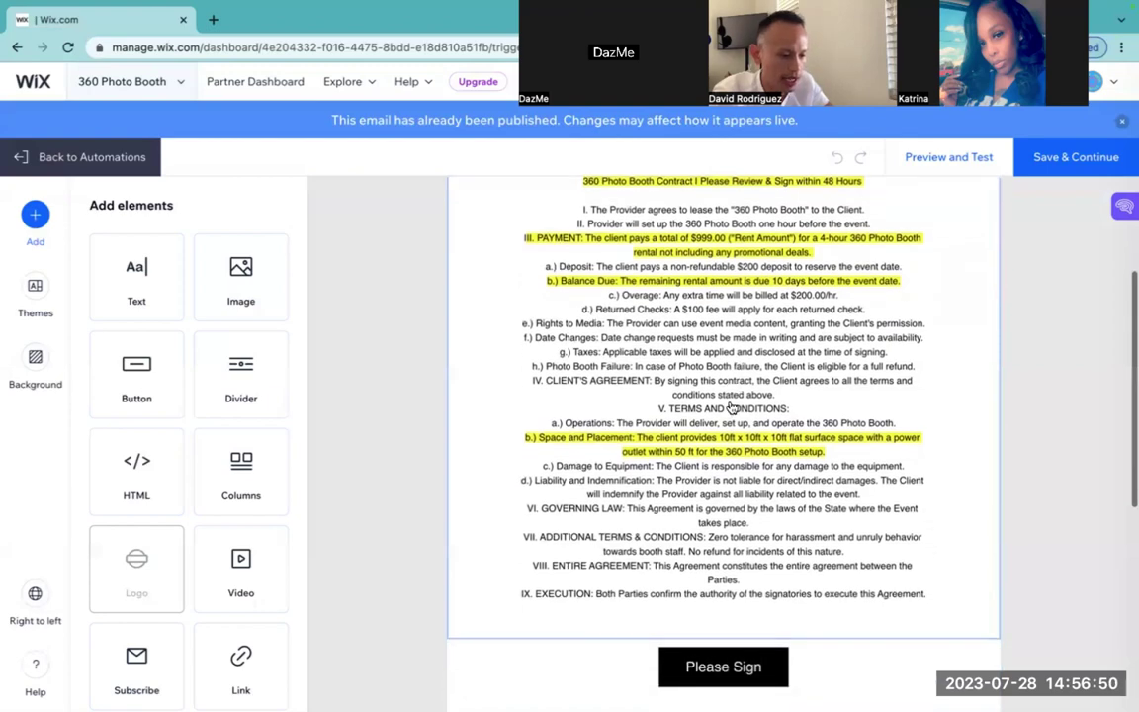
scroll(724, 405, "down", 2)
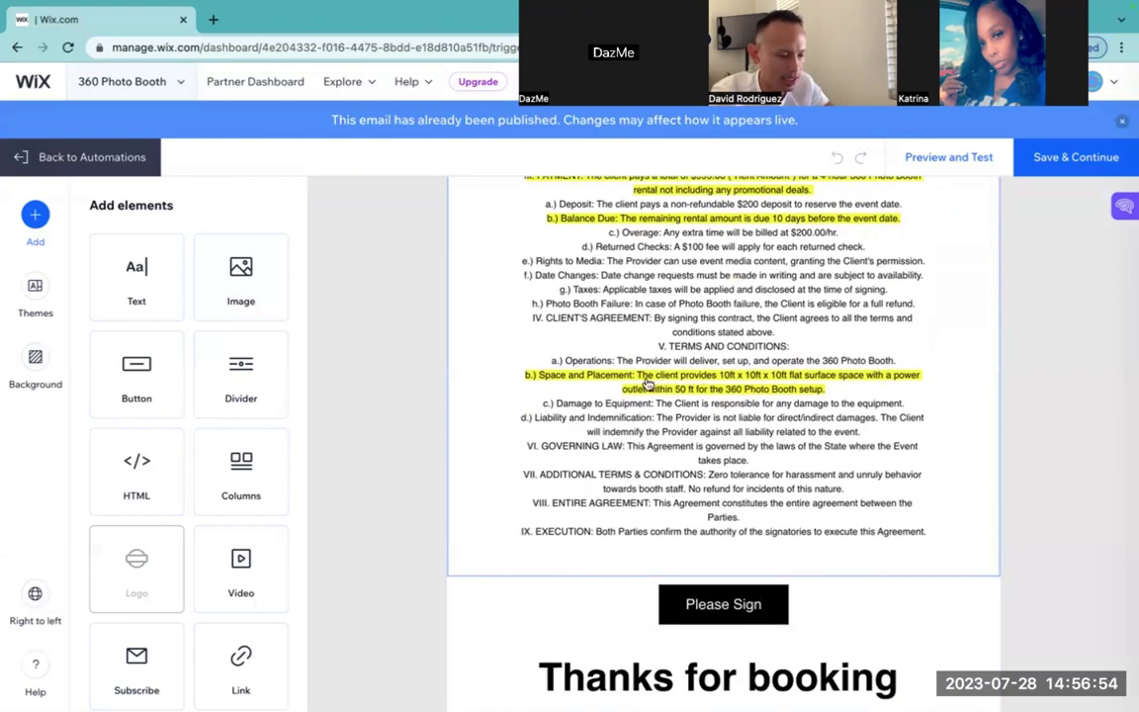
scroll(684, 400, "down", 1)
scroll(683, 400, "up", 1)
scroll(682, 399, "down", 1)
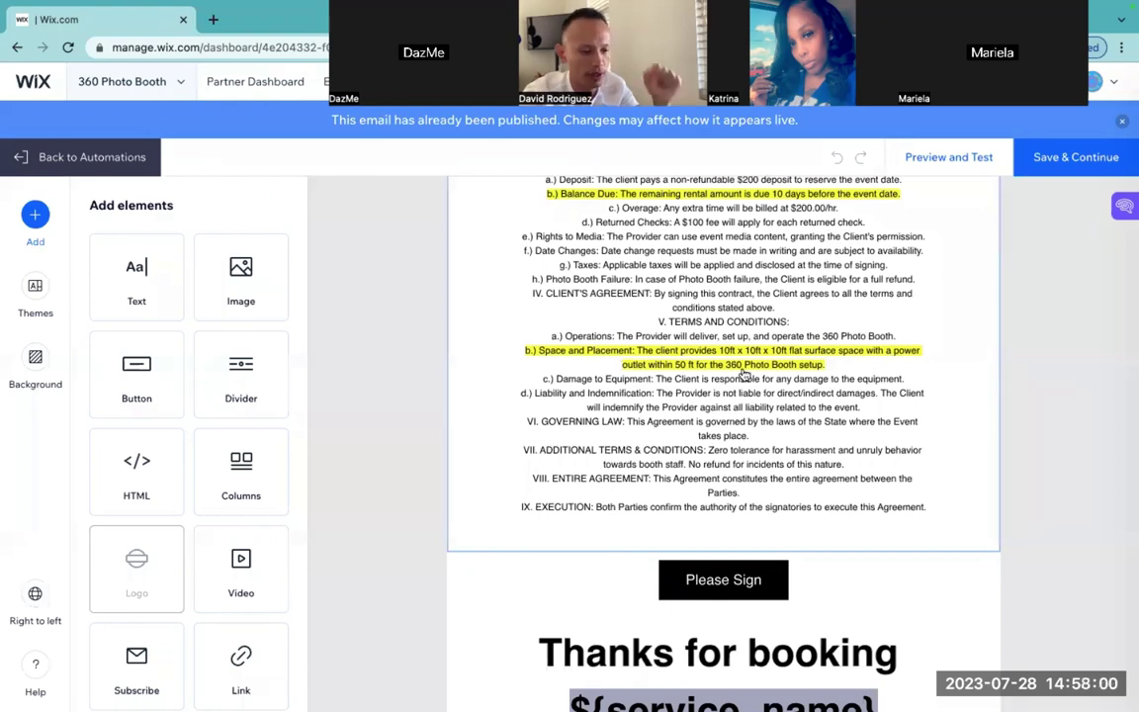
scroll(826, 368, "down", 1)
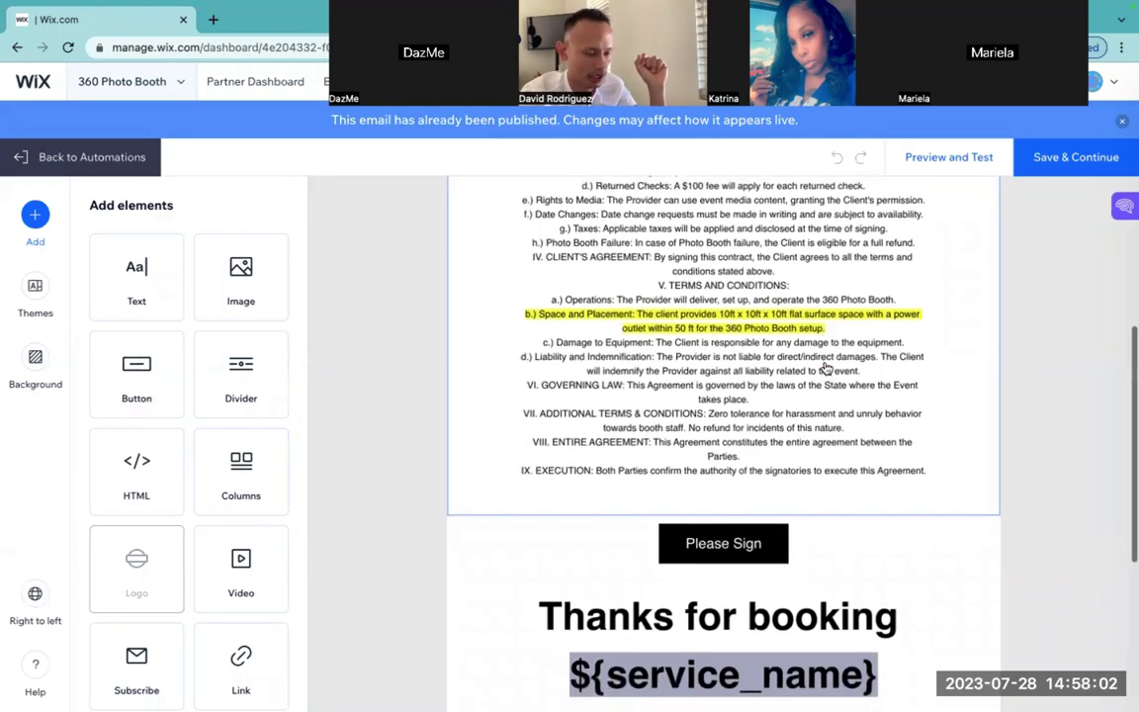
- Open the settings of the email's Please Sign button and open its connected Please Sign Below standalone form for editing
scroll(826, 368, "up", 2)
scroll(826, 367, "up", 5)
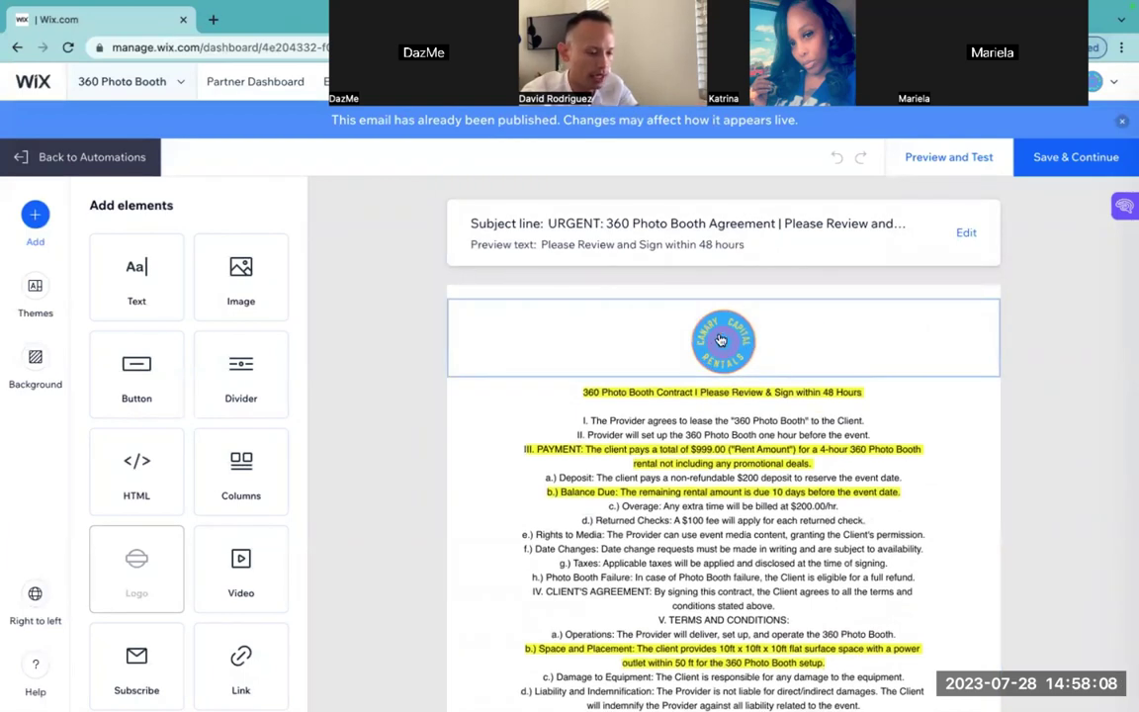
scroll(731, 337, "down", 1)
scroll(734, 337, "down", 6)
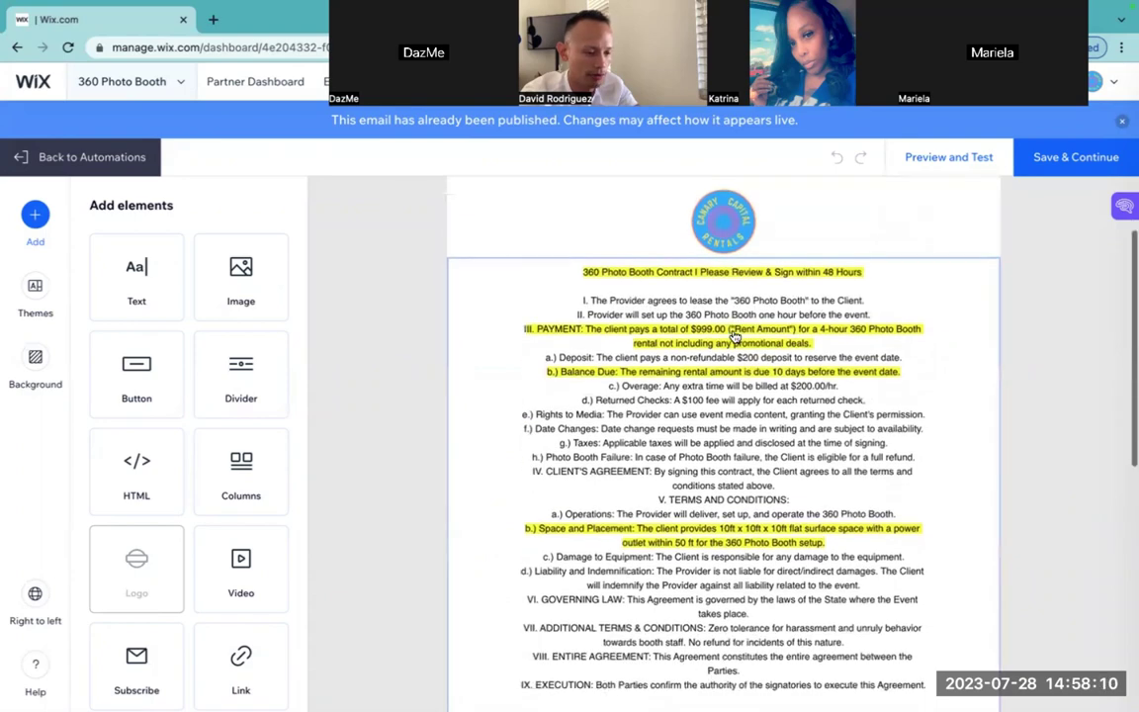
scroll(734, 337, "down", 1)
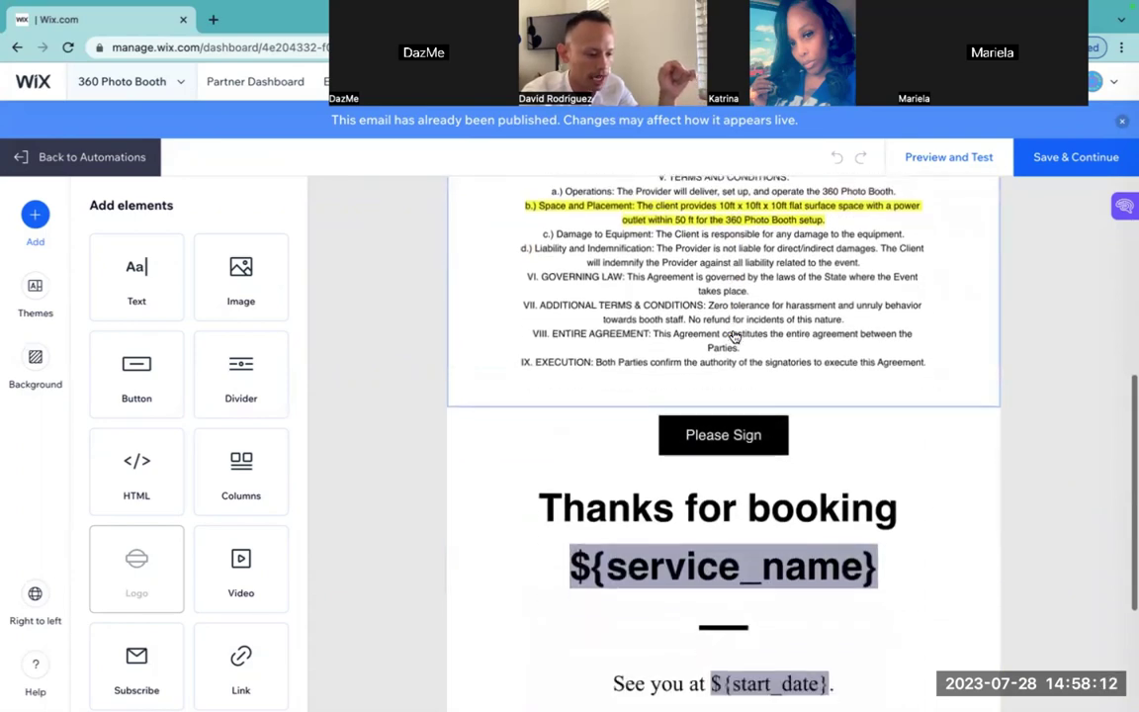
left_click(702, 438)
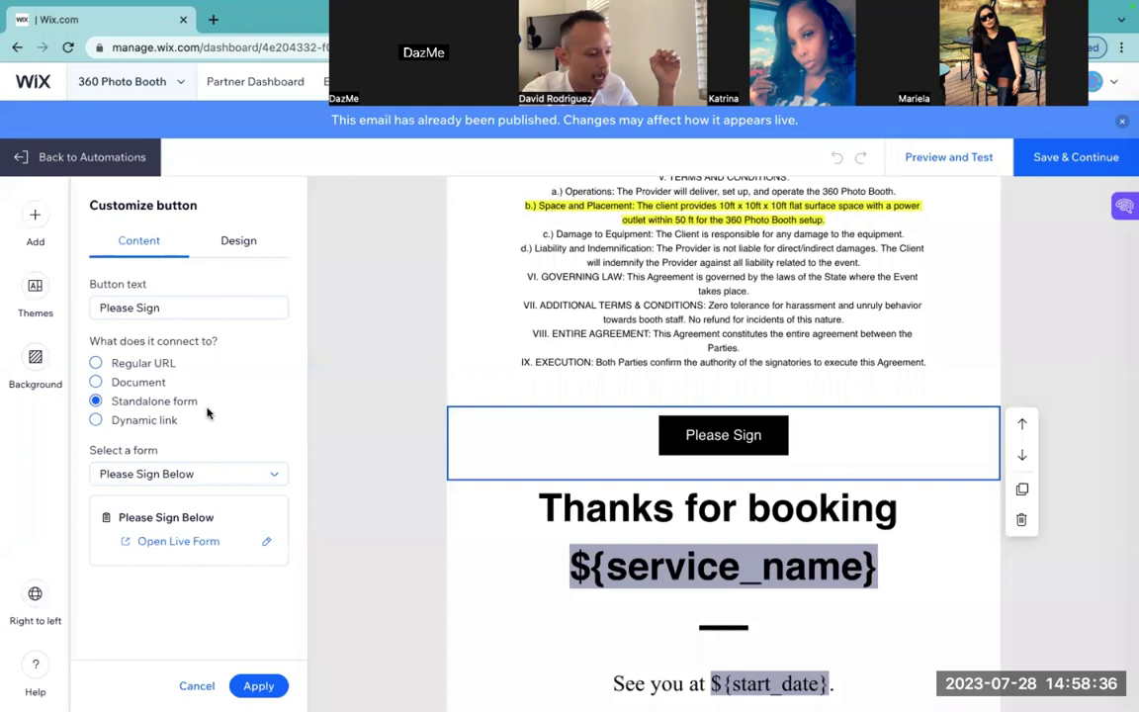
left_click(263, 544)
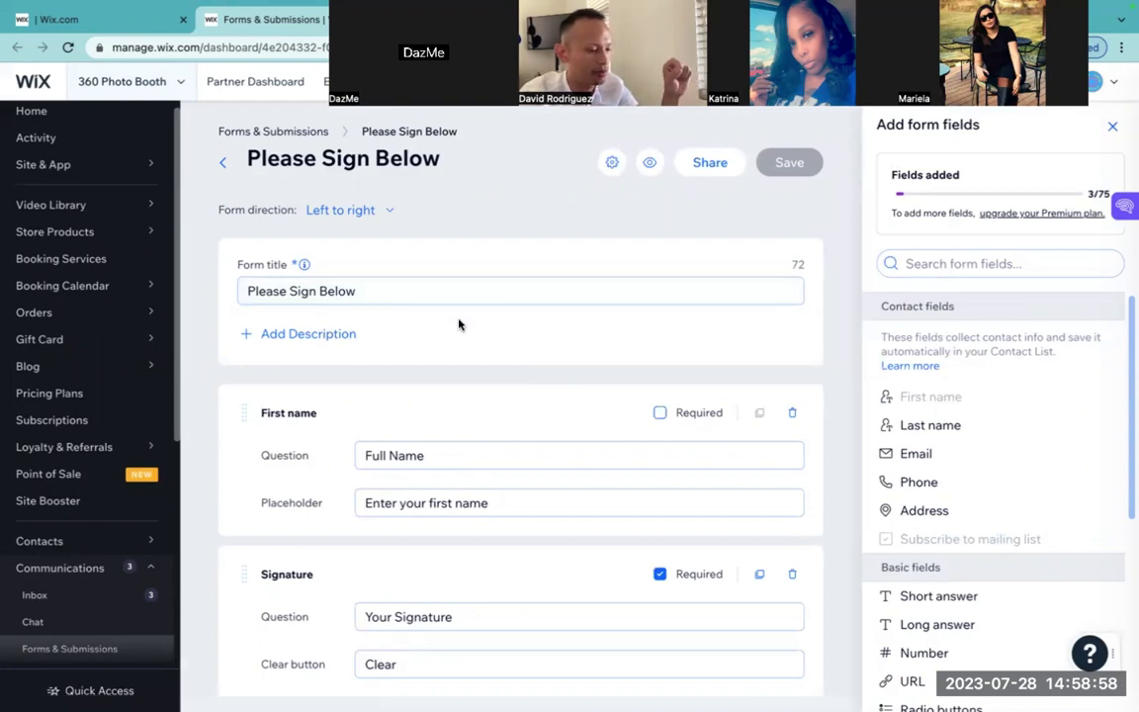
- Examine the First name, Signature and Date fields of the Please Sign Below form, including their questions and required settings
scroll(459, 324, "down", 2)
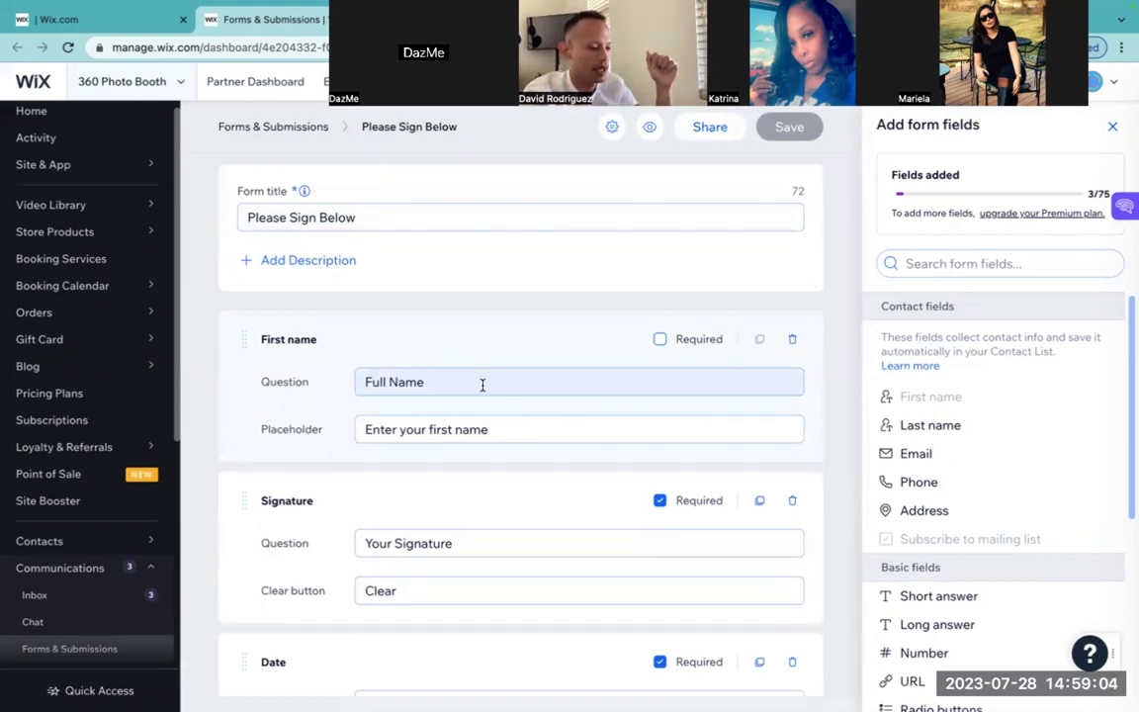
scroll(483, 385, "down", 1)
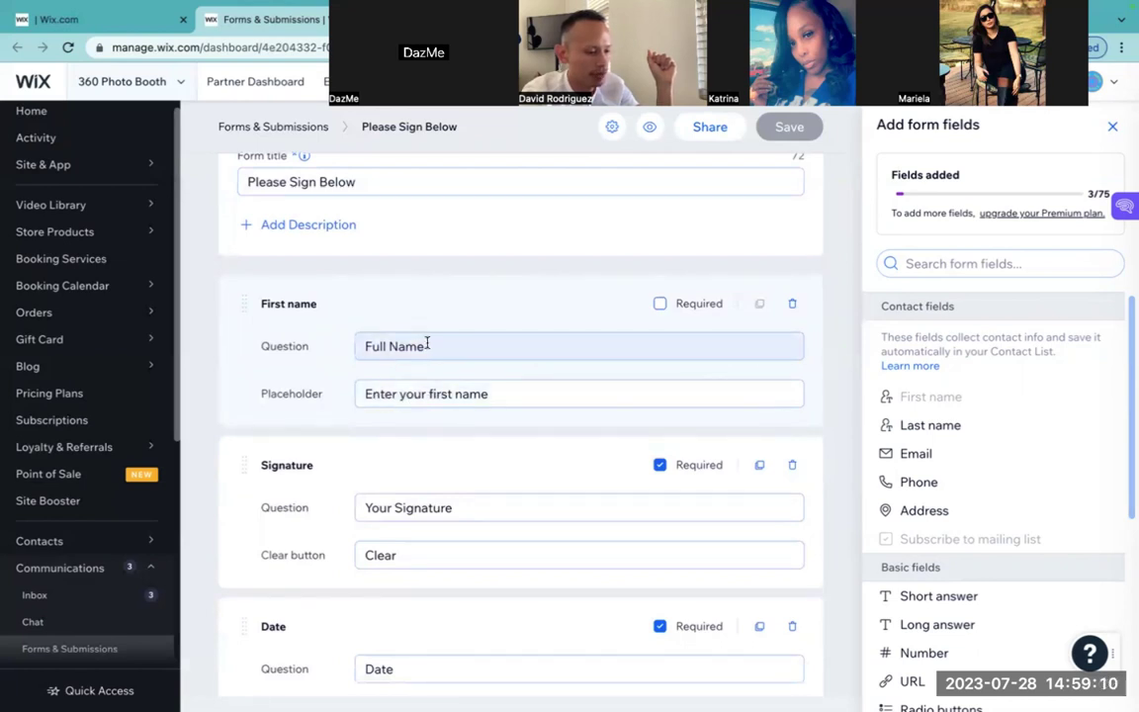
scroll(440, 393, "down", 1)
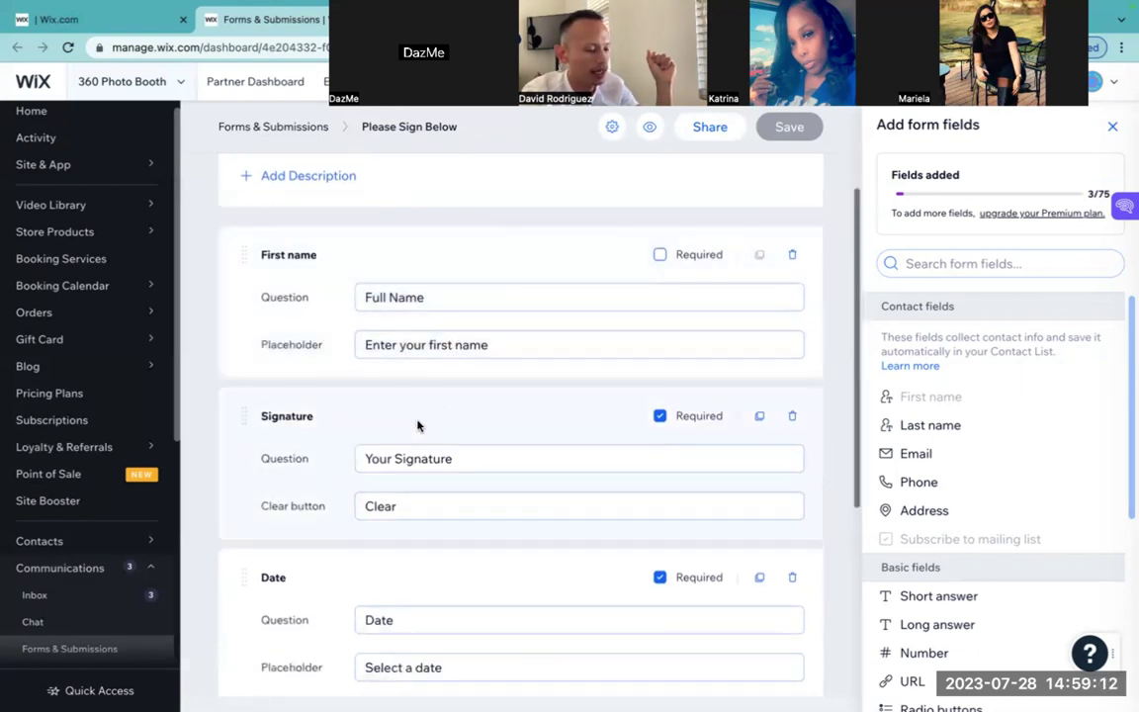
scroll(456, 415, "down", 1)
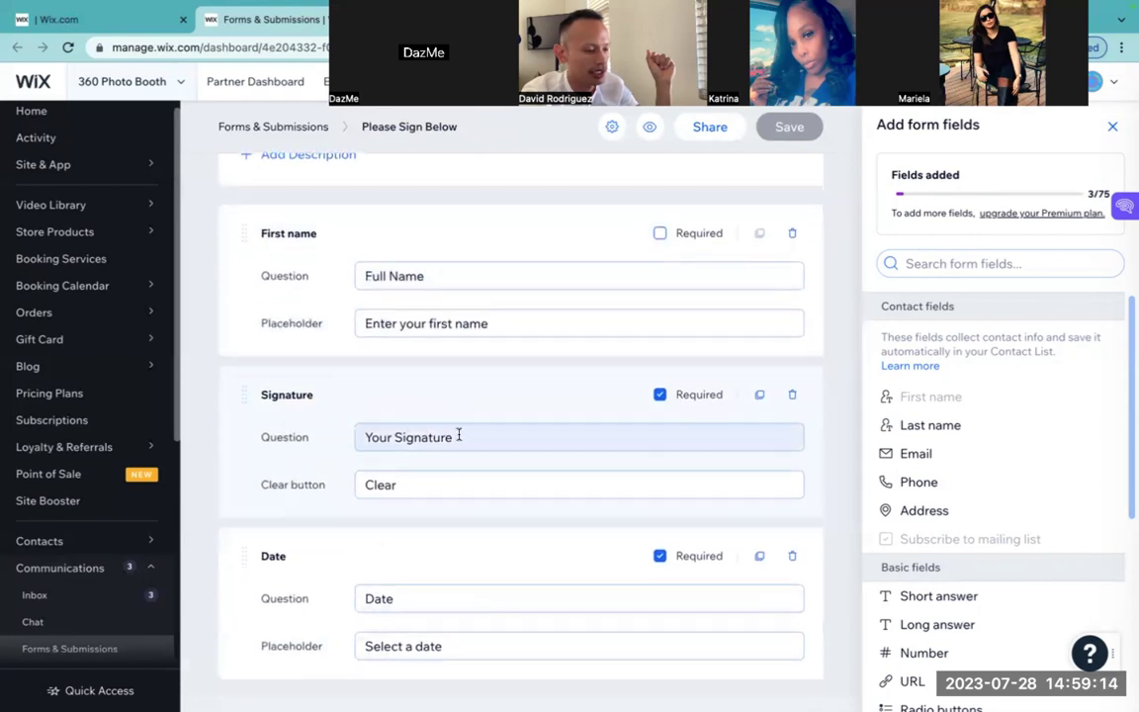
scroll(475, 445, "down", 1)
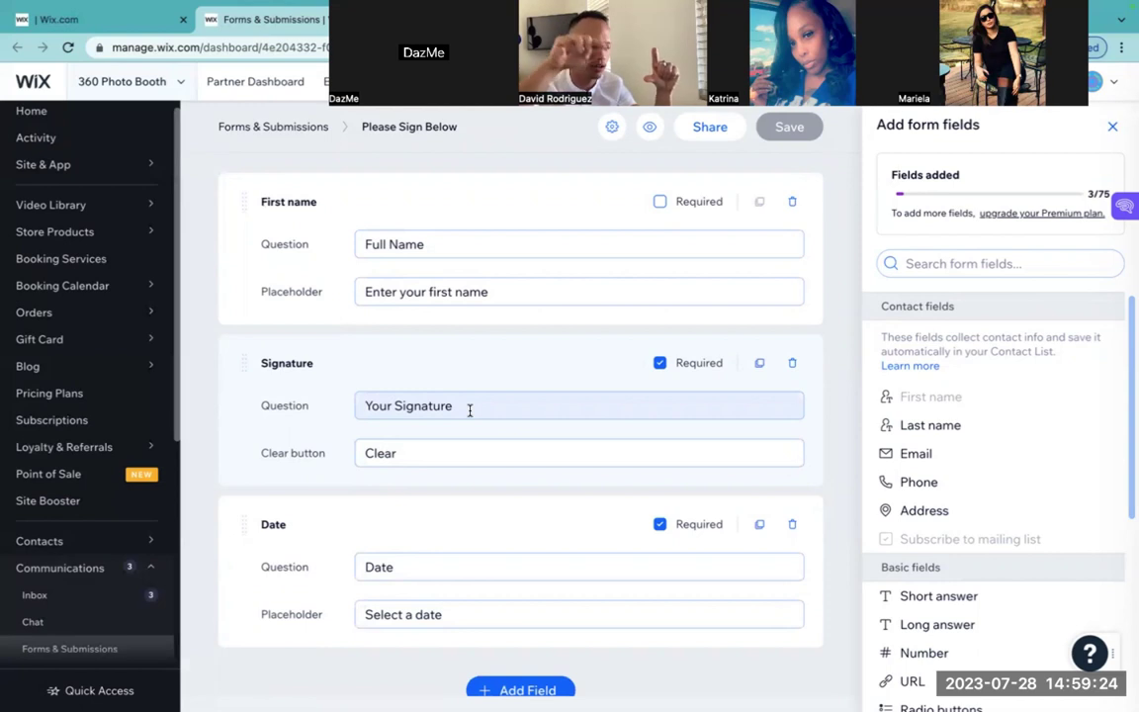
scroll(469, 409, "down", 2)
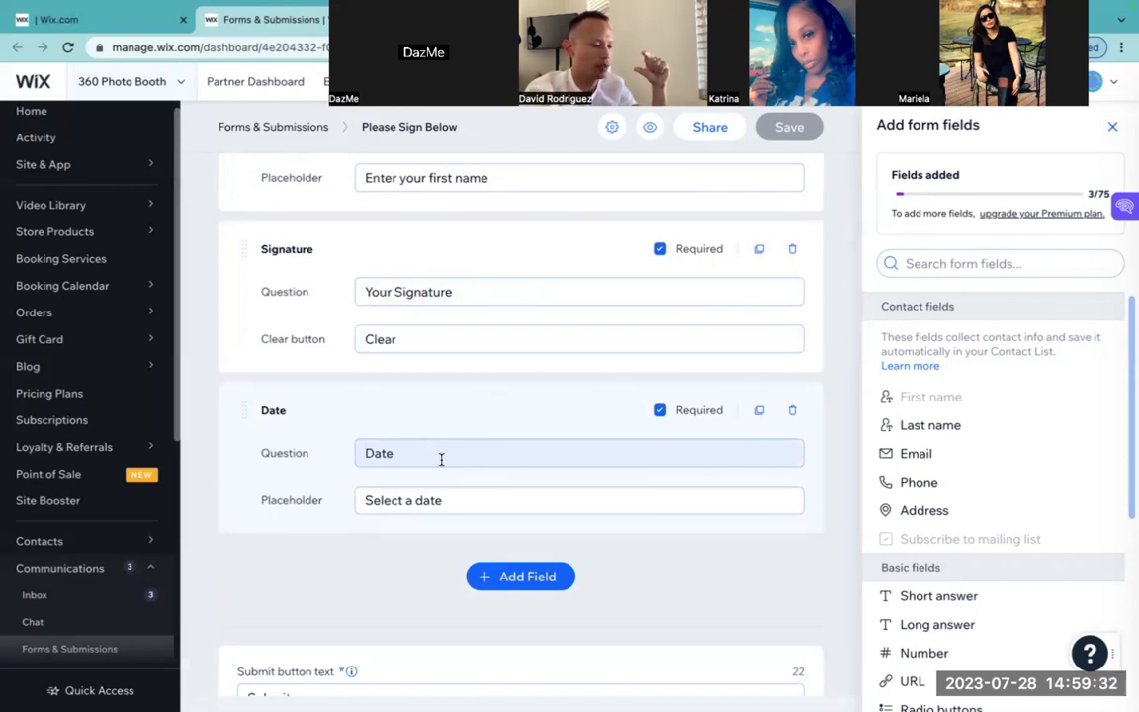
scroll(441, 459, "up", 2)
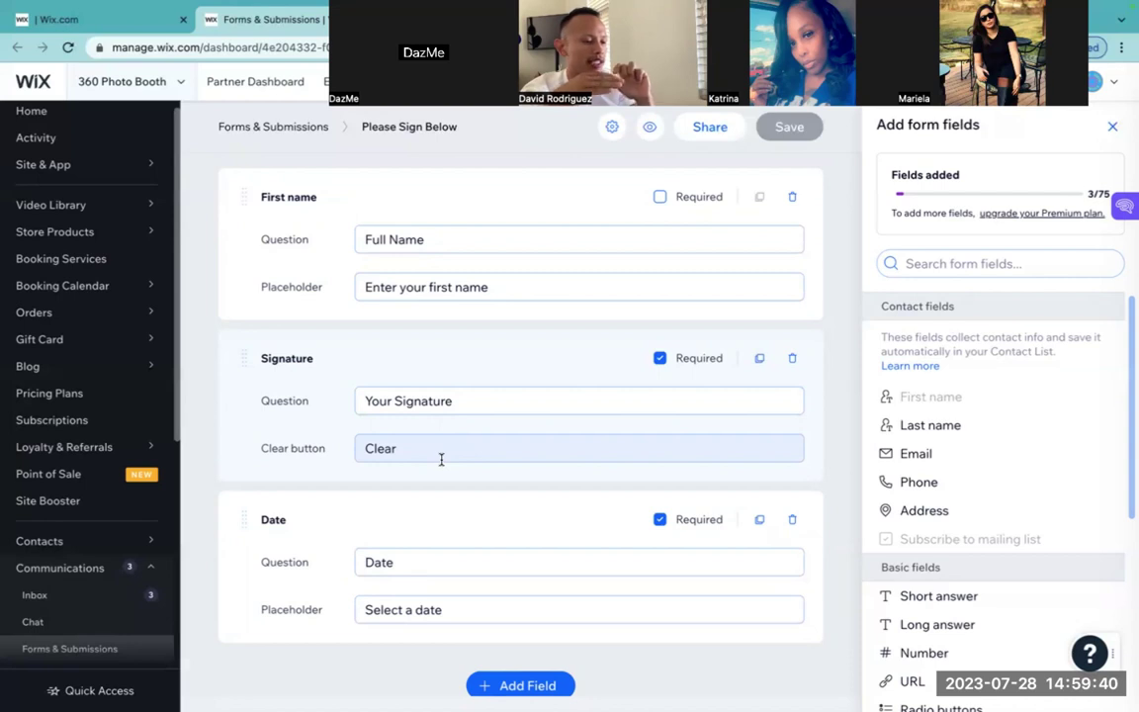
- Review the Date field, submit button text and thank-you message of the Please Sign Below form
scroll(441, 459, "down", 2)
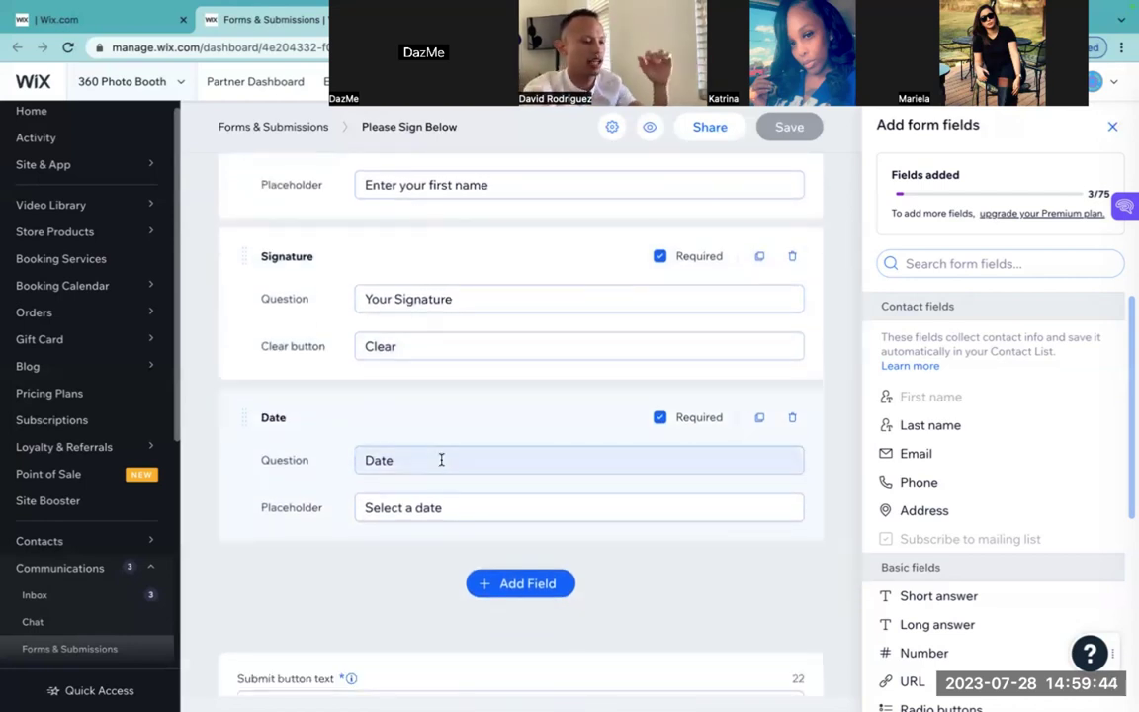
scroll(441, 459, "down", 4)
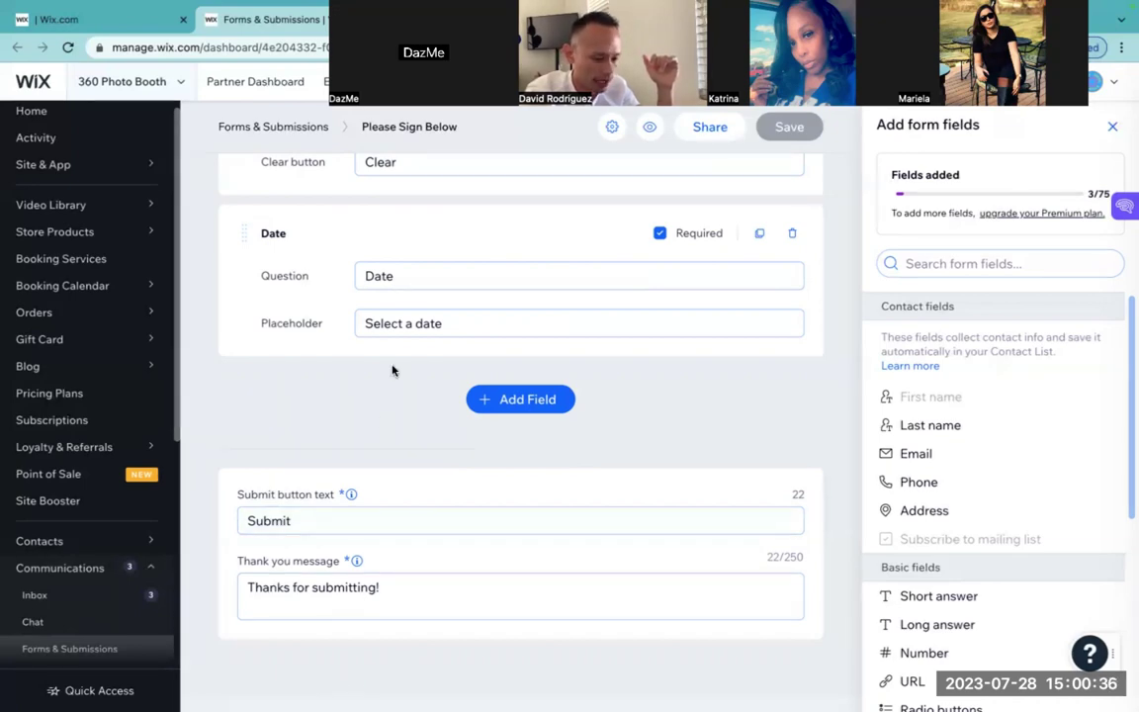
scroll(413, 591, "up", 1)
scroll(413, 591, "up", 5)
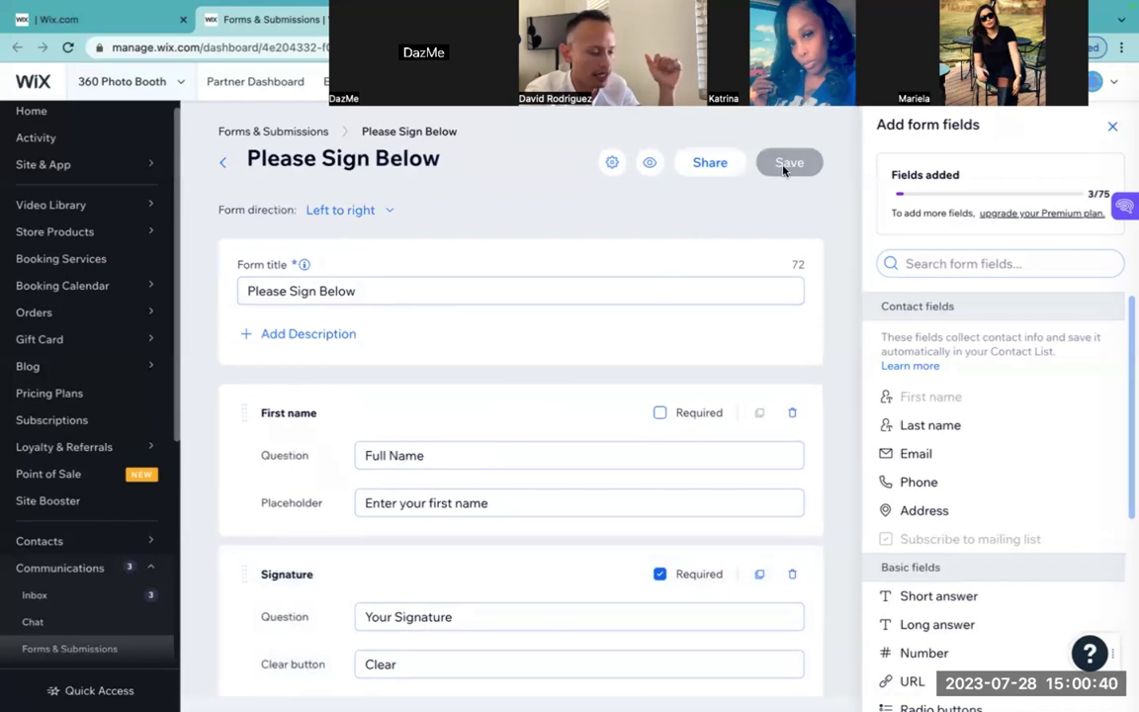
- View the standalone forms list in Forms and Submissions, and return to the Please Sign Below form
left_click(221, 163)
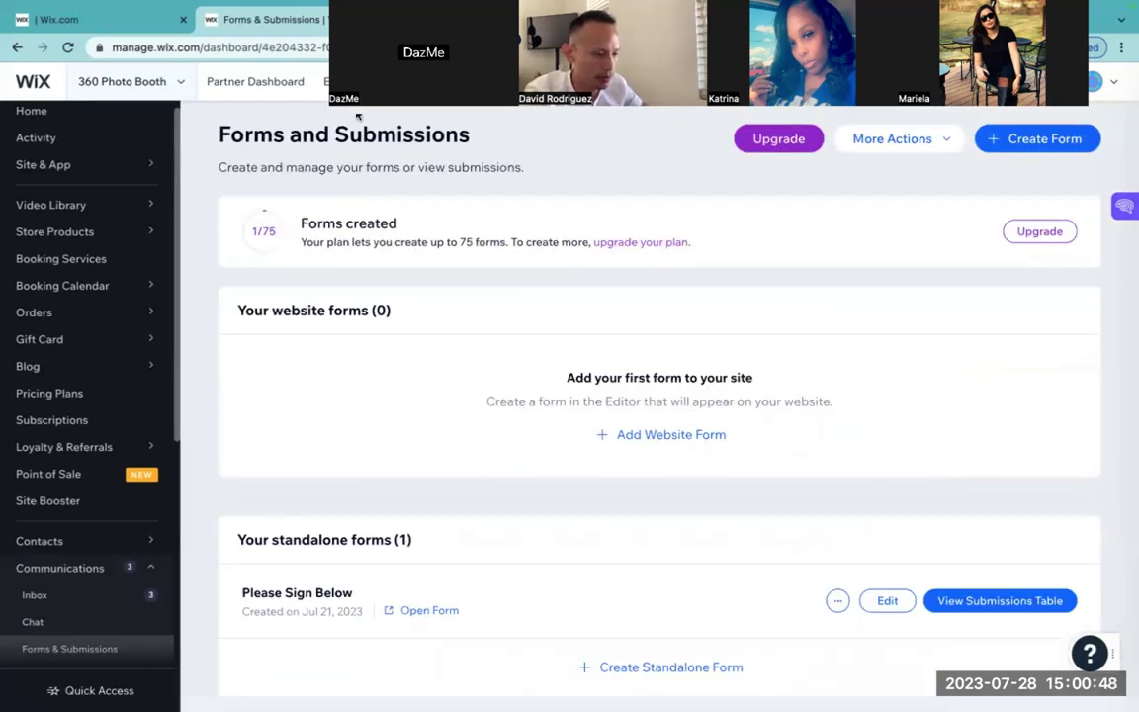
scroll(453, 353, "down", 1)
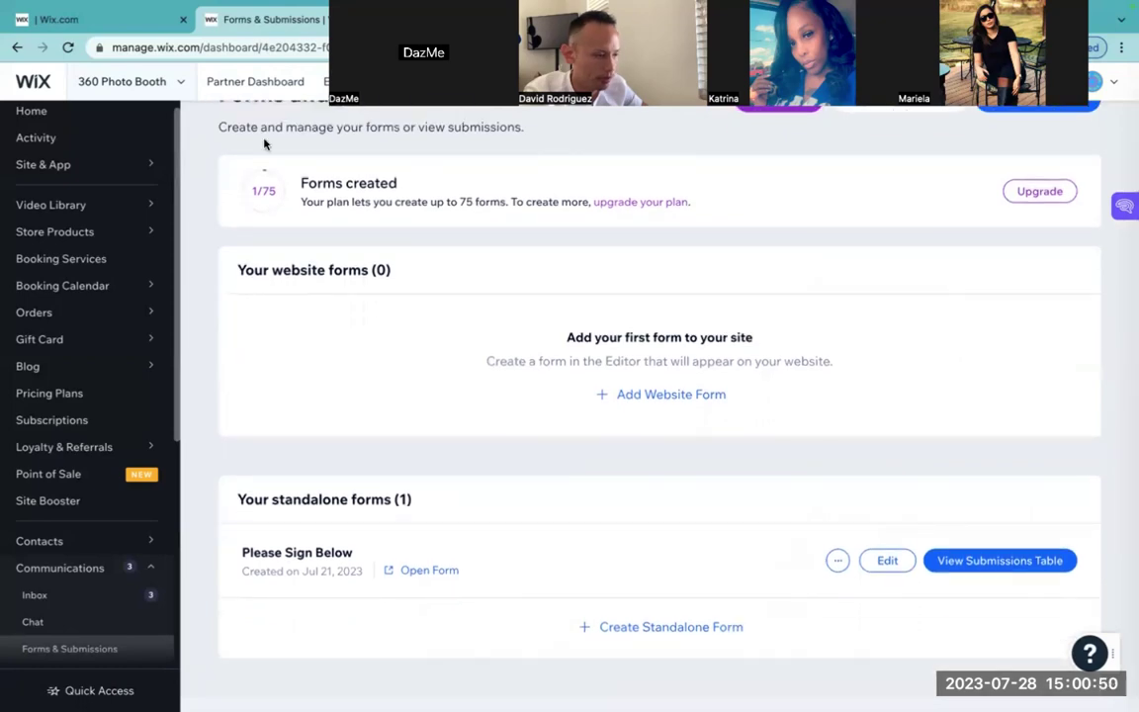
left_click(15, 47)
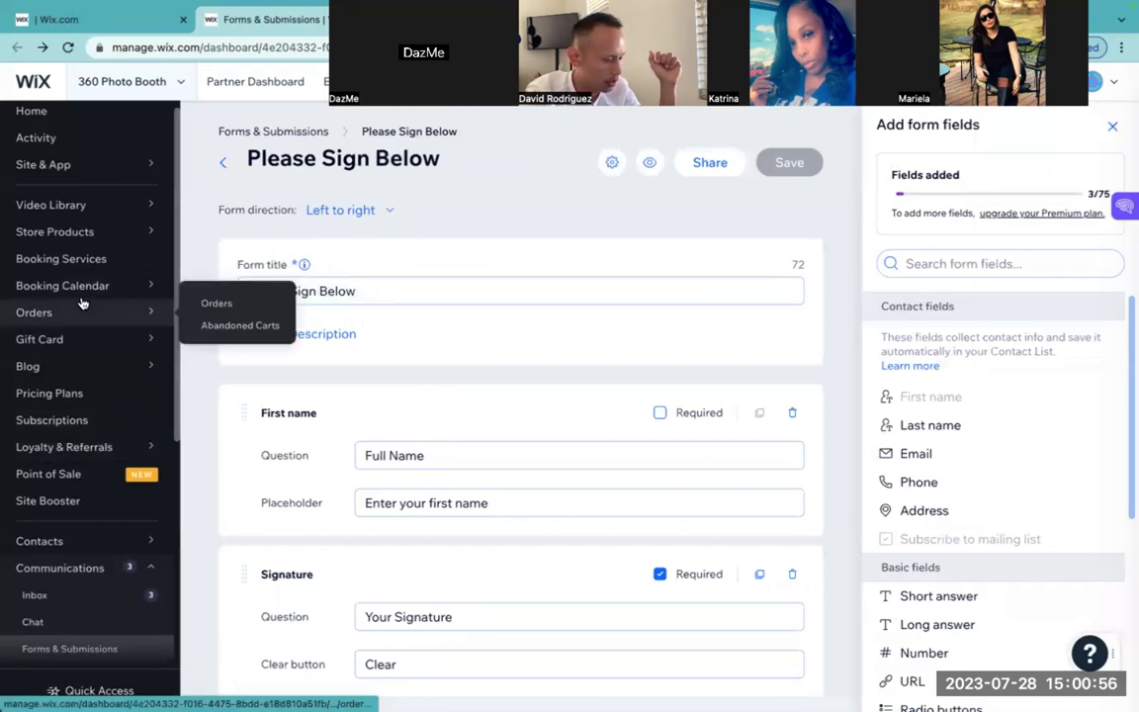
- Go to the site's automations and open 360 Photo Booth Contract 4 Hours for editing
scroll(74, 536, "down", 2)
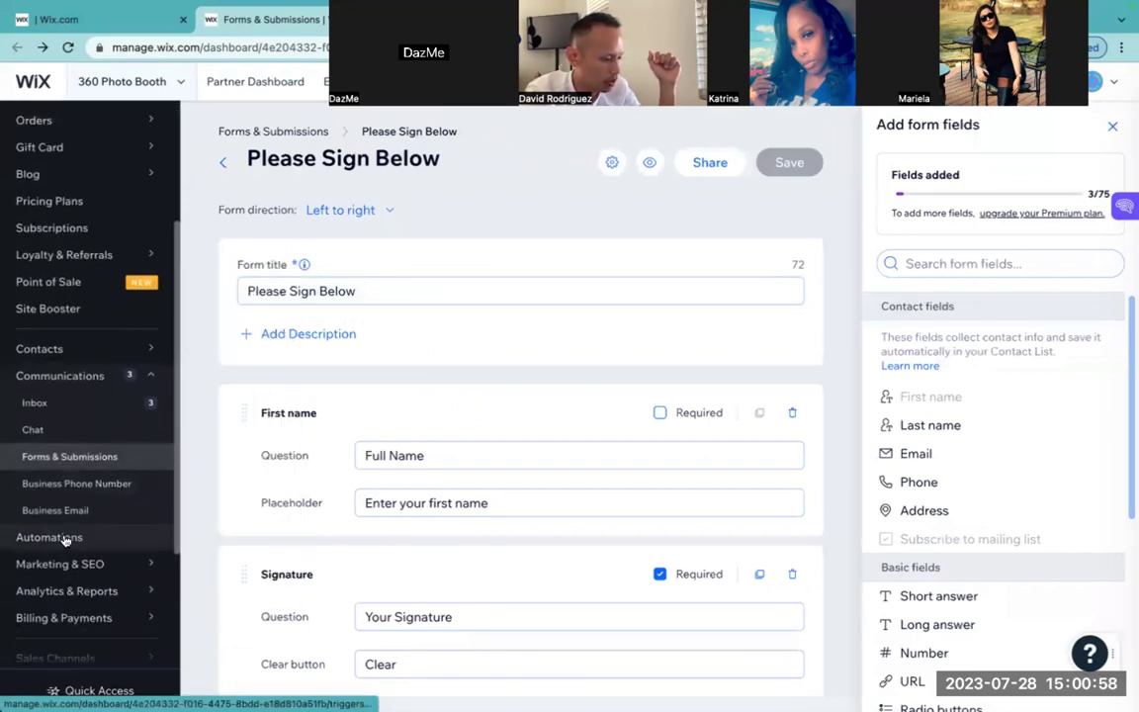
left_click(61, 541)
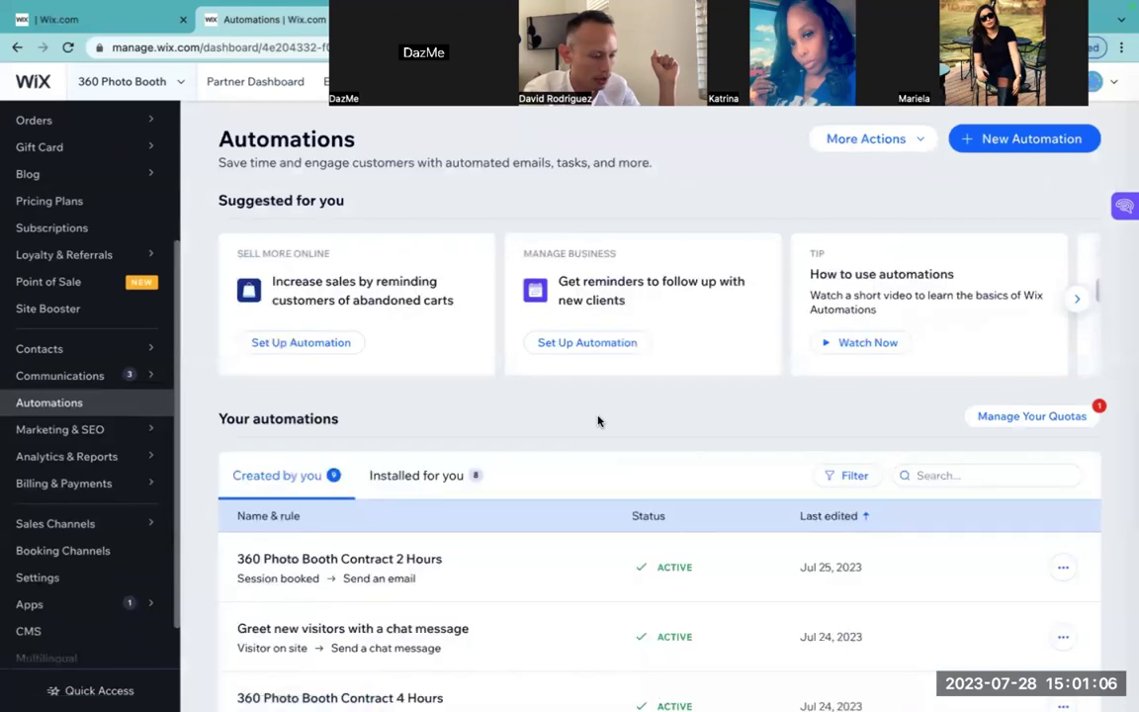
scroll(597, 421, "down", 3)
scroll(595, 422, "down", 1)
left_click(574, 427)
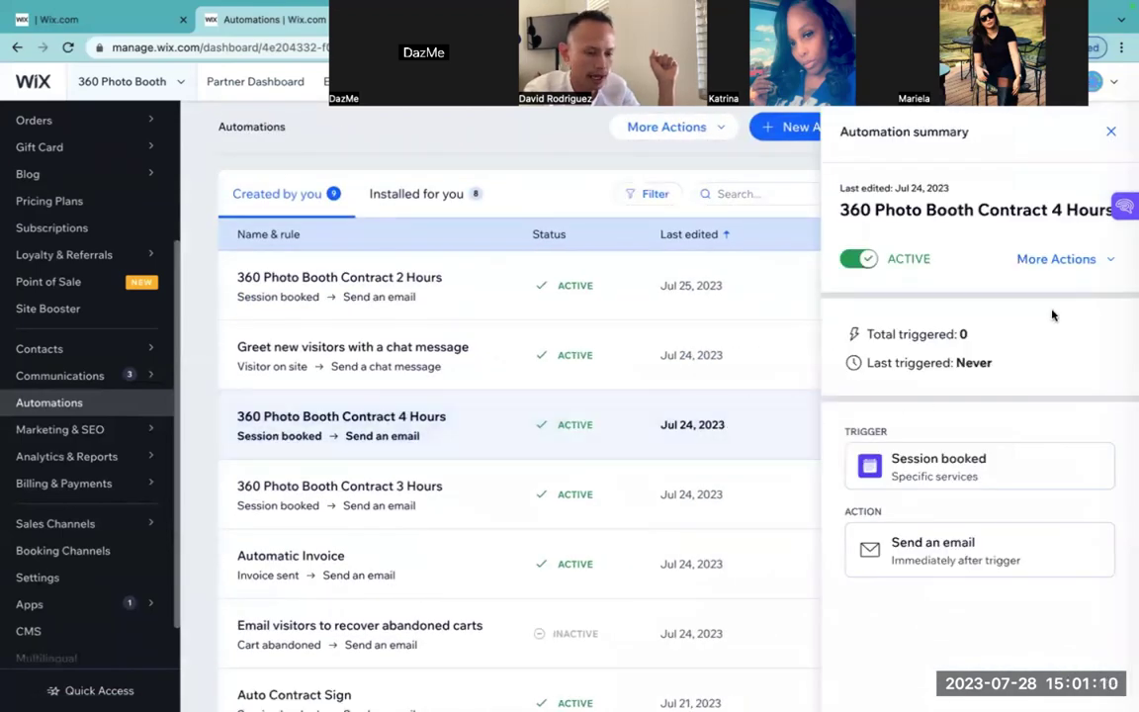
left_click(1060, 263)
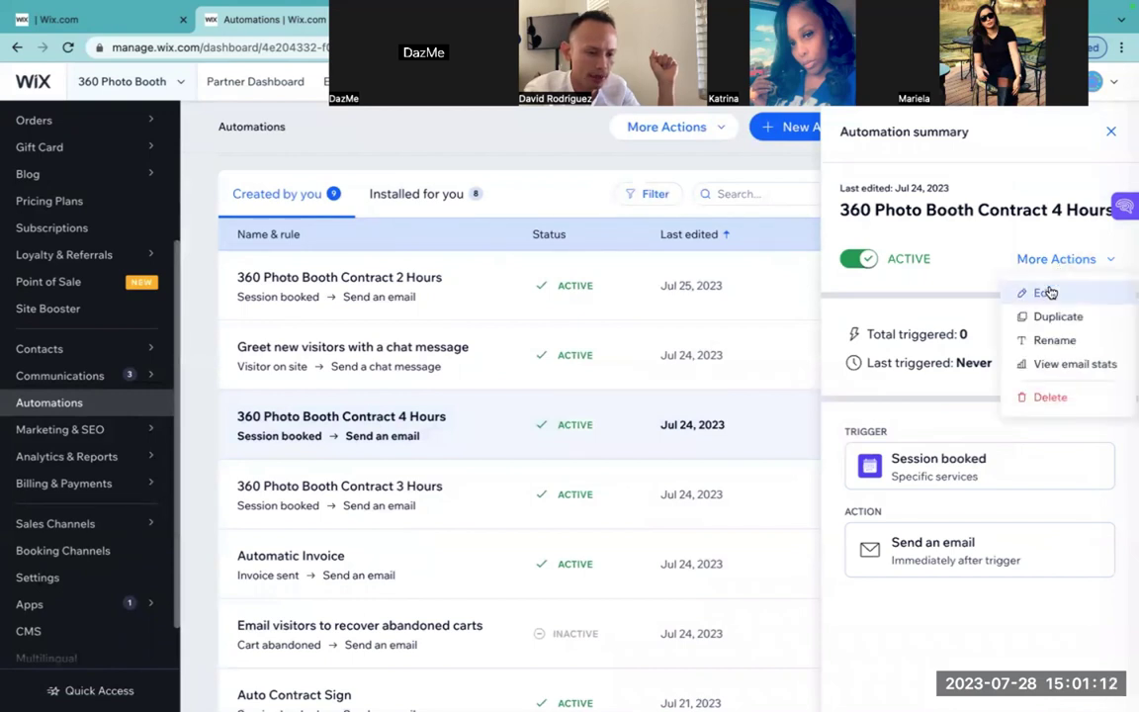
left_click(1045, 293)
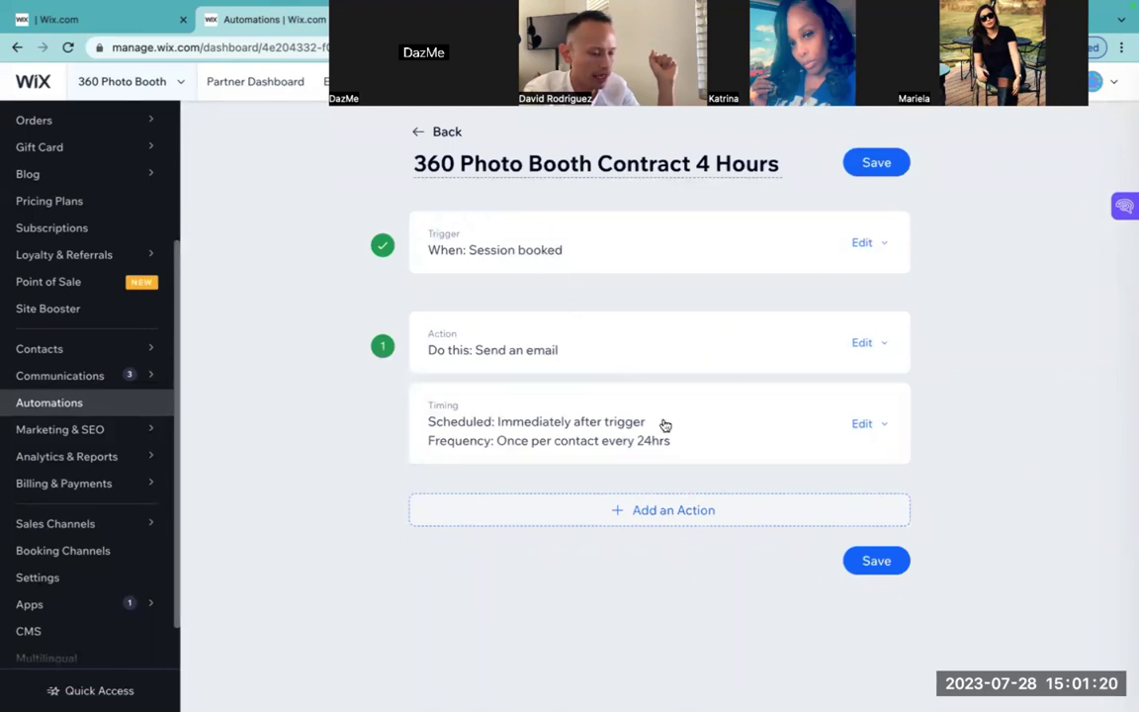
- Expand the automation's Send an email action and open its 360 Photo Booth Agreement email for editing
left_click(671, 349)
scroll(671, 349, "down", 7)
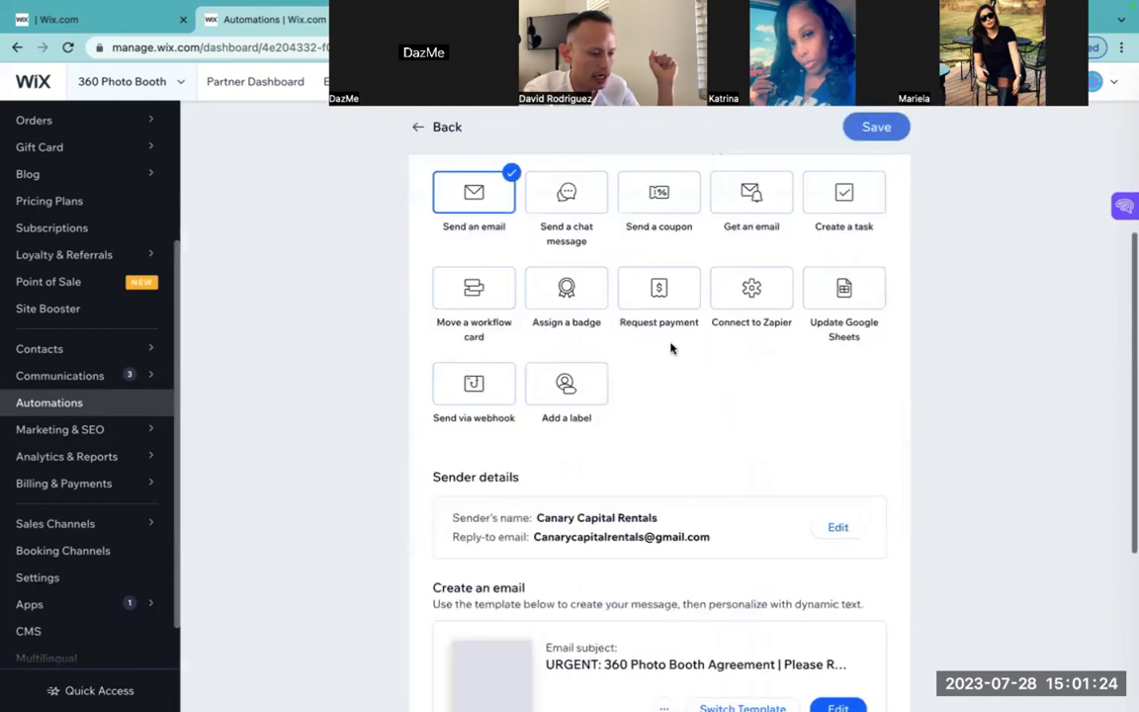
scroll(672, 348, "down", 1)
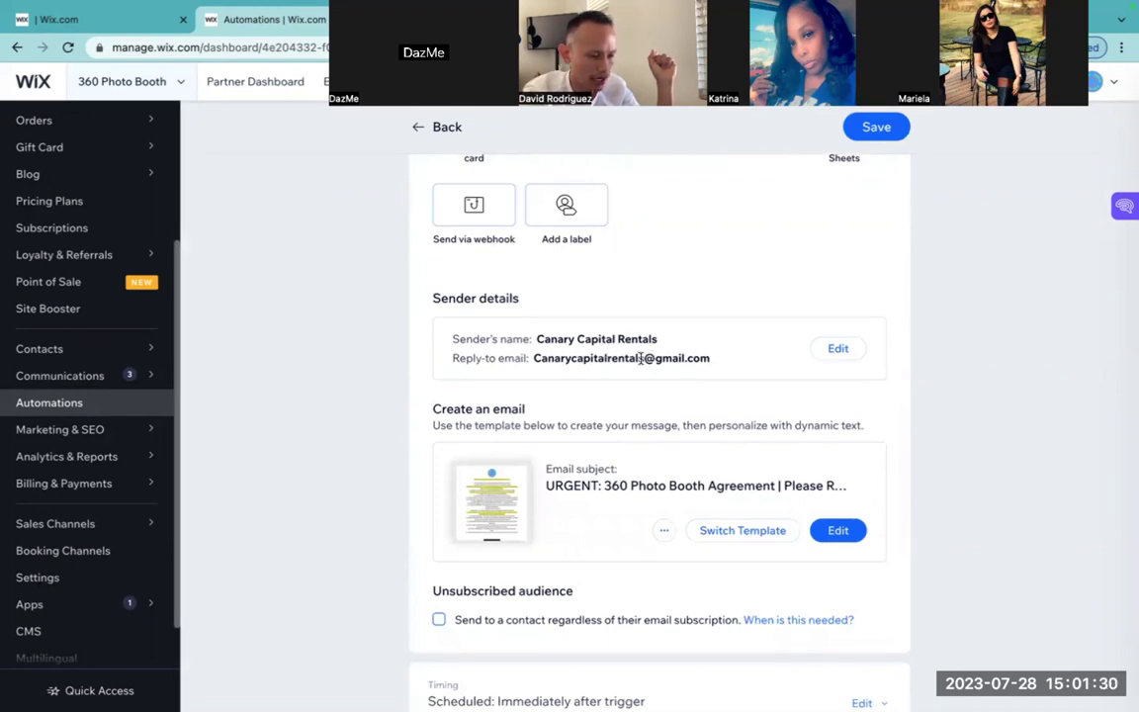
scroll(602, 351, "down", 3)
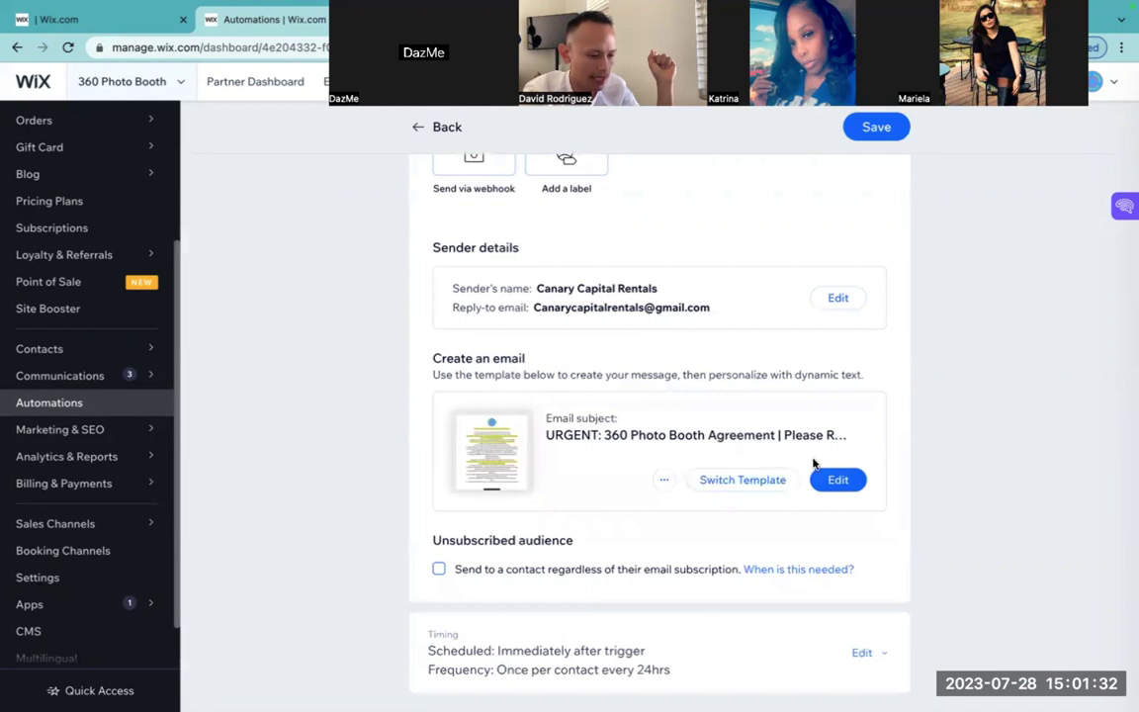
left_click(851, 481)
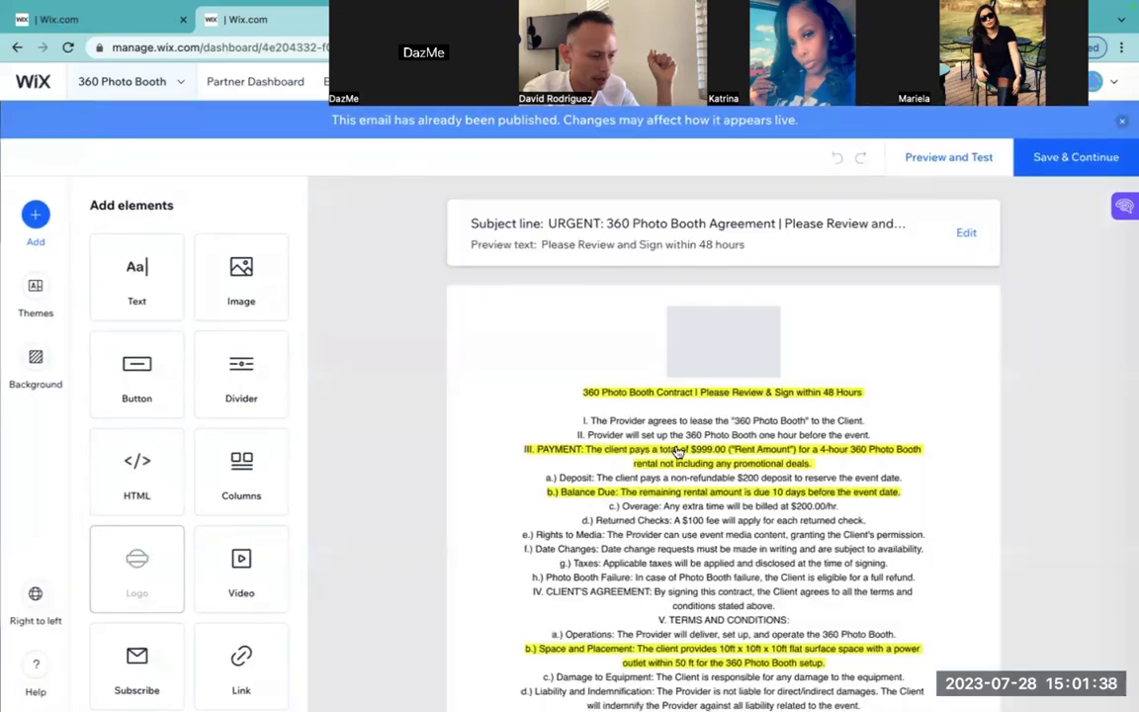
- Examine the Please Sign button's form connection and the booking thank-you text with its service name and start date dynamic values
scroll(519, 438, "down", 4)
scroll(519, 438, "down", 1)
left_click(699, 434)
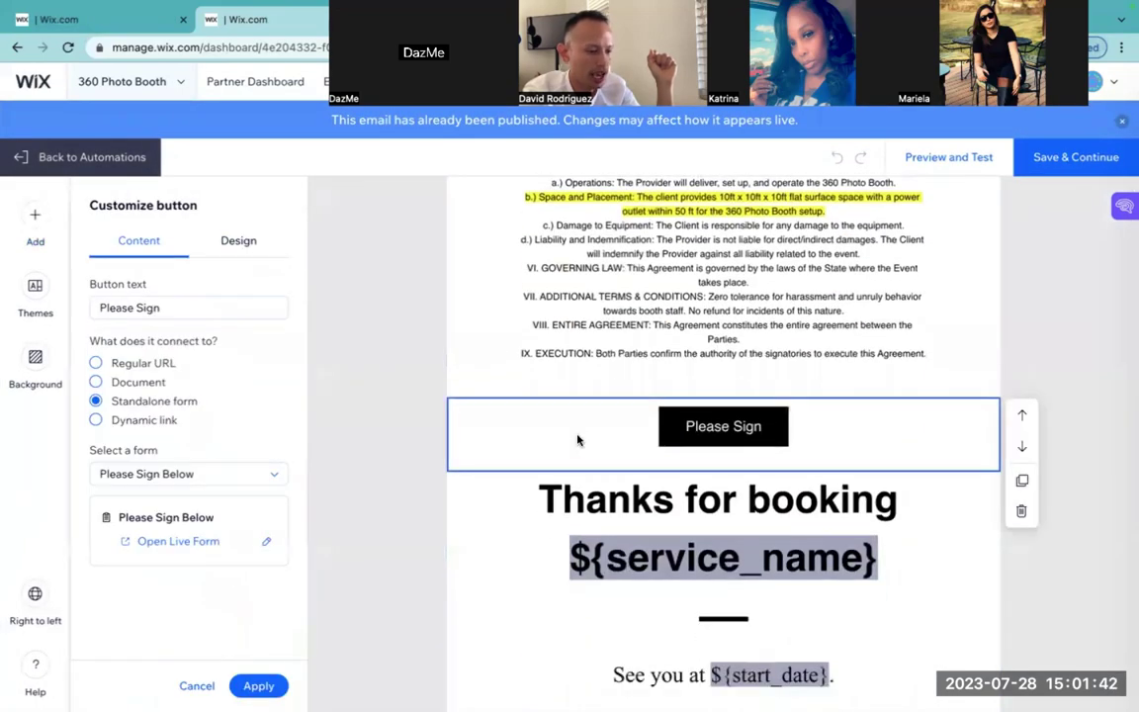
scroll(579, 440, "down", 1)
left_click(677, 470)
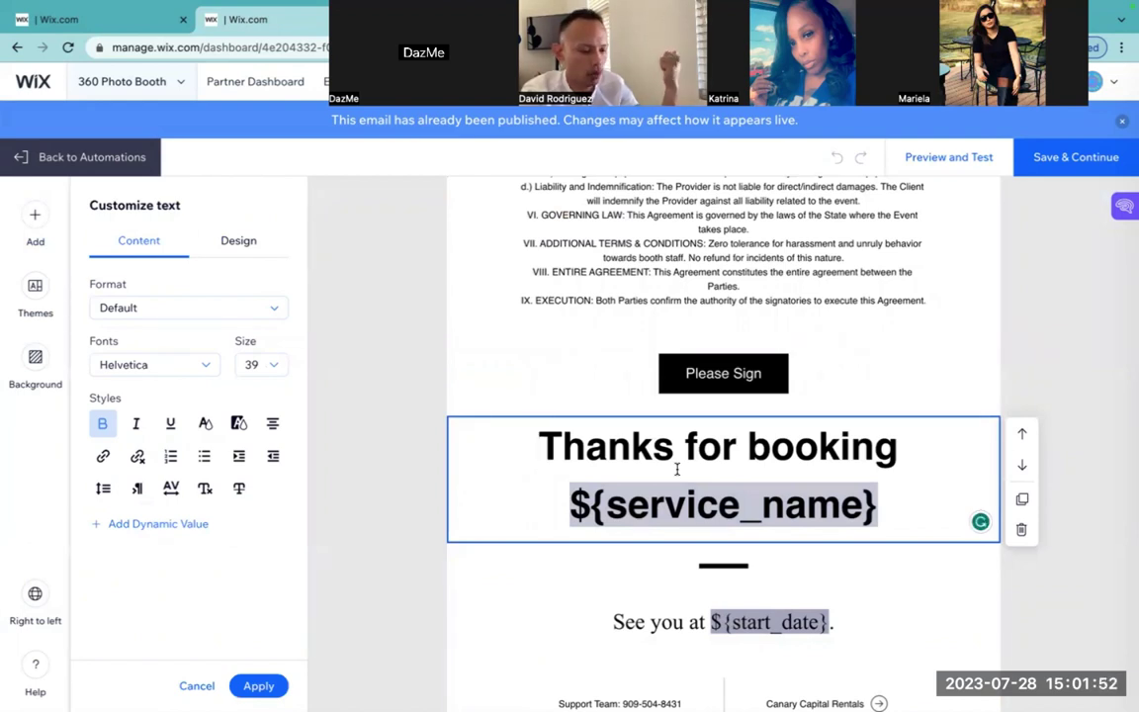
scroll(678, 471, "down", 3)
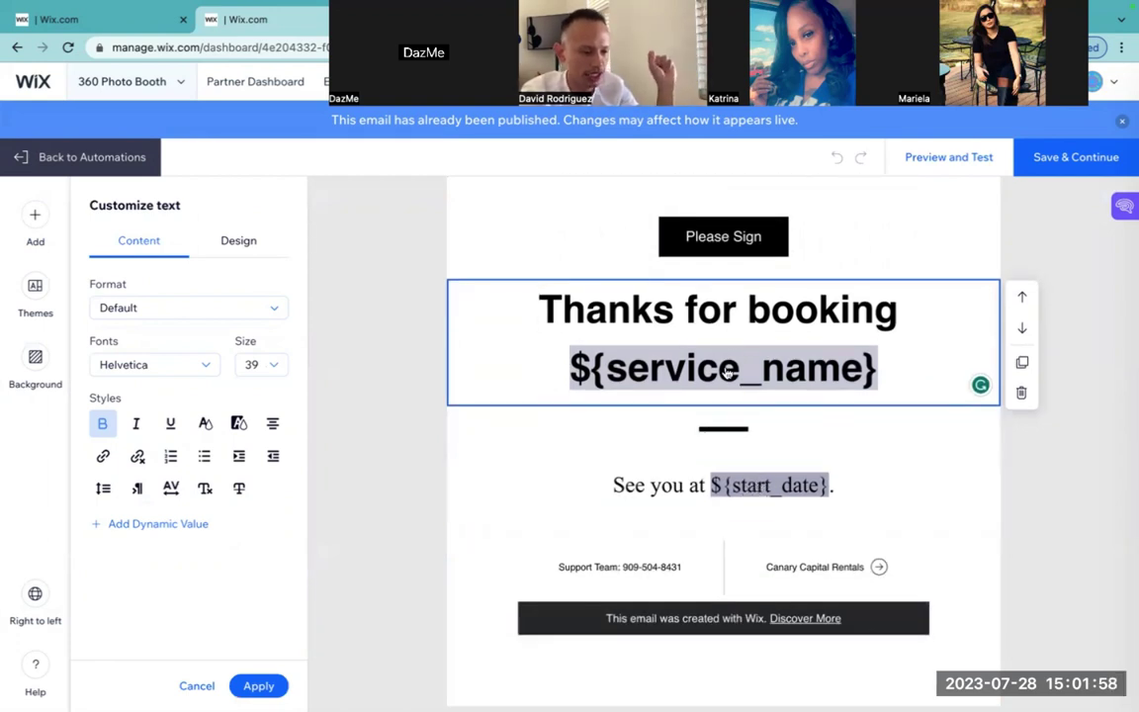
scroll(730, 415, "down", 1)
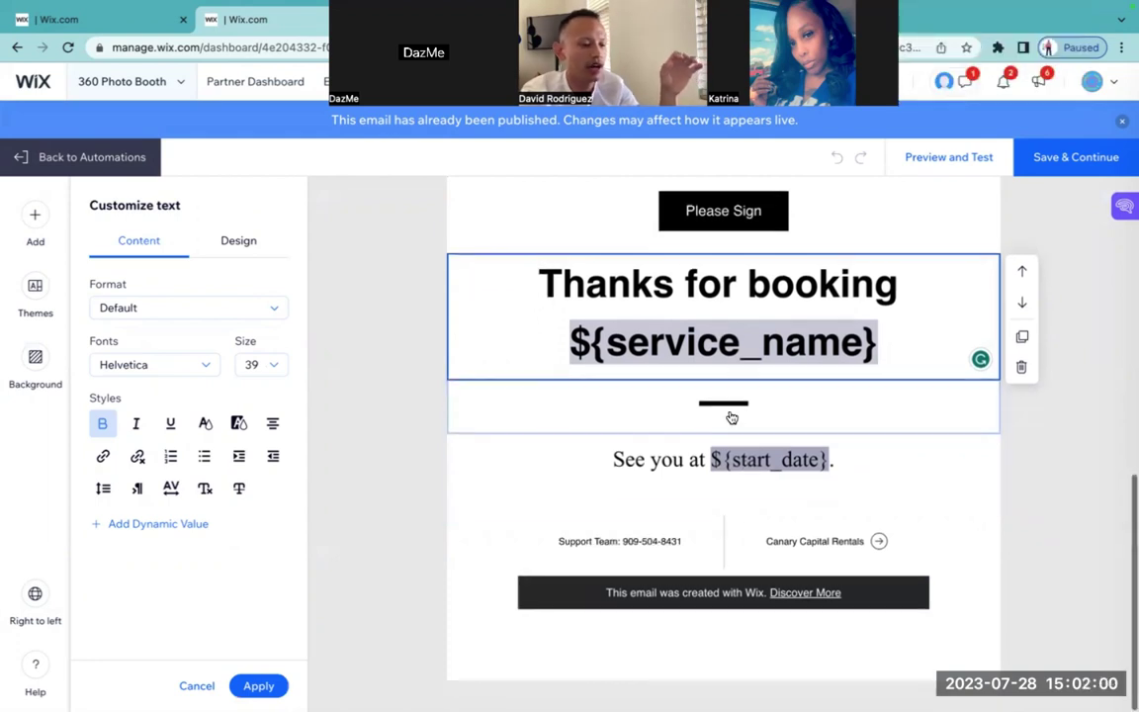
- Try shortening the email footer's phone label to "Support:", and restore it to "Support Team:"
left_click(637, 543)
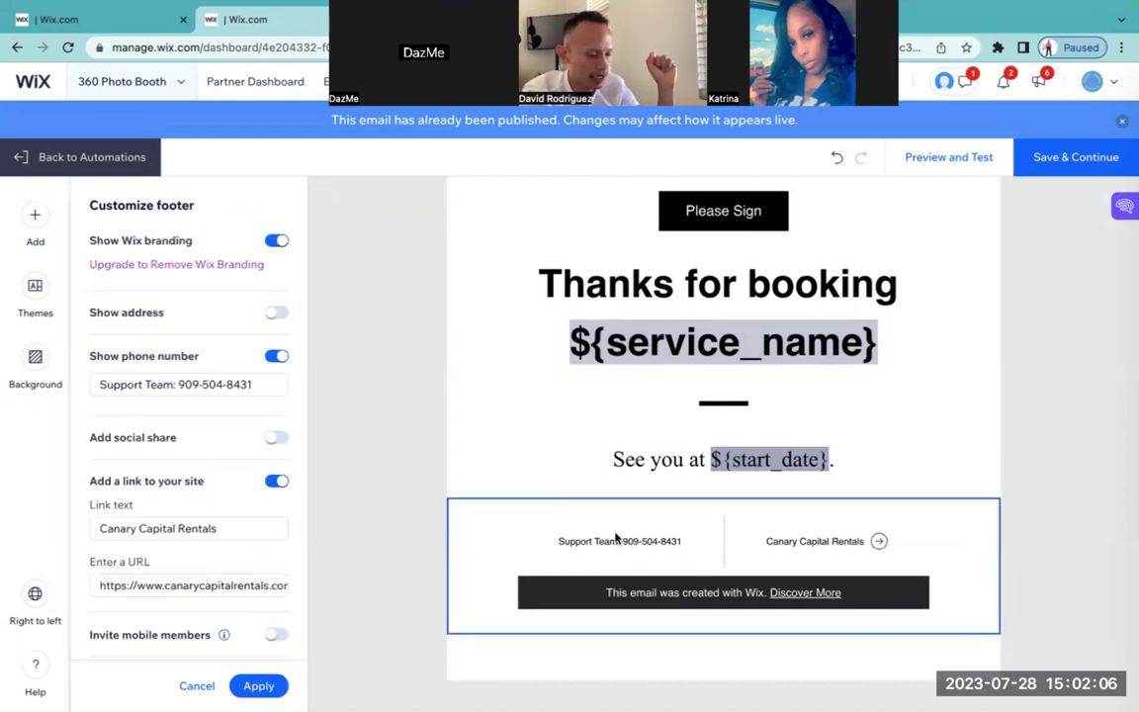
left_click(166, 386)
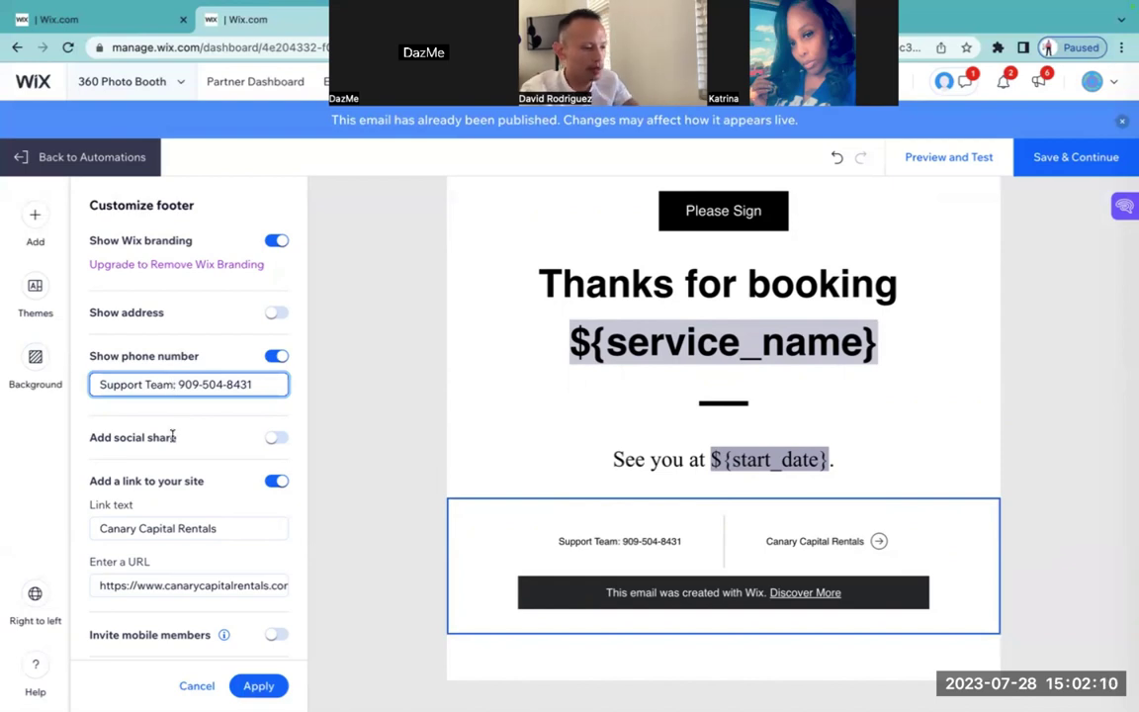
key("BackSpace")
key("BackSpace")
key("BackSpace")
key("BackSpace")
type(":")
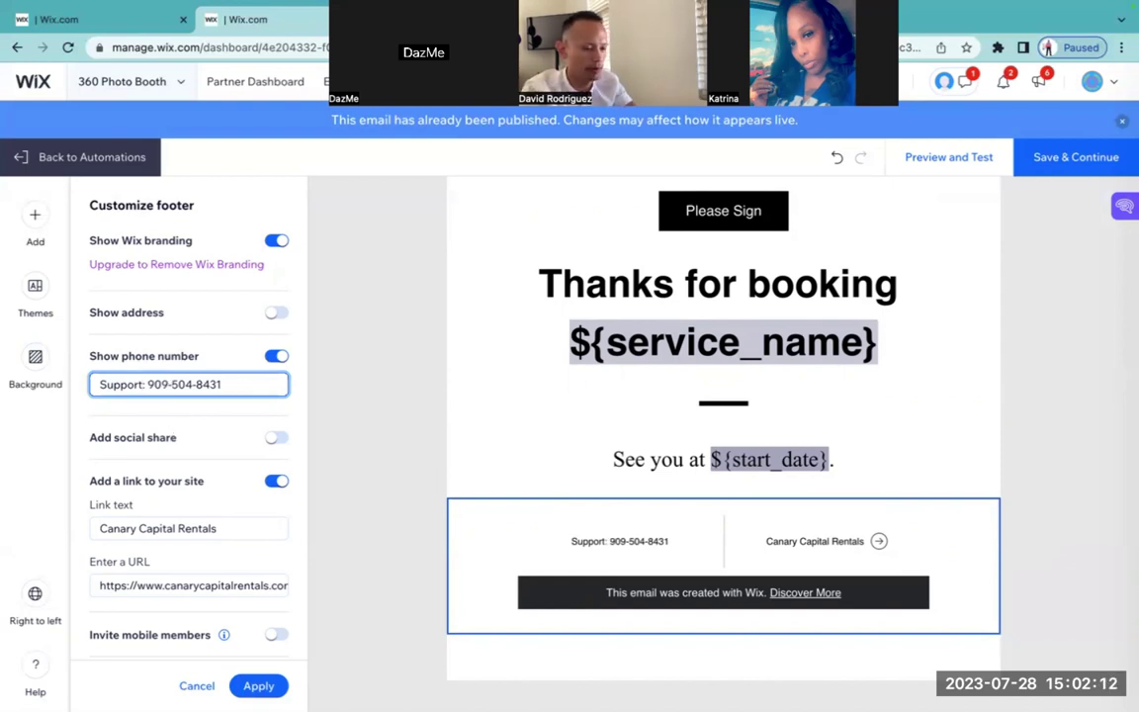
type(" Team")
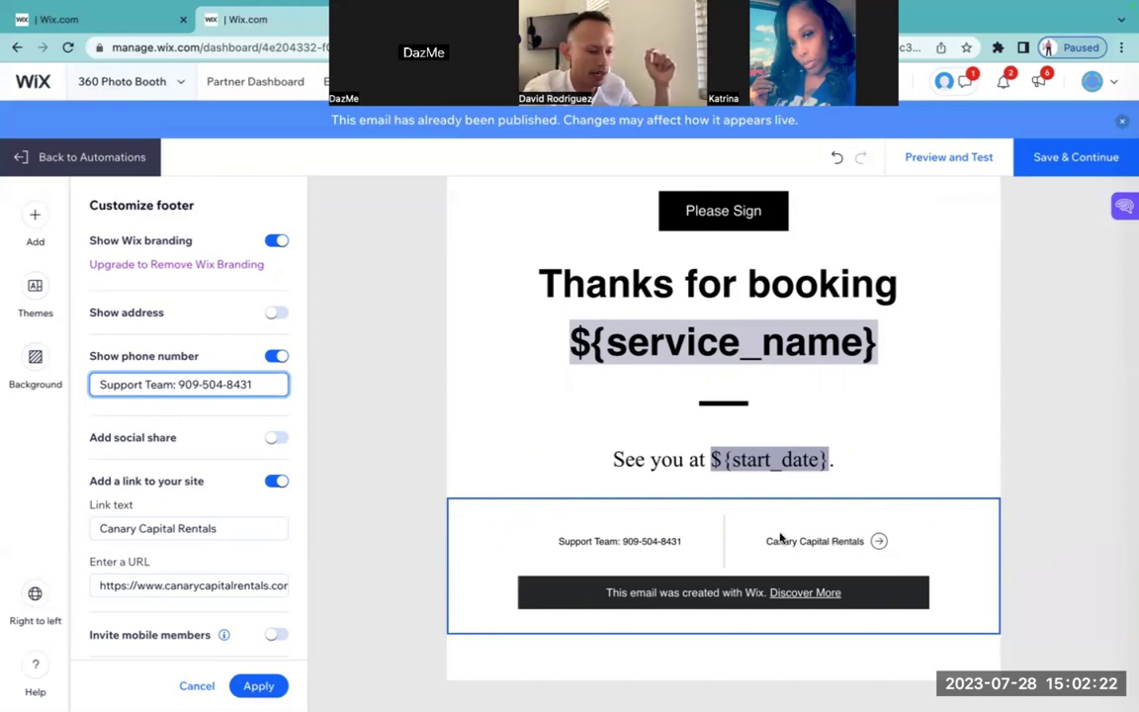
- Save the contract email and return to the automation setup
scroll(751, 553, "up", 10)
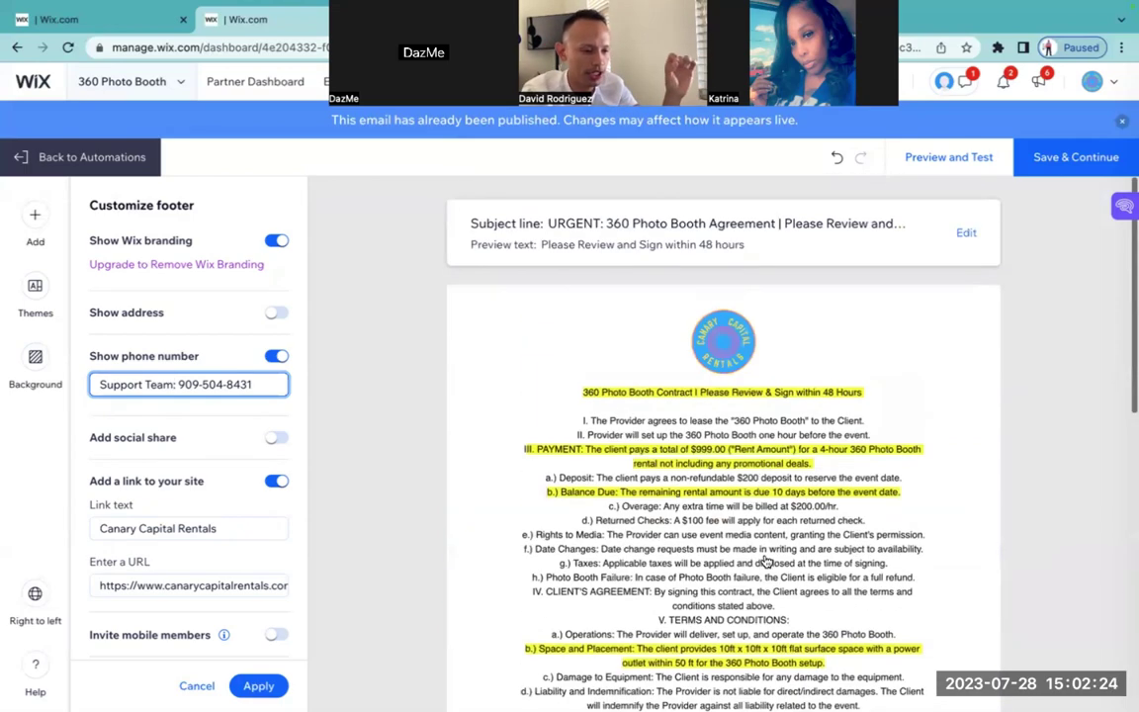
left_click(1061, 167)
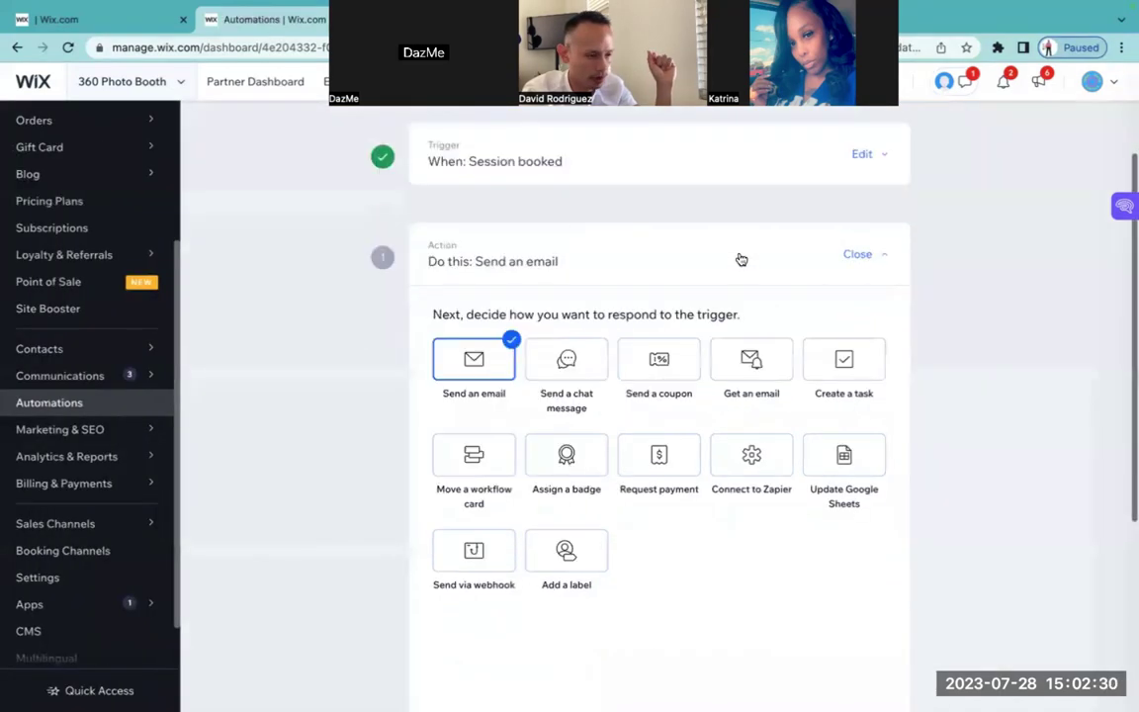
- Check the action's timing and frequency limit settings, and save the 360 Photo Booth Contract 4 Hours automation
scroll(742, 259, "down", 1)
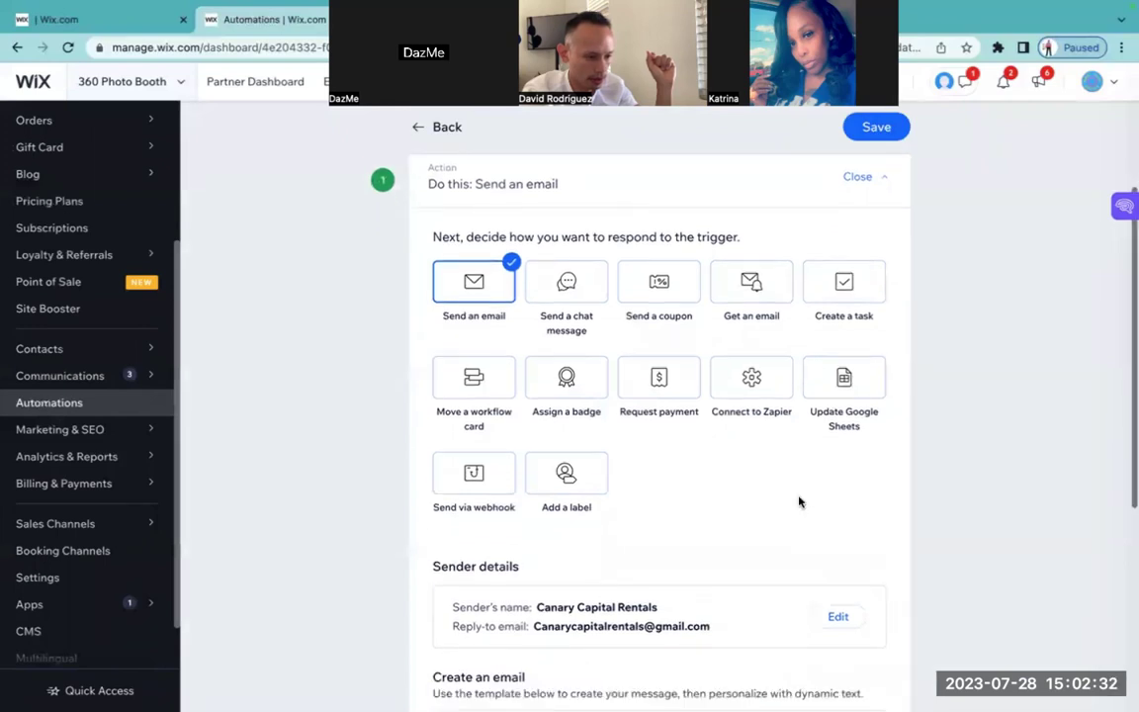
scroll(800, 502, "down", 3)
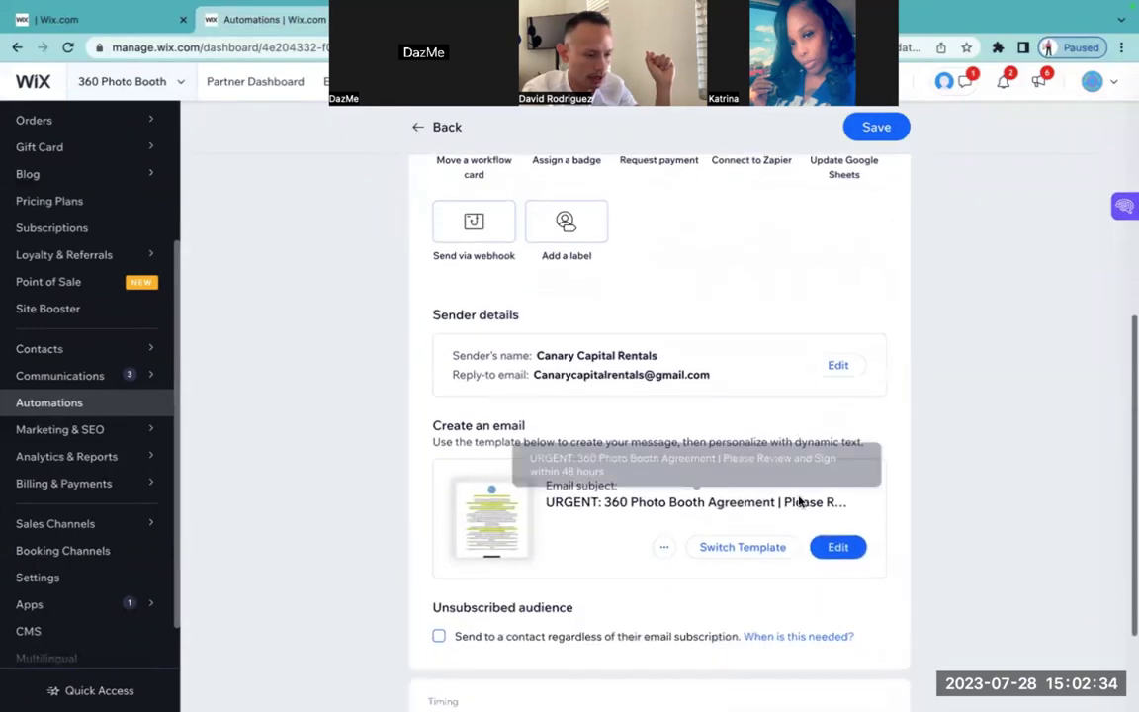
scroll(800, 502, "down", 3)
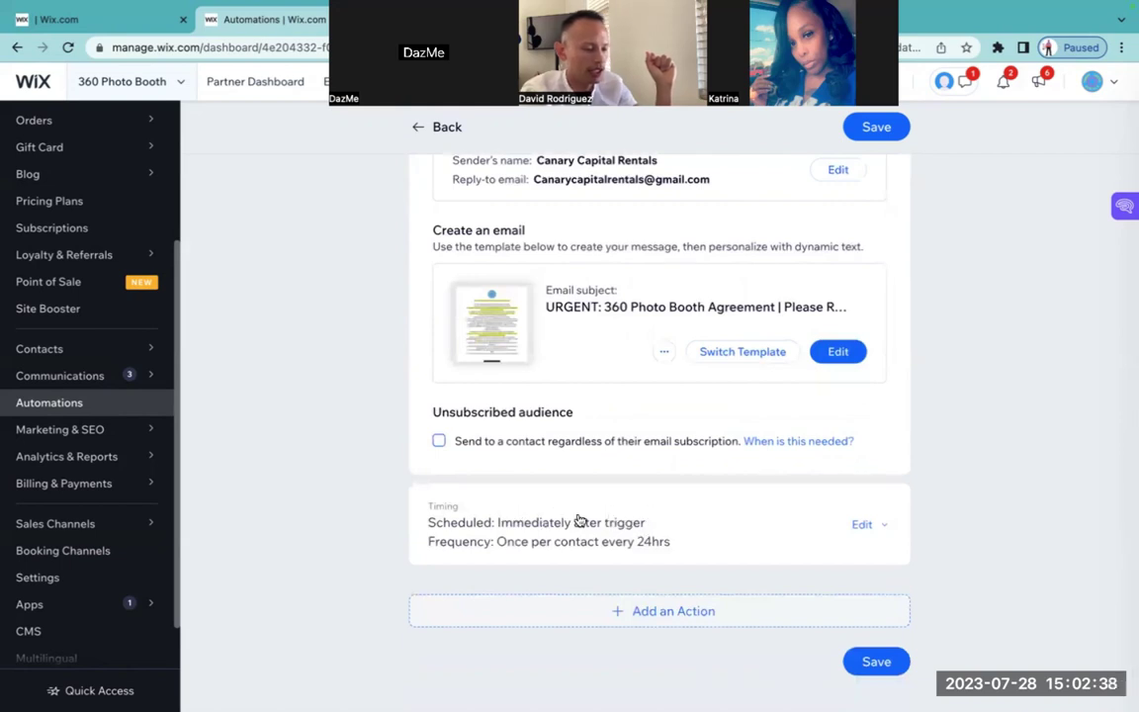
left_click(706, 529)
scroll(704, 527, "down", 2)
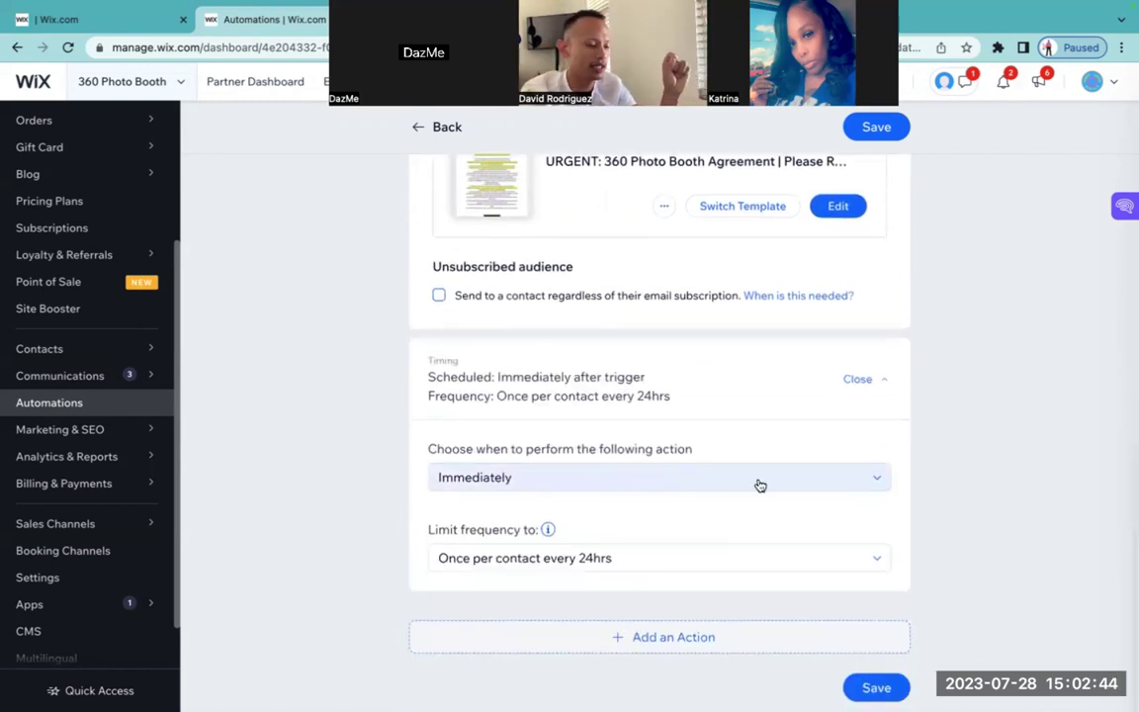
scroll(976, 477, "down", 1)
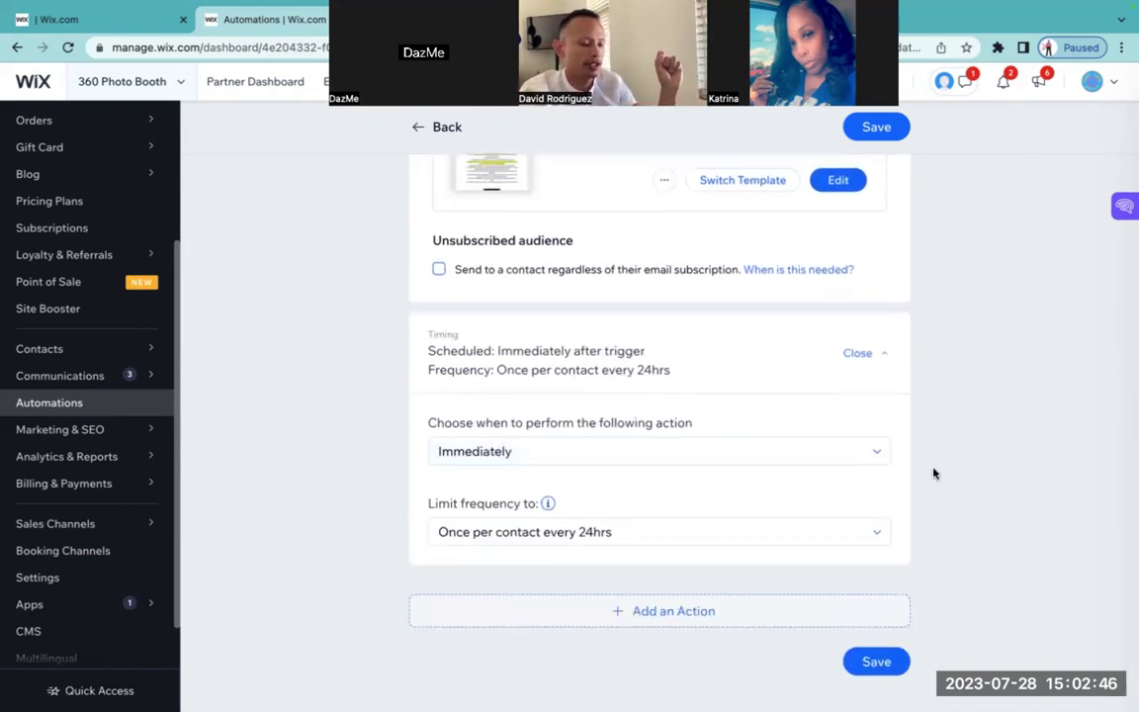
scroll(927, 467, "up", 1)
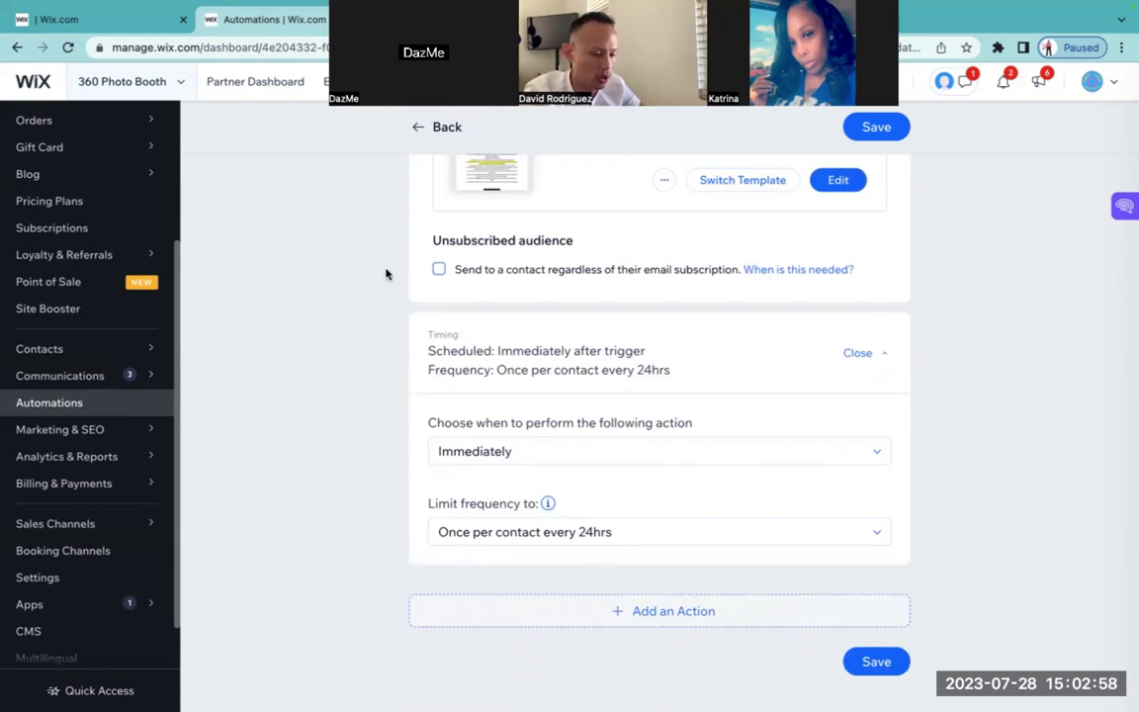
left_click(877, 662)
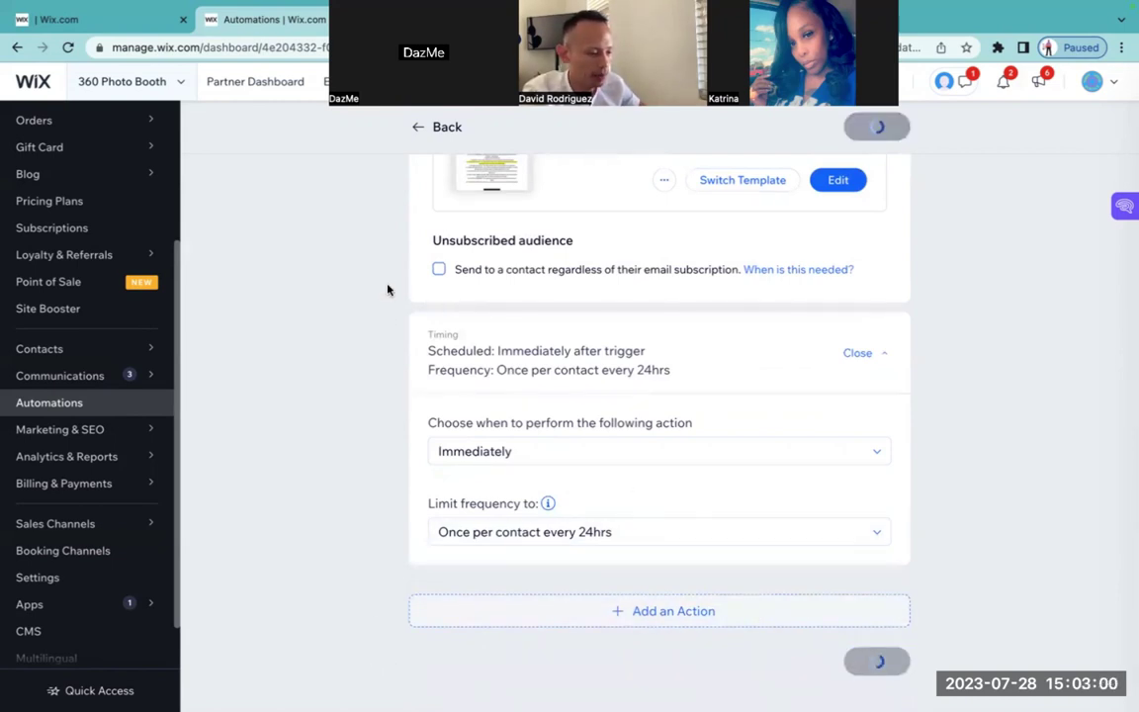
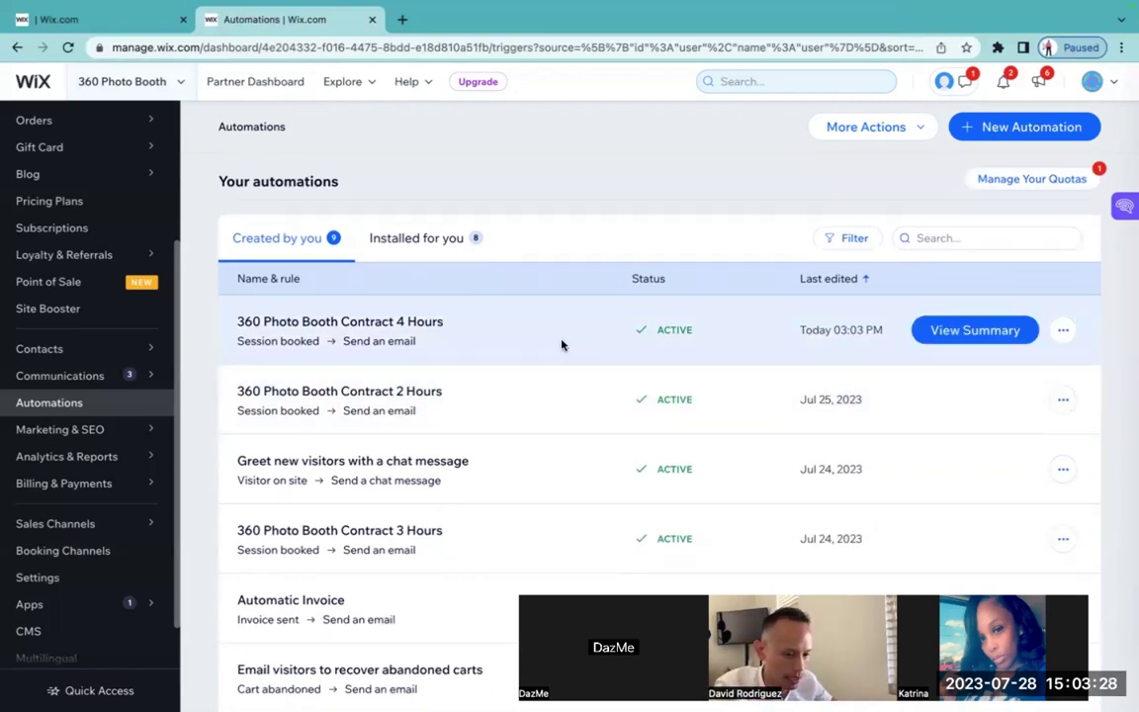
- Open the 360 Photo Booth Contract 4 Hours automation for editing from its summary
left_click(929, 334)
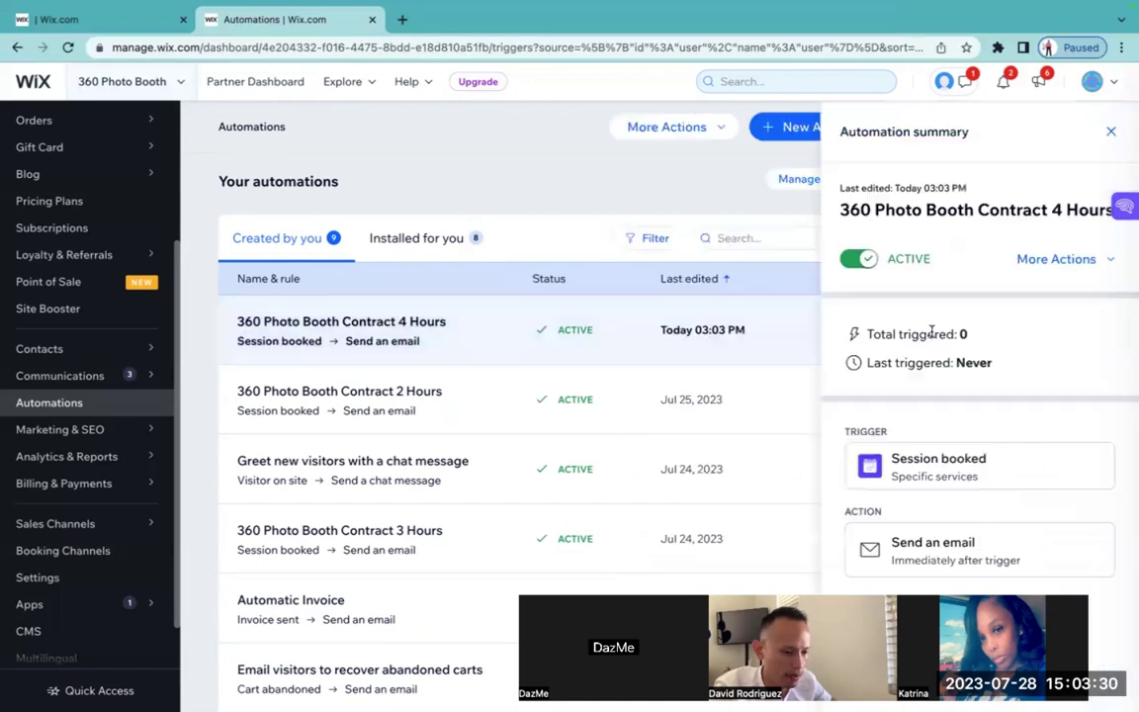
left_click(1085, 261)
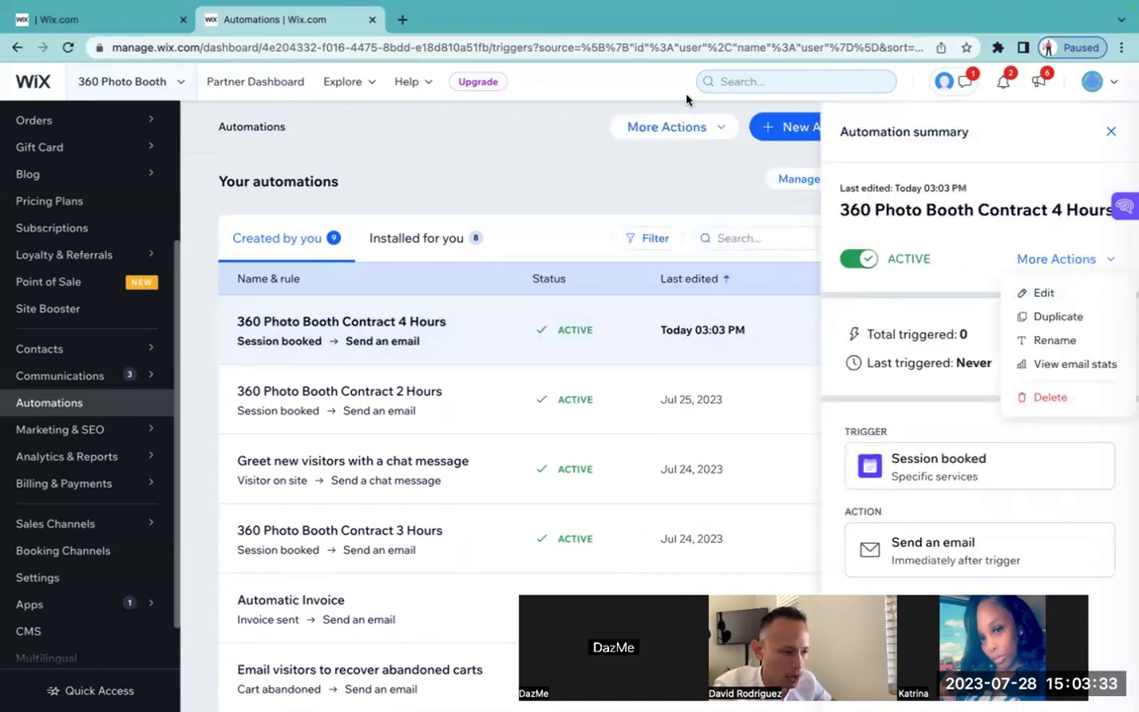
left_click(1042, 293)
- Open Google Drive in a new browser tab and bring up its options for creating a new file
left_click(401, 19)
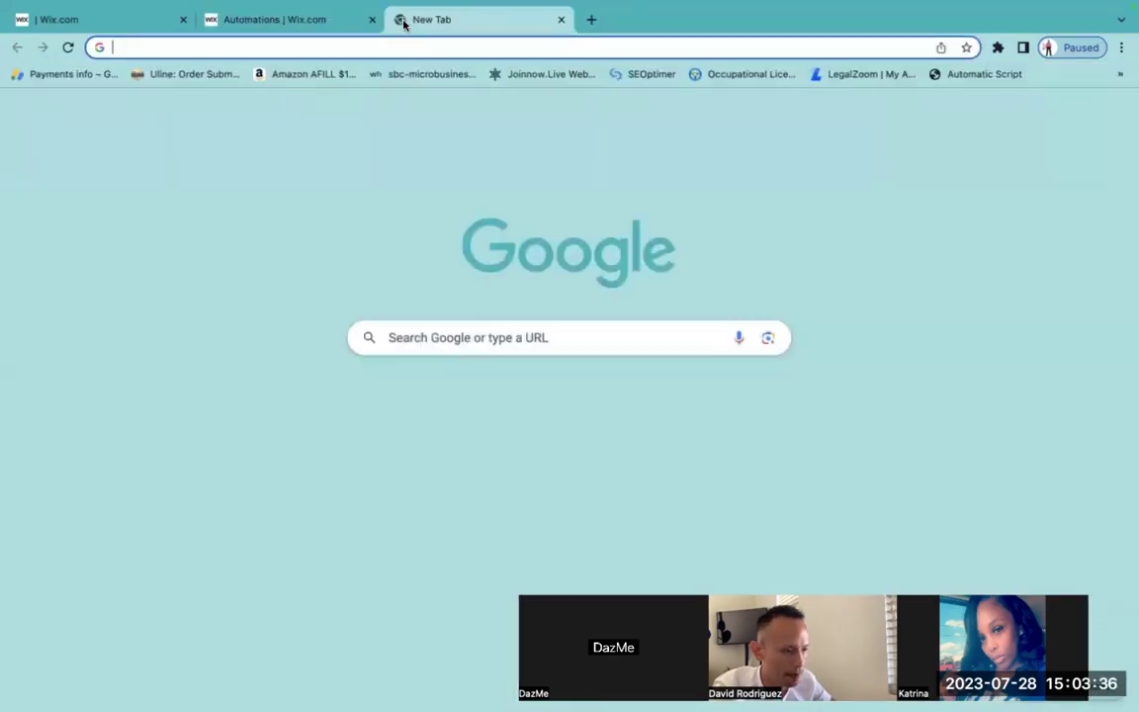
left_click(1111, 113)
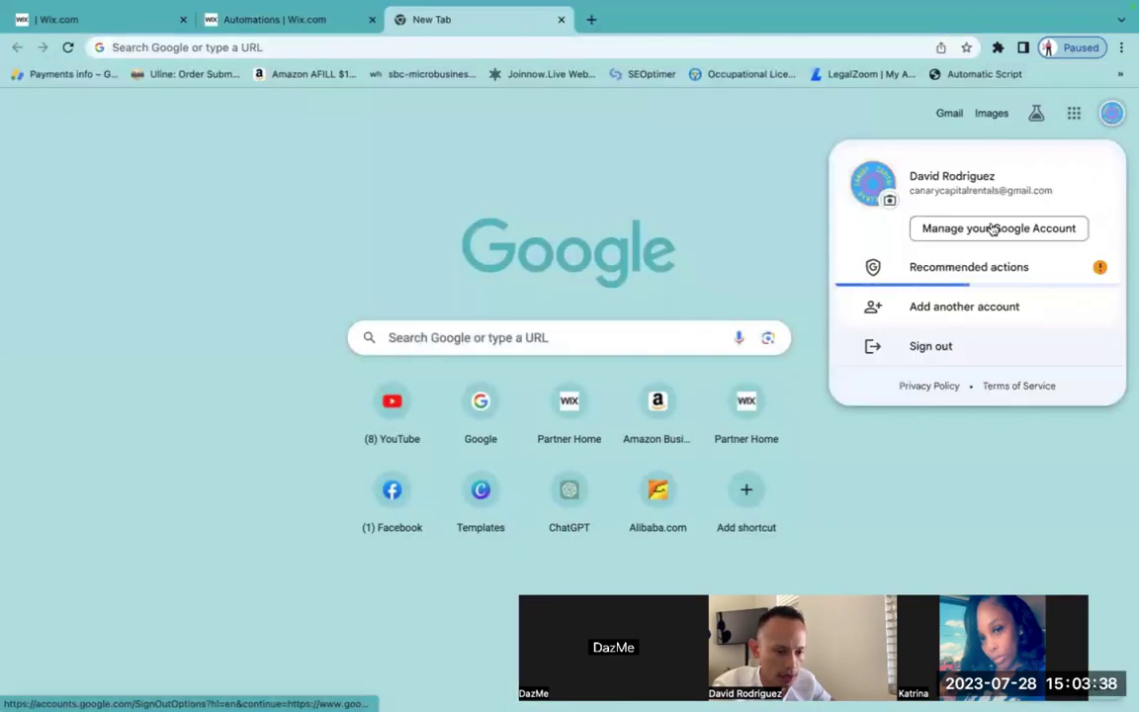
left_click(1075, 117)
left_click(992, 286)
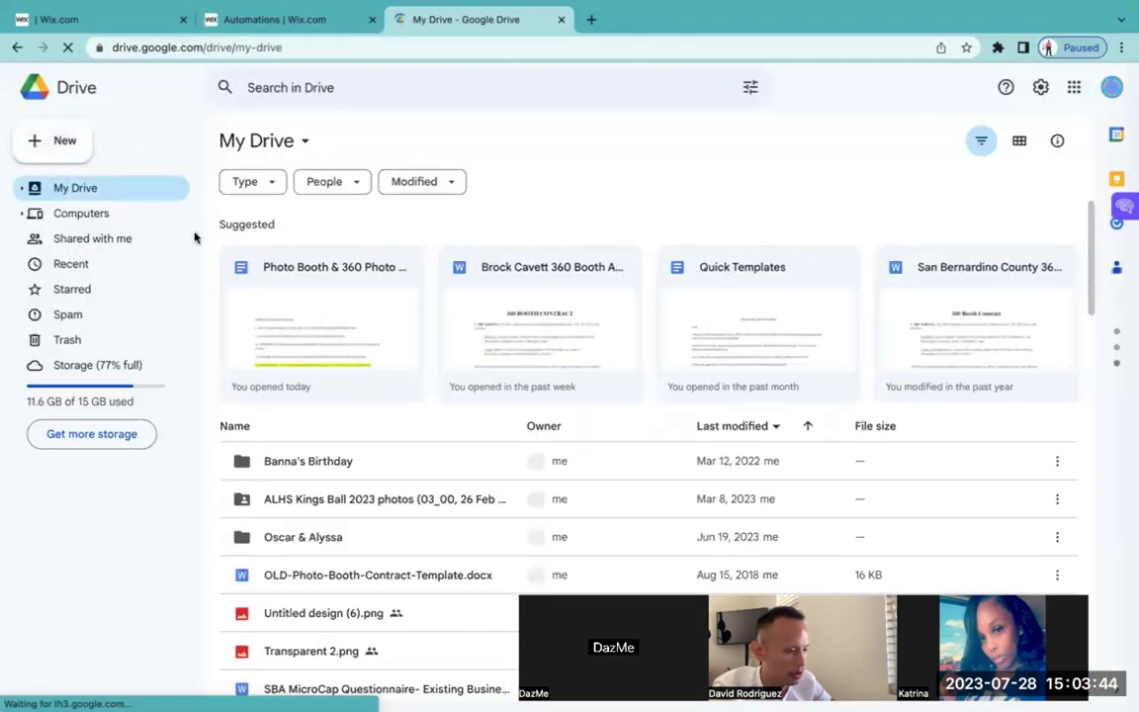
left_click(74, 150)
- Switch back to the Wix automation and open the contract email of its Send an email action for editing
left_click(280, 20)
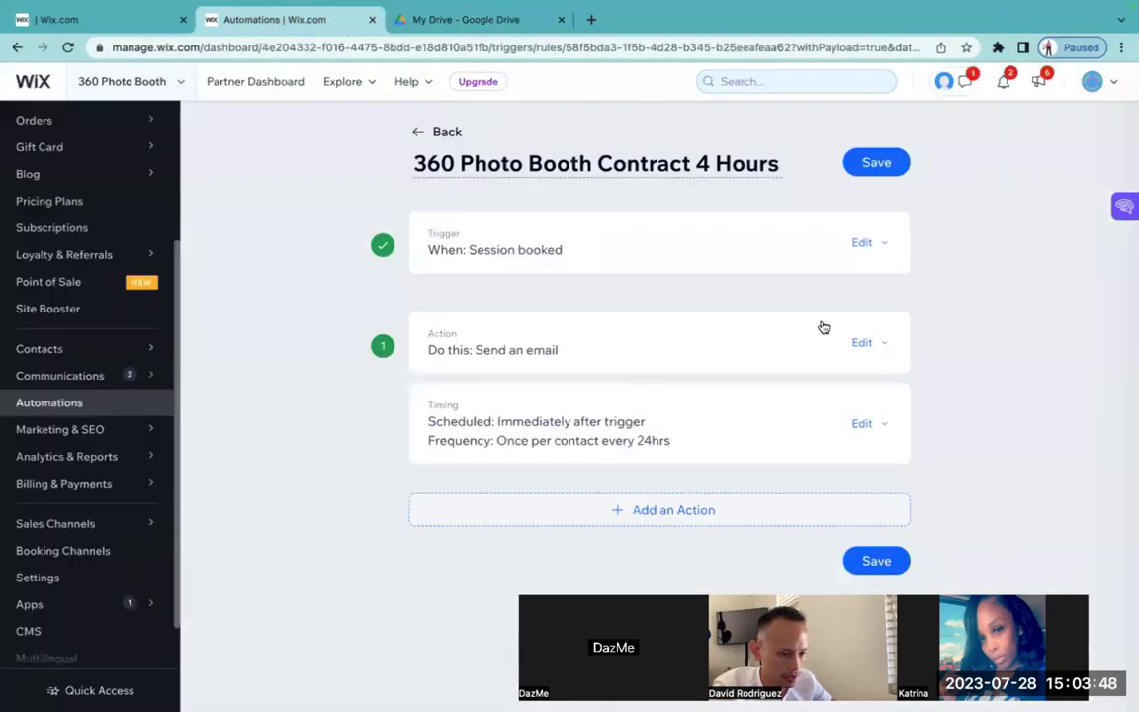
left_click(854, 345)
scroll(853, 344, "down", 5)
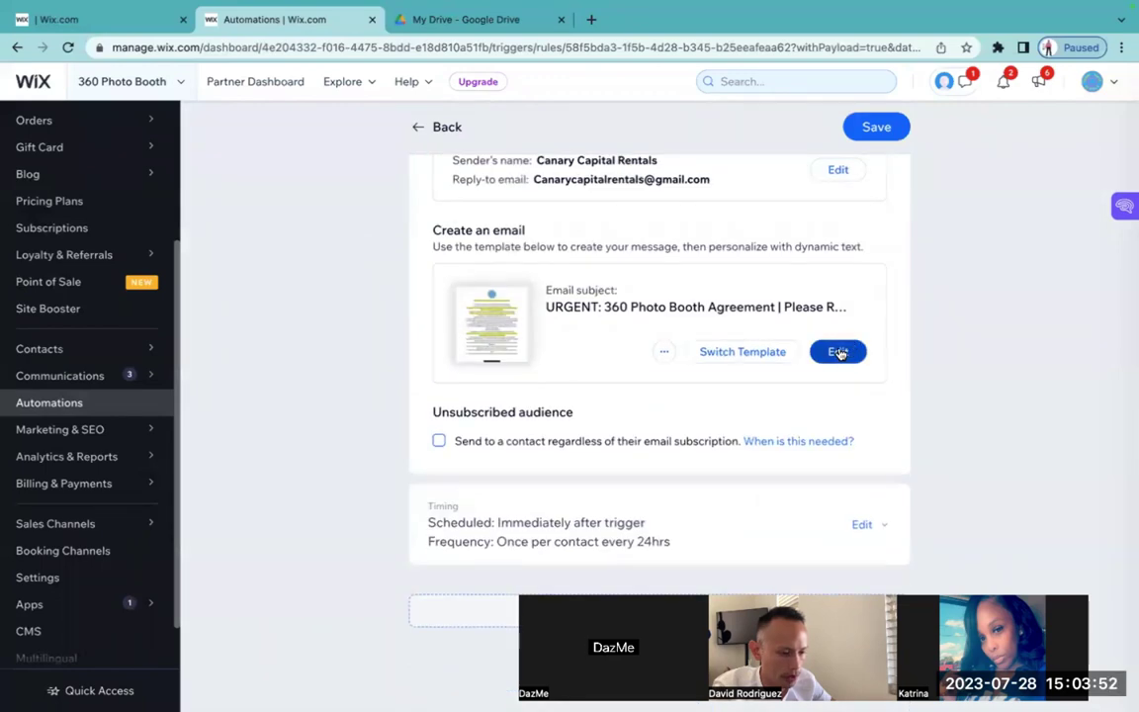
left_click(833, 354)
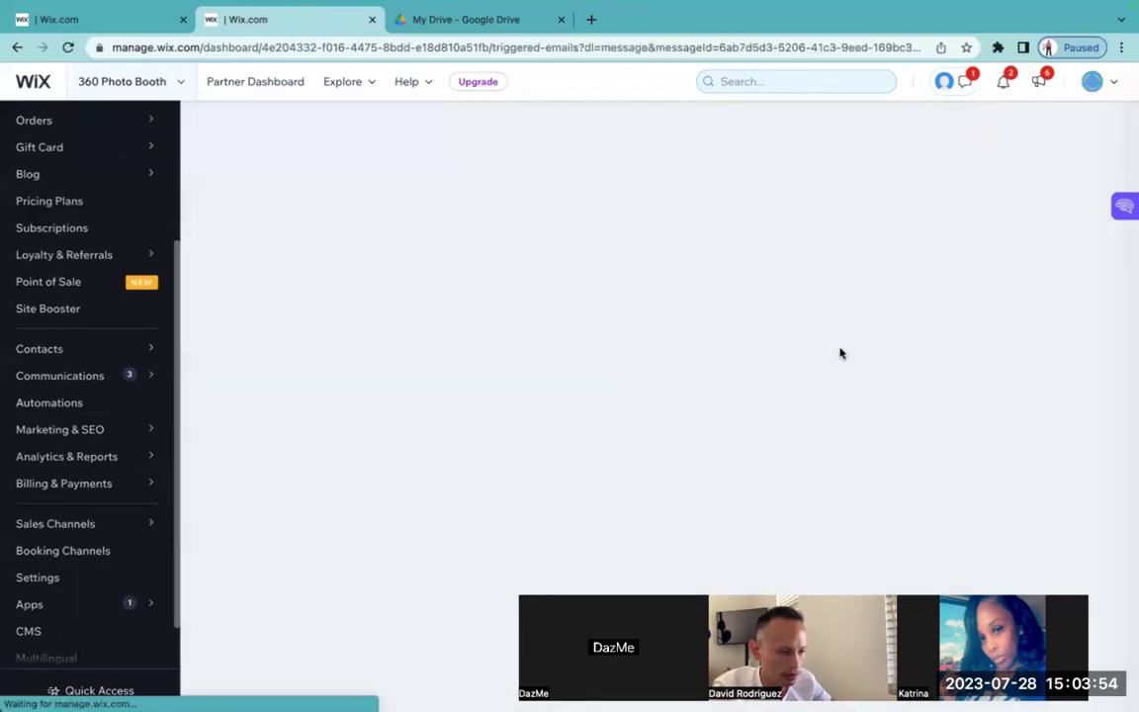
- Open the text block holding the 360 Photo Booth contract clauses for editing
scroll(800, 362, "down", 5)
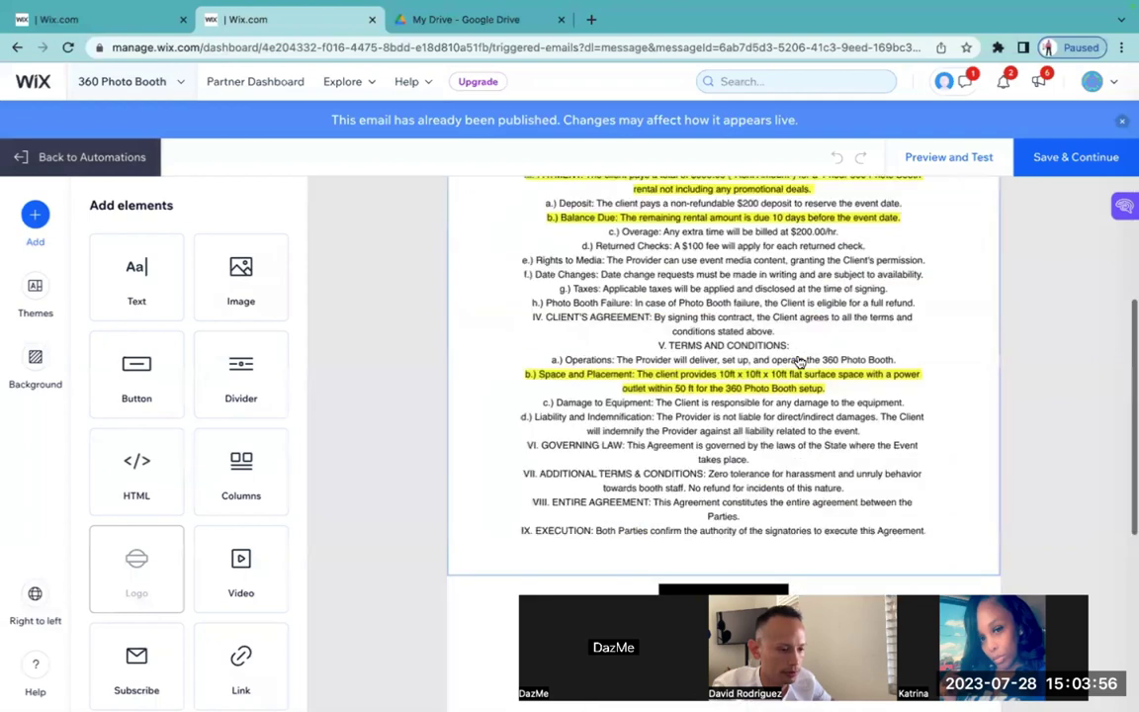
scroll(794, 350, "up", 1)
scroll(788, 329, "up", 2)
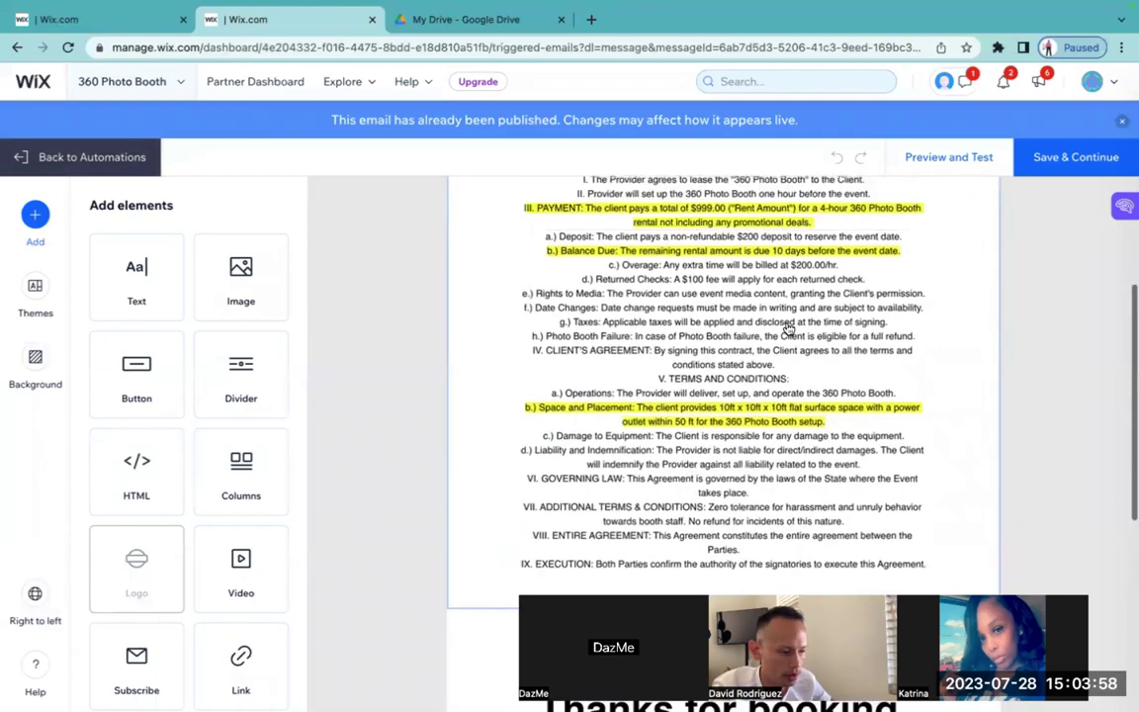
right_click(735, 320)
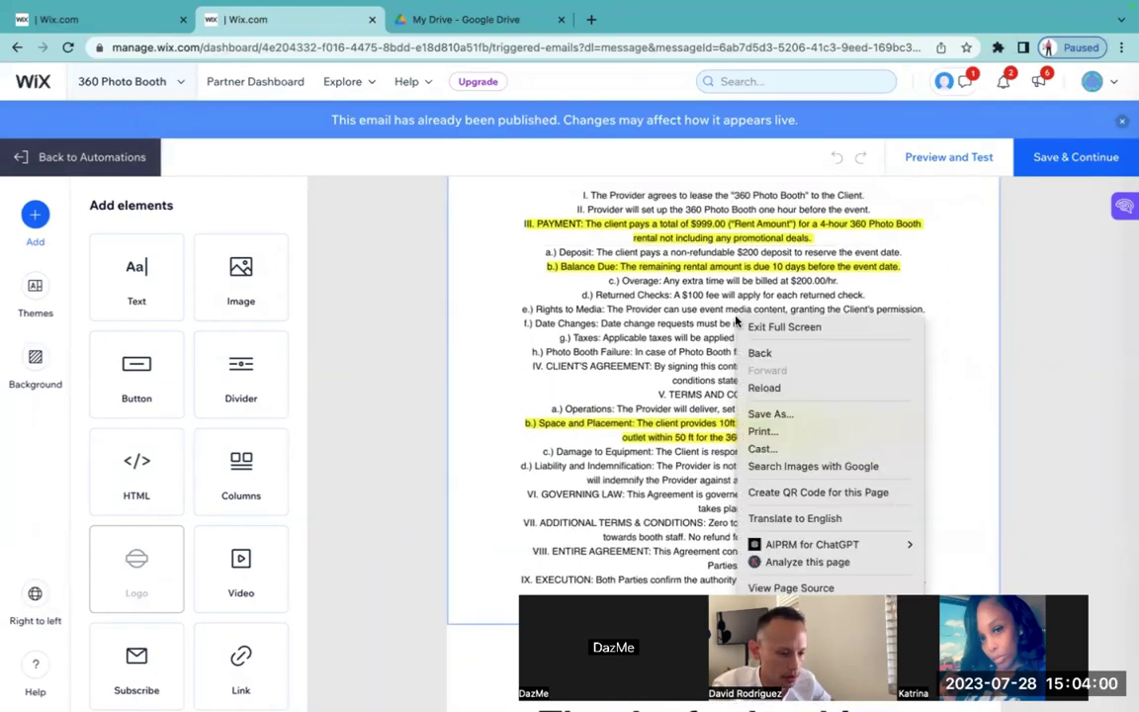
left_click(676, 325)
left_click(676, 319)
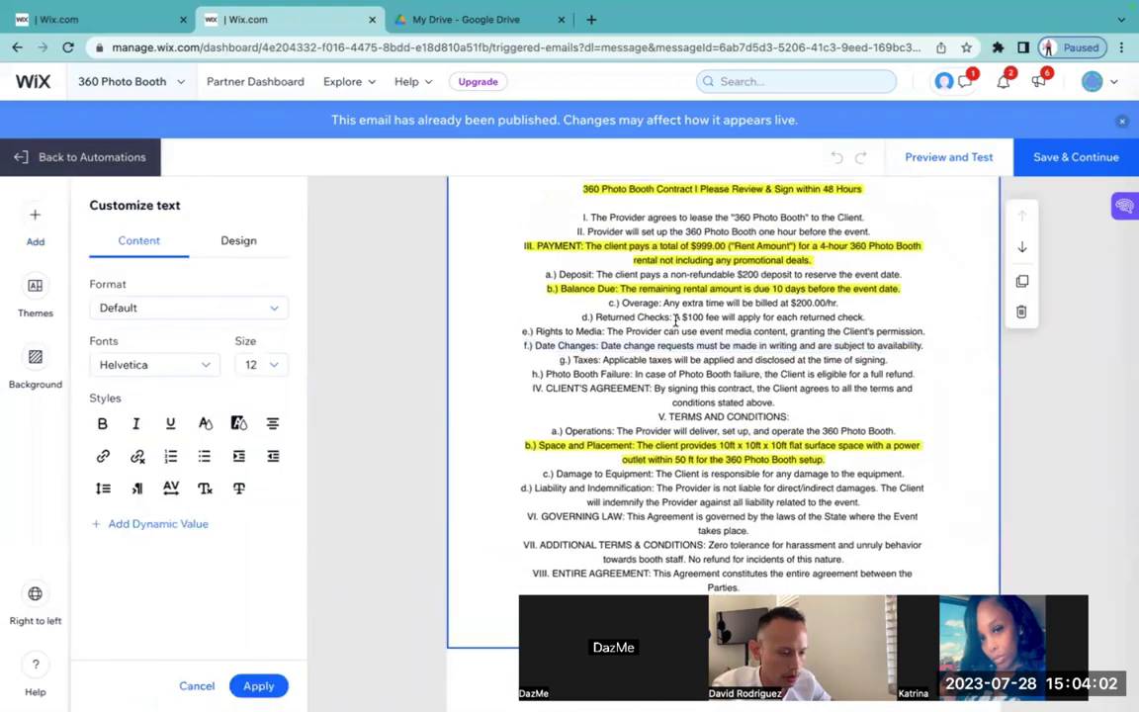
- Select the whole contract text, from its title line through clause IX. EXECUTION, and copy it
scroll(676, 320, "up", 2)
left_click_drag(582, 304, 701, 632)
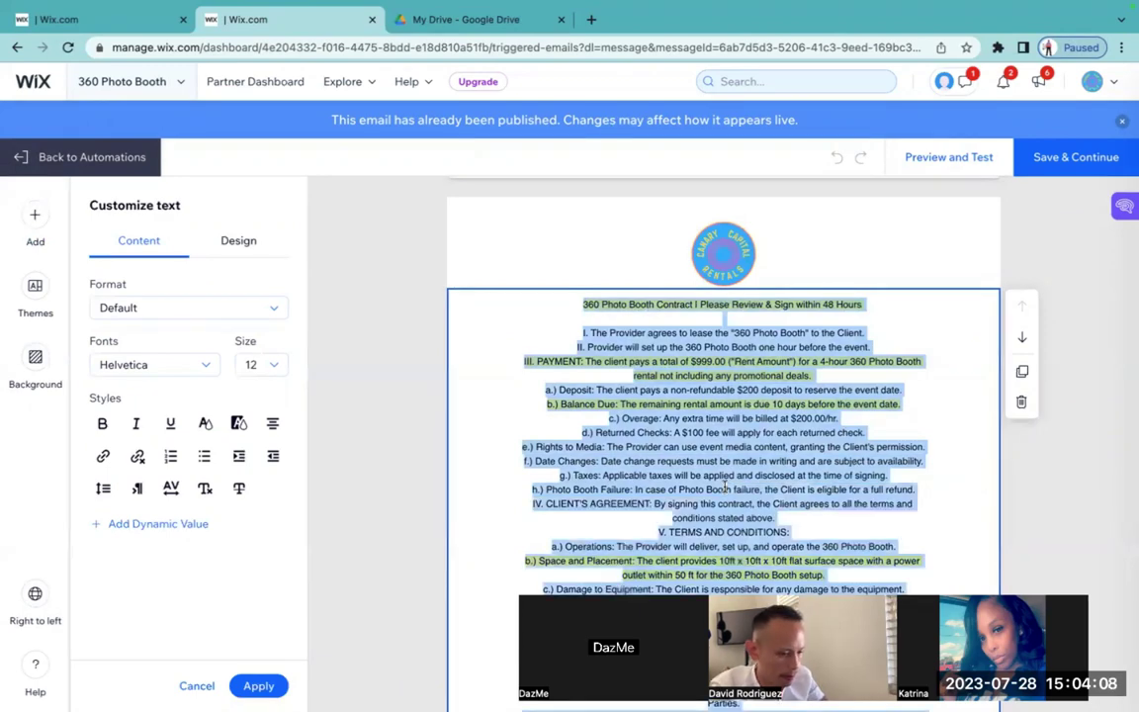
scroll(728, 507, "down", 2)
scroll(728, 507, "down", 3)
scroll(729, 507, "up", 2)
scroll(728, 507, "down", 3)
scroll(728, 513, "down", 1)
scroll(728, 513, "up", 4)
scroll(728, 509, "down", 2)
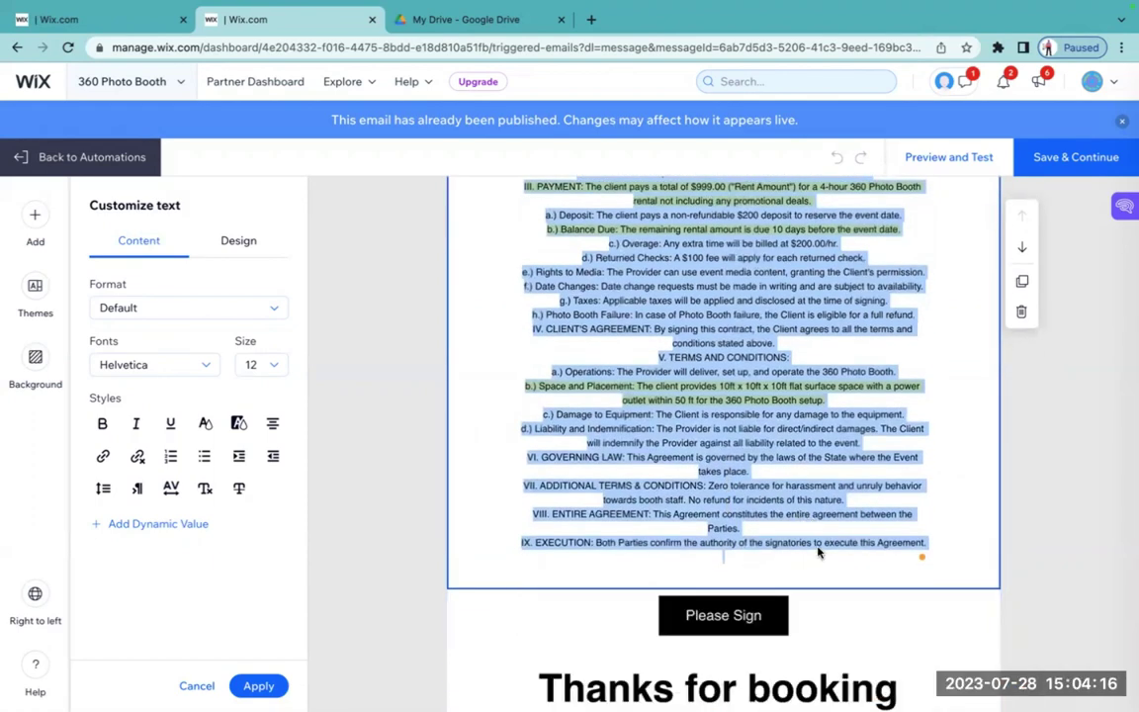
left_click(896, 558)
left_click_drag(925, 542, 581, 330)
right_click(735, 399)
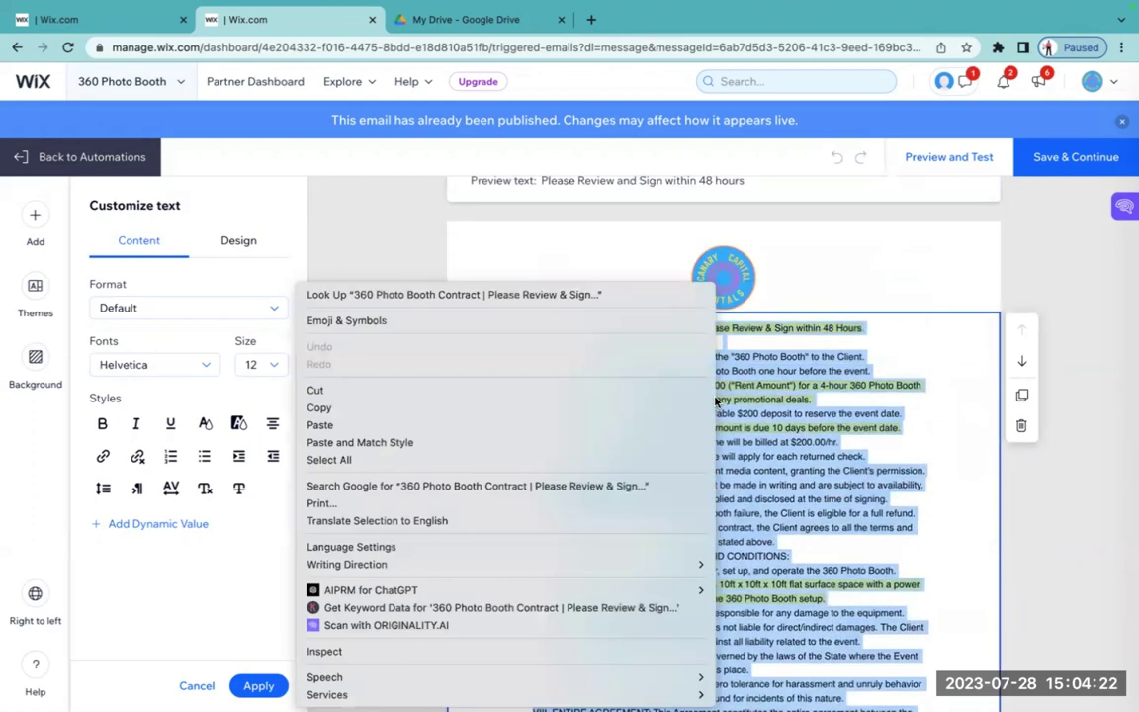
left_click(662, 411)
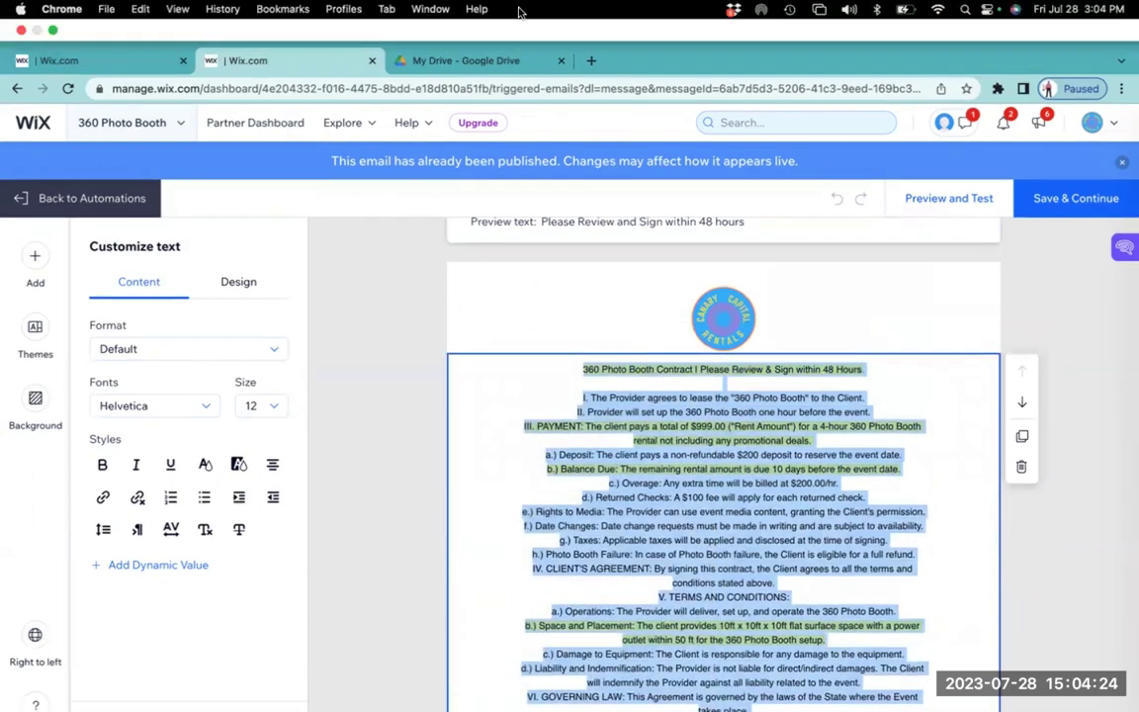
- Switch to Google Drive, create a blank Google Docs document, and paste the contract text without formatting
left_click(485, 60)
left_click(405, 172)
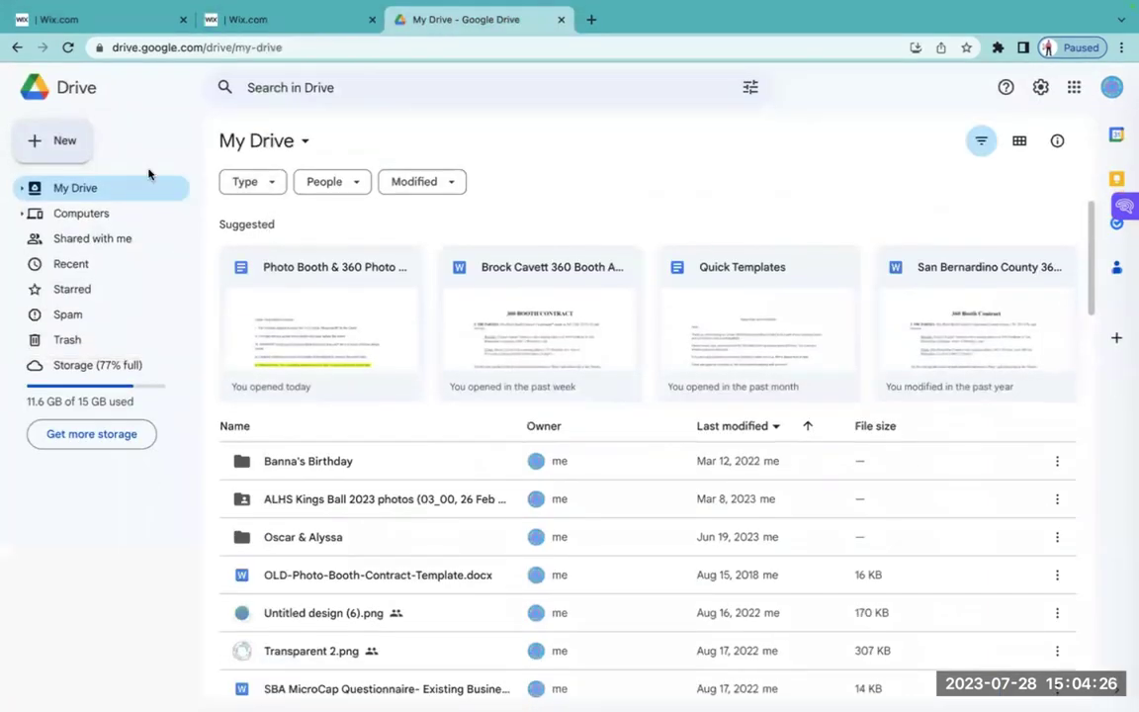
left_click(70, 183)
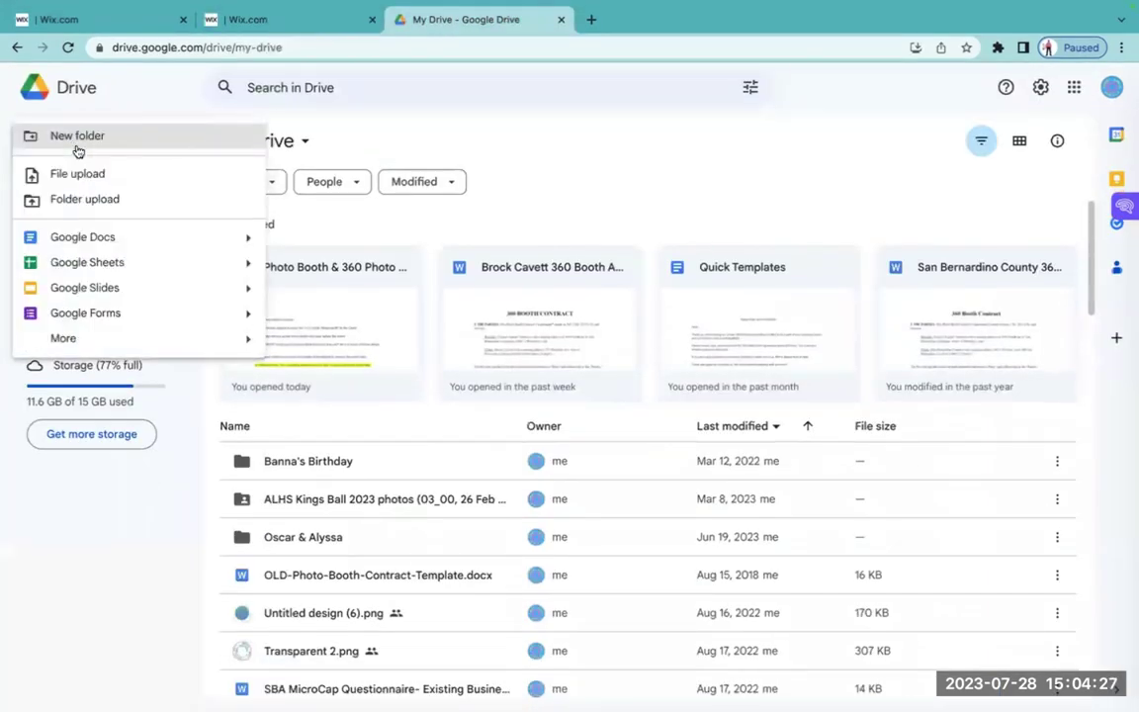
left_click(99, 239)
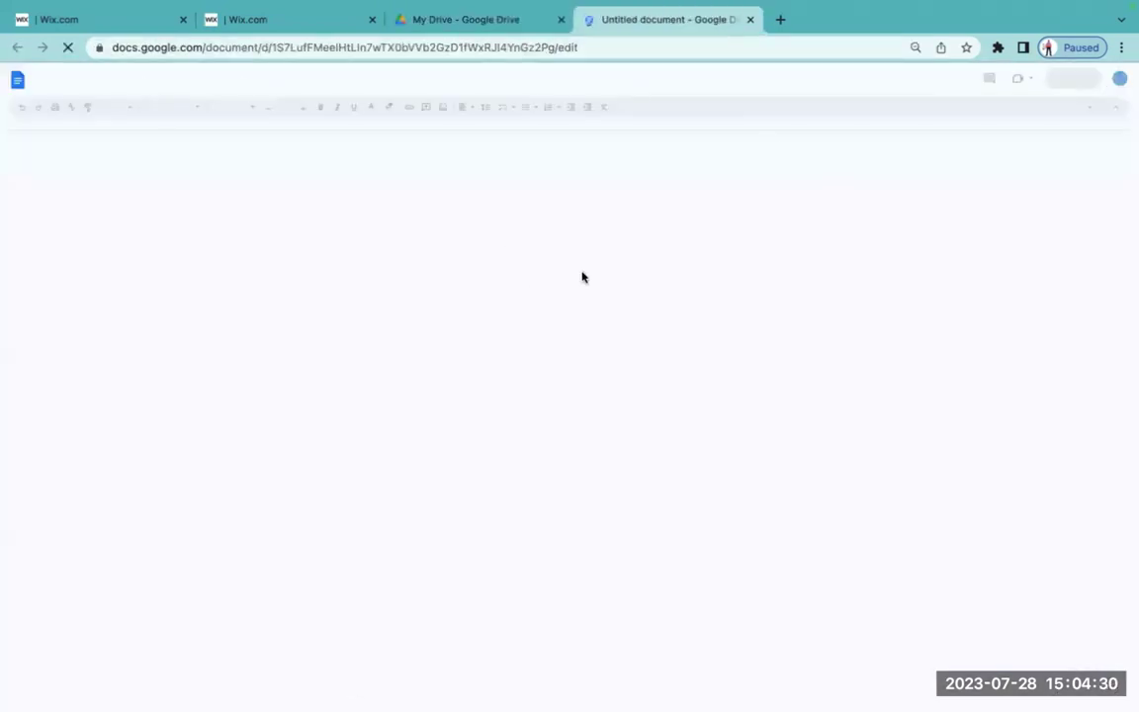
right_click(506, 220)
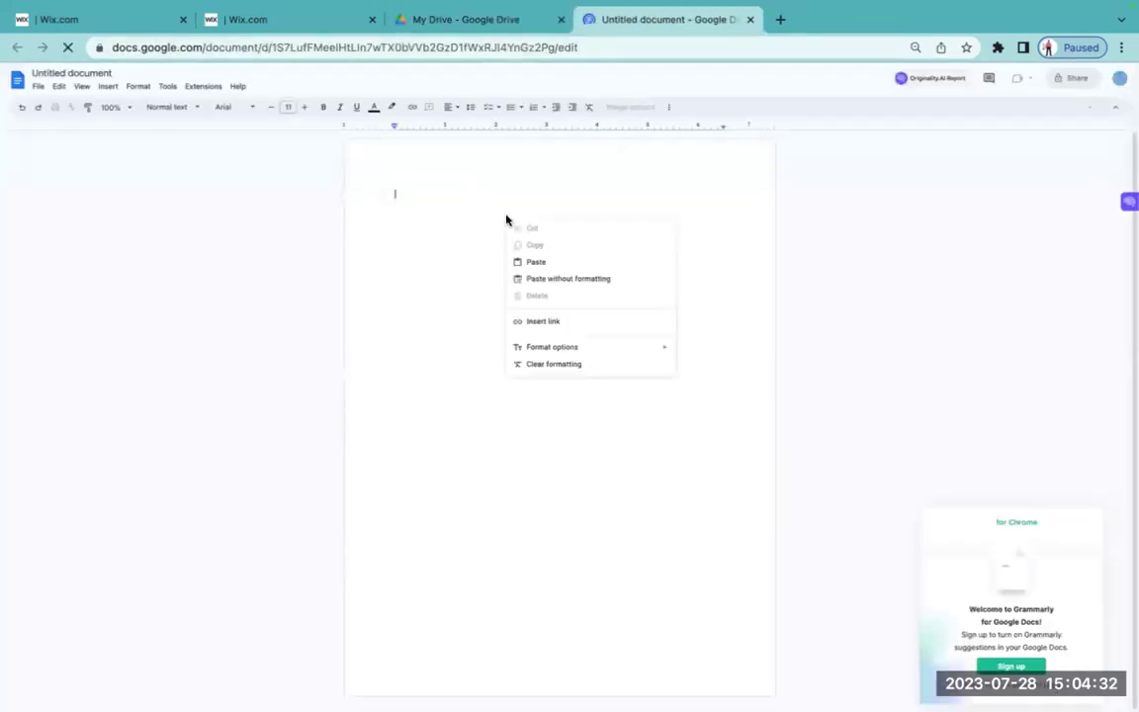
left_click(560, 278)
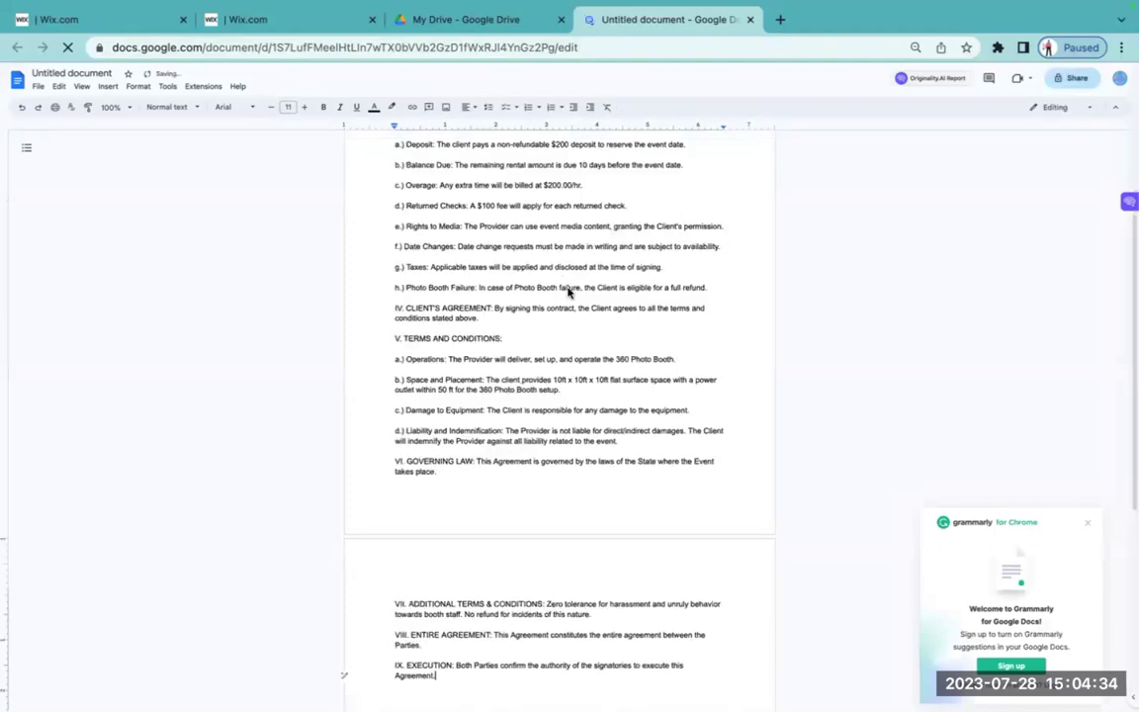
- Examine the pasted contract in the document, including its payment terms, conditions and closing clauses
scroll(593, 338, "up", 3)
scroll(595, 340, "down", 1)
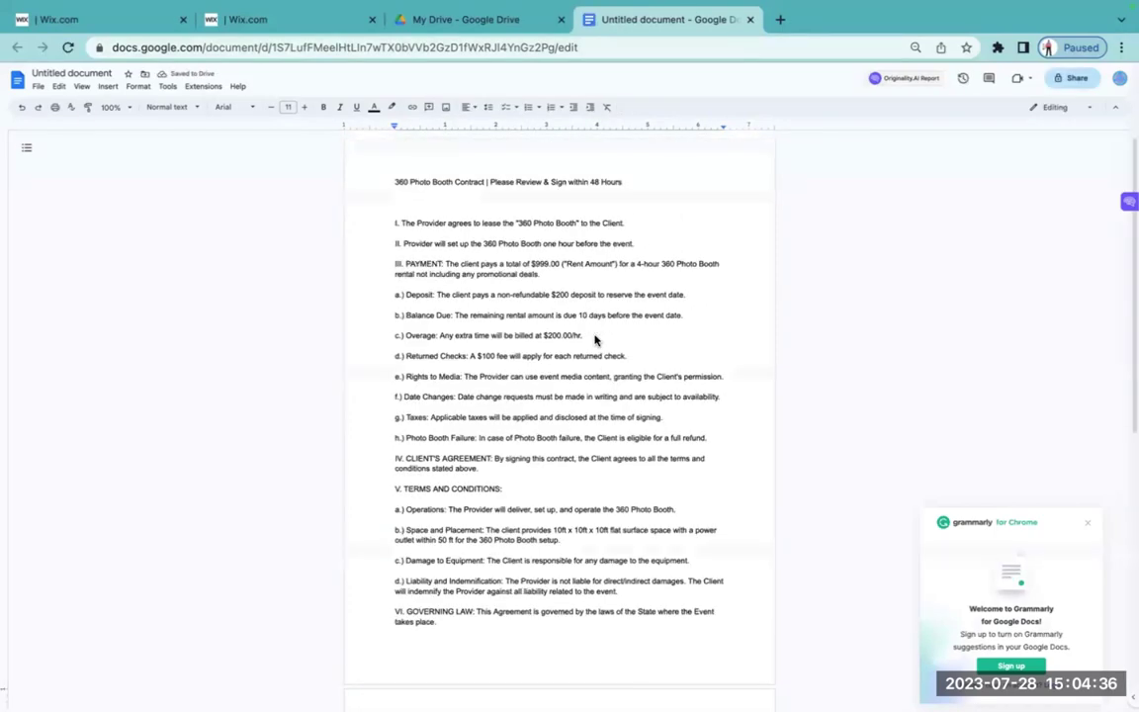
scroll(595, 340, "up", 1)
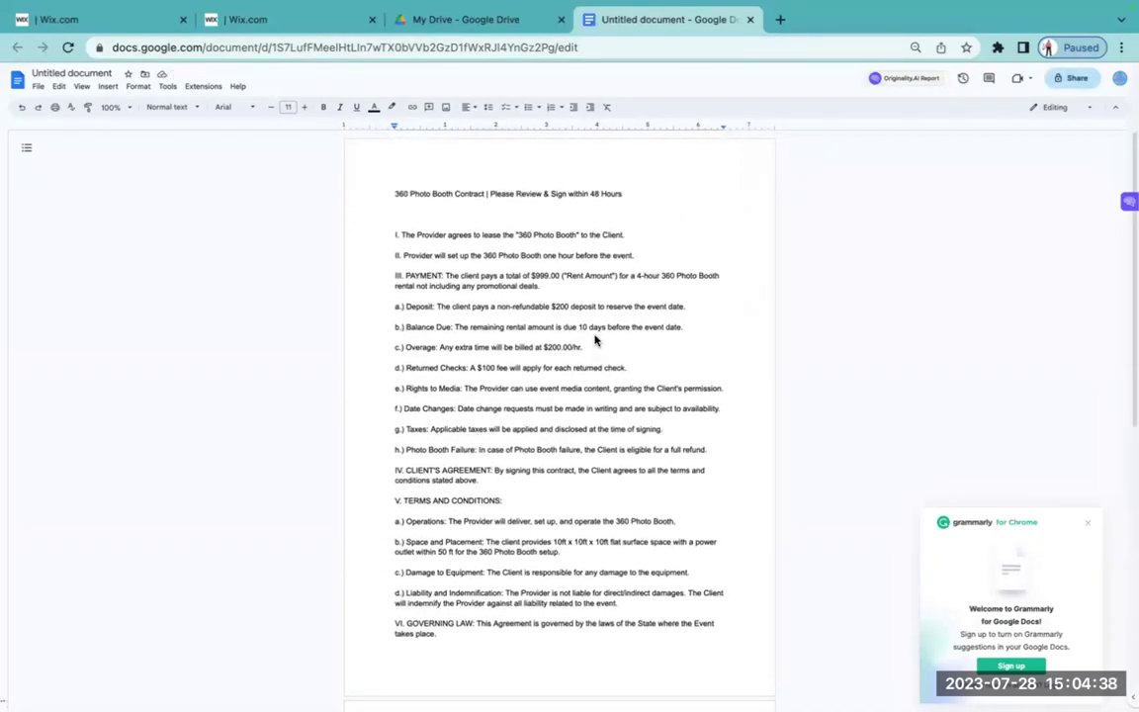
scroll(595, 340, "down", 5)
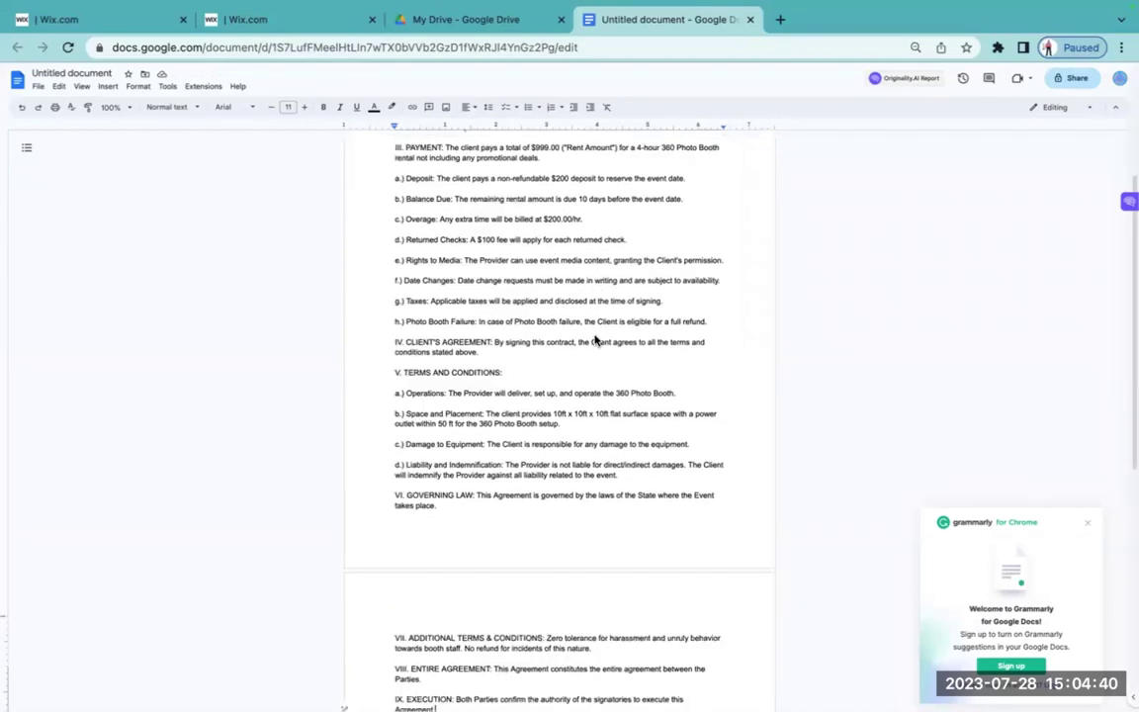
scroll(595, 340, "up", 7)
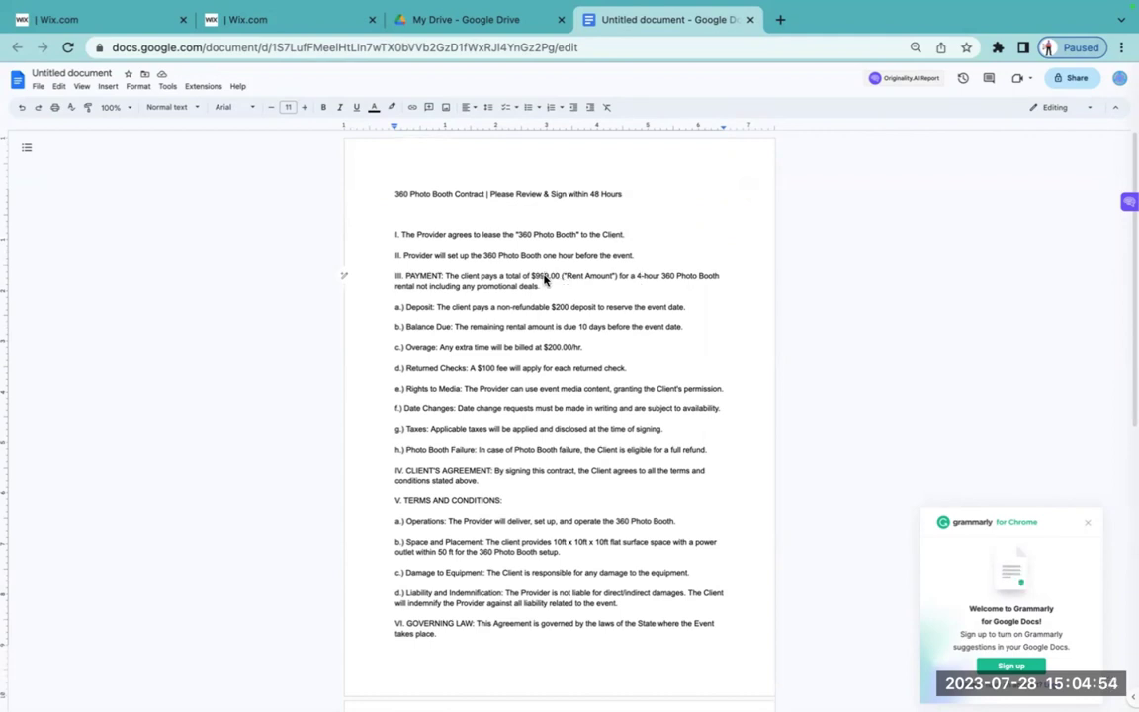
scroll(544, 279, "down", 1)
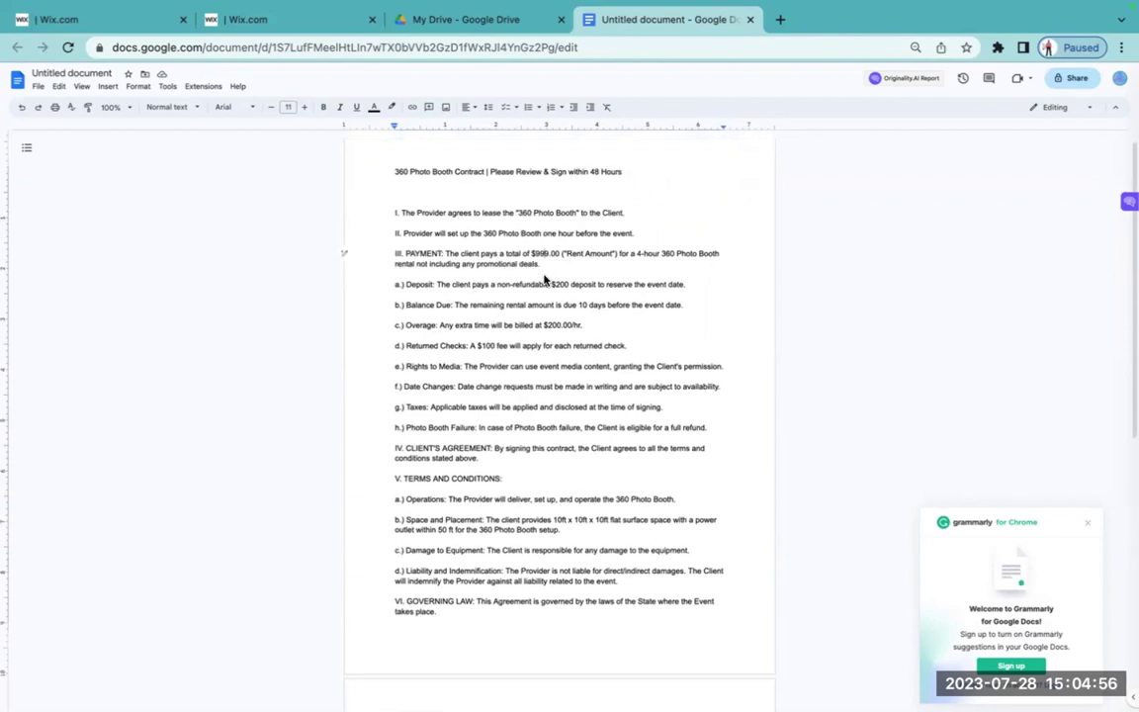
scroll(543, 280, "down", 1)
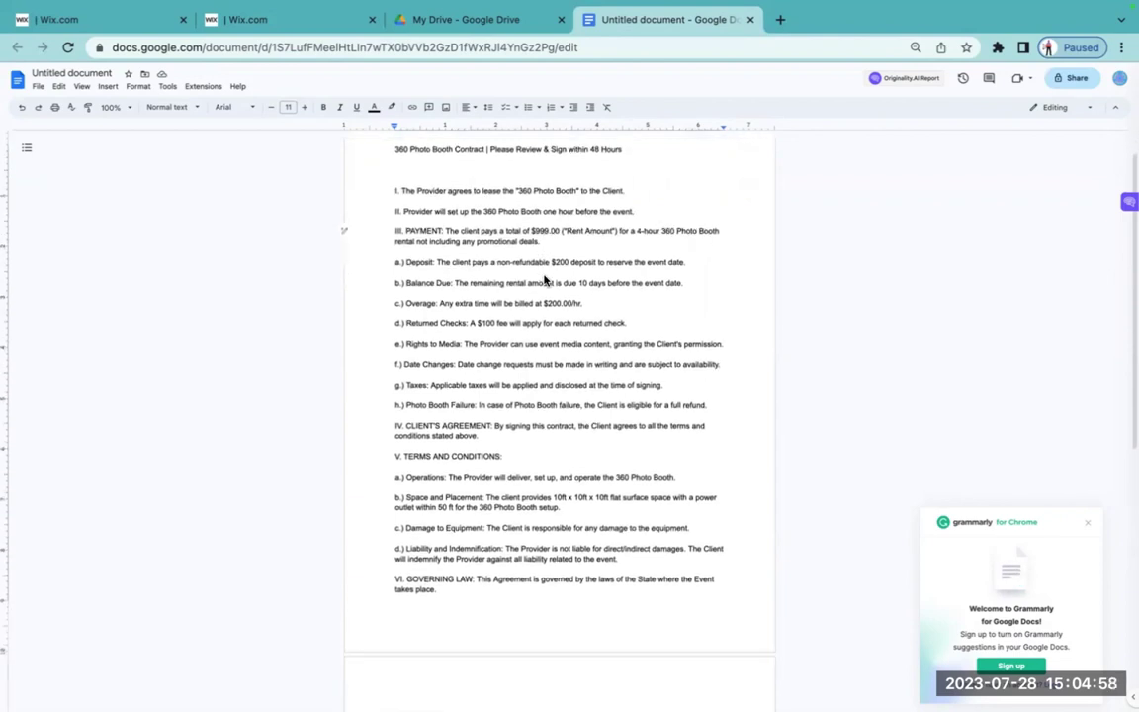
scroll(544, 279, "down", 2)
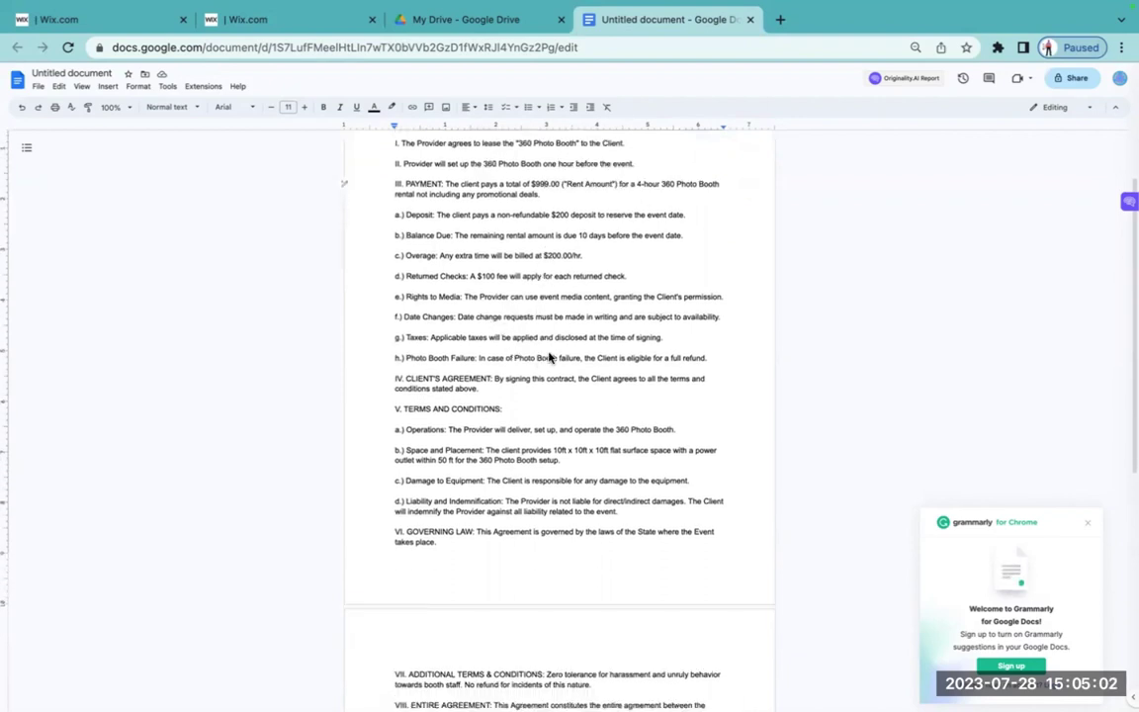
scroll(550, 358, "down", 3)
scroll(542, 414, "up", 7)
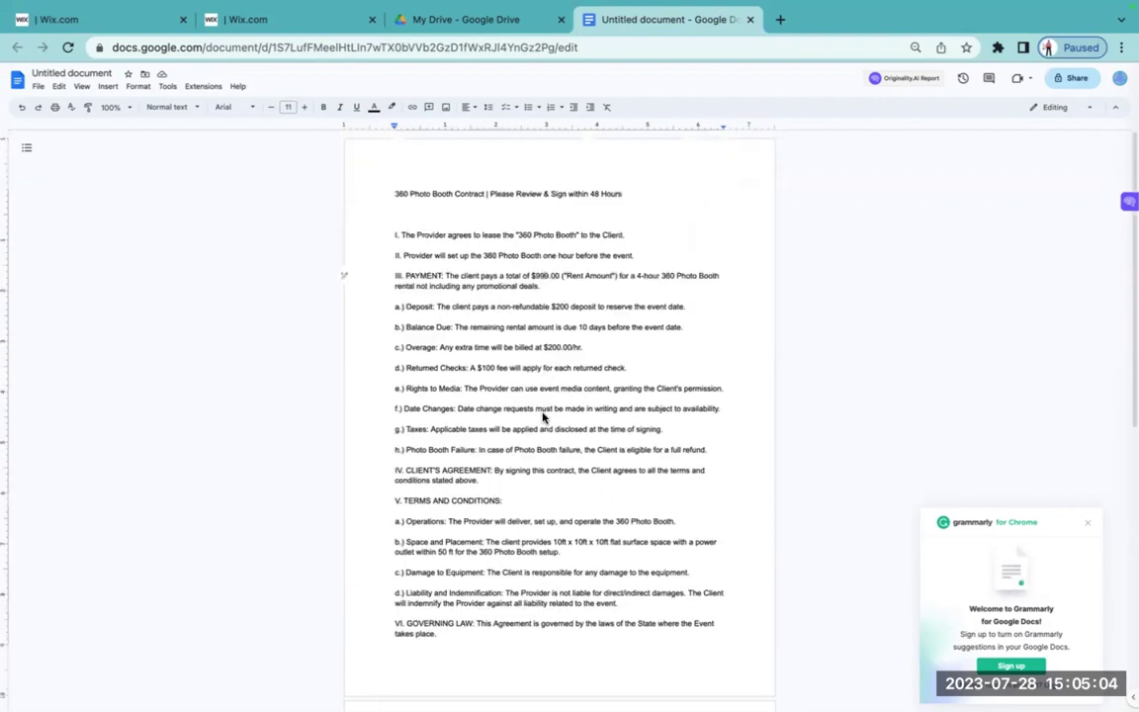
- Switch back to the Wix contract email, save it, and exit the automation setup, discarding any pending automation changes
left_click(431, 17)
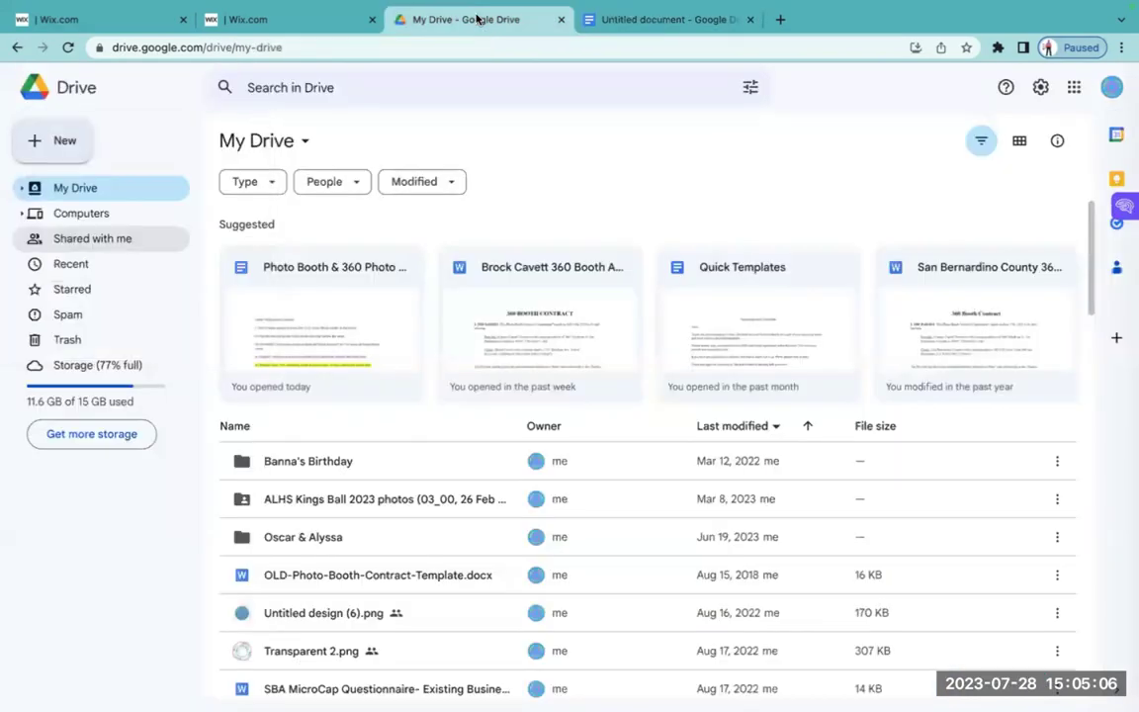
left_click(338, 22)
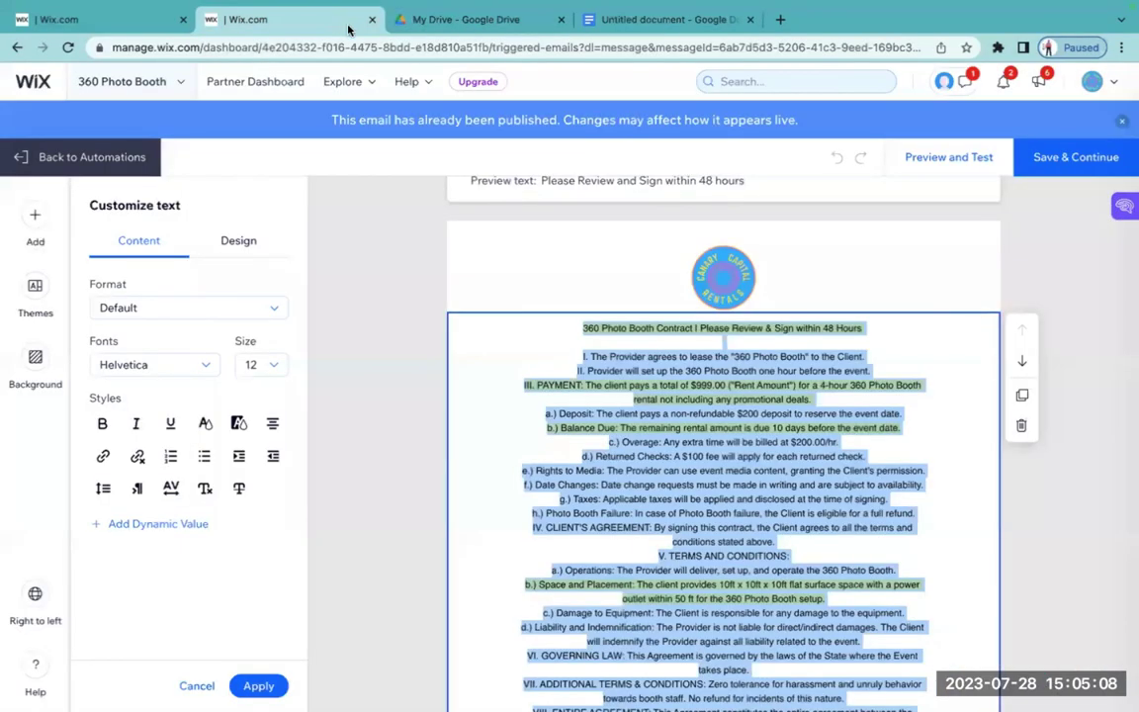
left_click(553, 273)
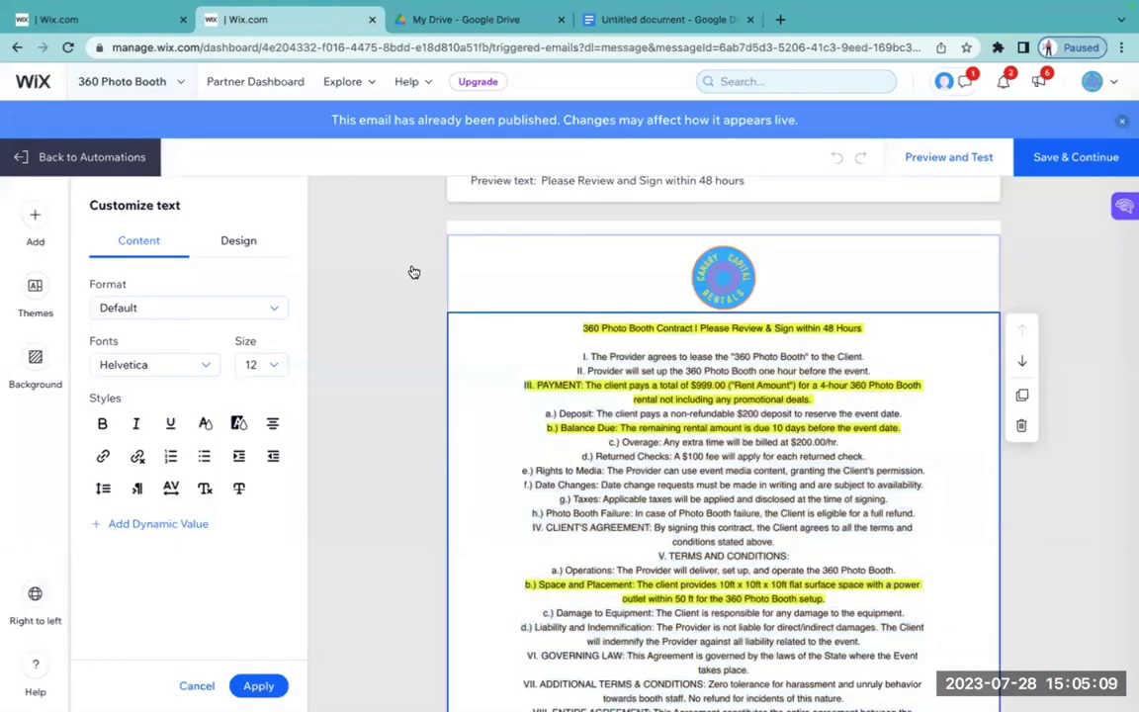
left_click(1060, 162)
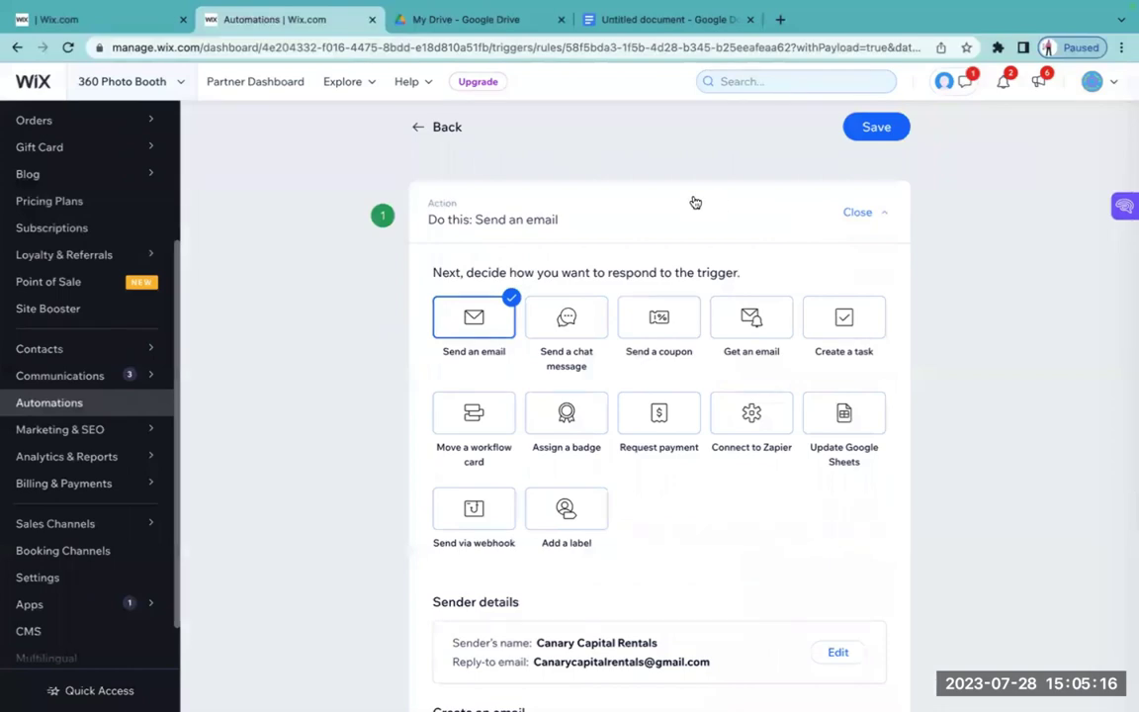
left_click(435, 134)
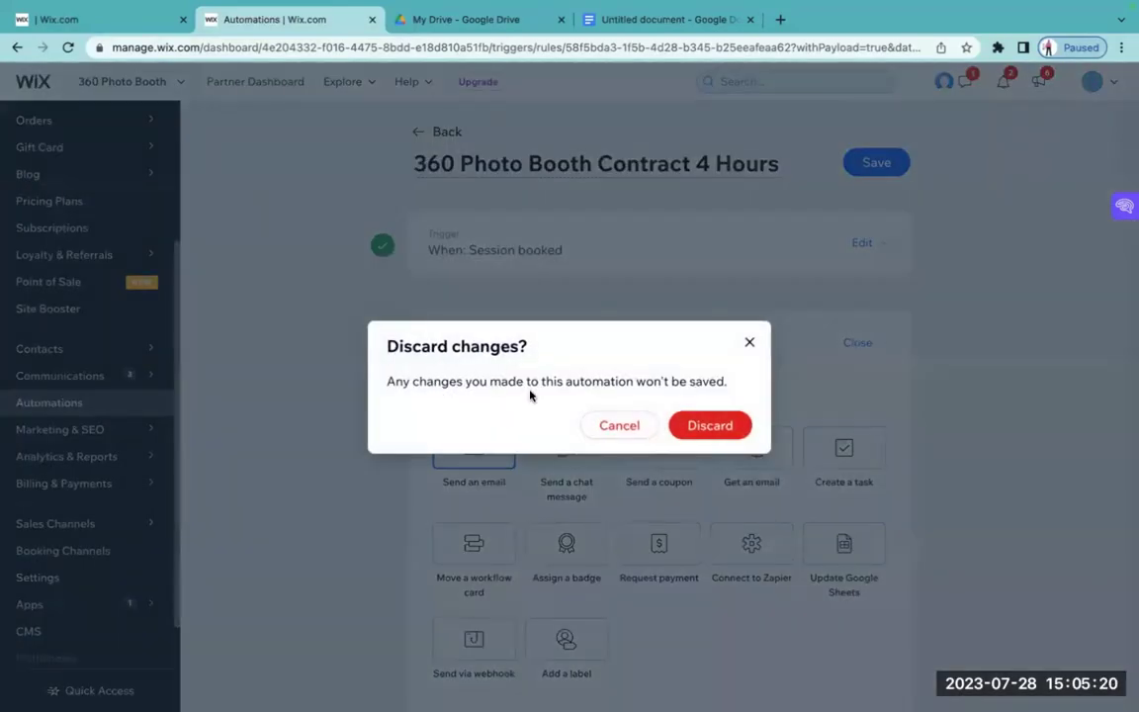
left_click(703, 423)
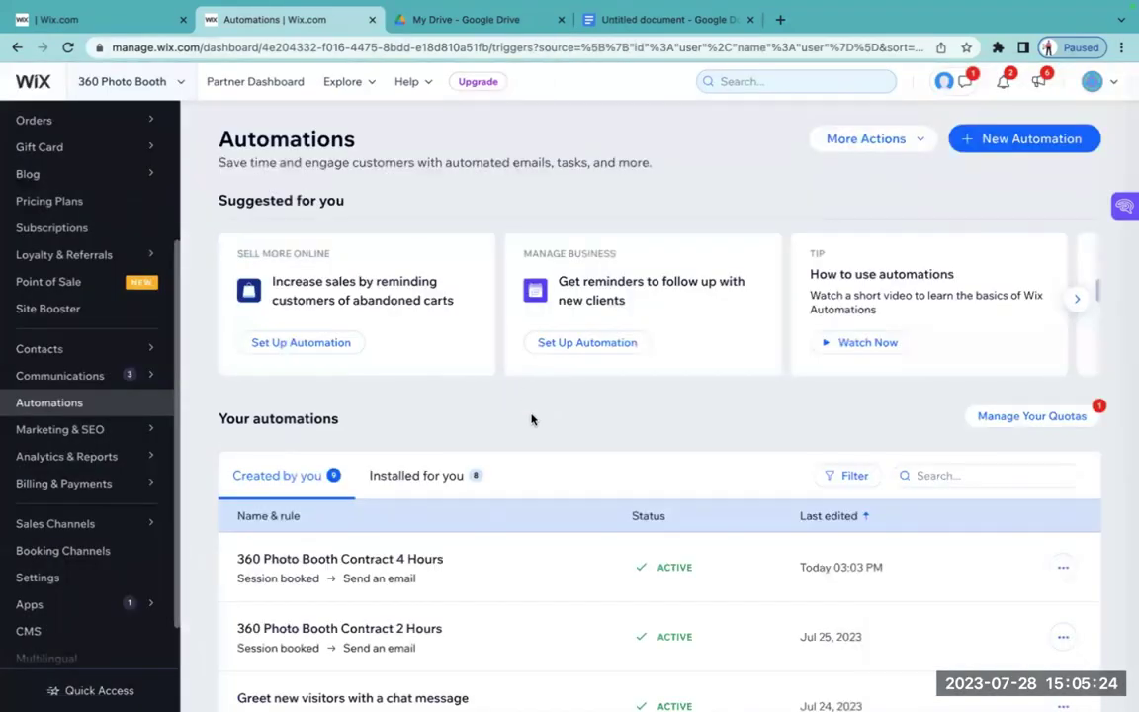
- Create a new automation from the suggested "Send instructions before a session" automation, found by searching for "session"
scroll(742, 409, "down", 3)
scroll(742, 409, "up", 3)
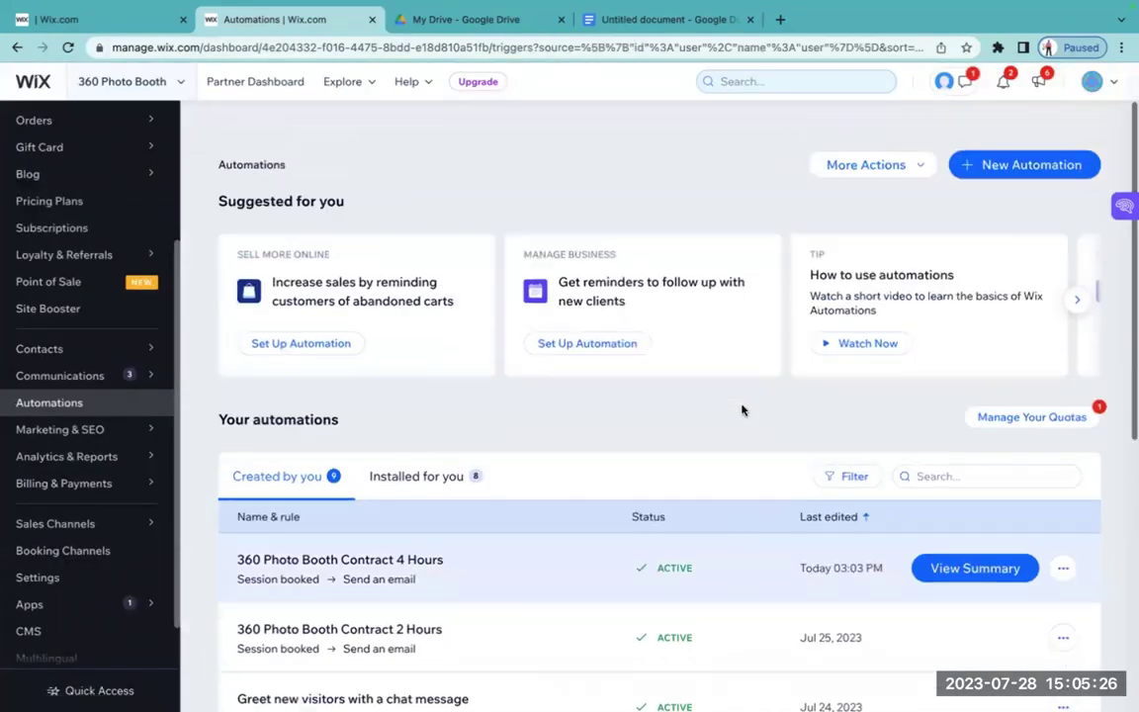
left_click(967, 148)
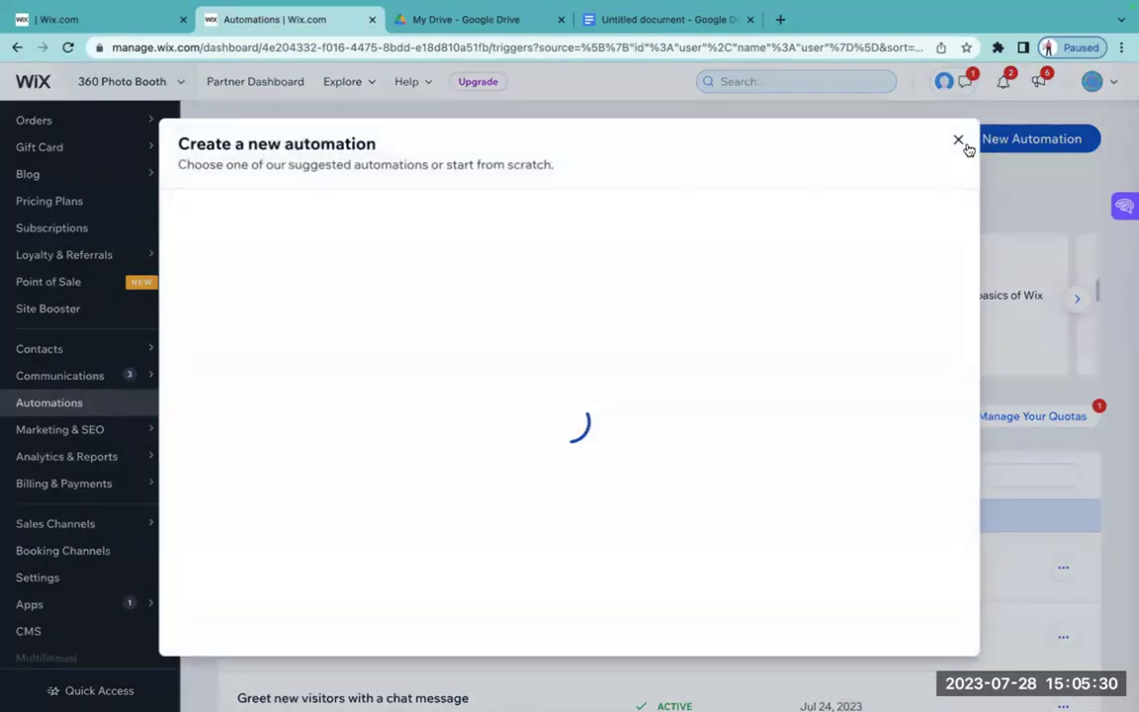
type("session")
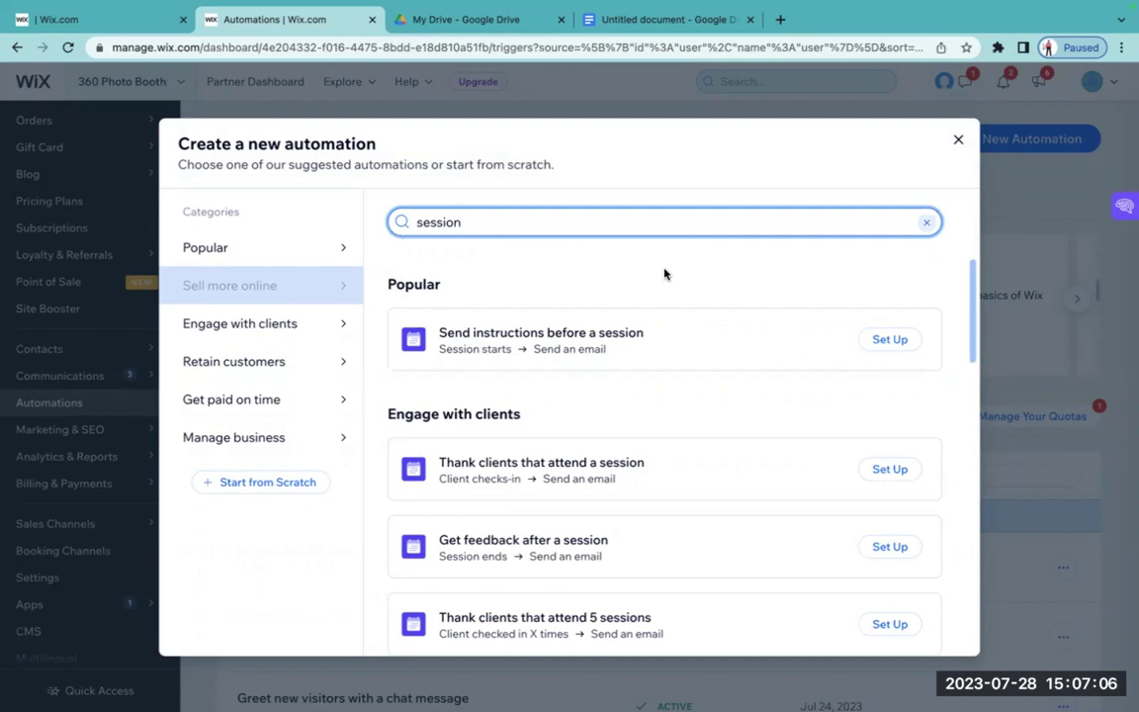
left_click(883, 342)
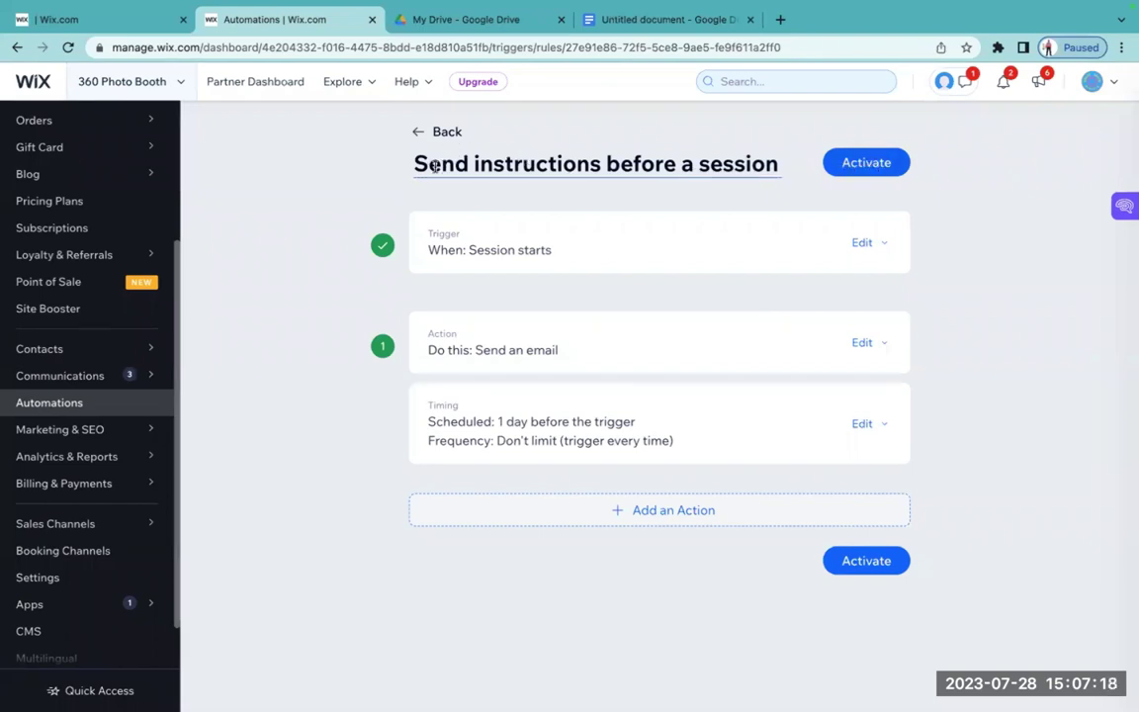
- Rename the automation as "PHoto booth Sample"
left_click(568, 161)
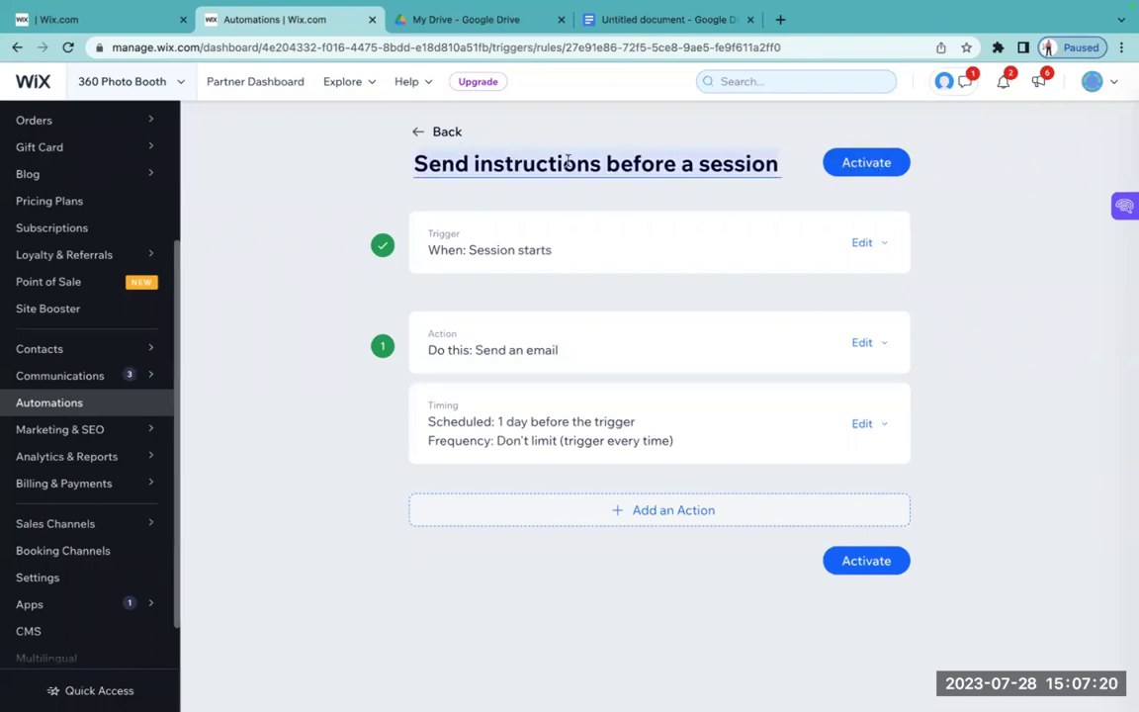
type("PHoto b")
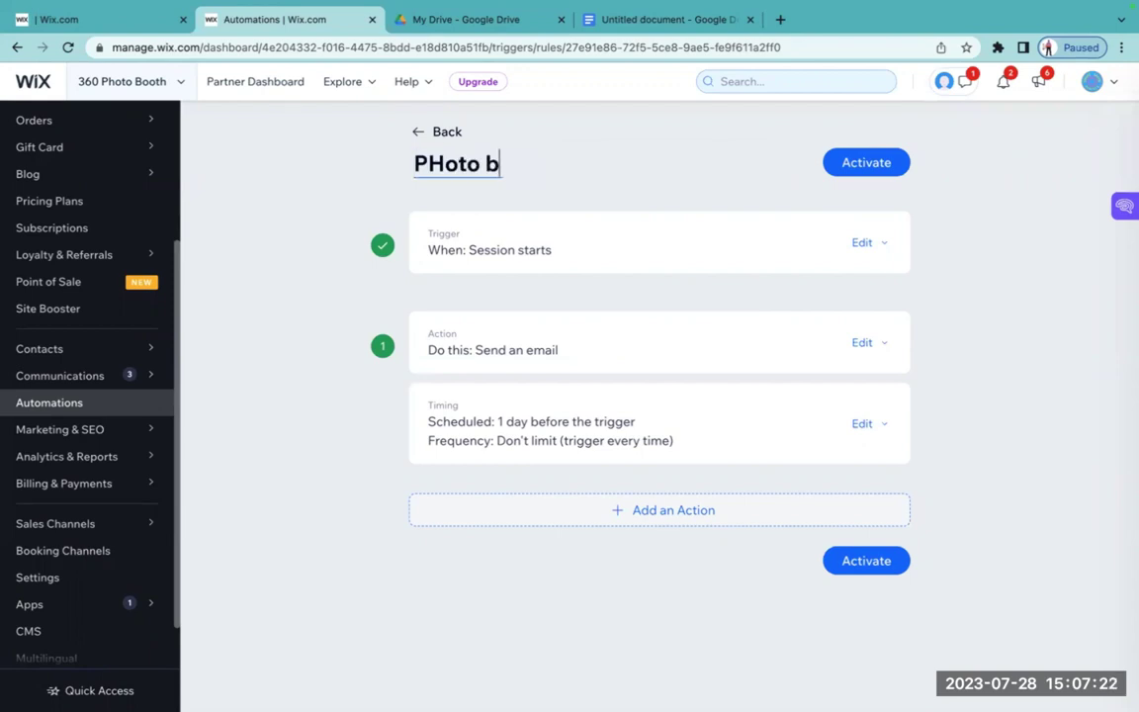
type("ooth Sample")
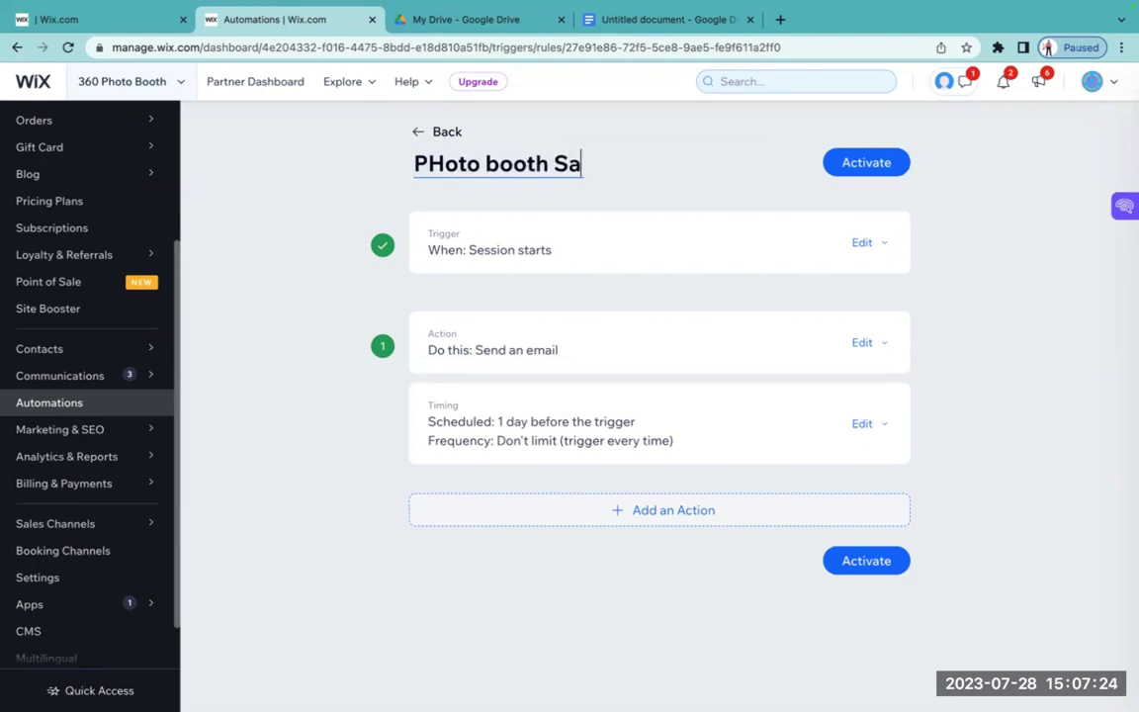
- Change the automation's Wix Bookings trigger to Session booked
left_click(603, 249)
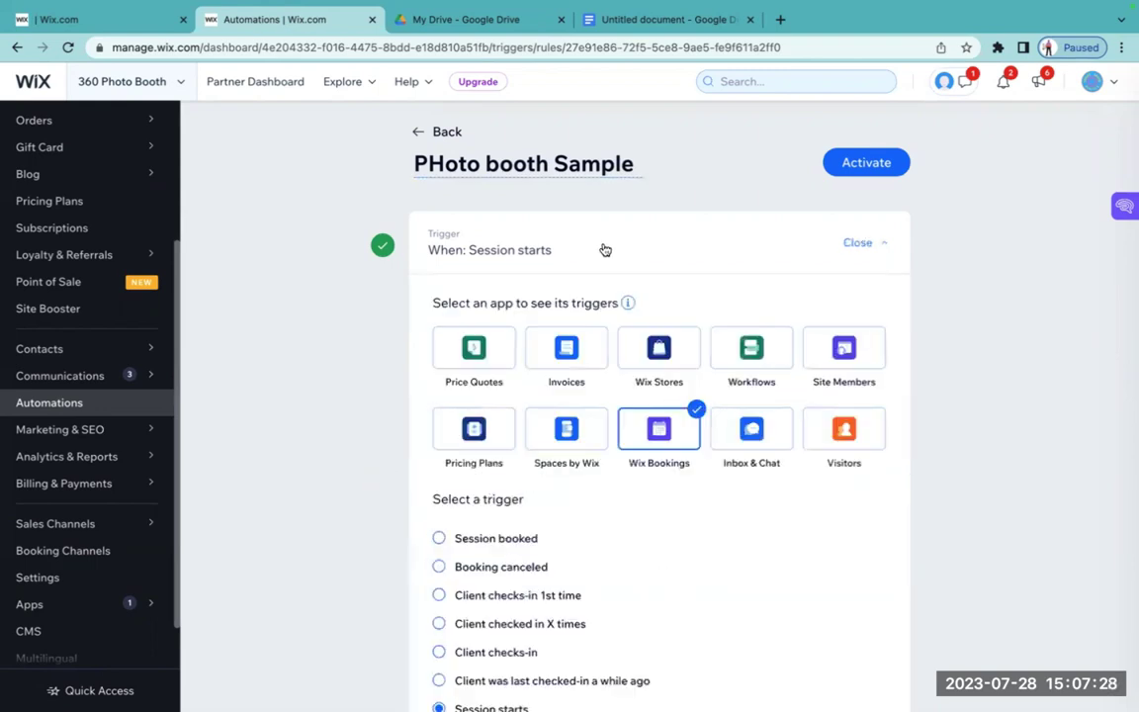
scroll(605, 249, "down", 2)
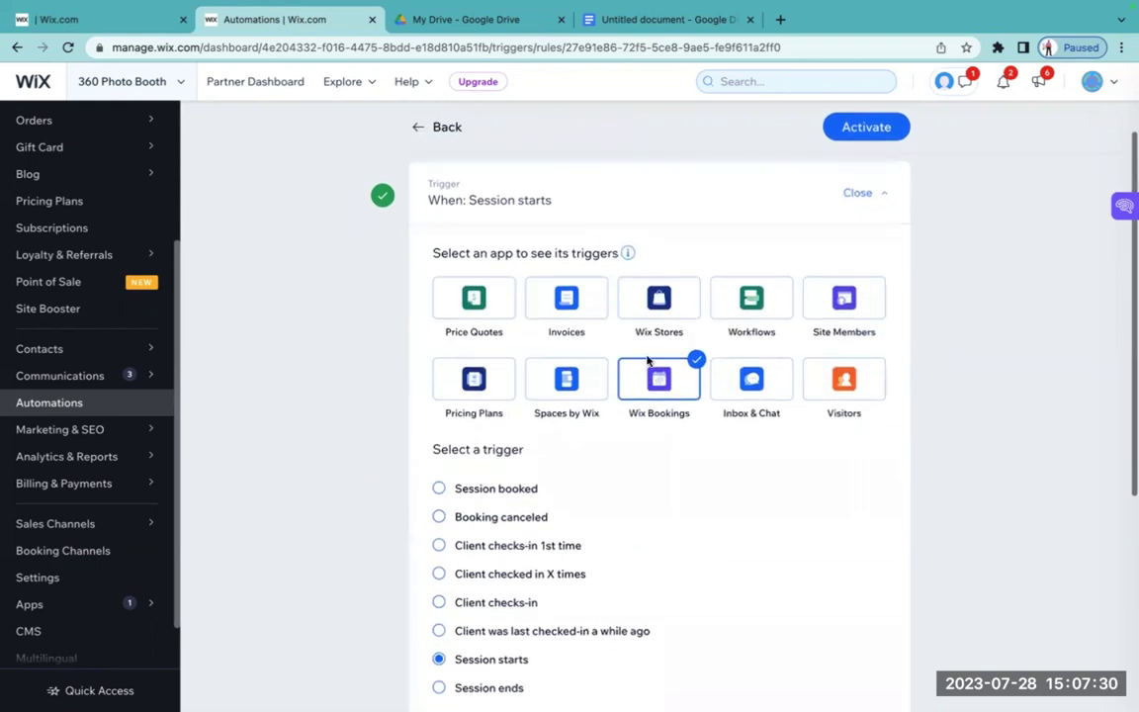
scroll(649, 464, "down", 2)
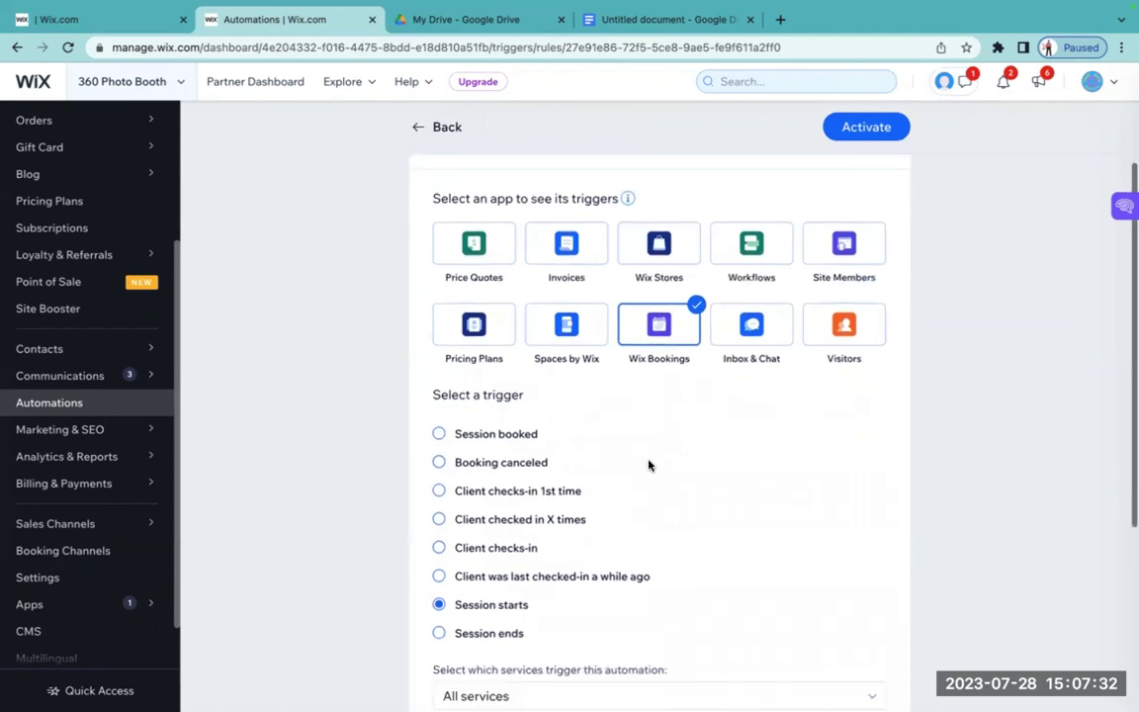
scroll(648, 465, "down", 1)
scroll(663, 375, "down", 2)
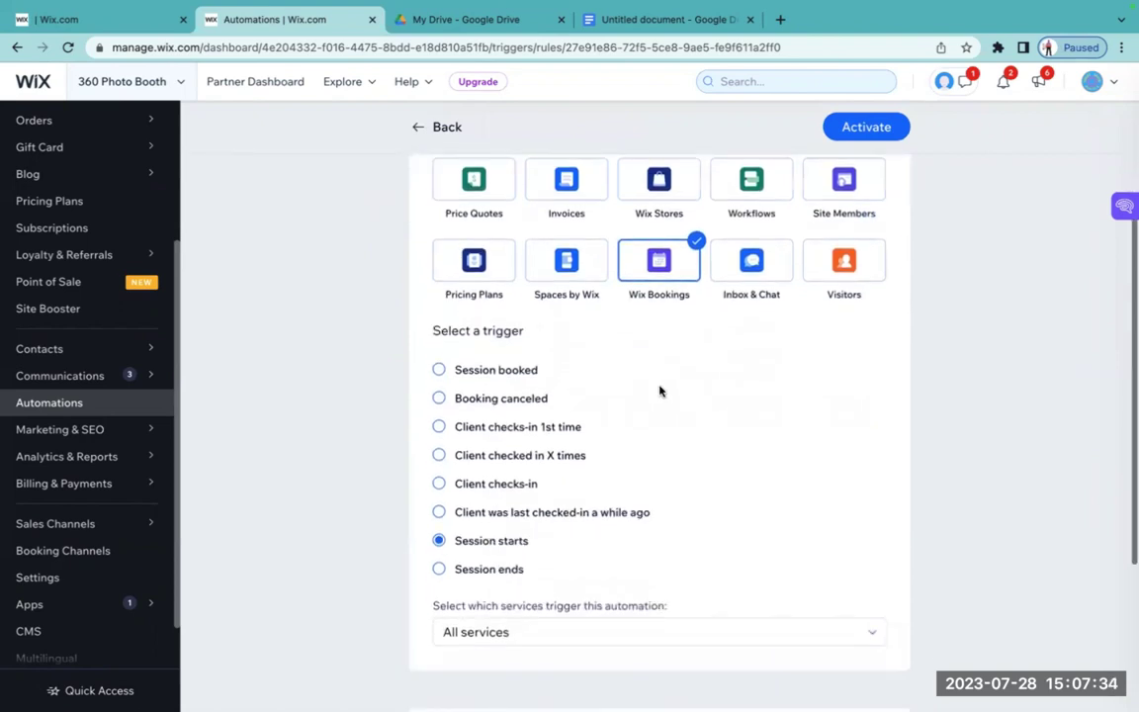
left_click(438, 365)
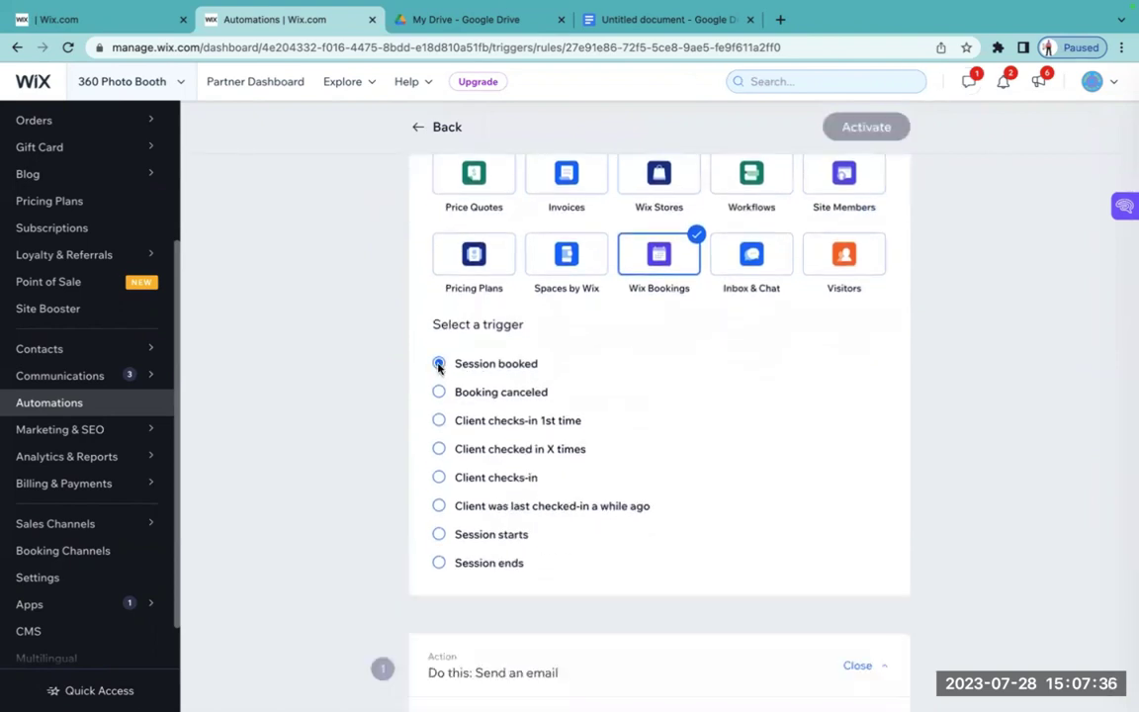
- Restrict the trigger to specific services and choose 360 Operator Assistance/Mentorship as the service
scroll(738, 396, "down", 4)
scroll(738, 396, "down", 3)
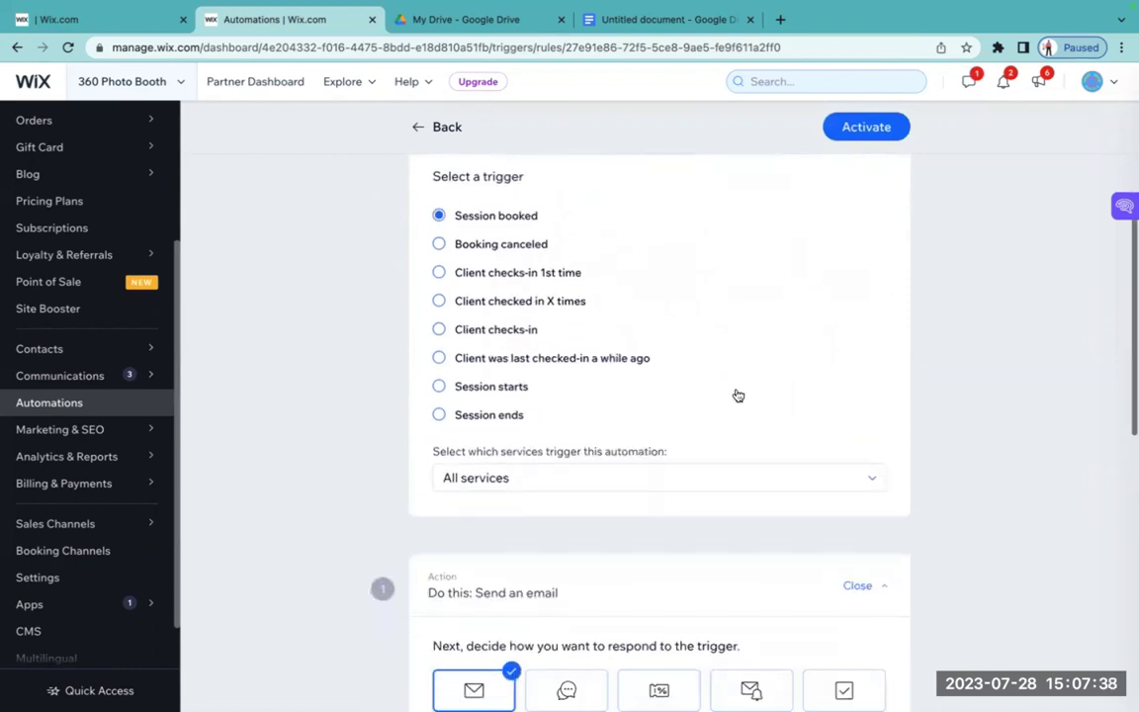
left_click(735, 432)
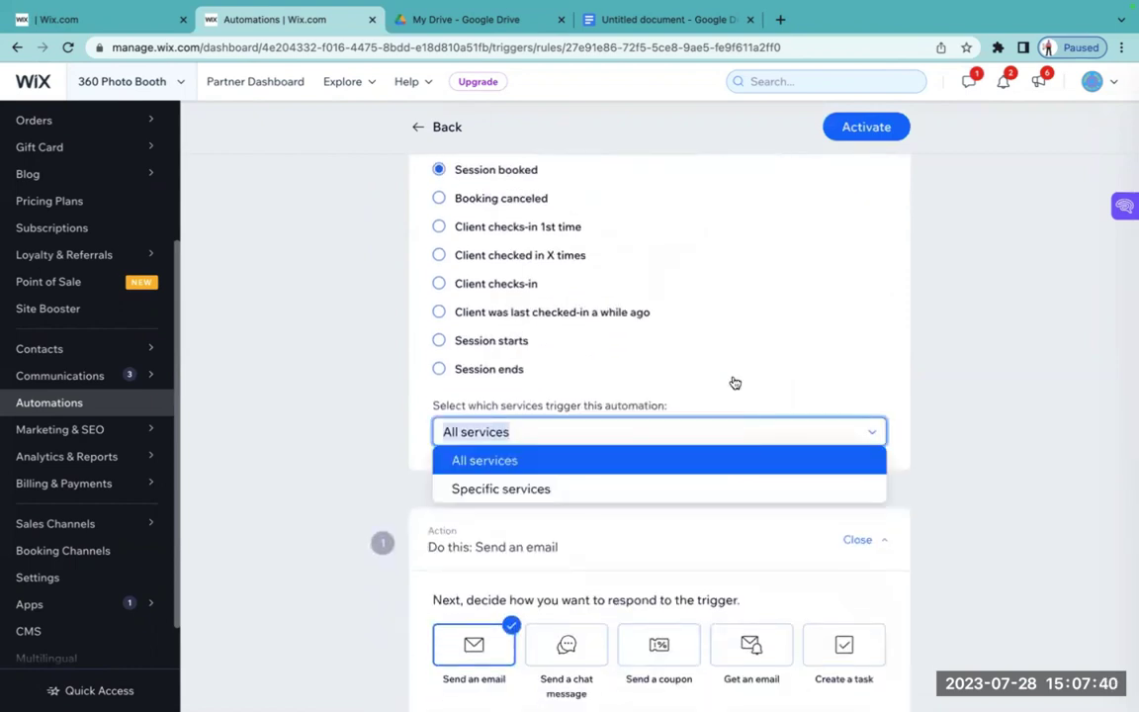
scroll(734, 383, "down", 2)
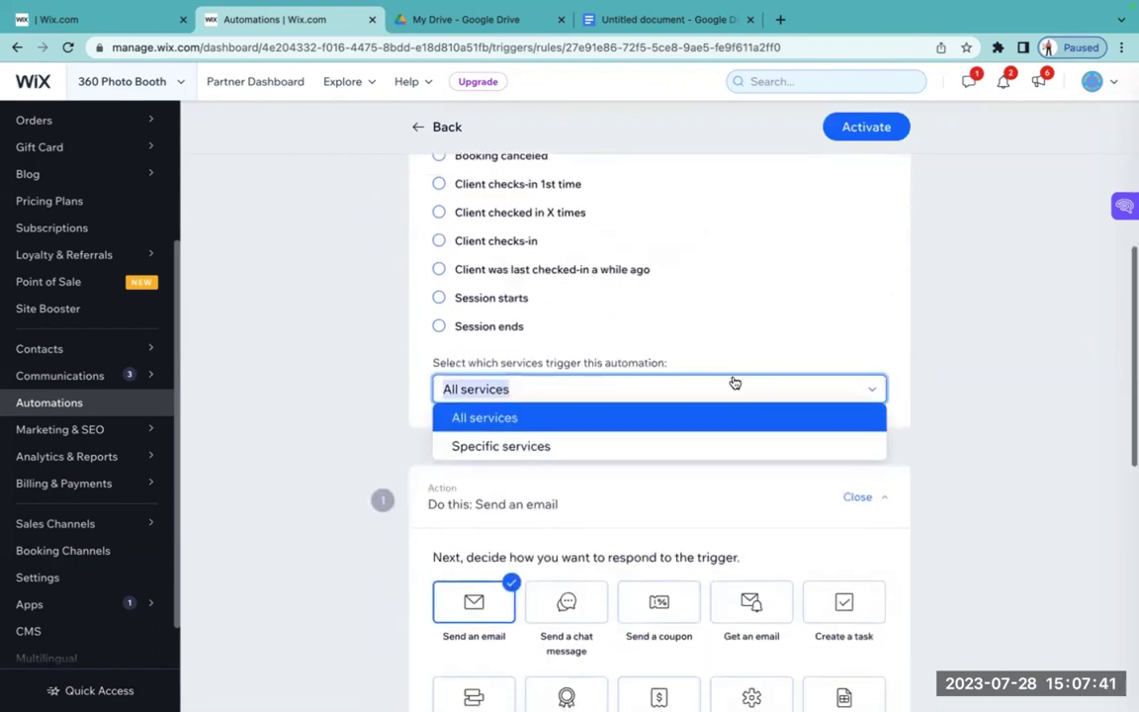
left_click(599, 448)
scroll(752, 325, "down", 2)
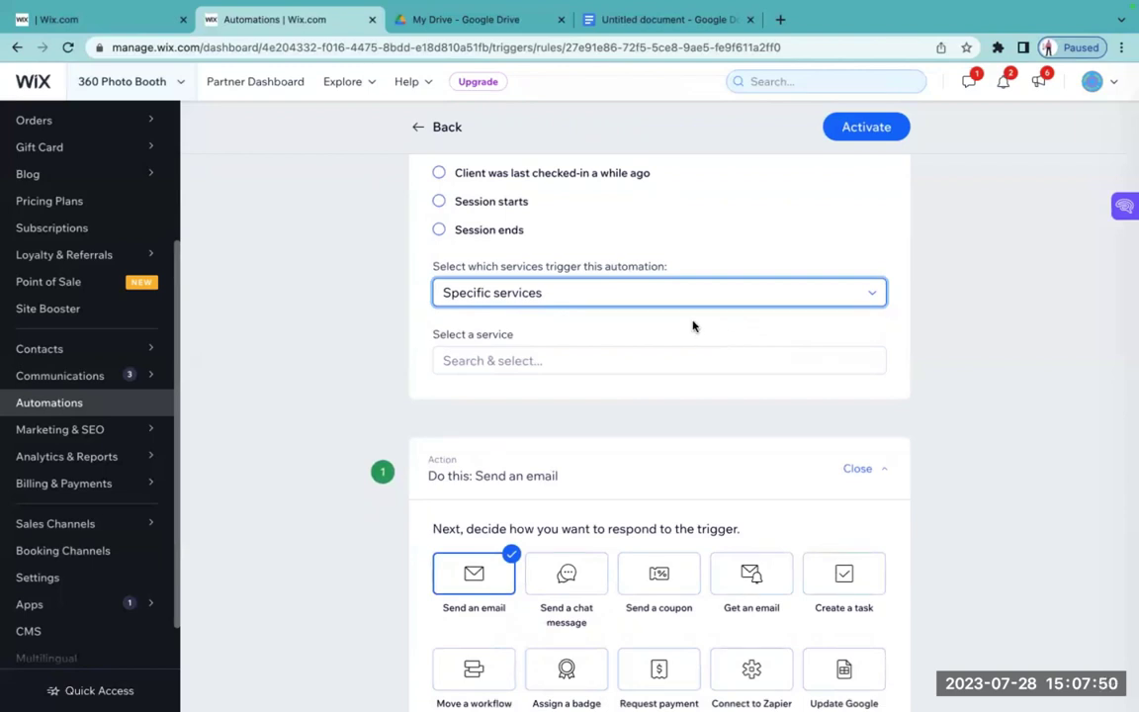
left_click(648, 361)
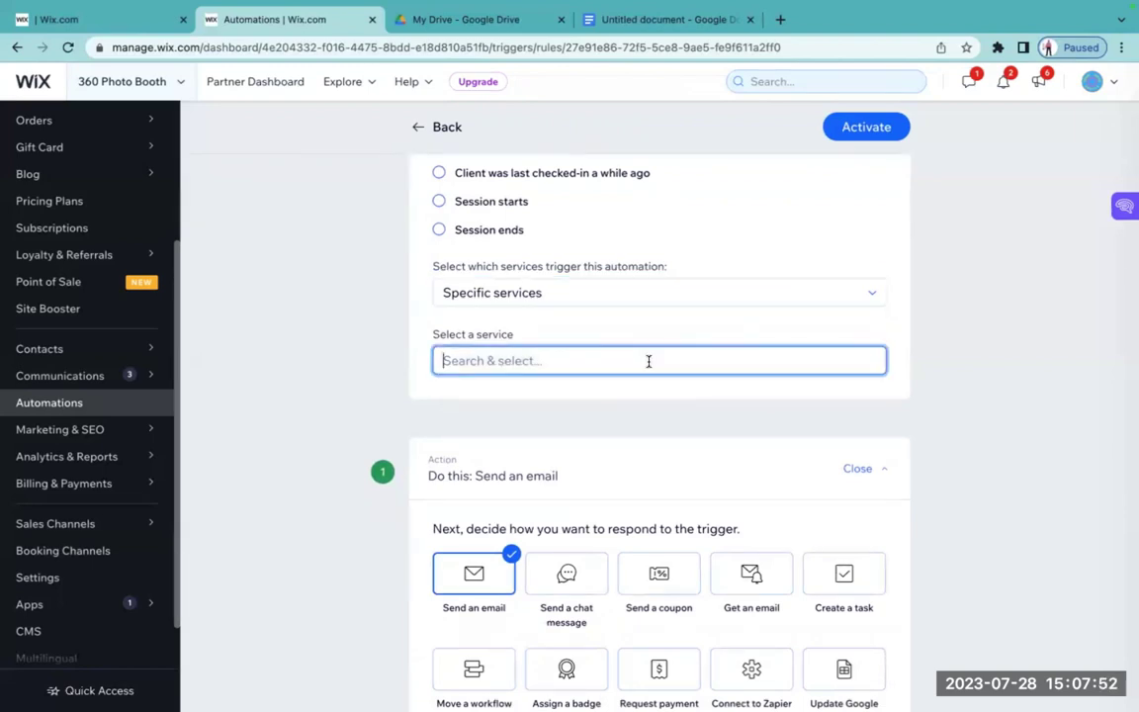
scroll(649, 409, "down", 2)
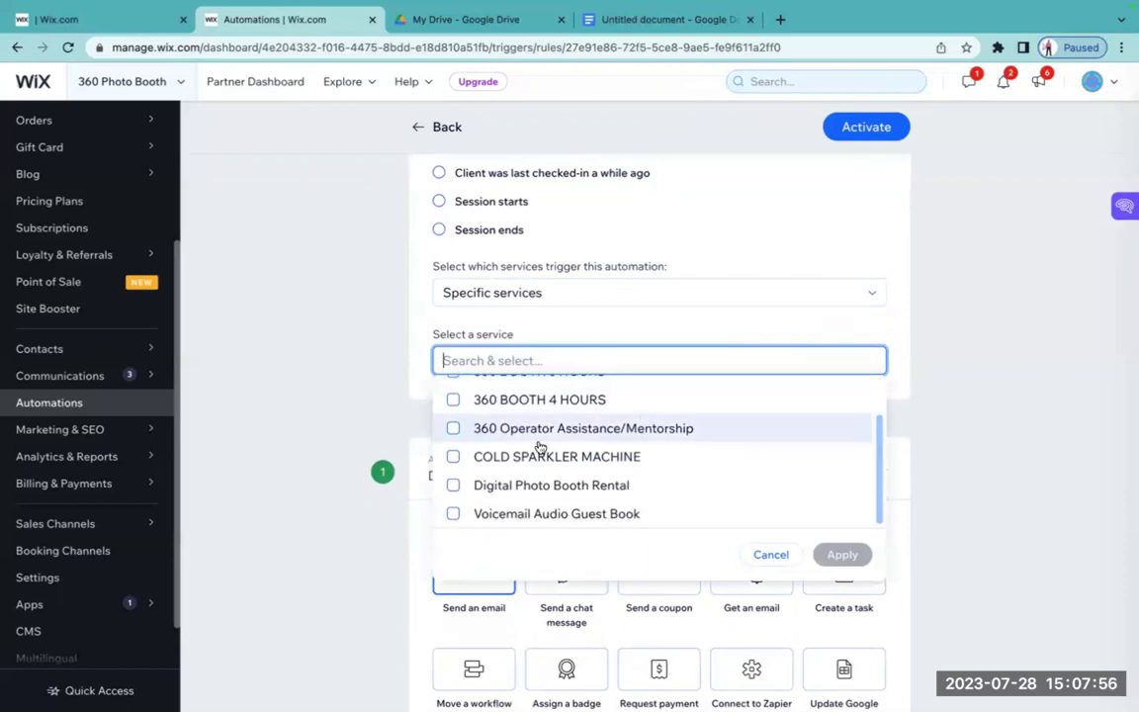
left_click(453, 429)
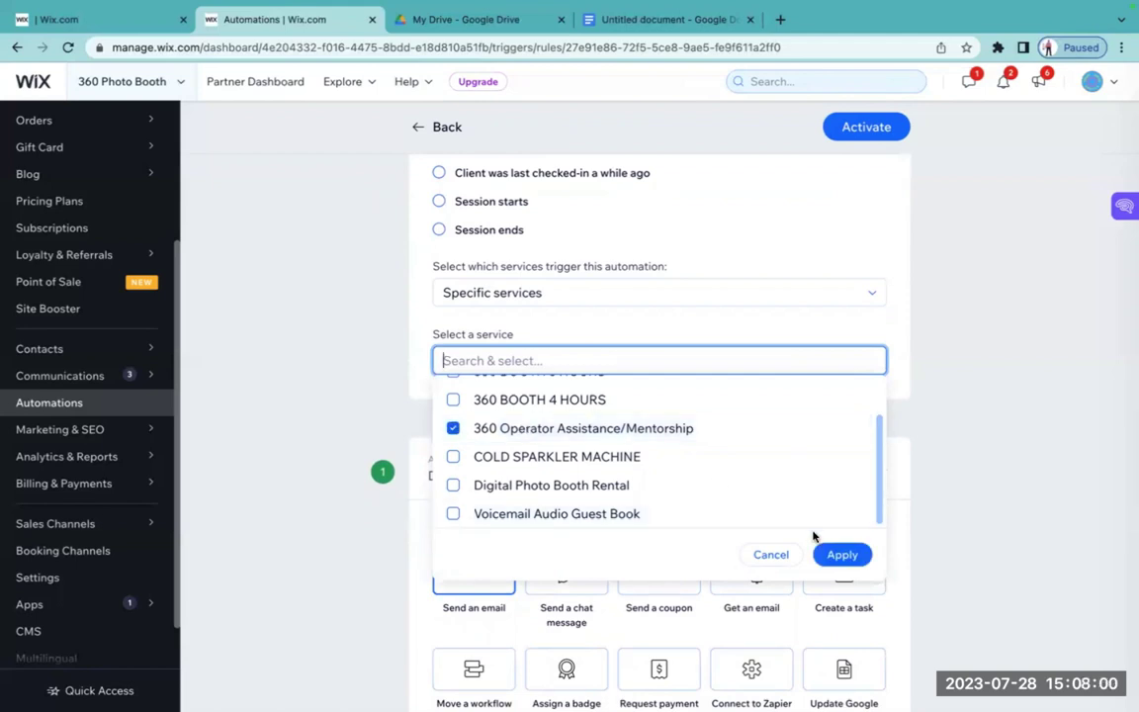
left_click(837, 555)
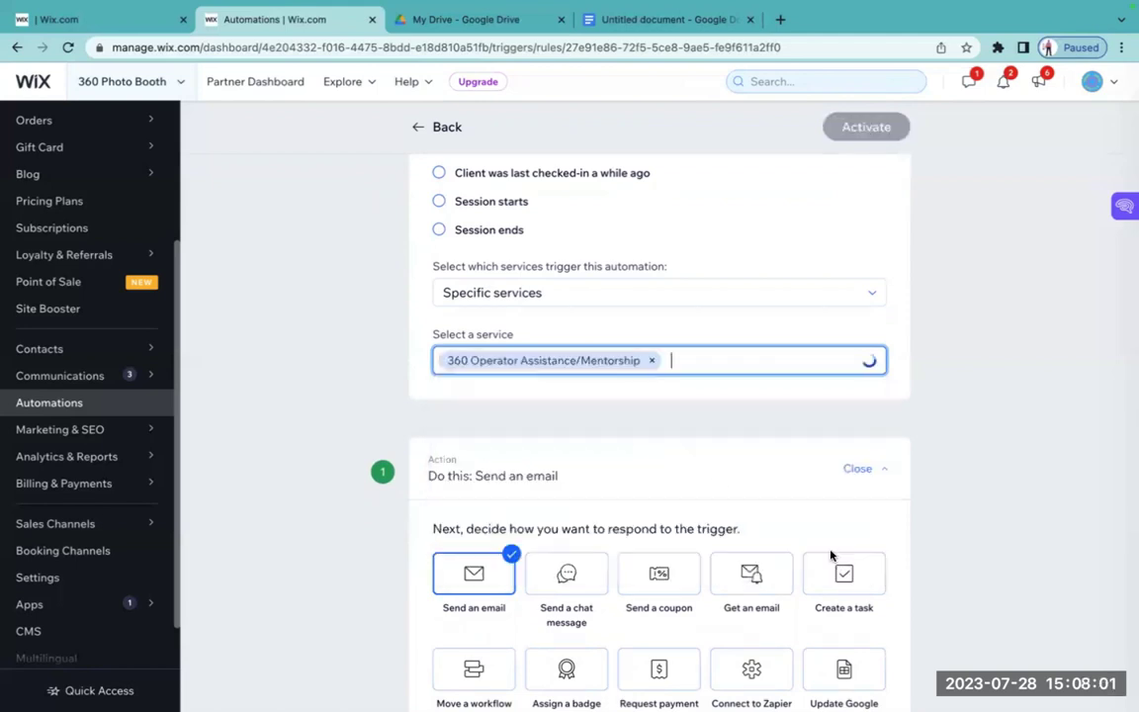
left_click(692, 358)
scroll(614, 440, "down", 2)
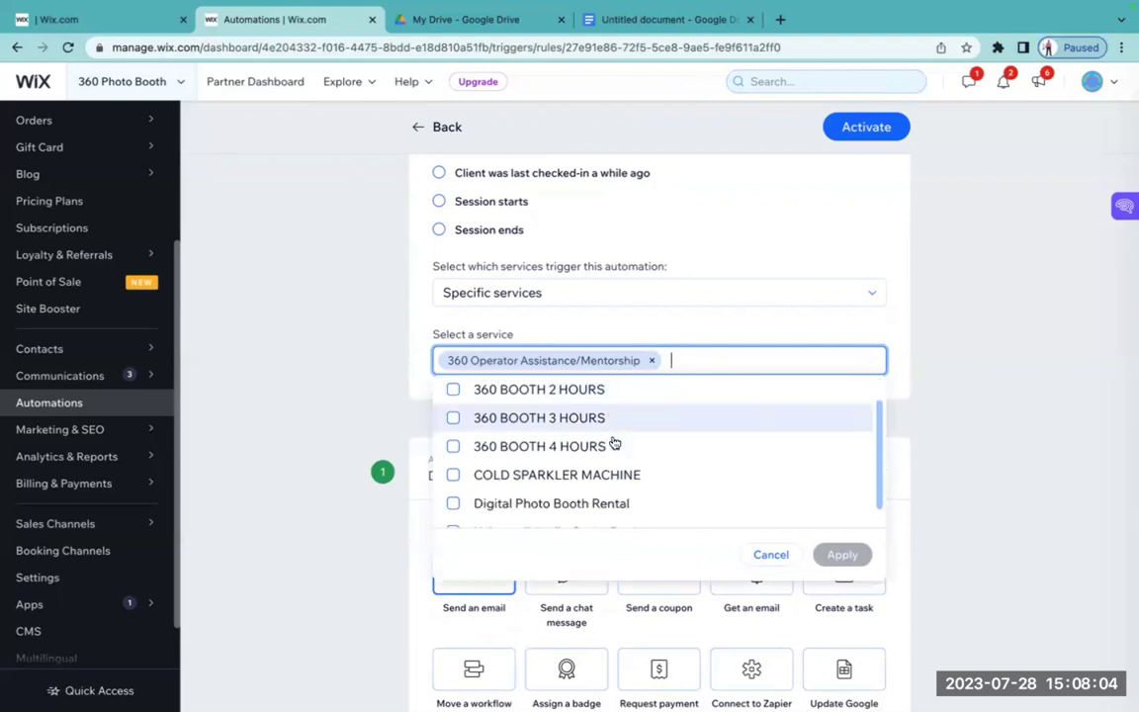
scroll(610, 462, "up", 1)
scroll(643, 450, "down", 1)
left_click(775, 554)
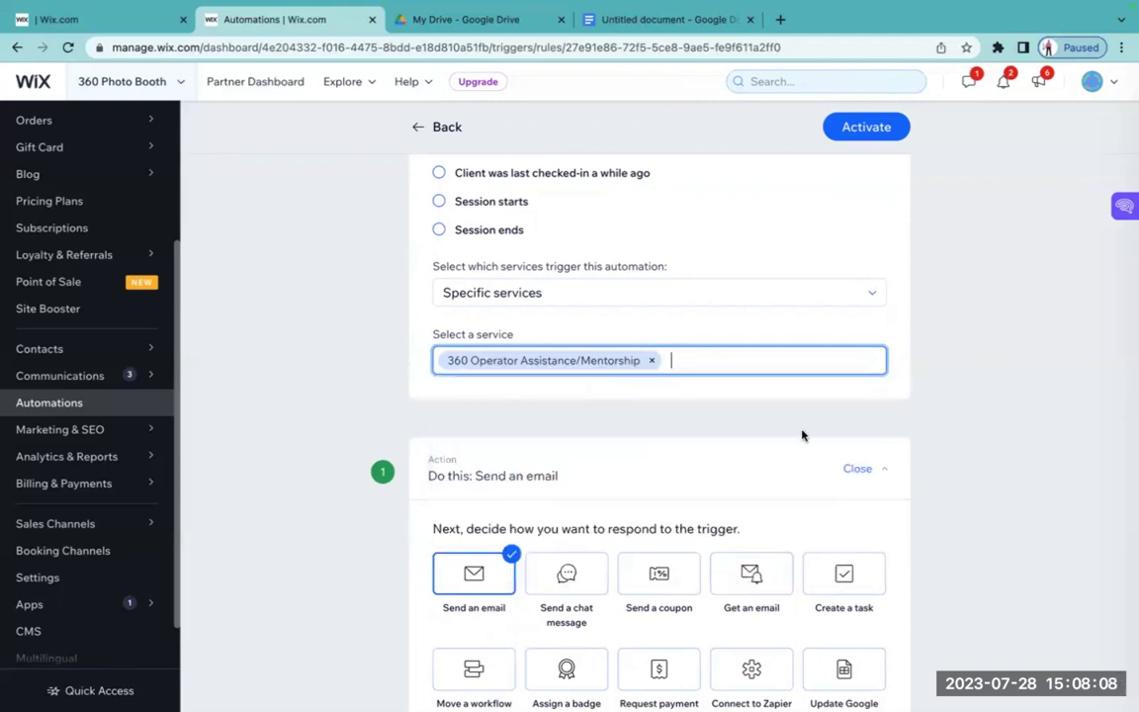
- Begin switching the template of the "Thanks for booking!" email in the Send an email action, accepting that its content is replaced
scroll(802, 435, "down", 3)
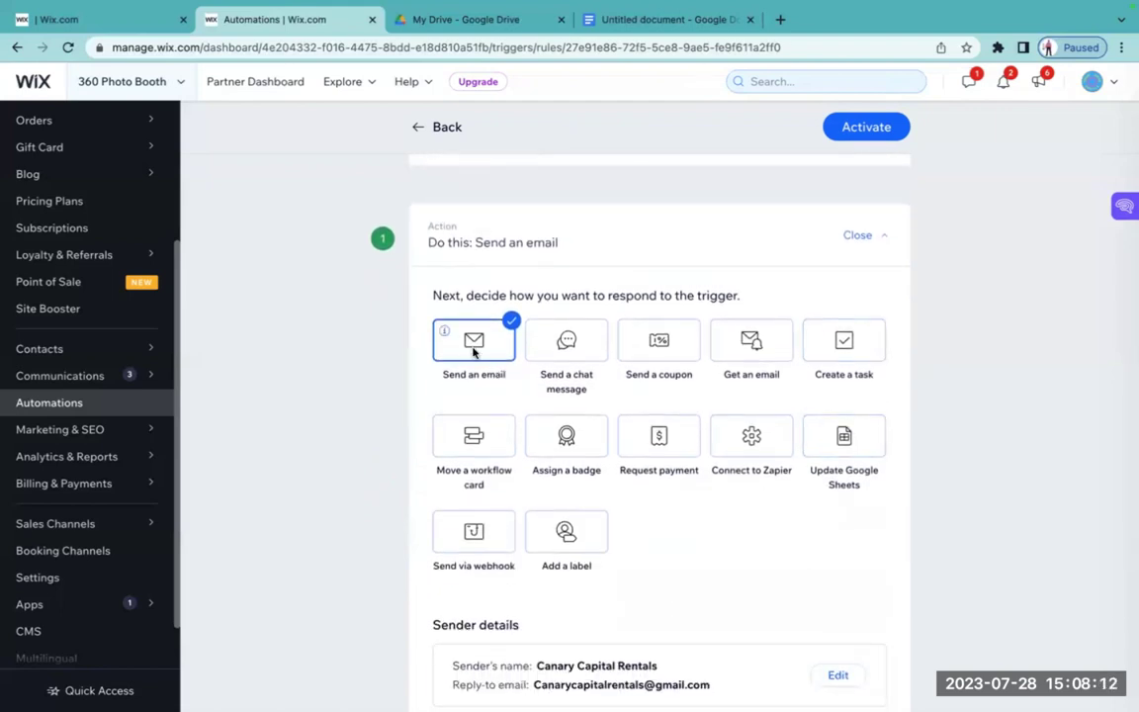
scroll(678, 406, "down", 3)
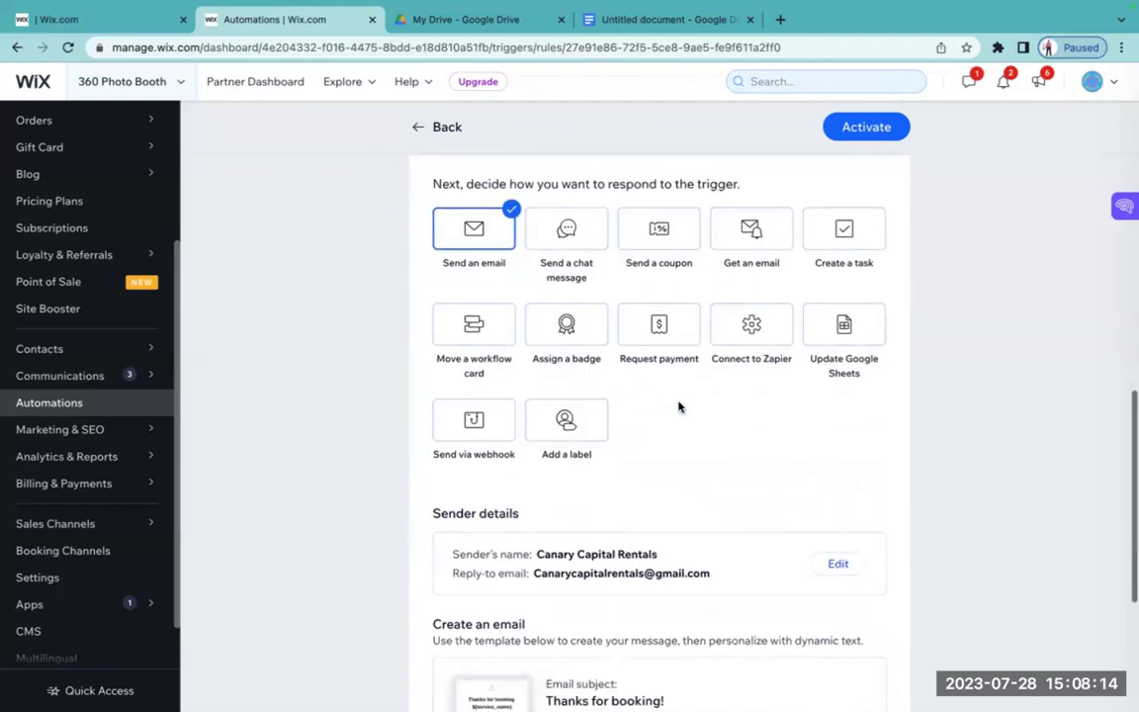
scroll(678, 406, "down", 2)
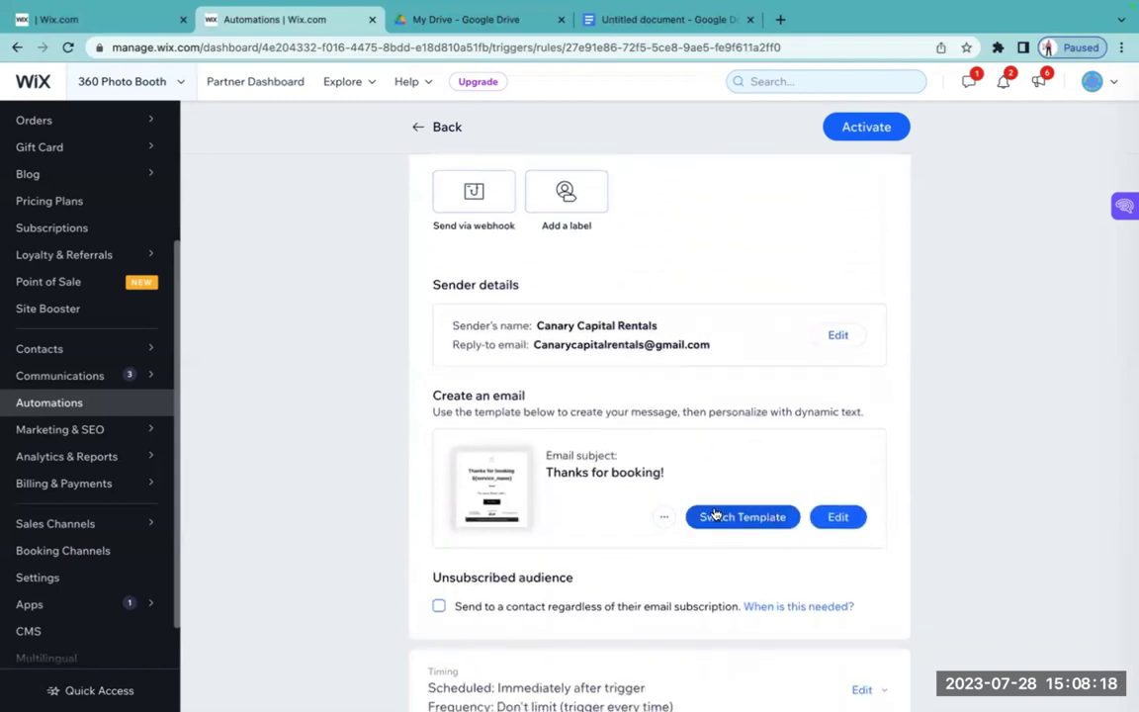
scroll(730, 464, "down", 1)
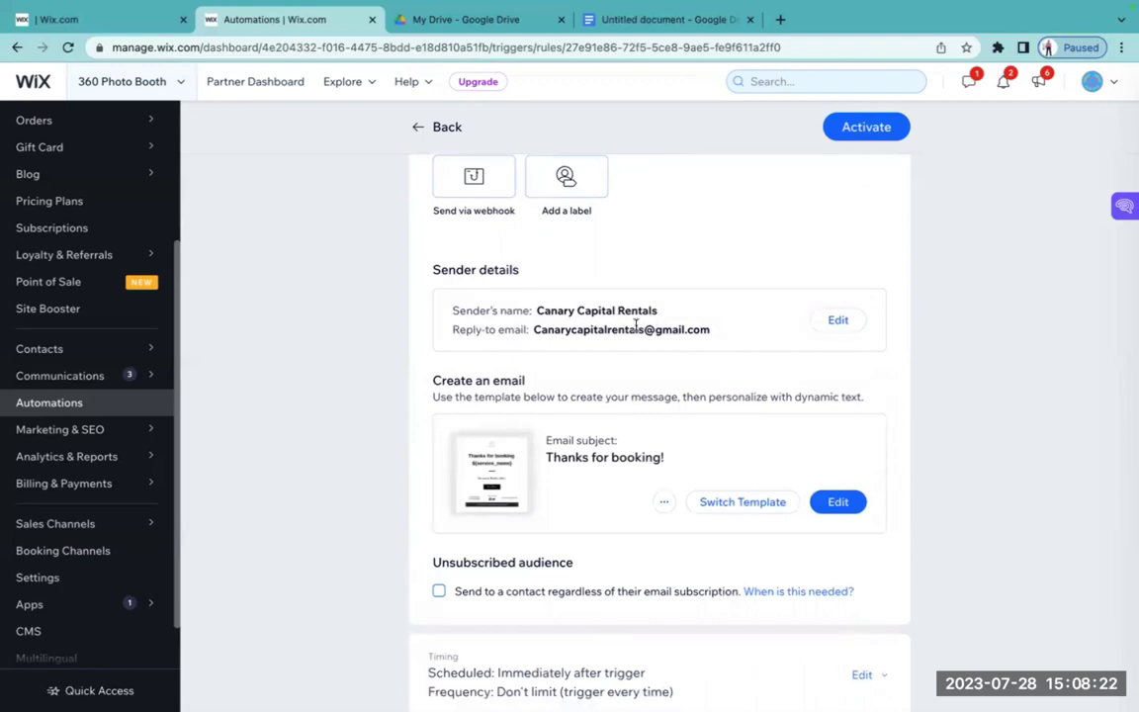
scroll(749, 421, "down", 1)
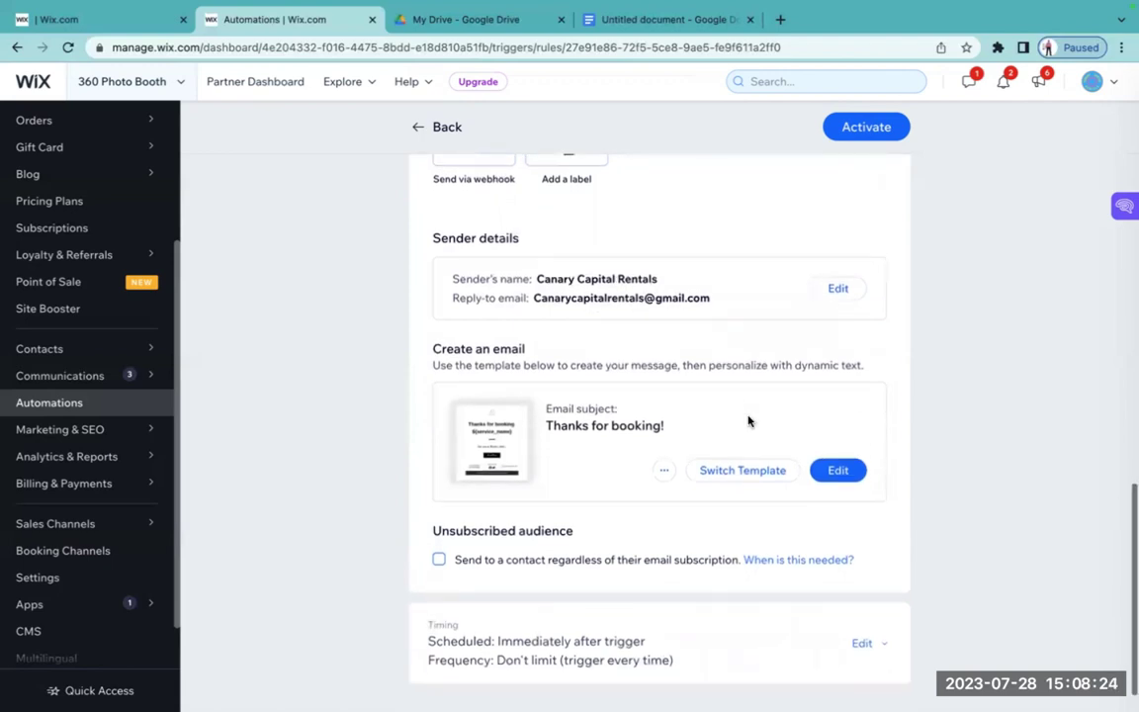
left_click(732, 470)
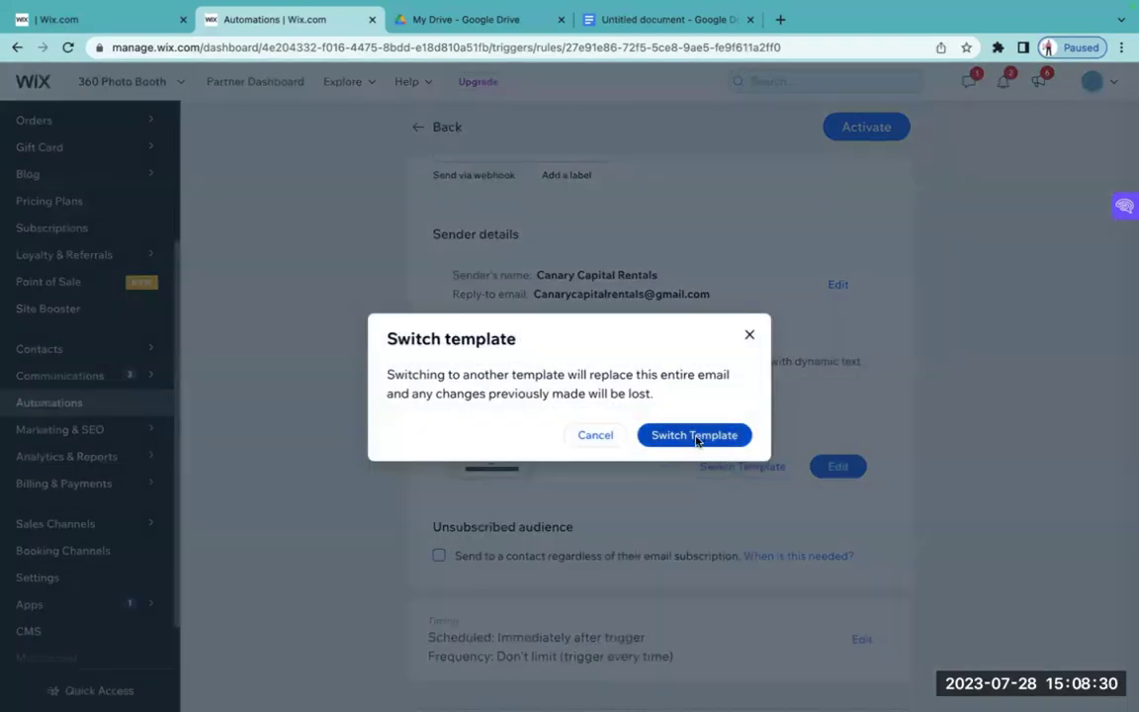
left_click(695, 436)
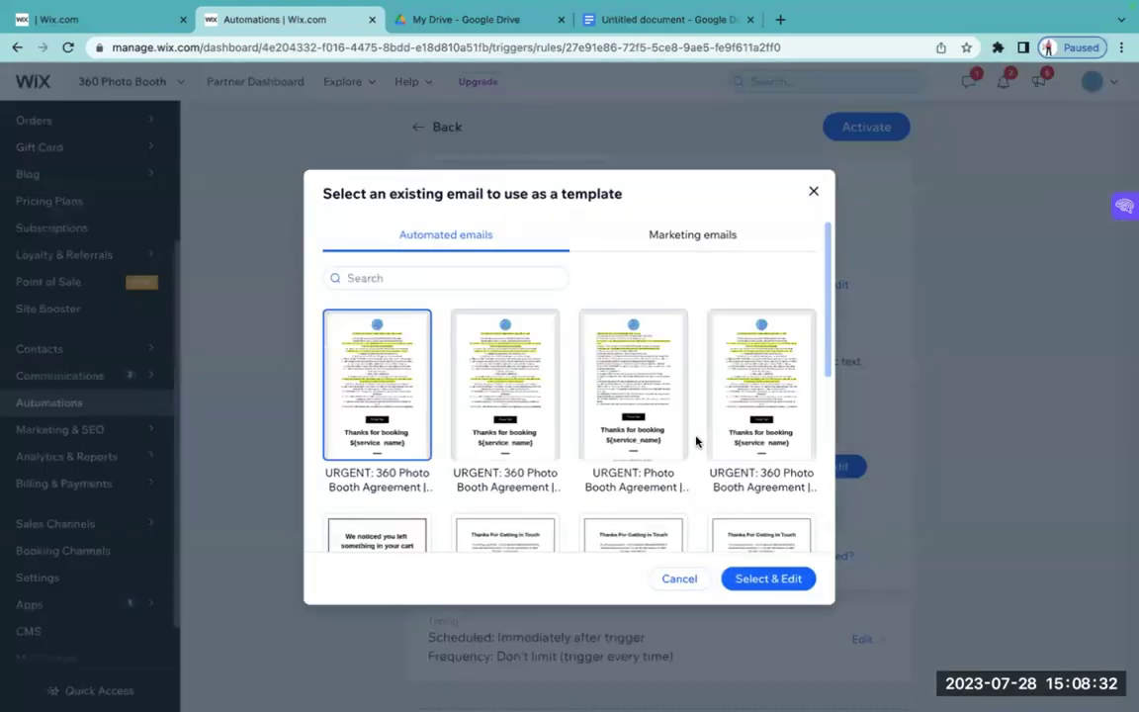
- Choose the first "Thanks For Getting in Touch" automated email as the template and open it for editing
scroll(633, 400, "down", 2)
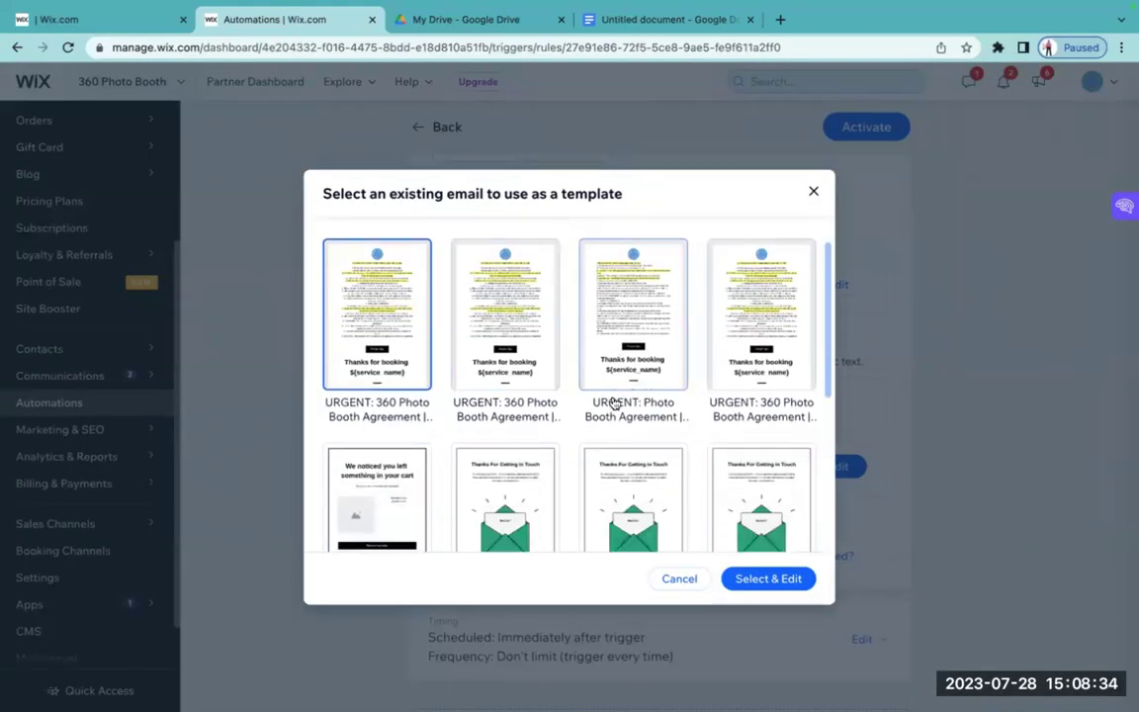
scroll(399, 399, "down", 1)
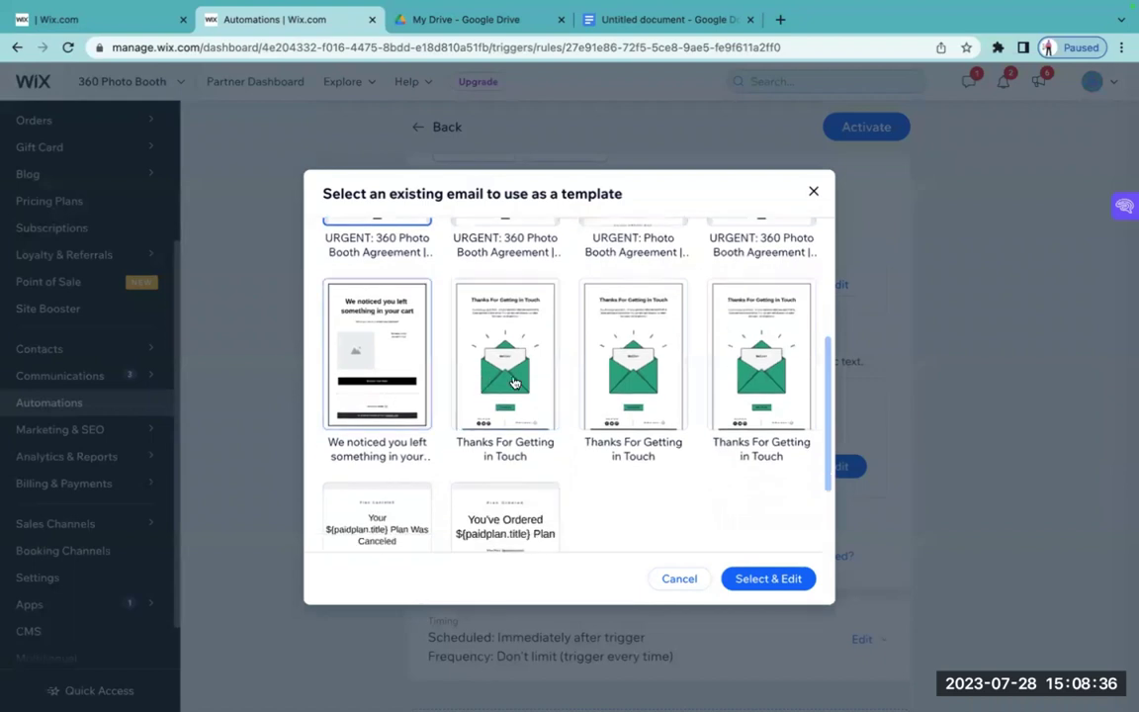
scroll(567, 375, "down", 2)
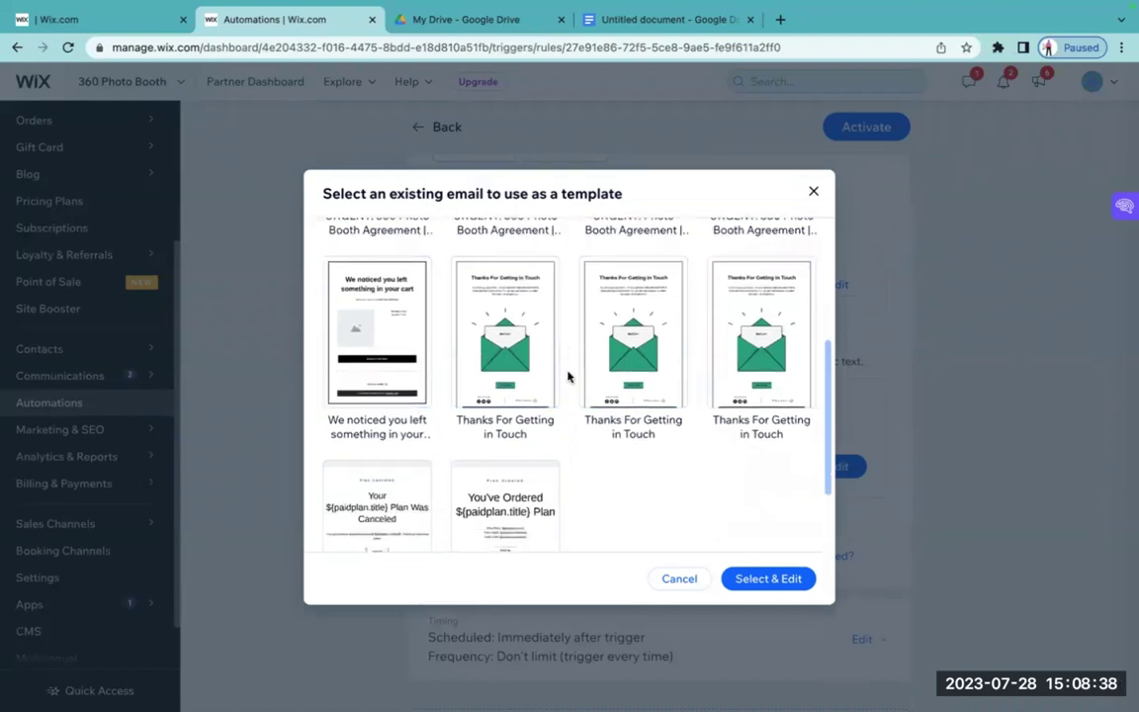
scroll(567, 375, "up", 3)
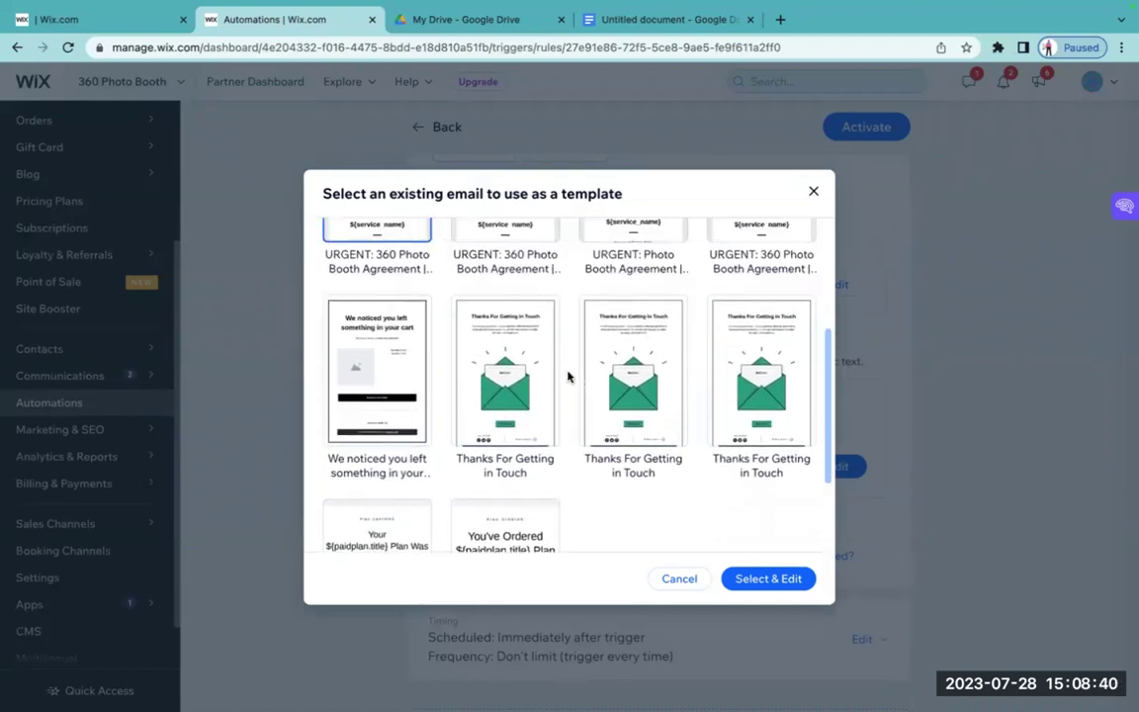
scroll(568, 375, "up", 1)
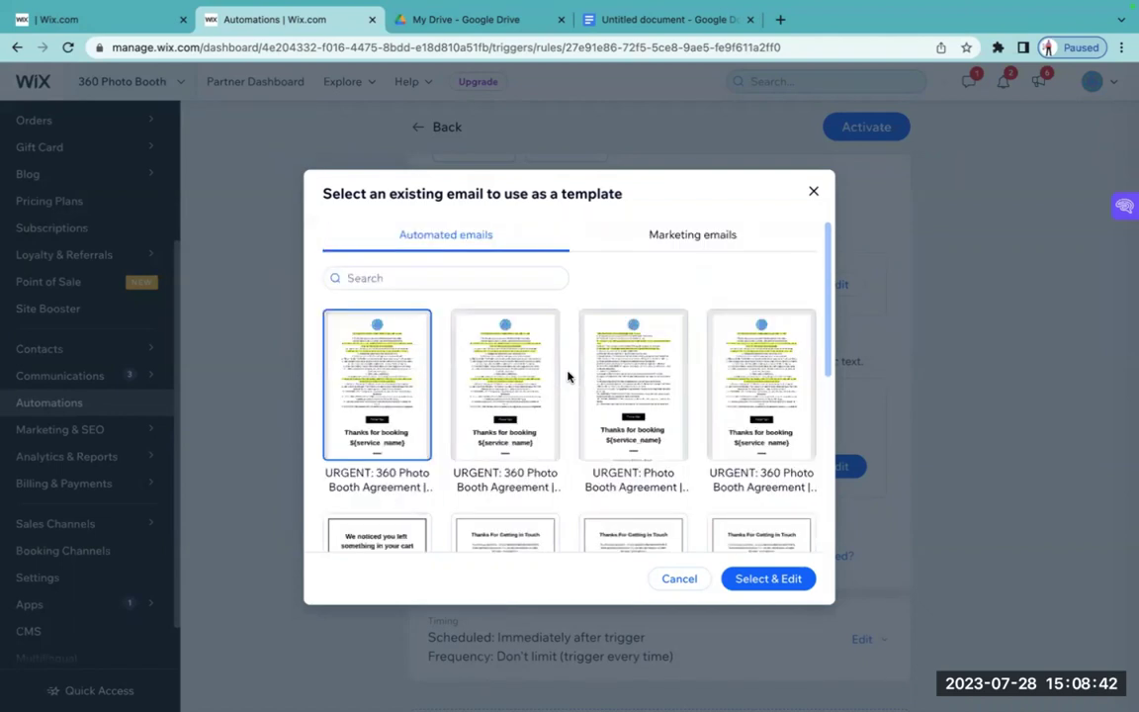
left_click(683, 246)
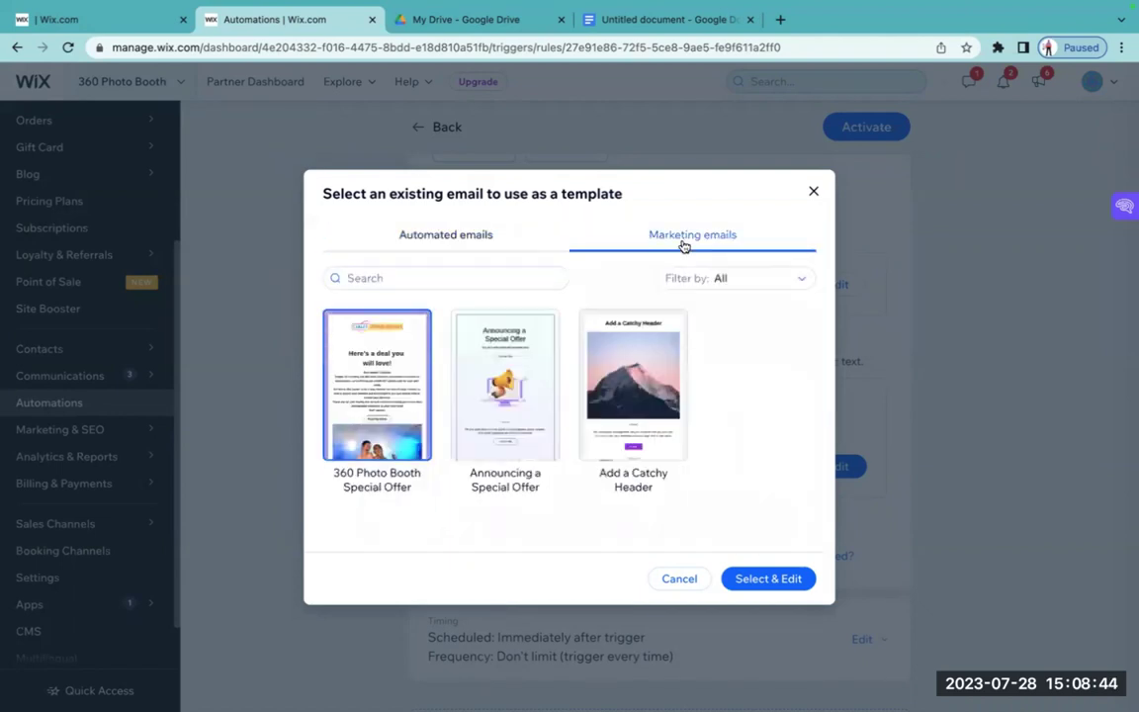
left_click(464, 247)
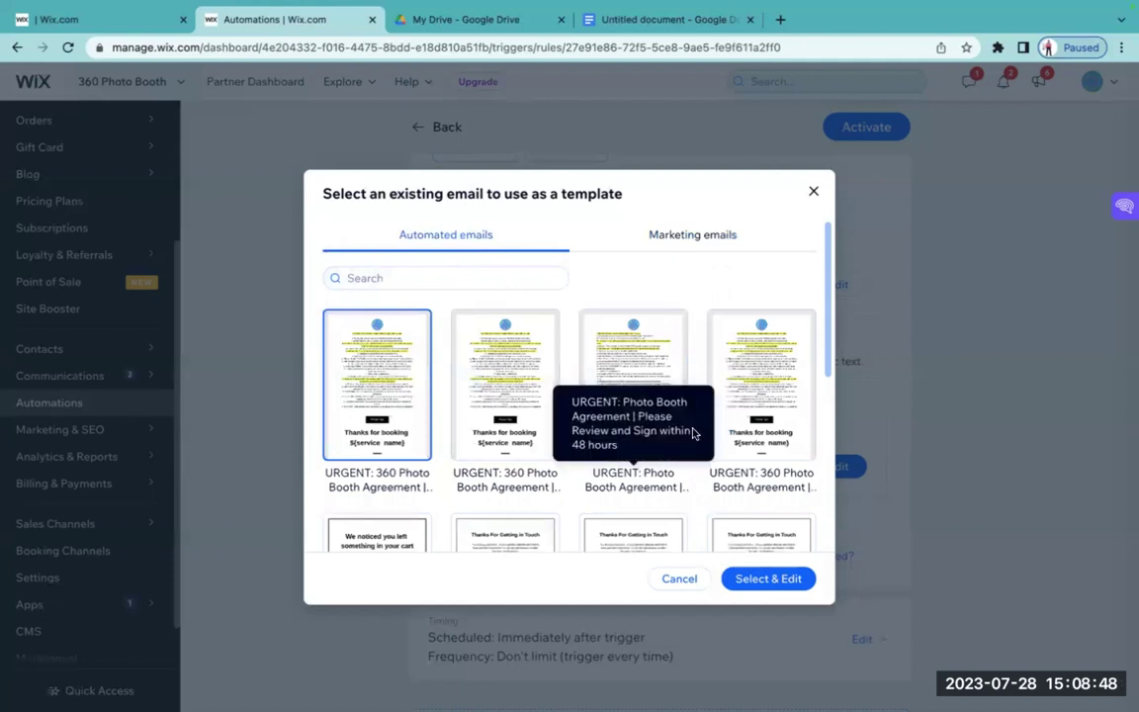
scroll(706, 521, "down", 3)
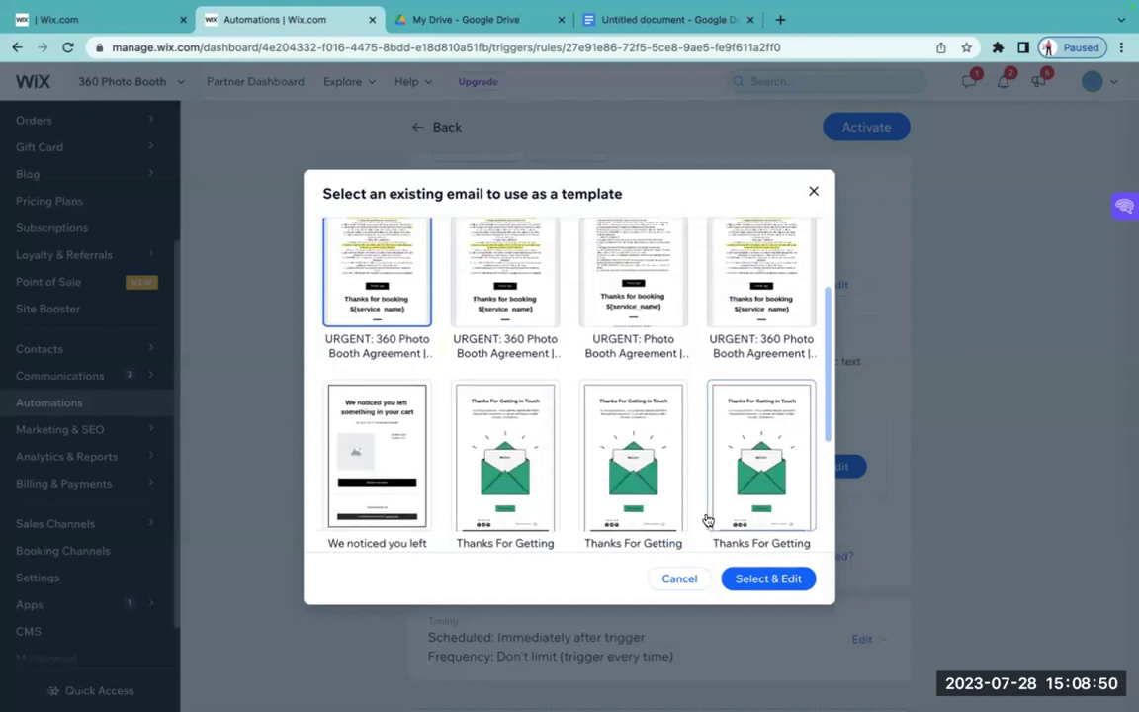
left_click(501, 461)
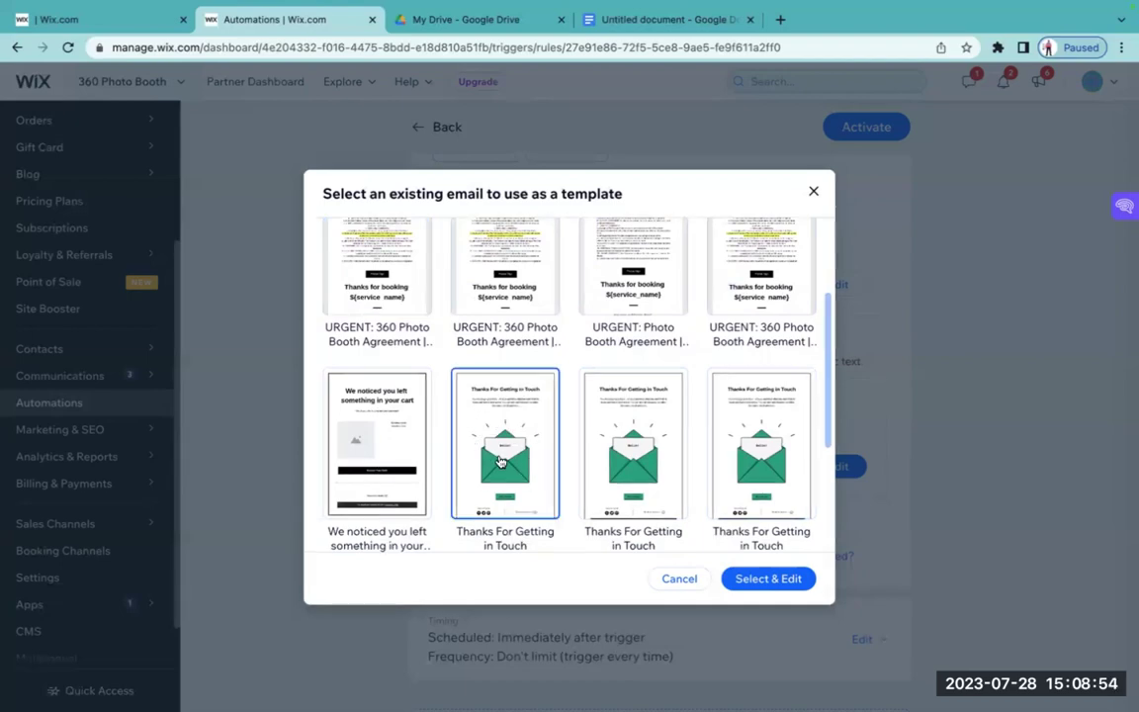
left_click(764, 583)
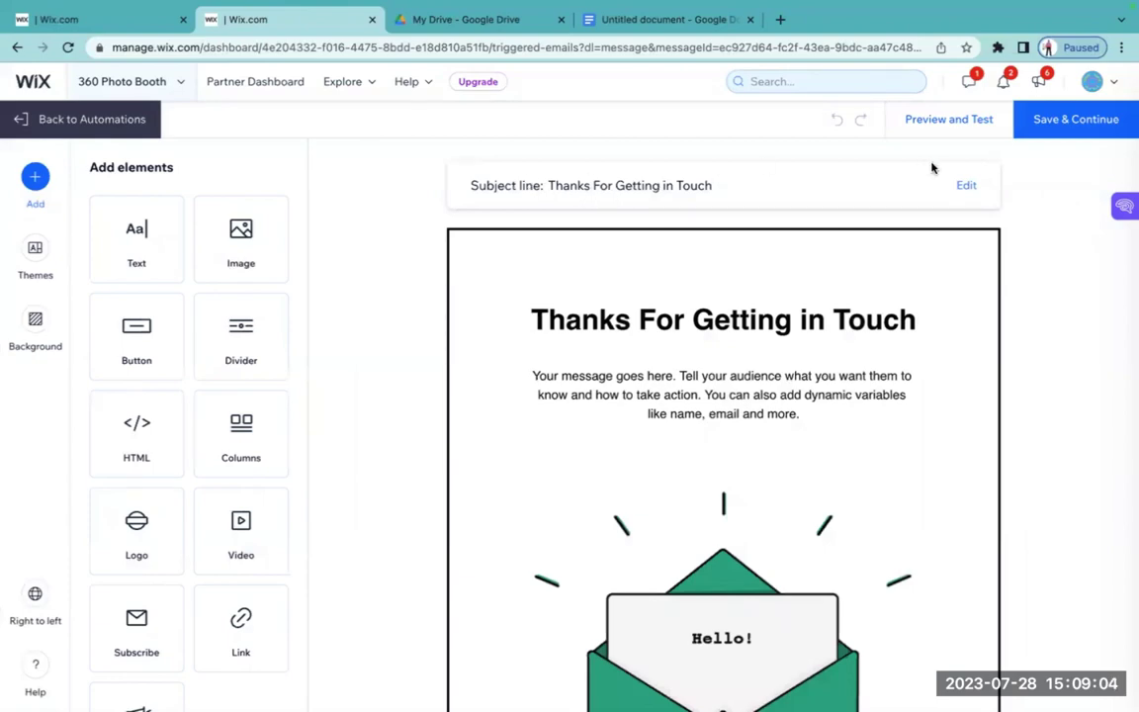
- Replace the email's subject line with "Please review sign 48hrs" and save it
left_click(965, 186)
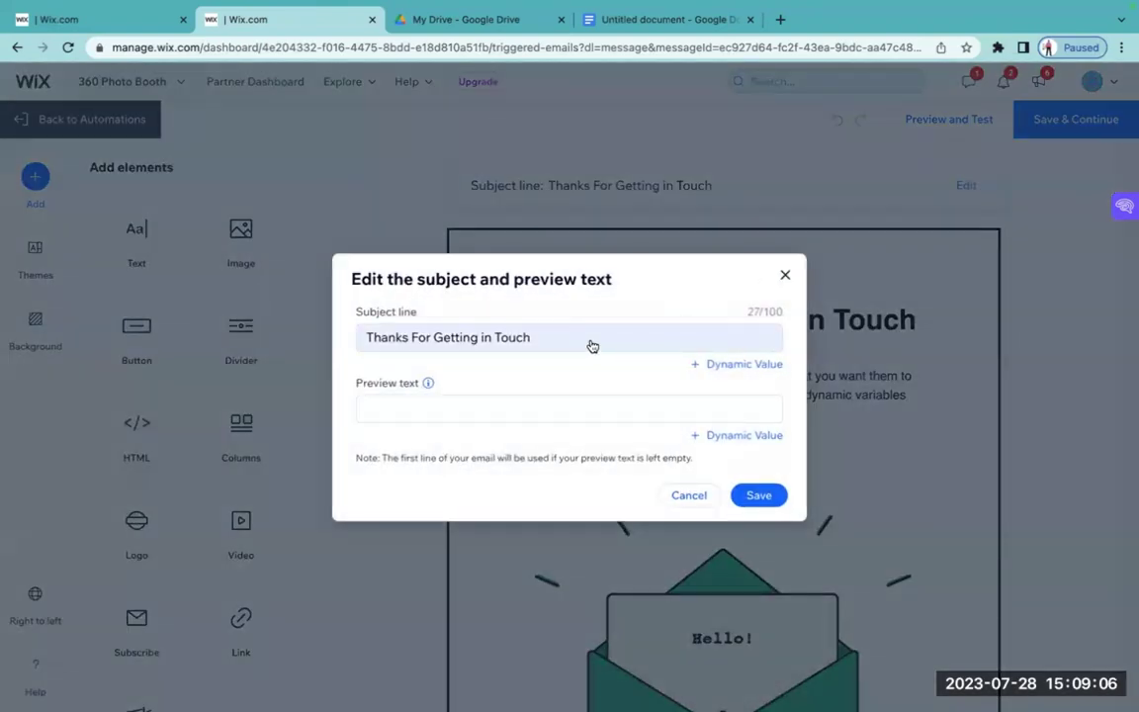
left_click(562, 337)
key("ctrl+a")
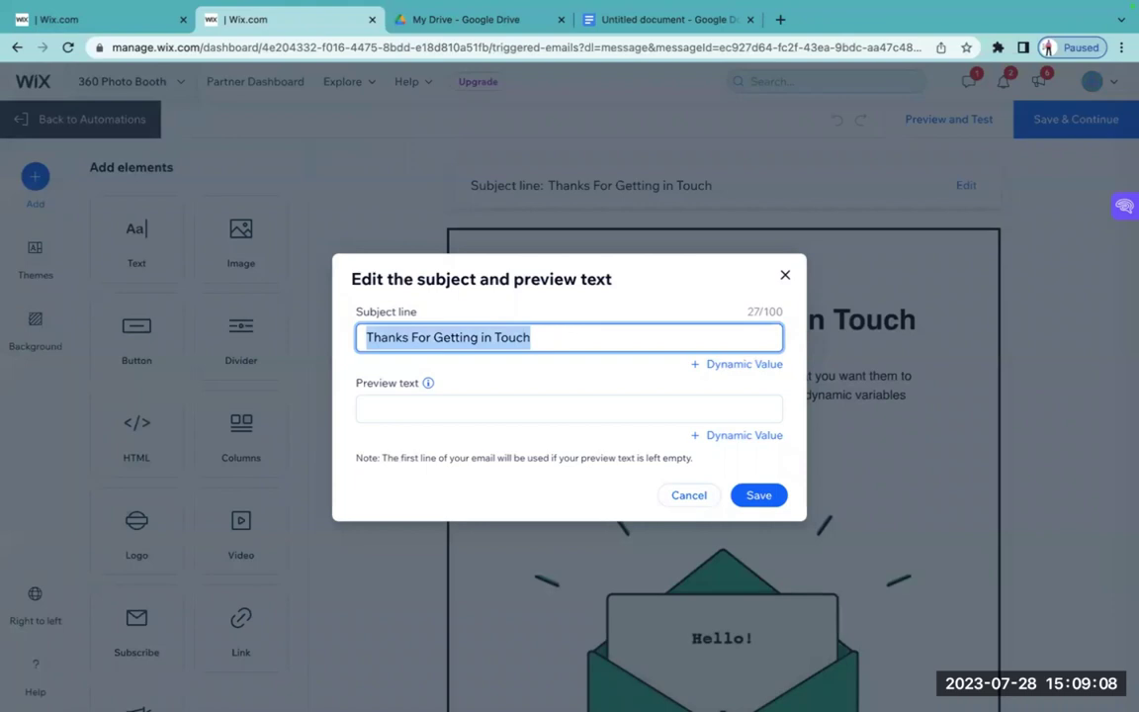
type("Please rive")
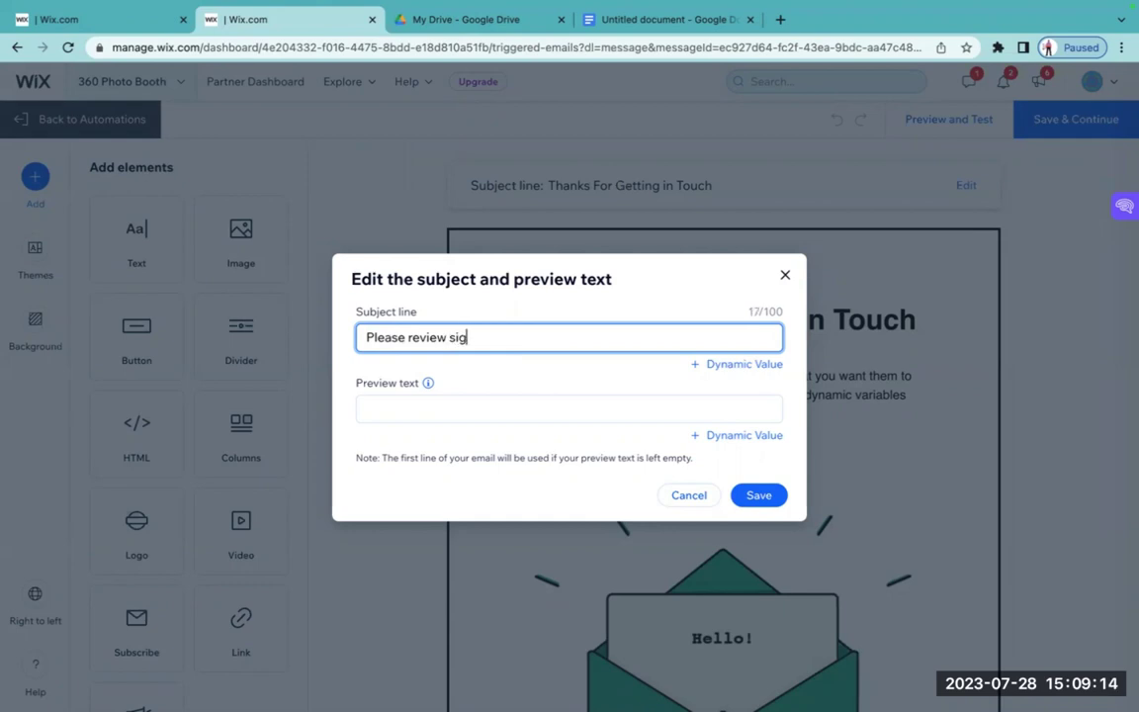
type("ew sign 48hrs")
left_click(757, 494)
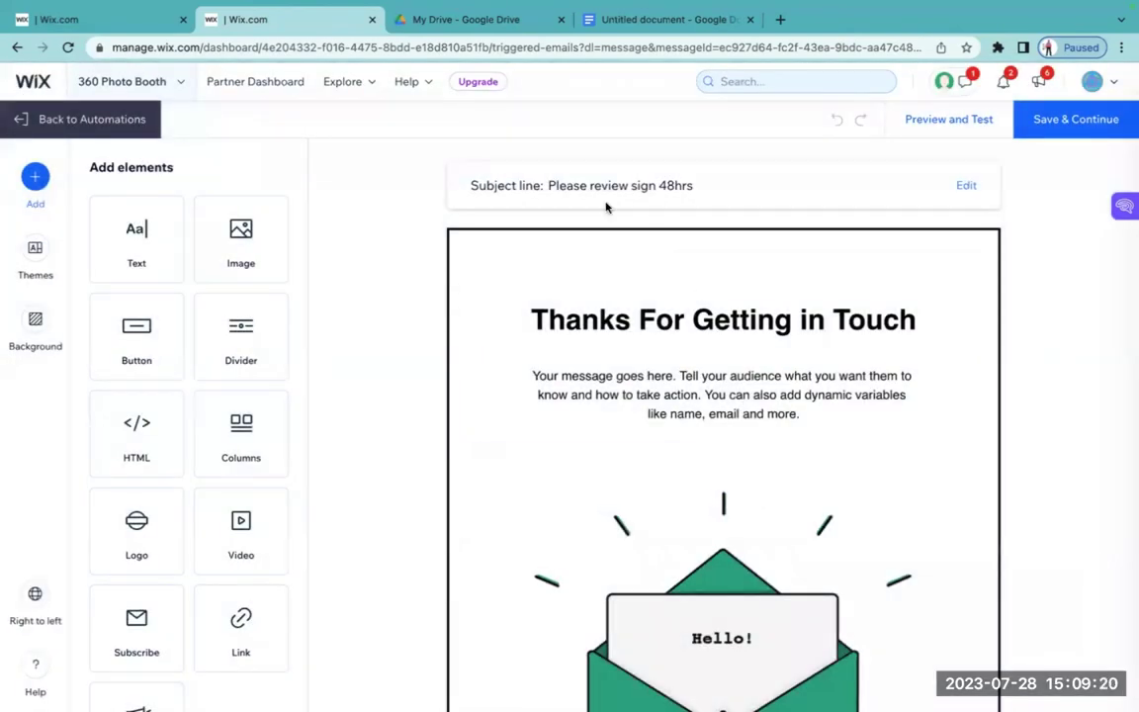
- Delete the "Thanks For Getting in Touch" heading text from the email body and look through the text block's design options
left_click(703, 321)
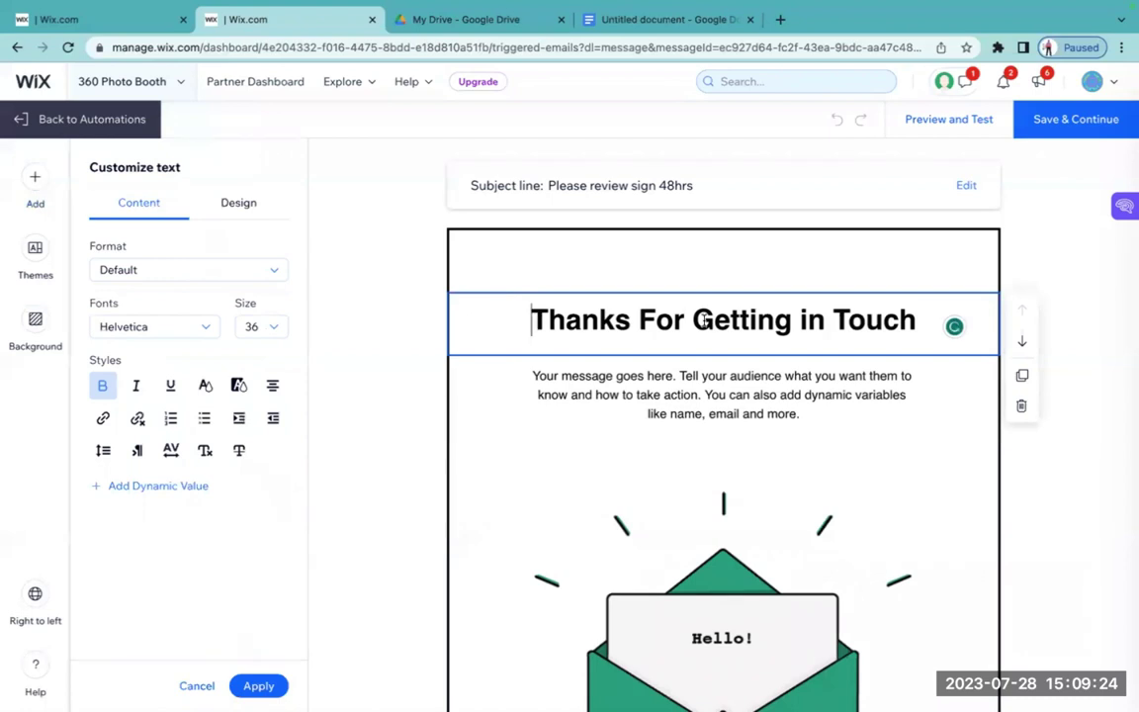
triple_click(704, 321)
key("BackSpace")
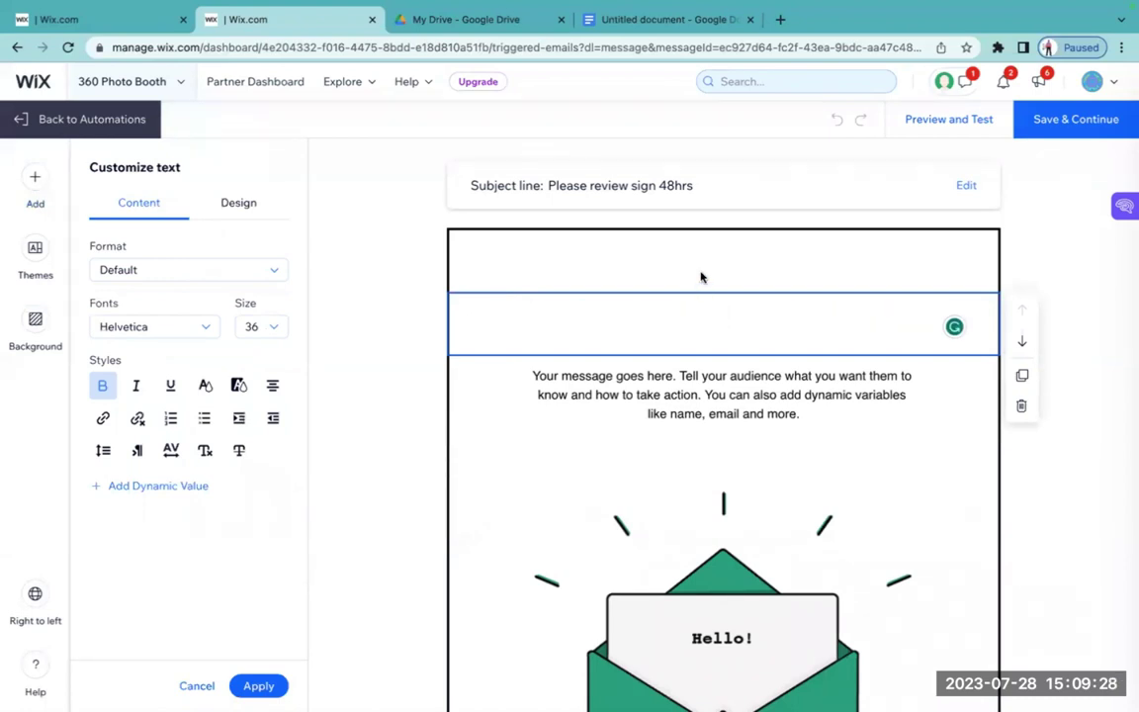
left_click(700, 274)
left_click(701, 314)
left_click(239, 208)
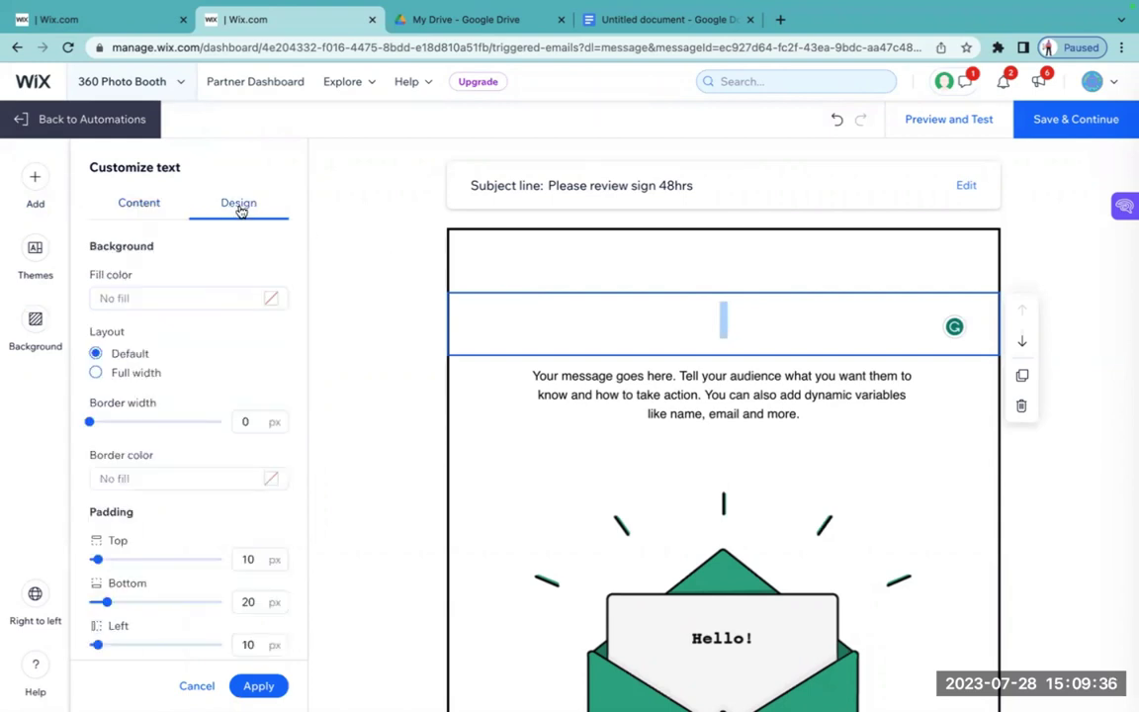
left_click(143, 203)
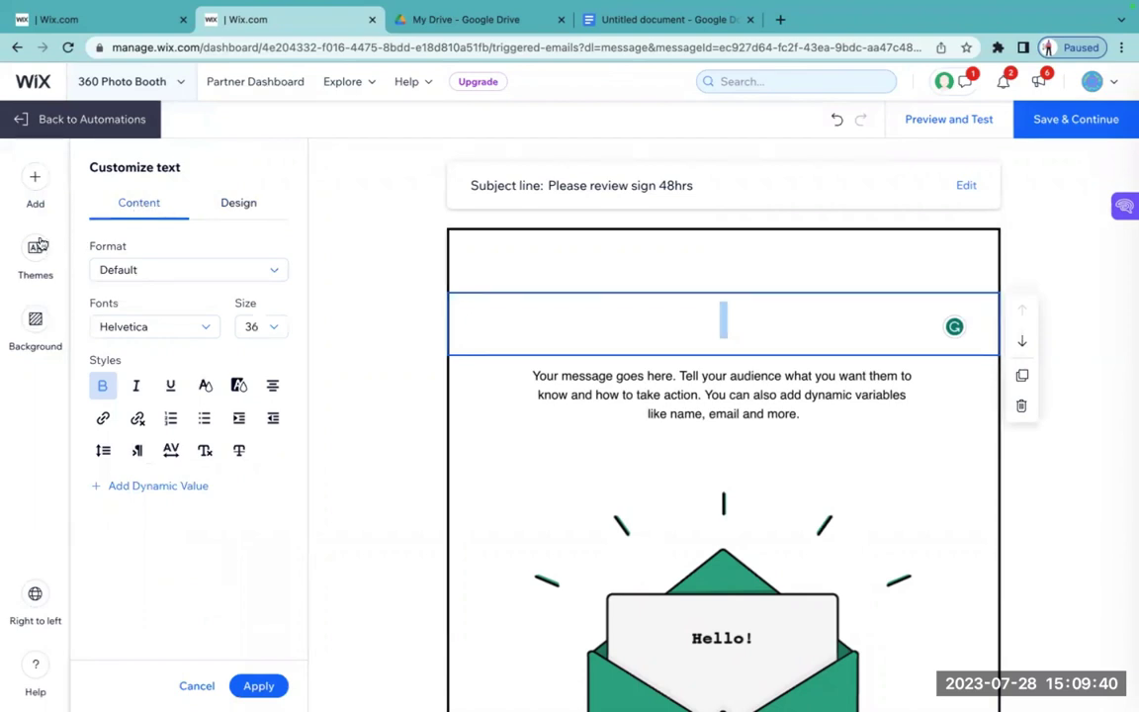
- Insert the Canary Capital Rentals logo, Transparent.png, from the site files as an image and move it above the empty heading block
left_click(38, 190)
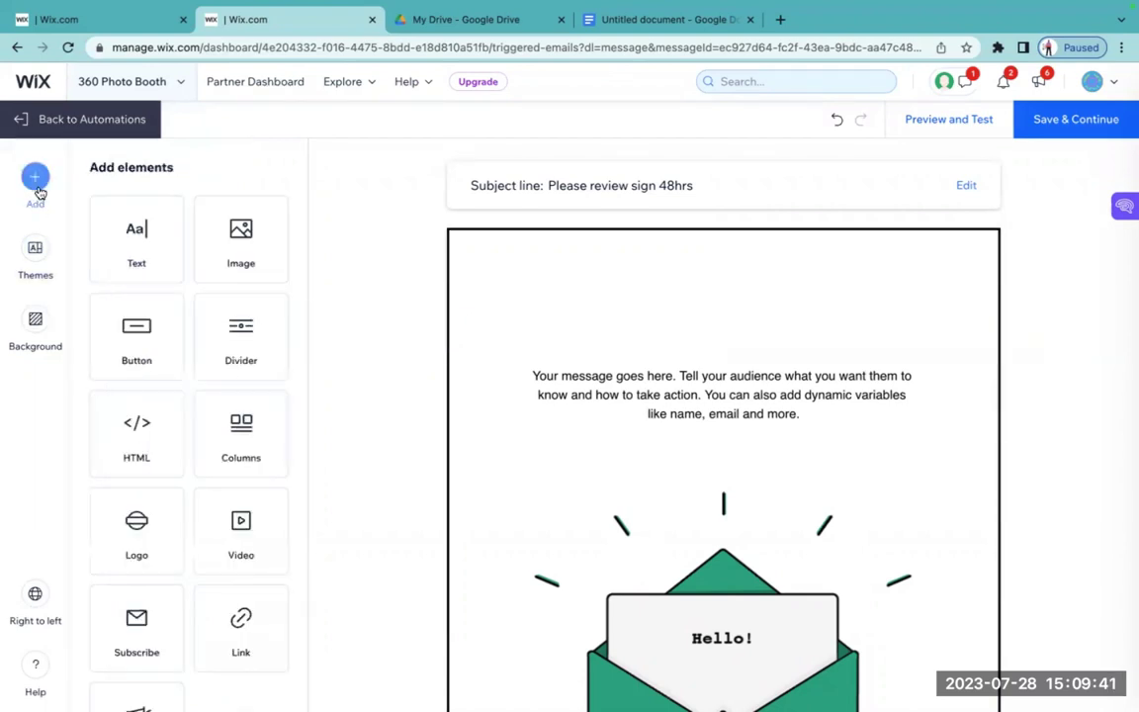
left_click(246, 260)
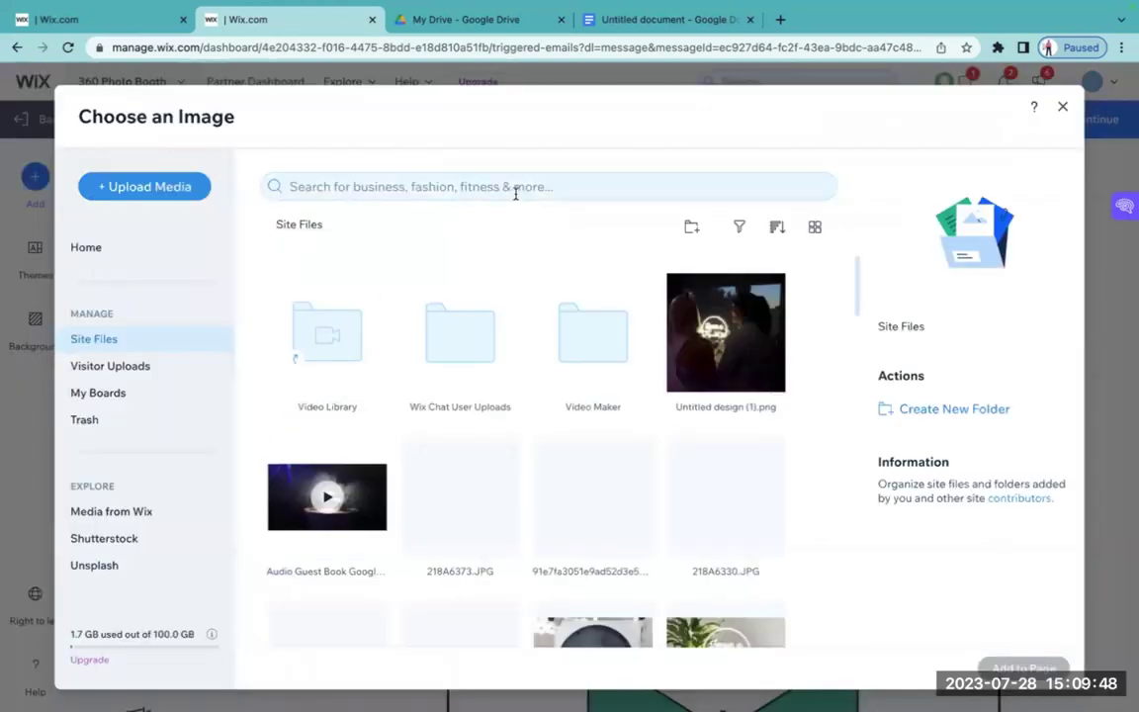
scroll(533, 281, "down", 3)
scroll(531, 283, "down", 10)
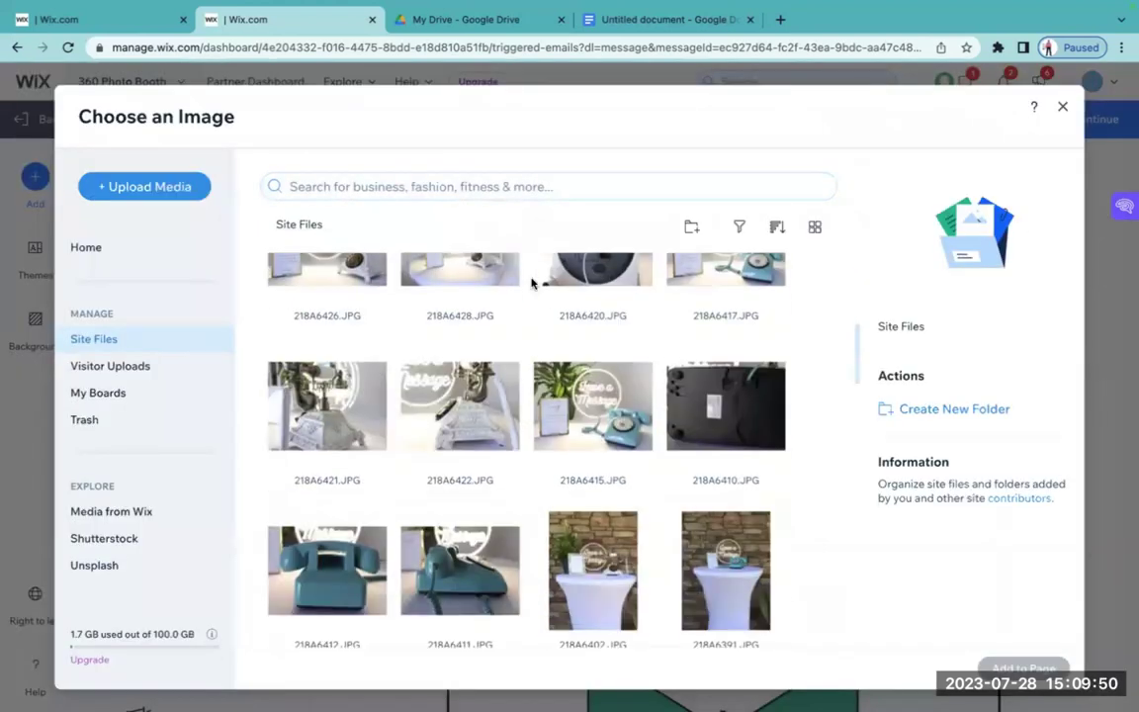
scroll(531, 284, "down", 1)
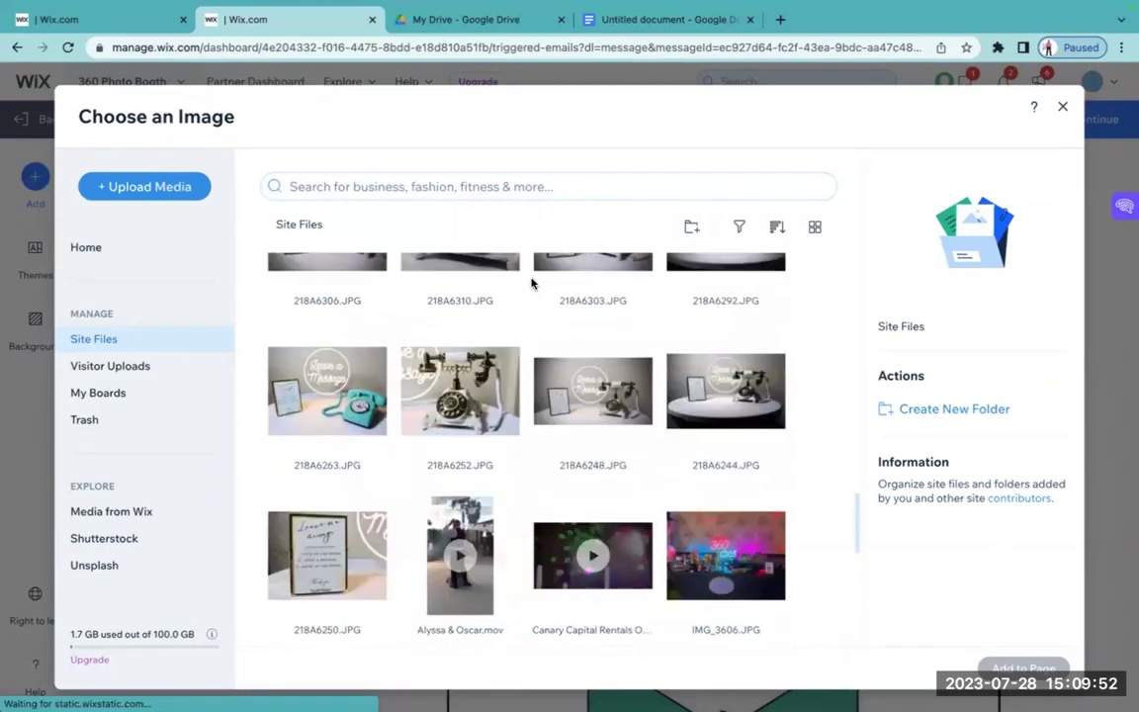
scroll(530, 284, "up", 10)
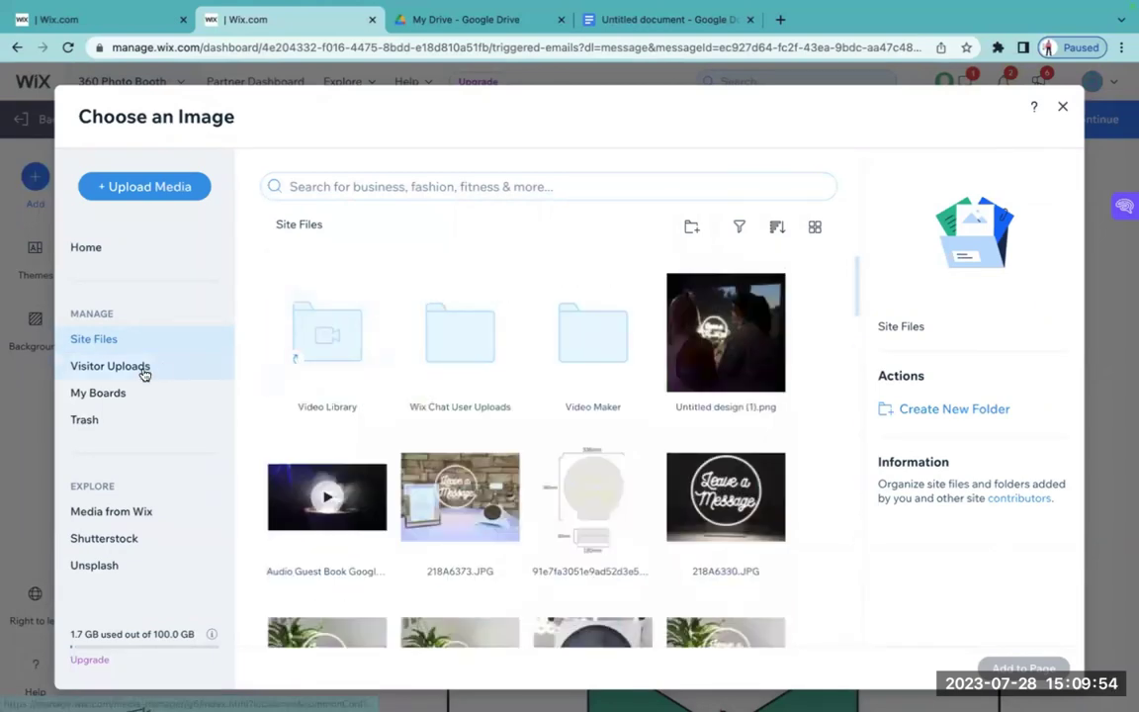
scroll(534, 374, "down", 10)
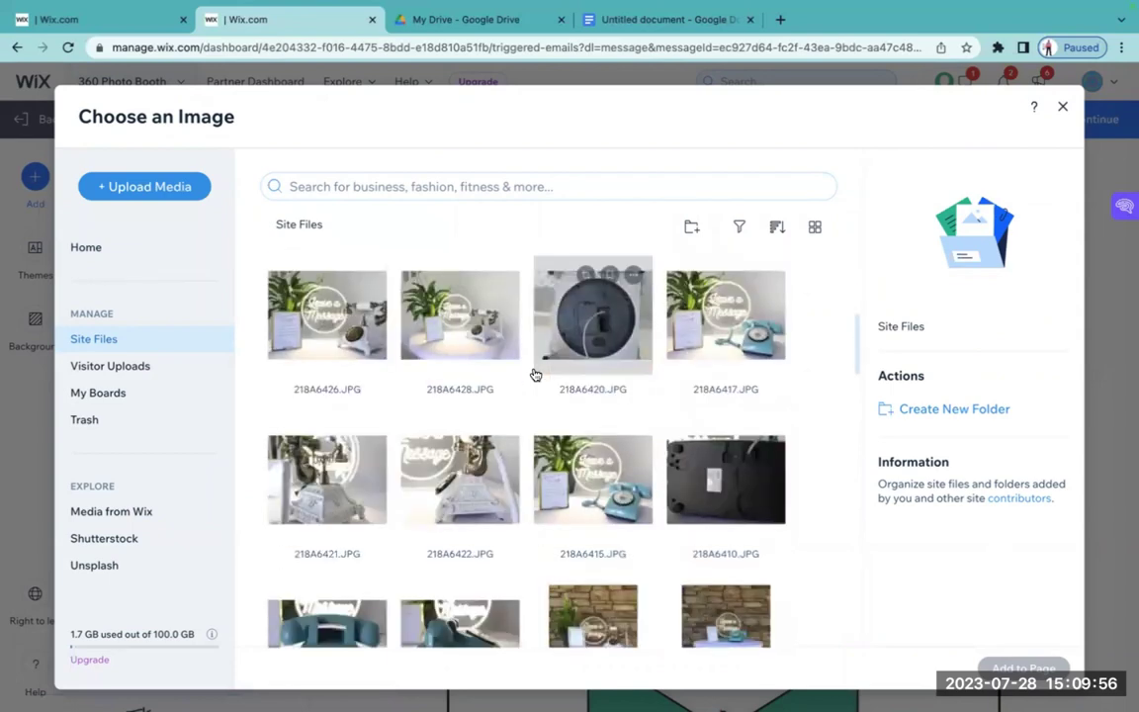
scroll(534, 373, "down", 10)
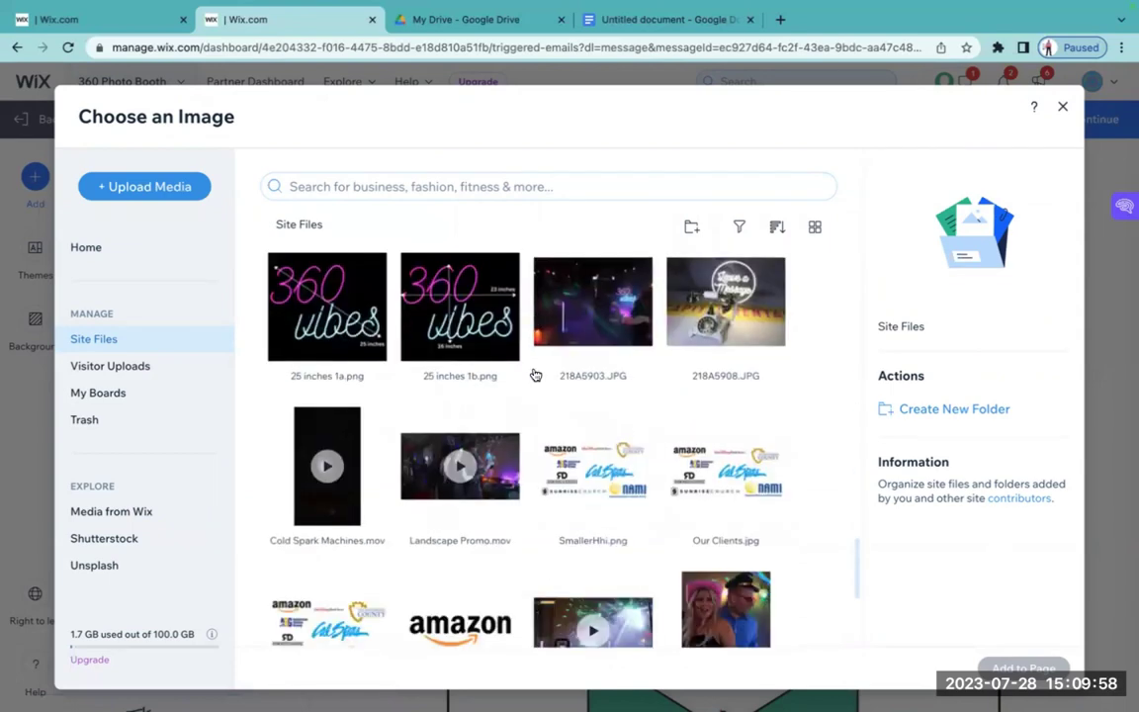
scroll(534, 374, "down", 8)
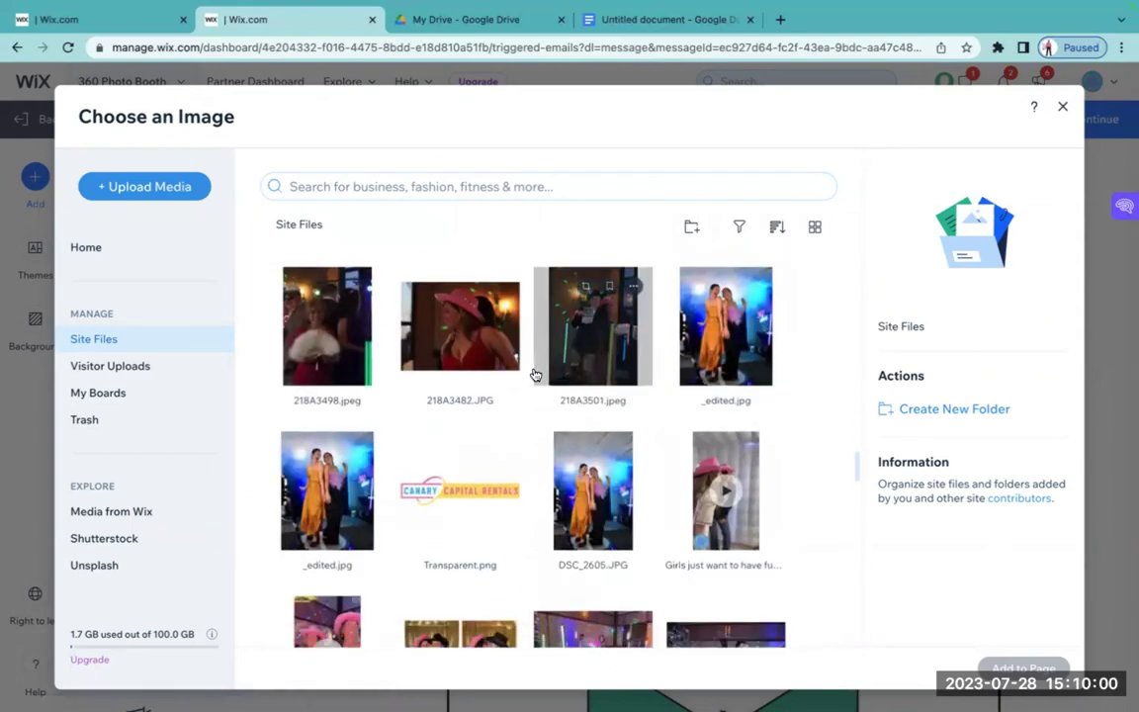
left_click(474, 466)
left_click_drag(786, 115, 696, 79)
left_click(728, 123)
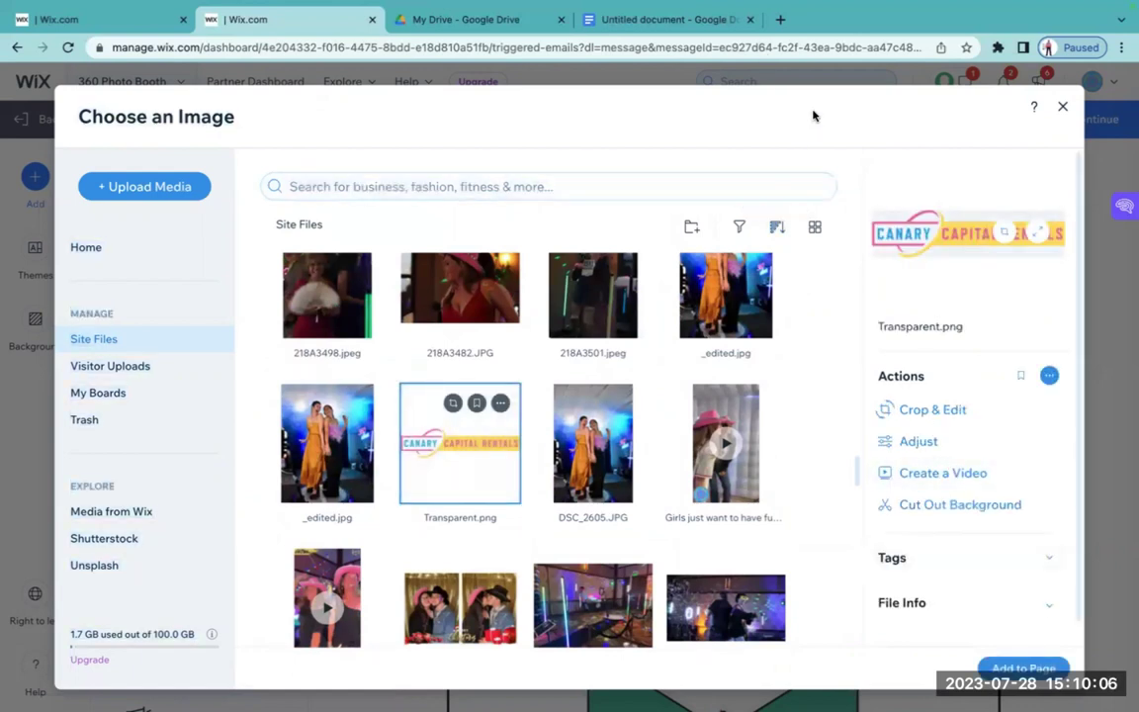
double_click(472, 467)
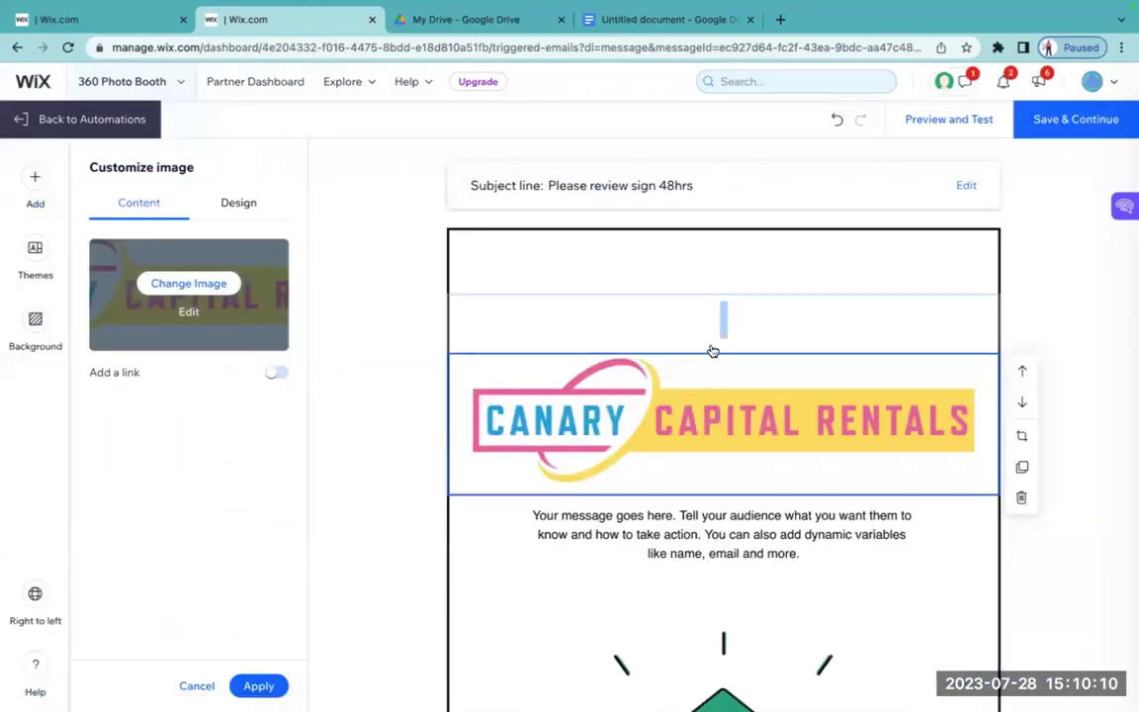
left_click(1022, 371)
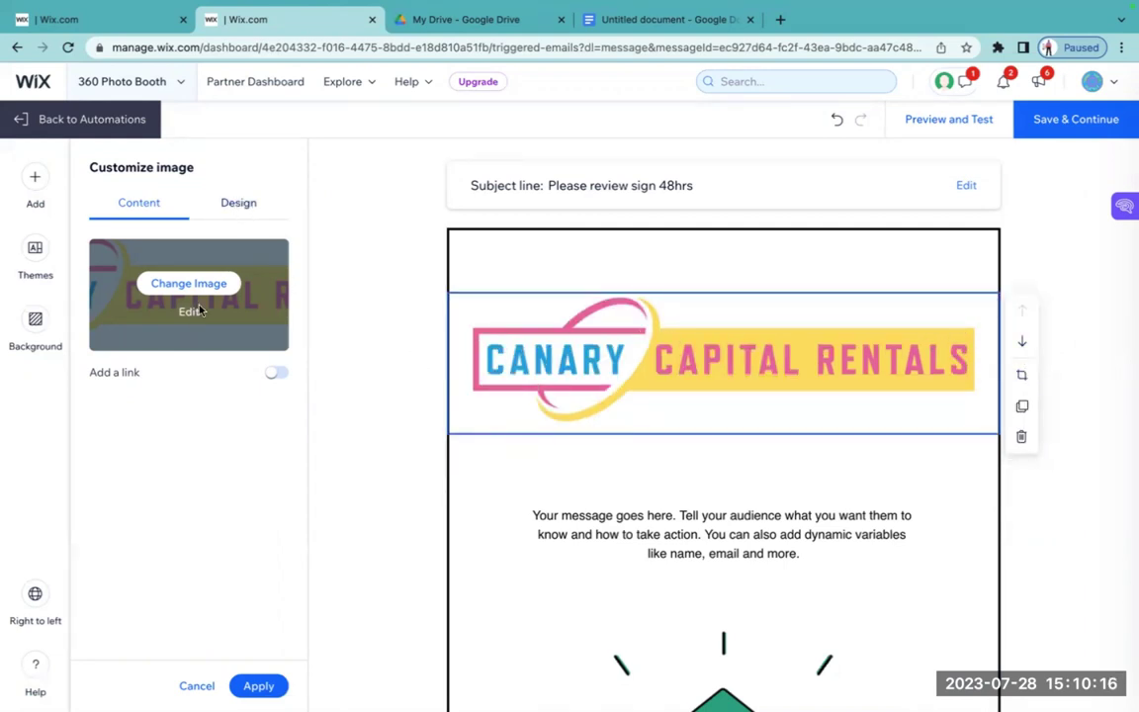
left_click(237, 202)
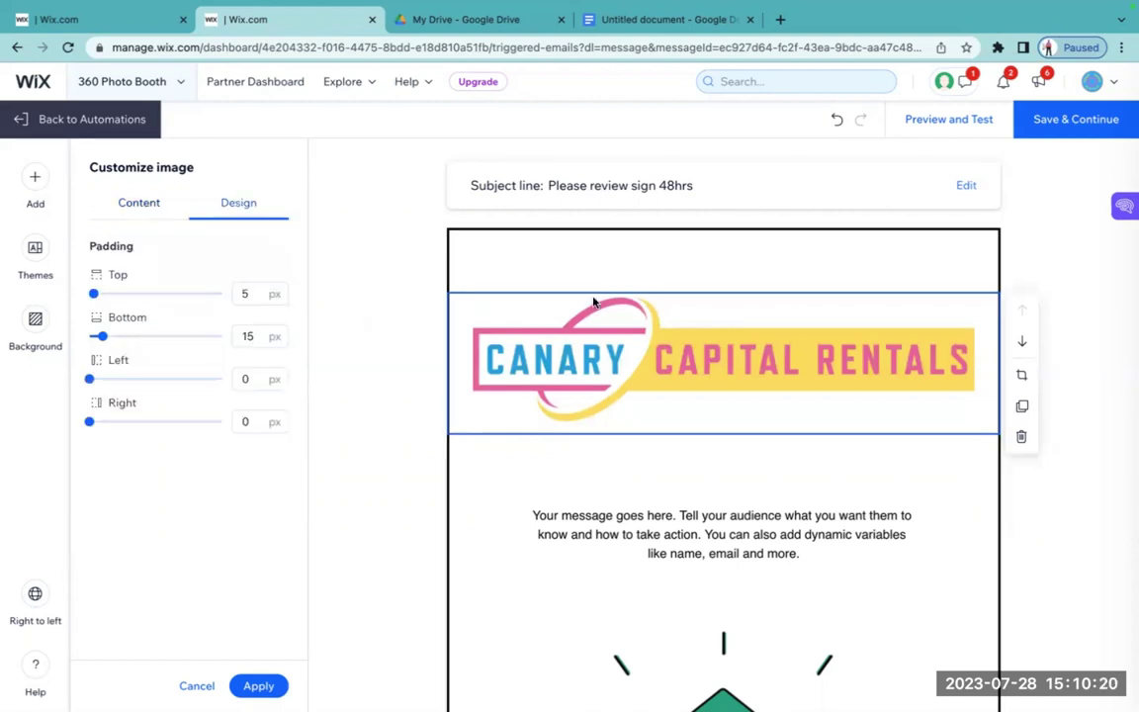
- Delete the placeholder "Your message goes here" paragraph from the text block below the logo
scroll(593, 302, "down", 2)
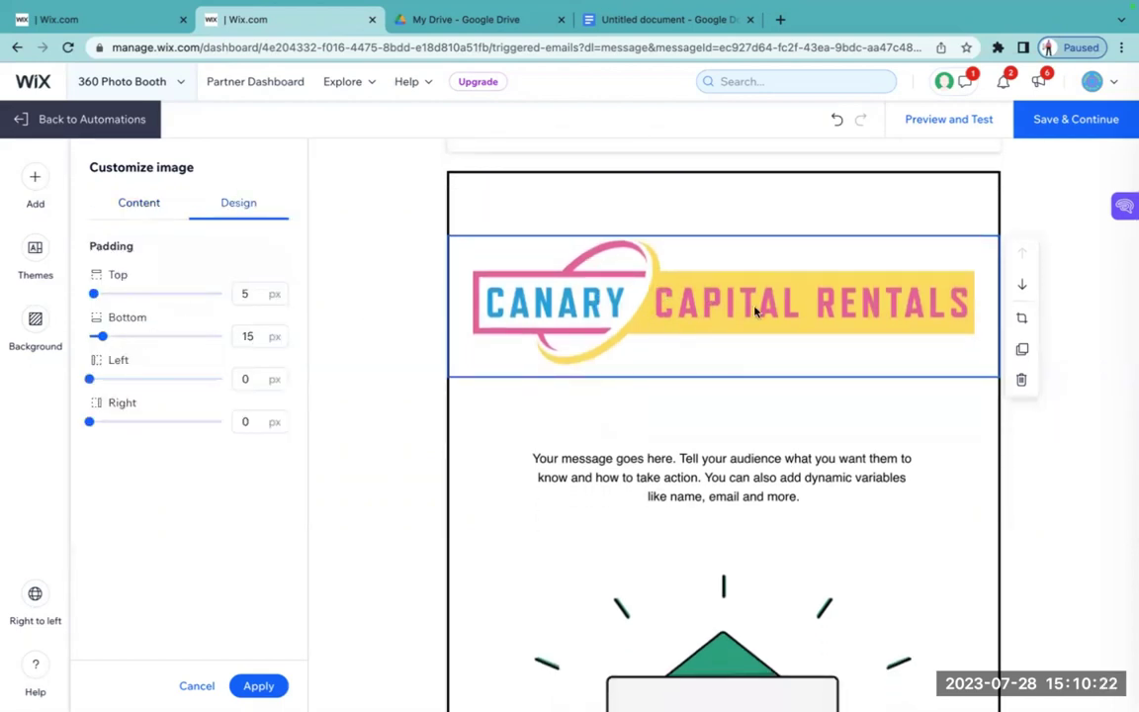
scroll(683, 349, "down", 5)
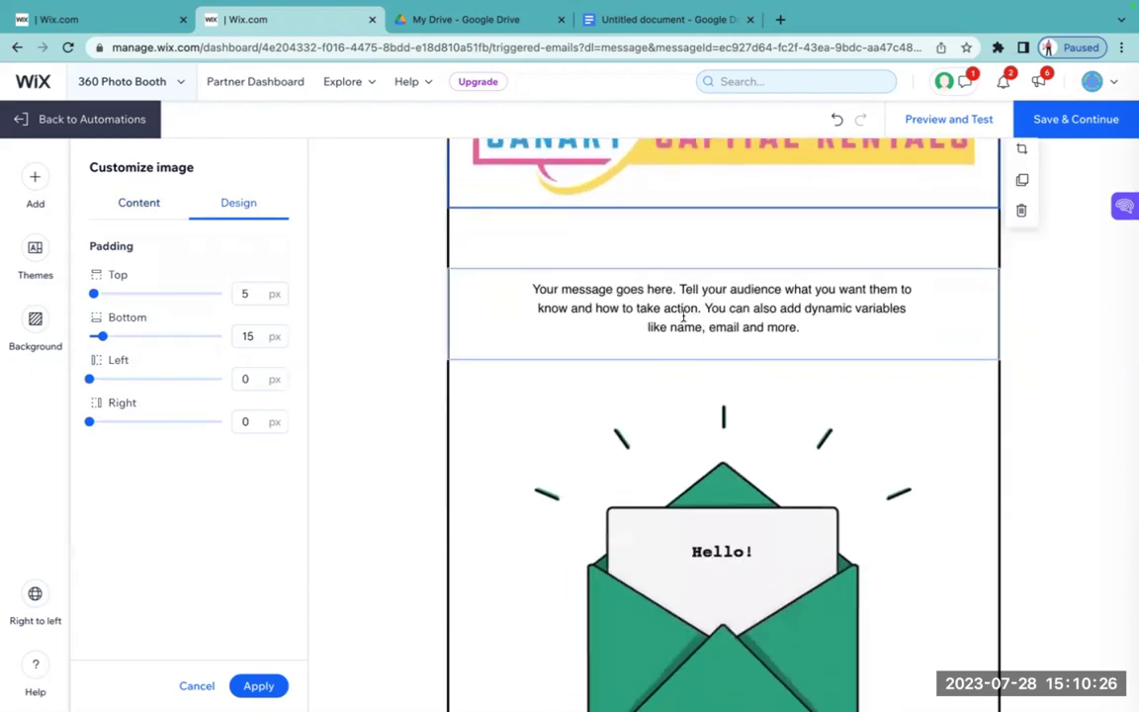
left_click(684, 315)
left_click(703, 309)
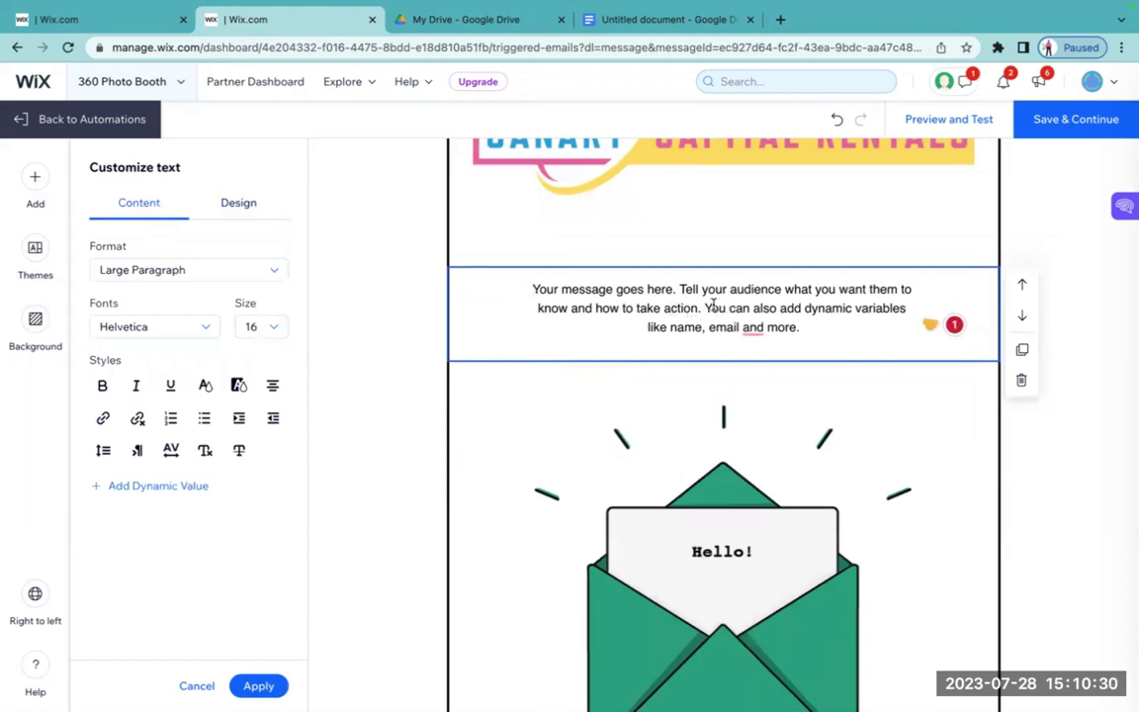
scroll(712, 305, "down", 1)
scroll(711, 304, "up", 1)
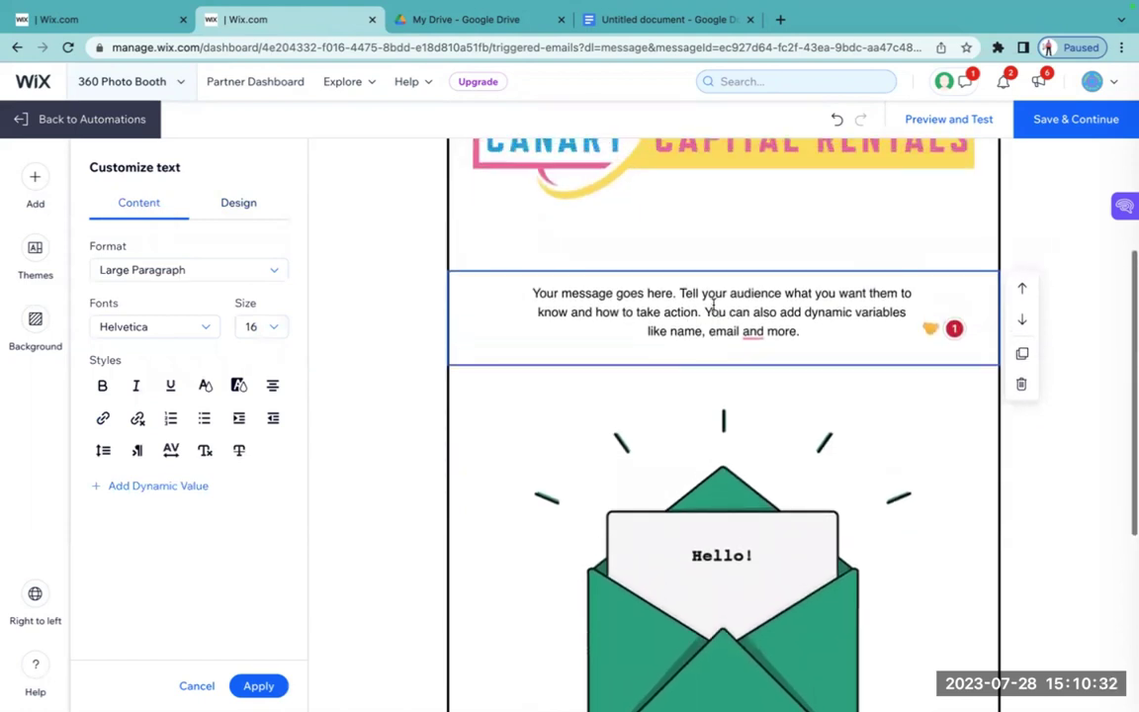
left_click_drag(802, 331, 514, 297)
key("BackSpace")
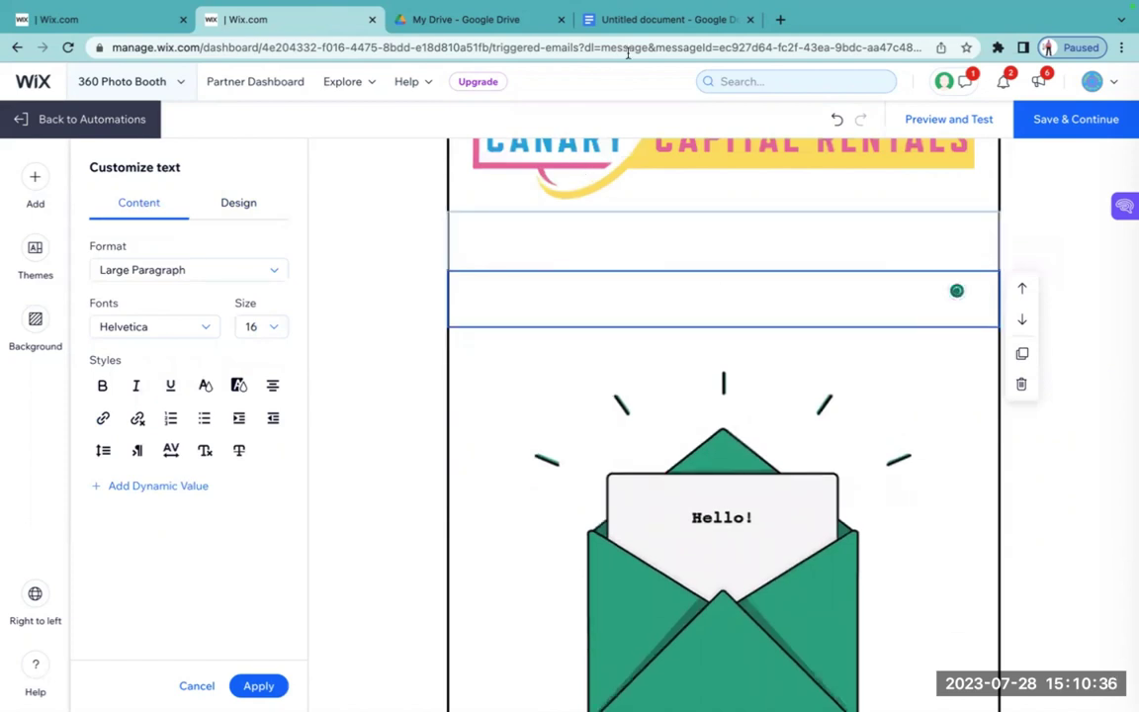
- Switch to the untitled Google Docs document and copy the complete 360 Photo Booth contract, from its title line through section IX
left_click(648, 20)
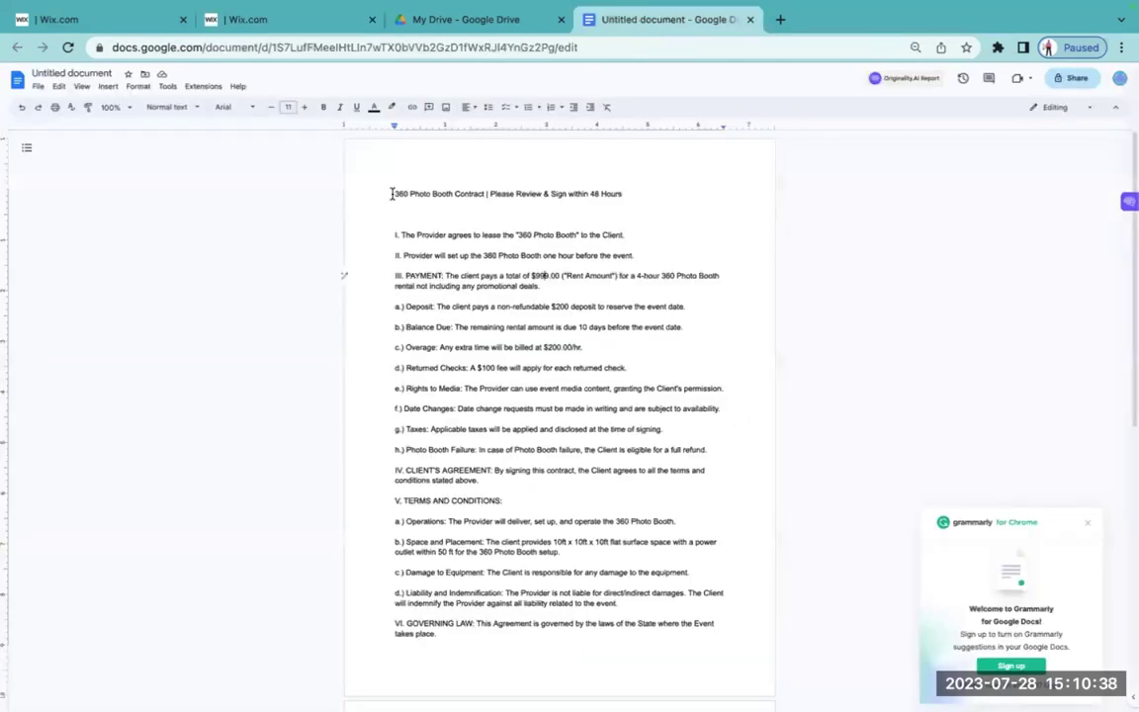
left_click_drag(391, 194, 486, 698)
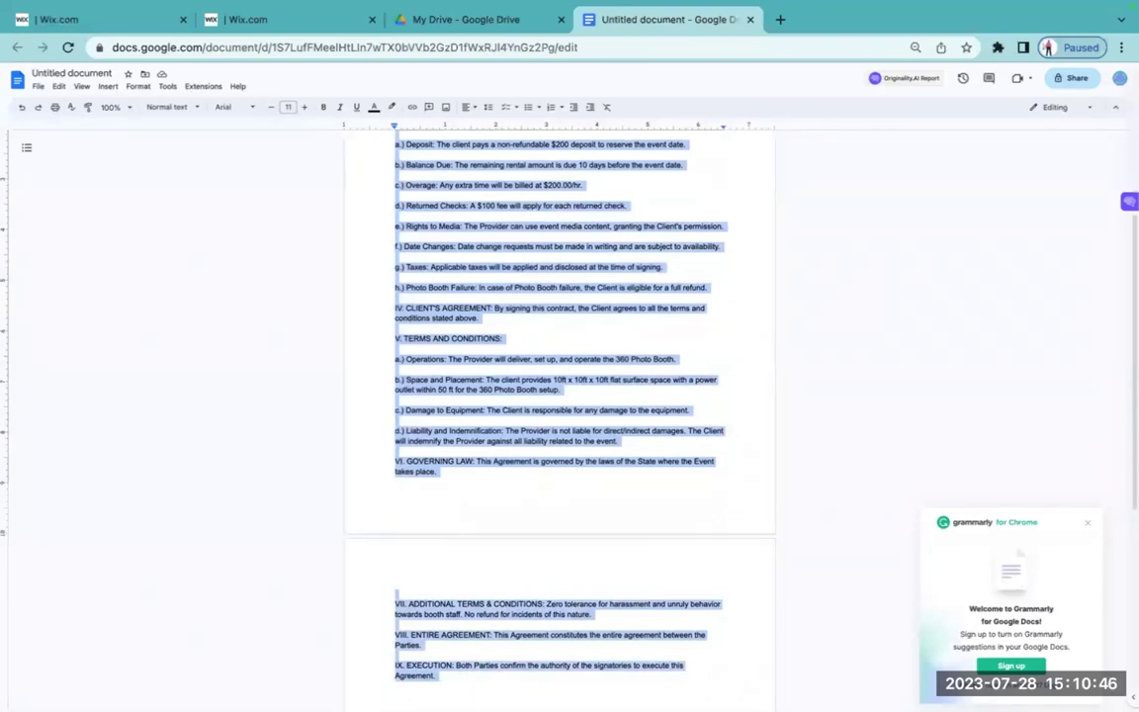
scroll(480, 495, "down", 3)
scroll(481, 449, "up", 2)
right_click(504, 297)
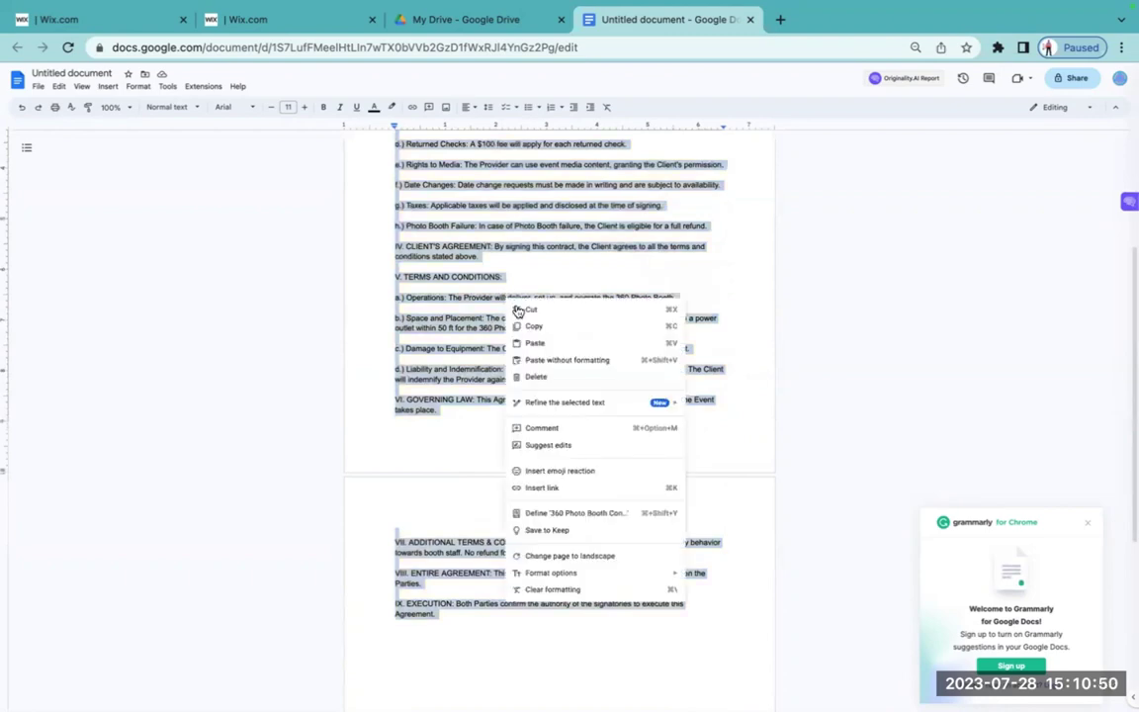
left_click(534, 325)
- Return to the Wix email editor, paste the copied contract into the empty text block below the logo, and look it over
left_click(497, 20)
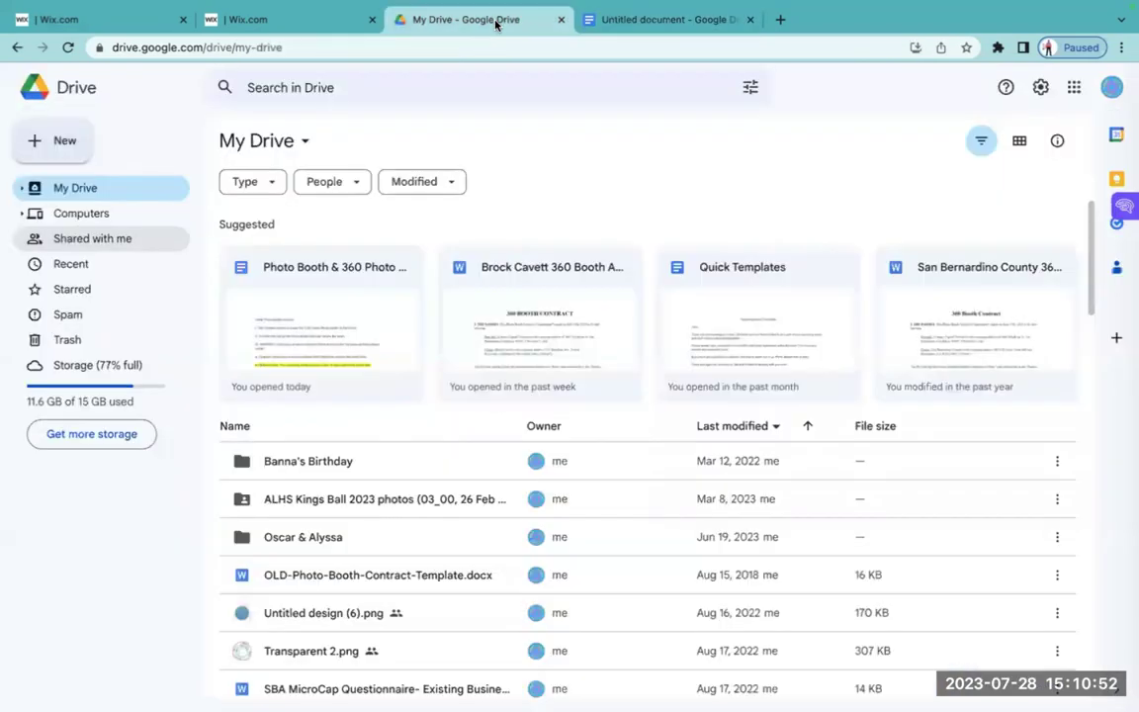
left_click(305, 24)
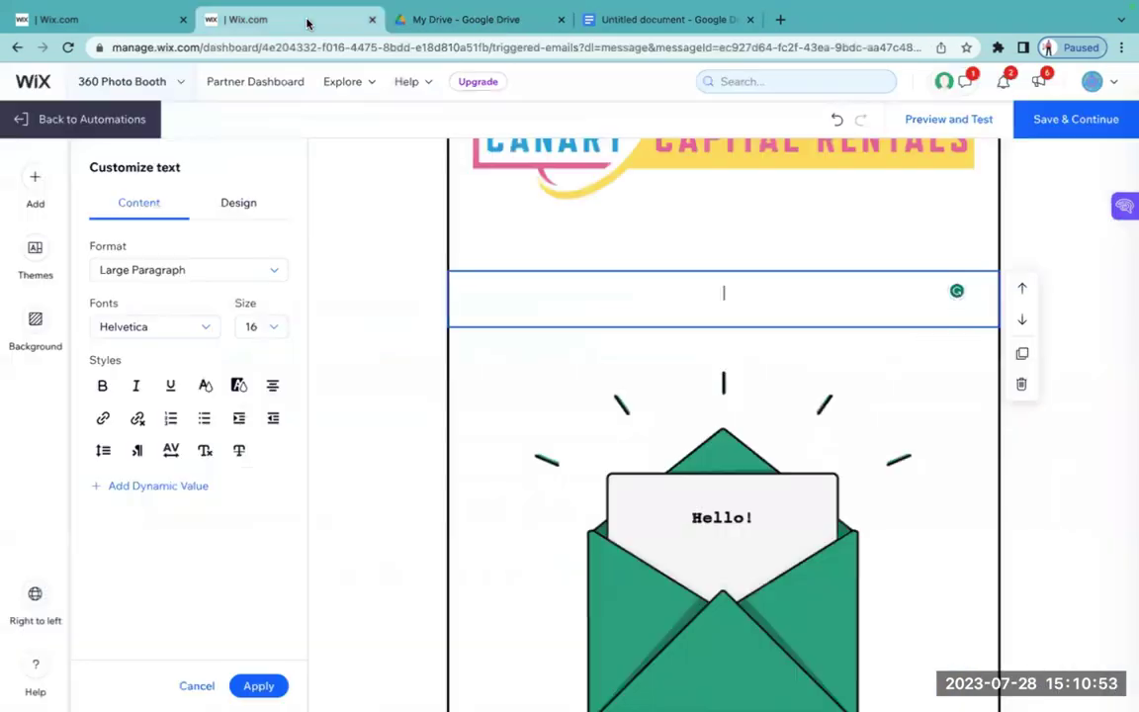
right_click(722, 300)
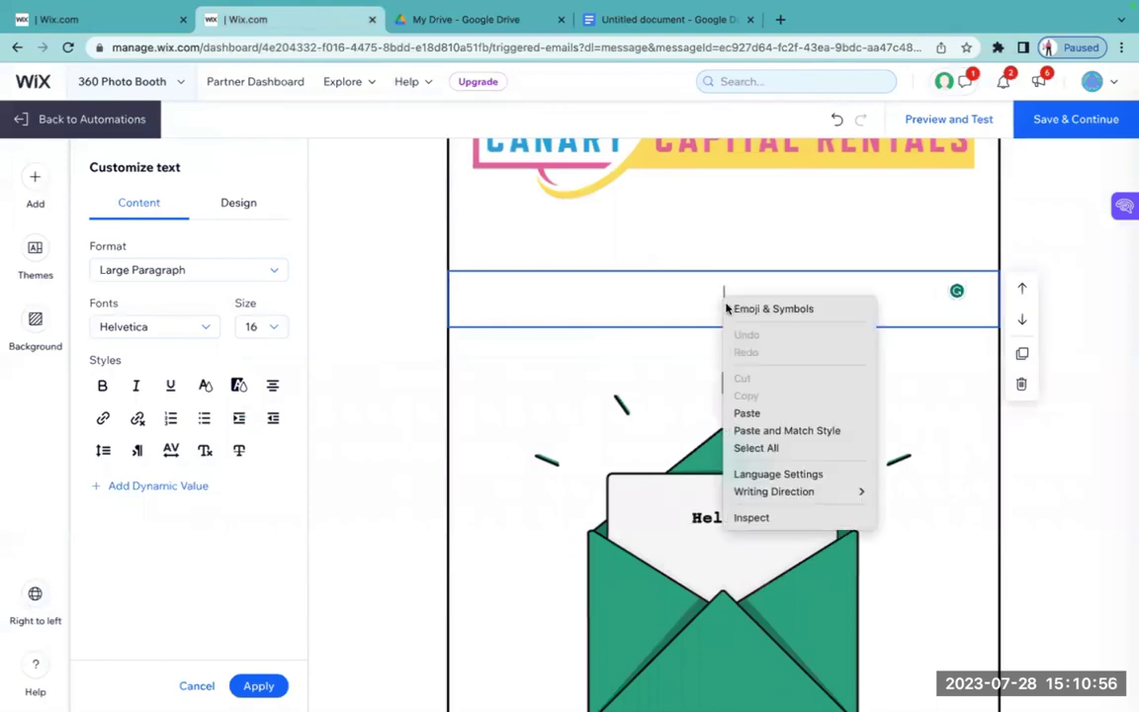
left_click(778, 413)
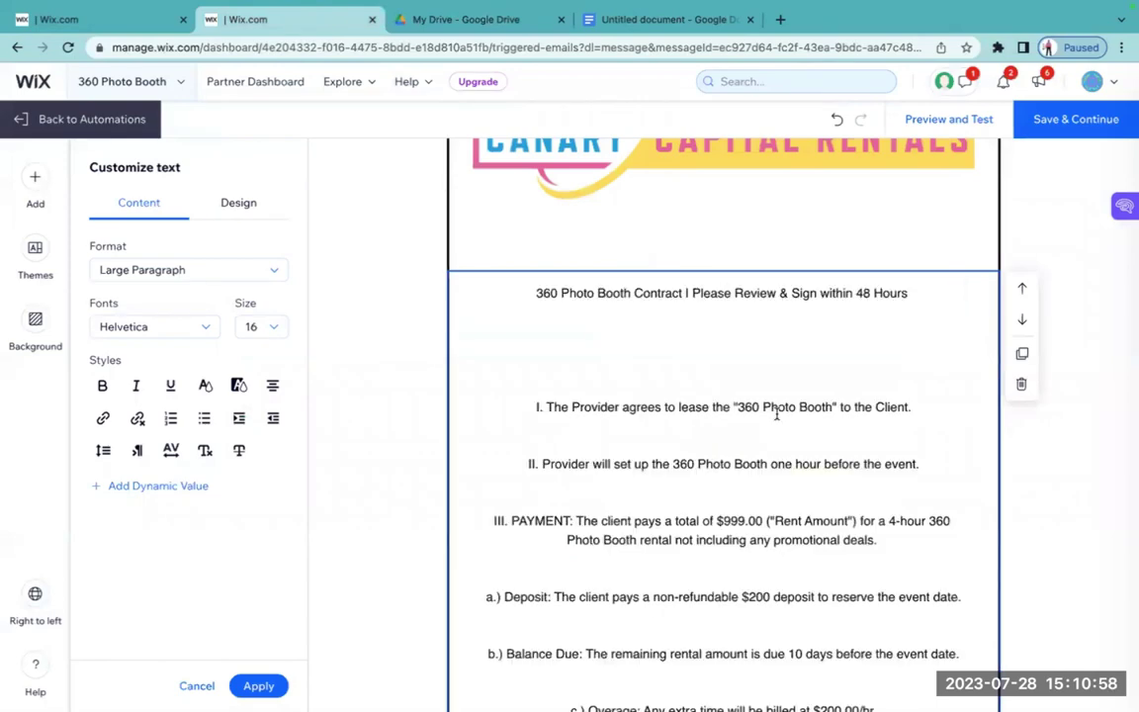
scroll(776, 414, "down", 10)
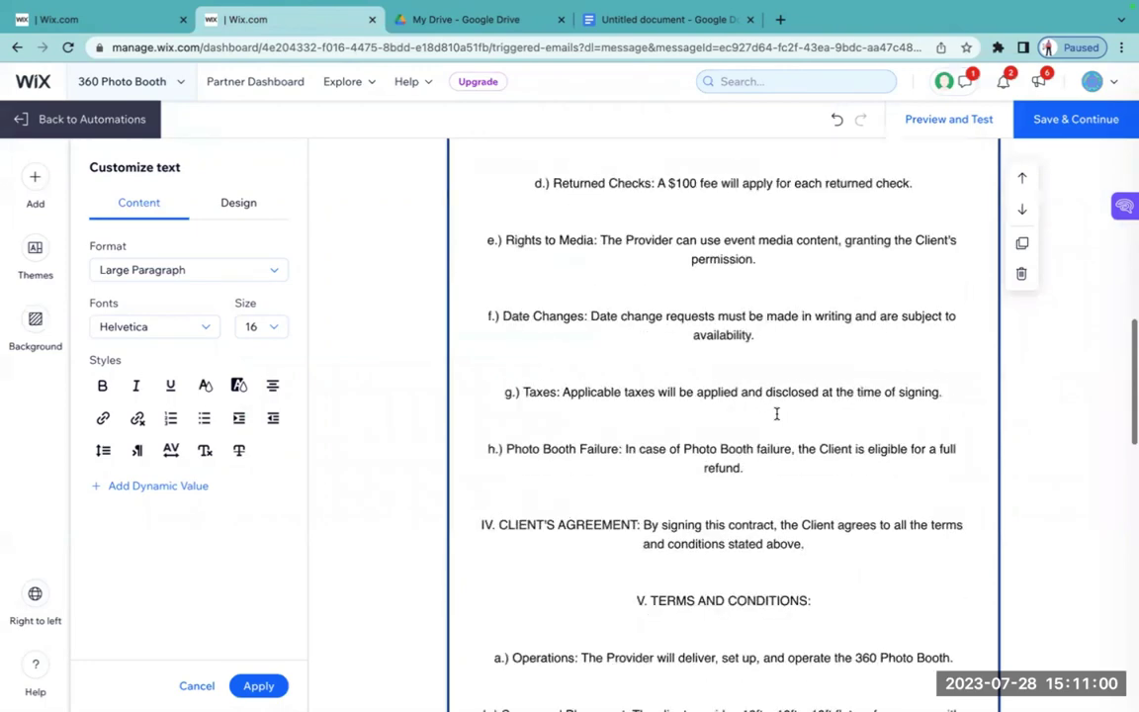
scroll(776, 414, "down", 3)
scroll(776, 414, "up", 10)
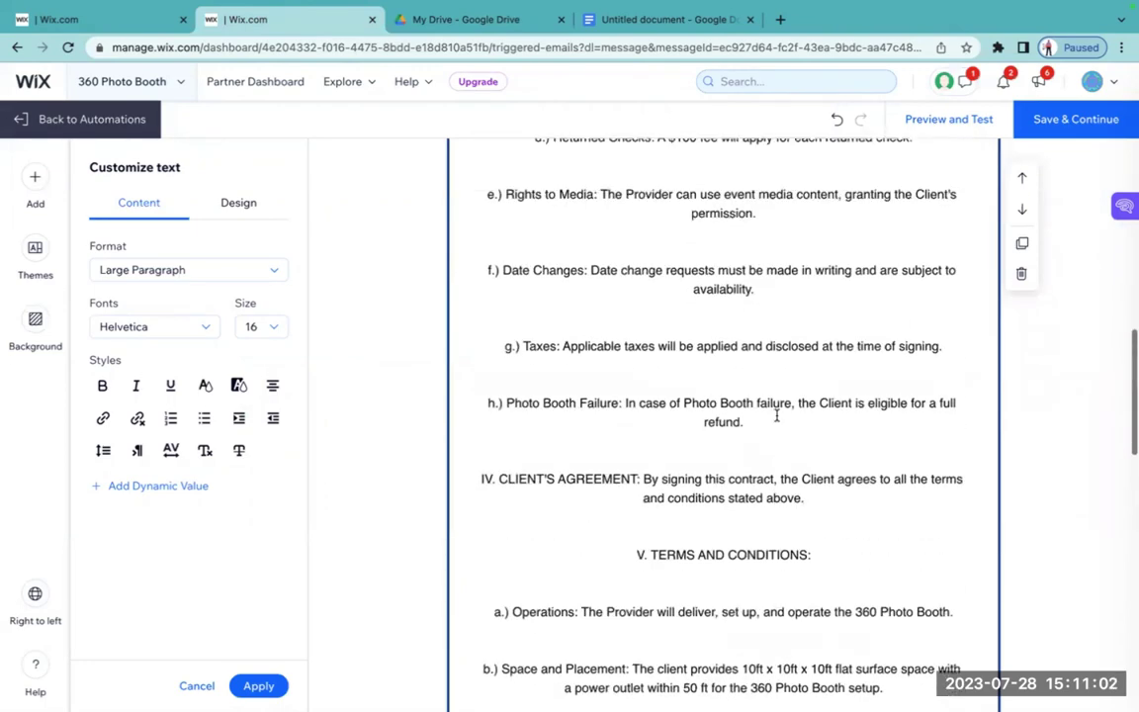
scroll(776, 415, "up", 8)
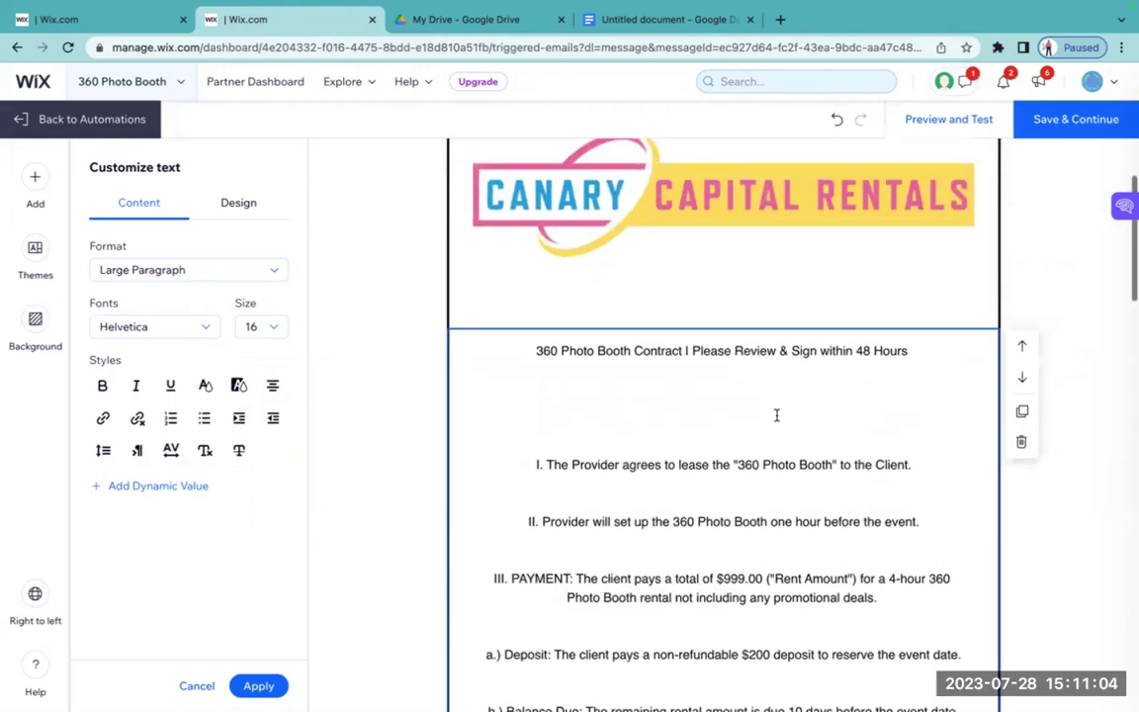
- Select the entire pasted contract and tighten its line spacing, trying 0.5 and 0.8 before choosing a slightly wider setting
left_click_drag(532, 350, 756, 708)
scroll(756, 593, "down", 5)
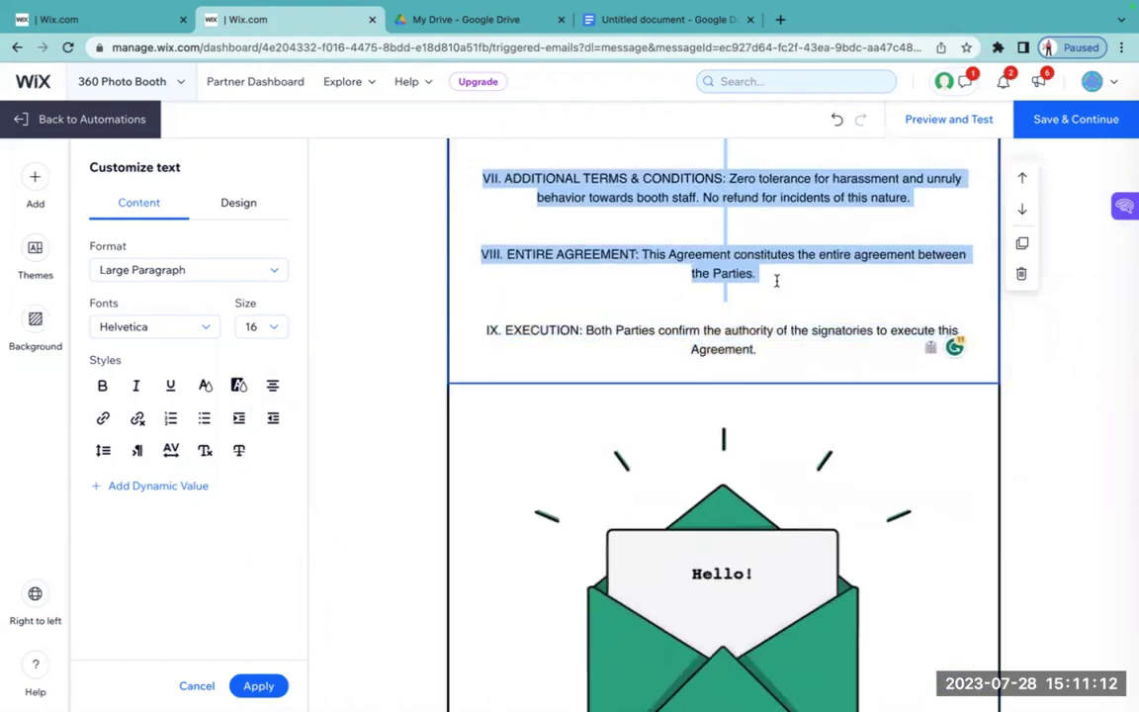
left_click_drag(776, 281, 778, 352)
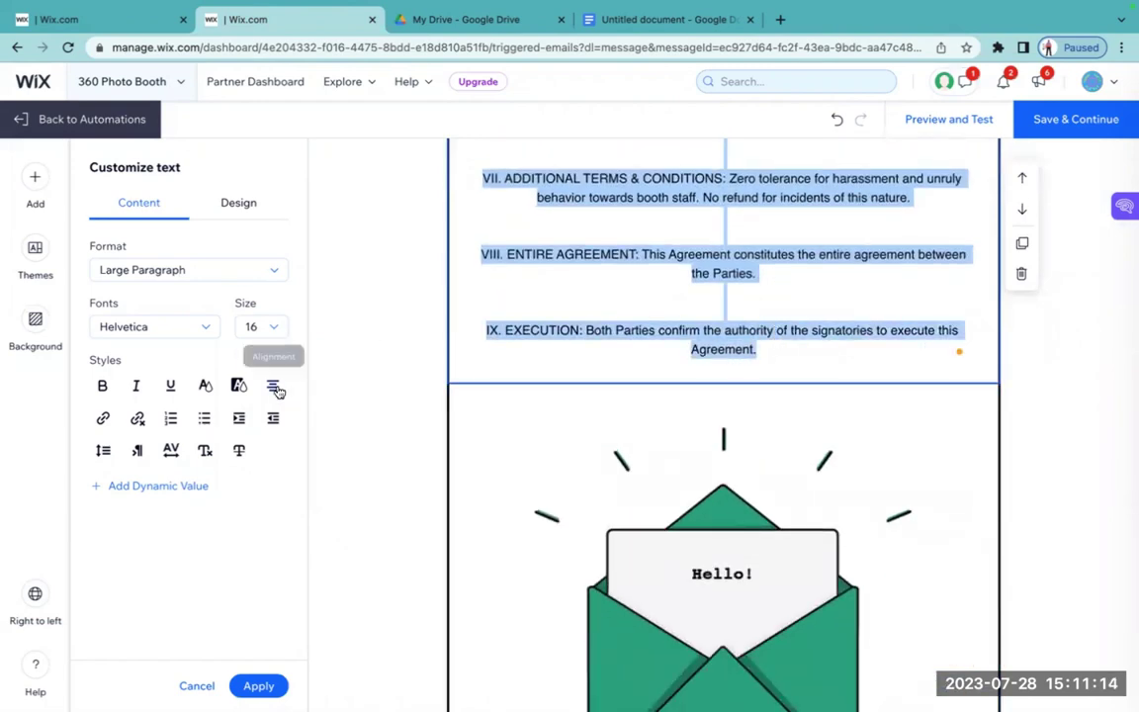
left_click(274, 387)
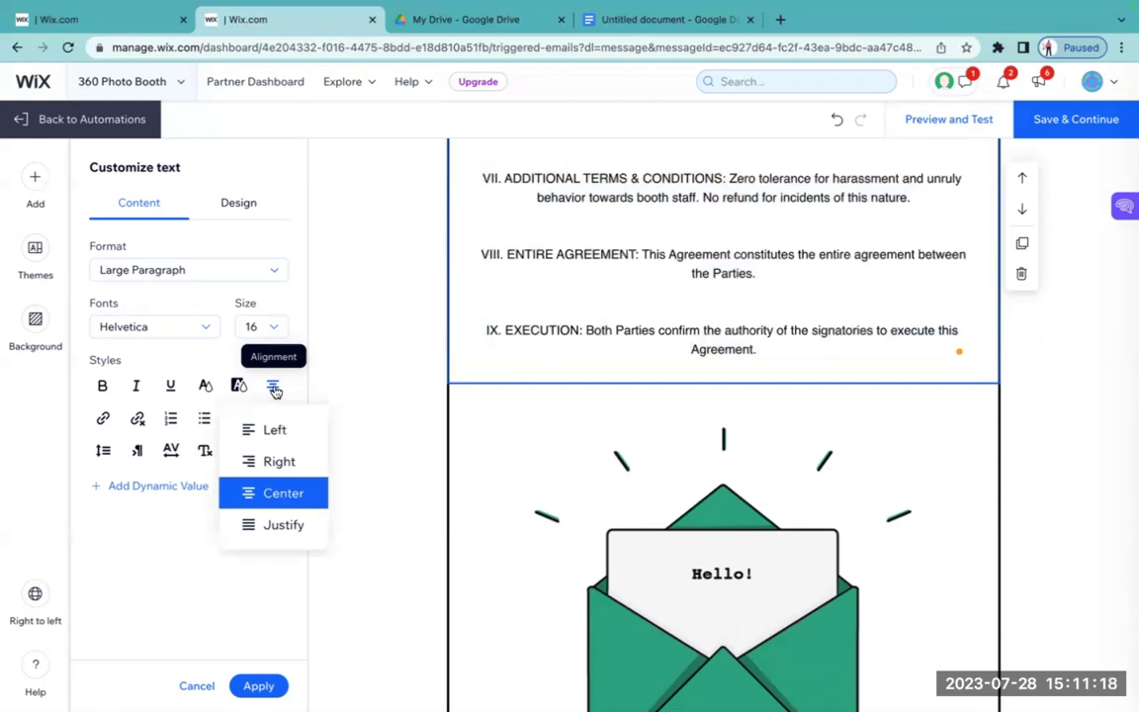
left_click(103, 452)
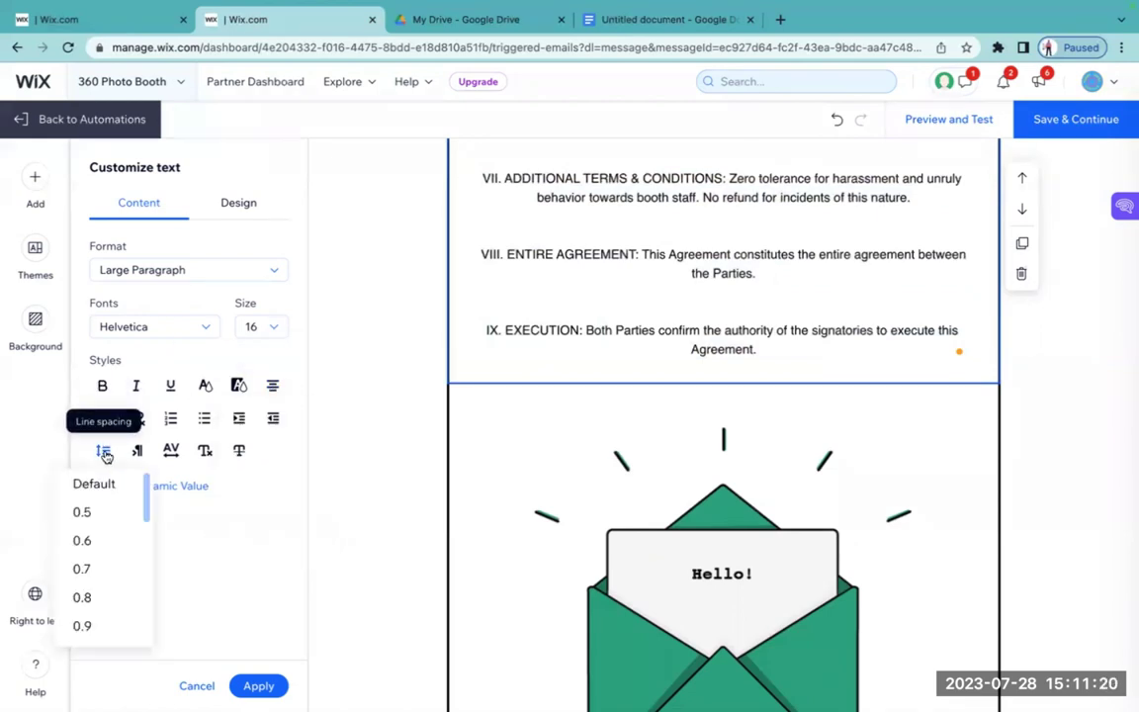
left_click(83, 512)
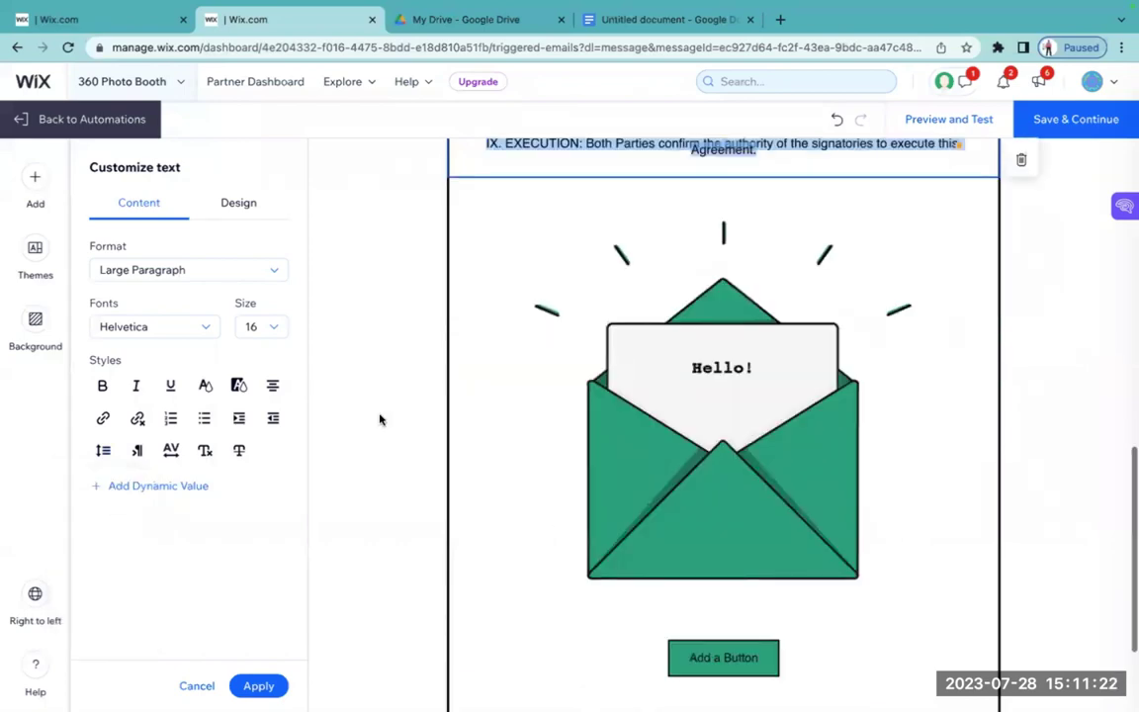
scroll(579, 375, "up", 4)
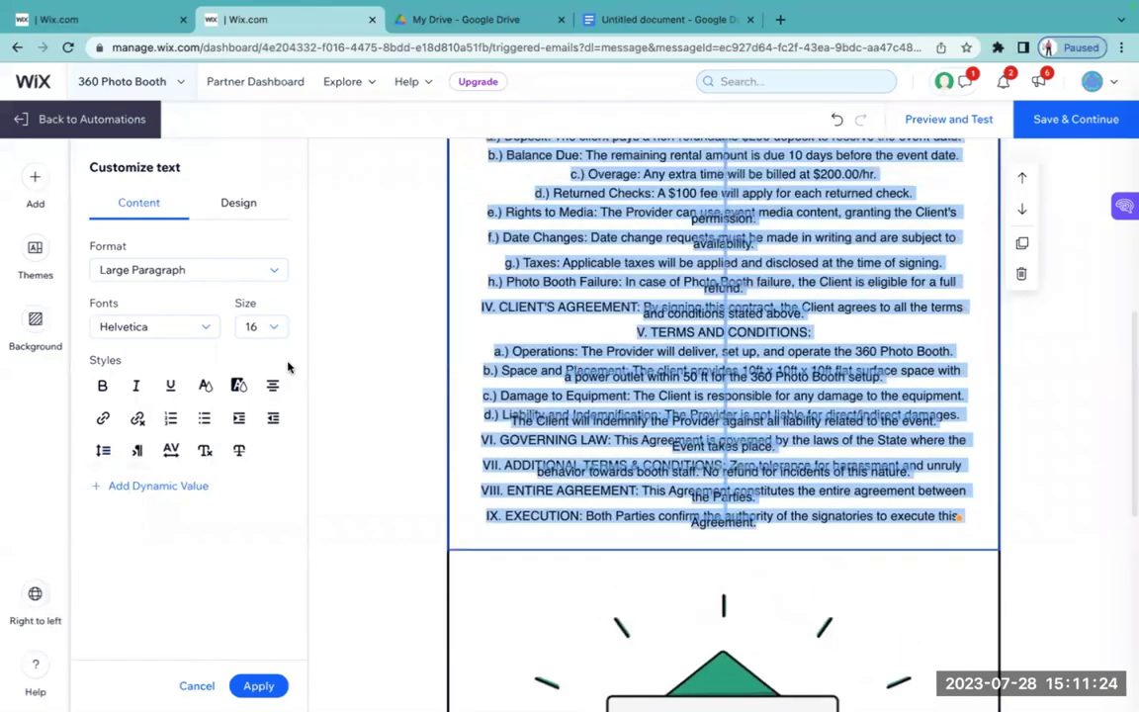
left_click(103, 449)
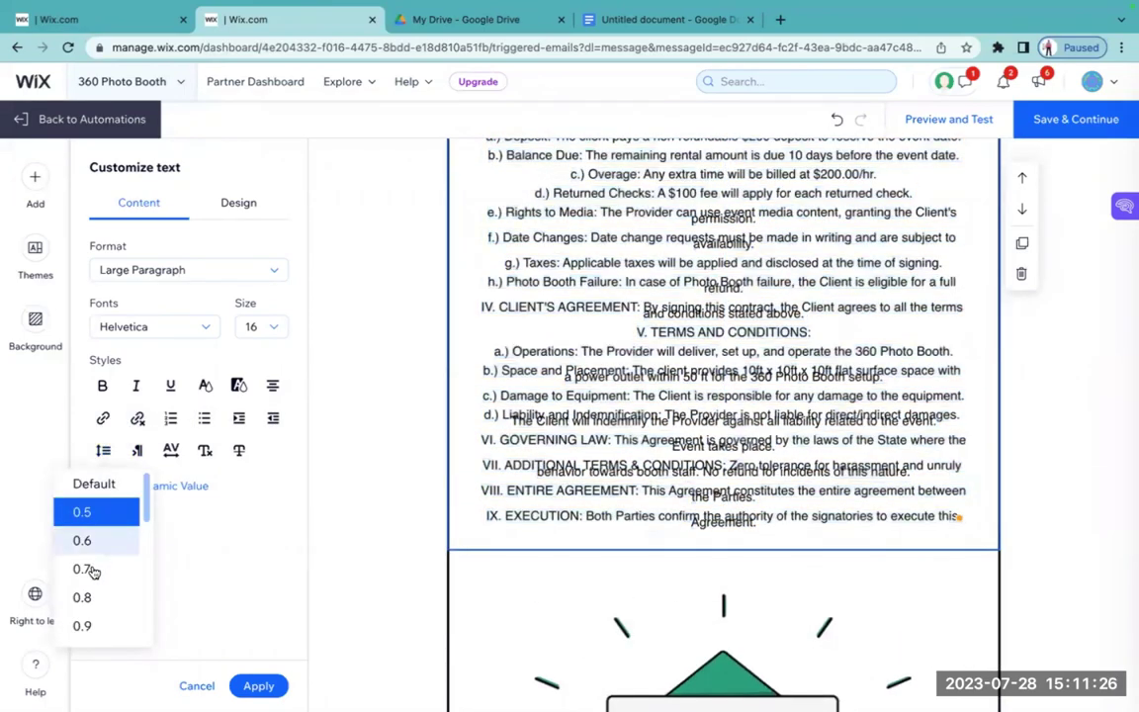
left_click(96, 596)
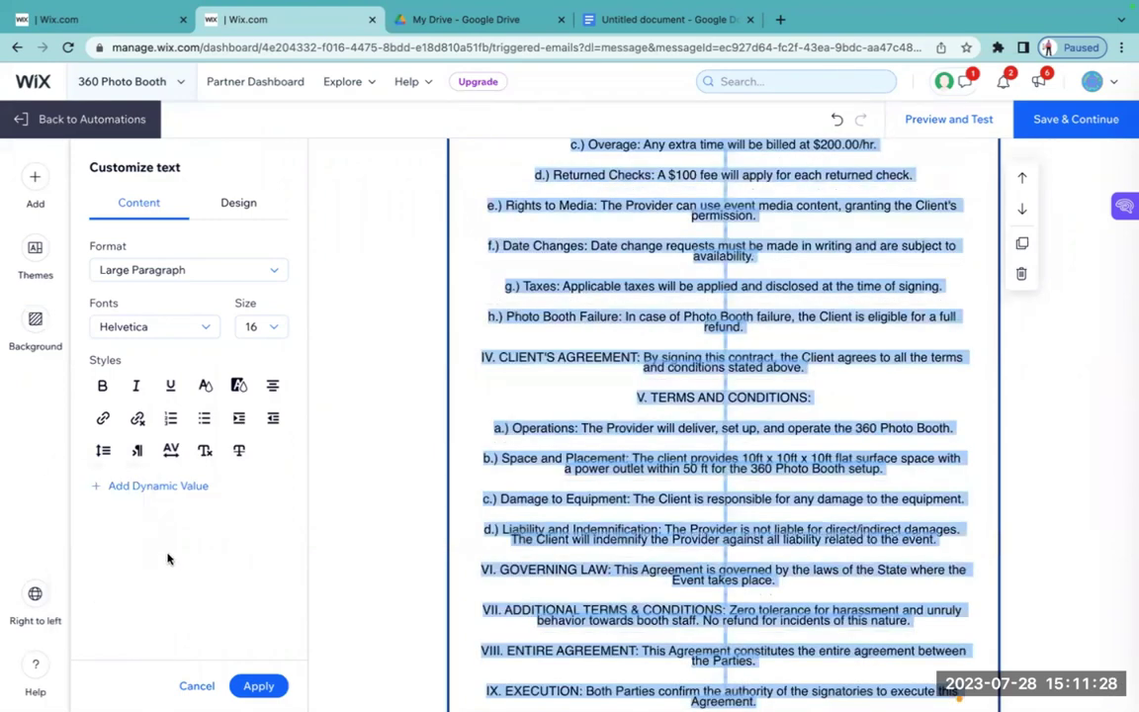
left_click(103, 450)
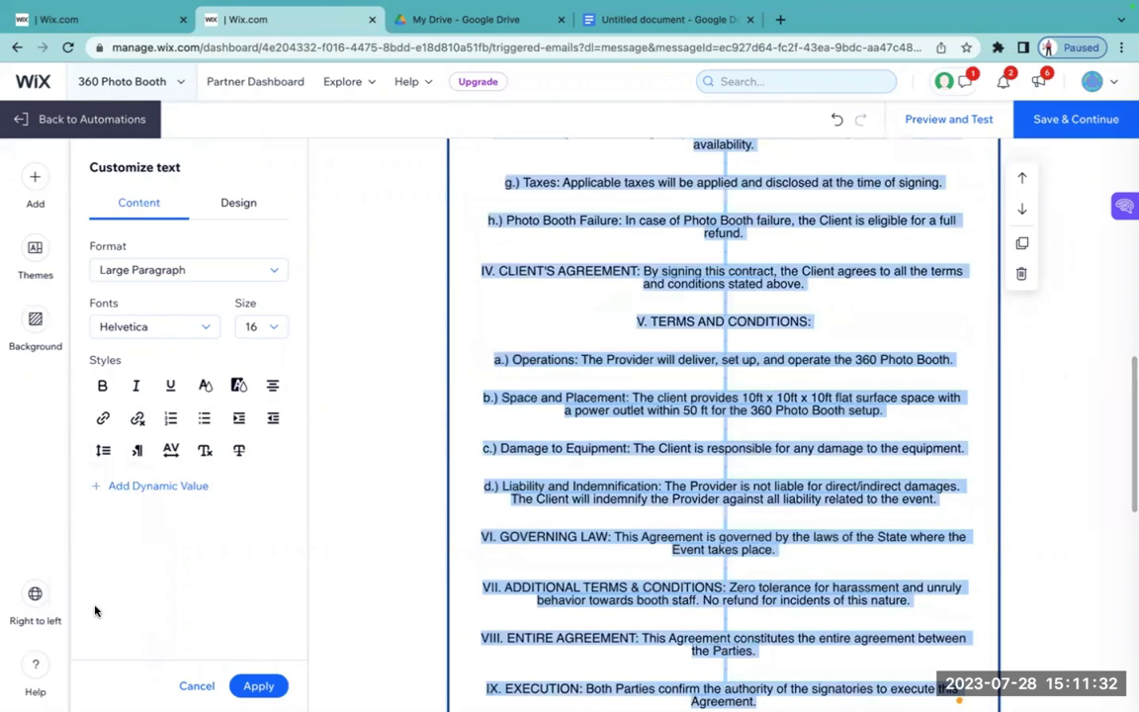
- Set the selected contract text to font size 10 and the Arial font
left_click(262, 332)
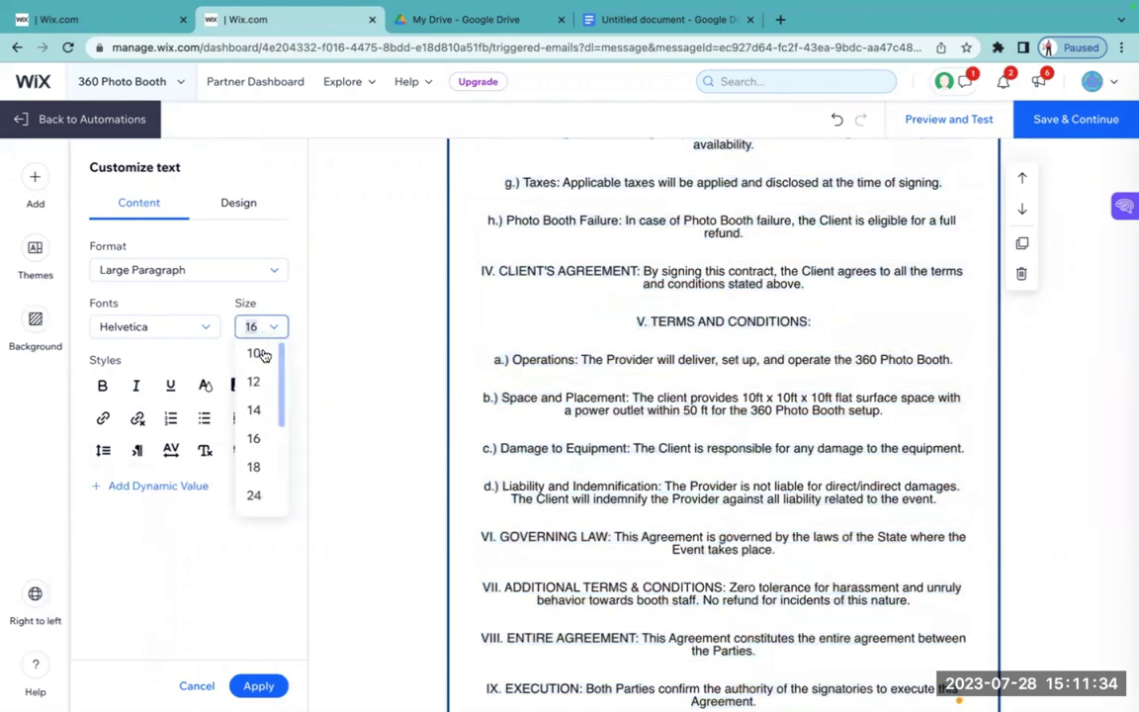
left_click(255, 353)
scroll(626, 354, "up", 10)
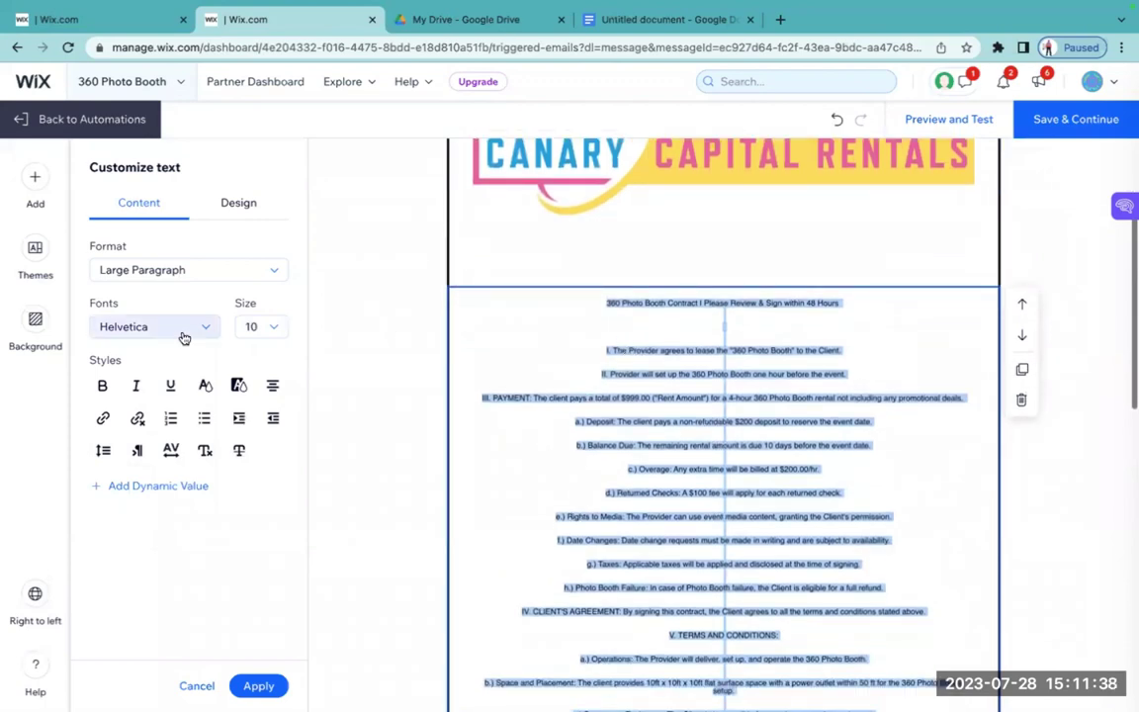
left_click(178, 330)
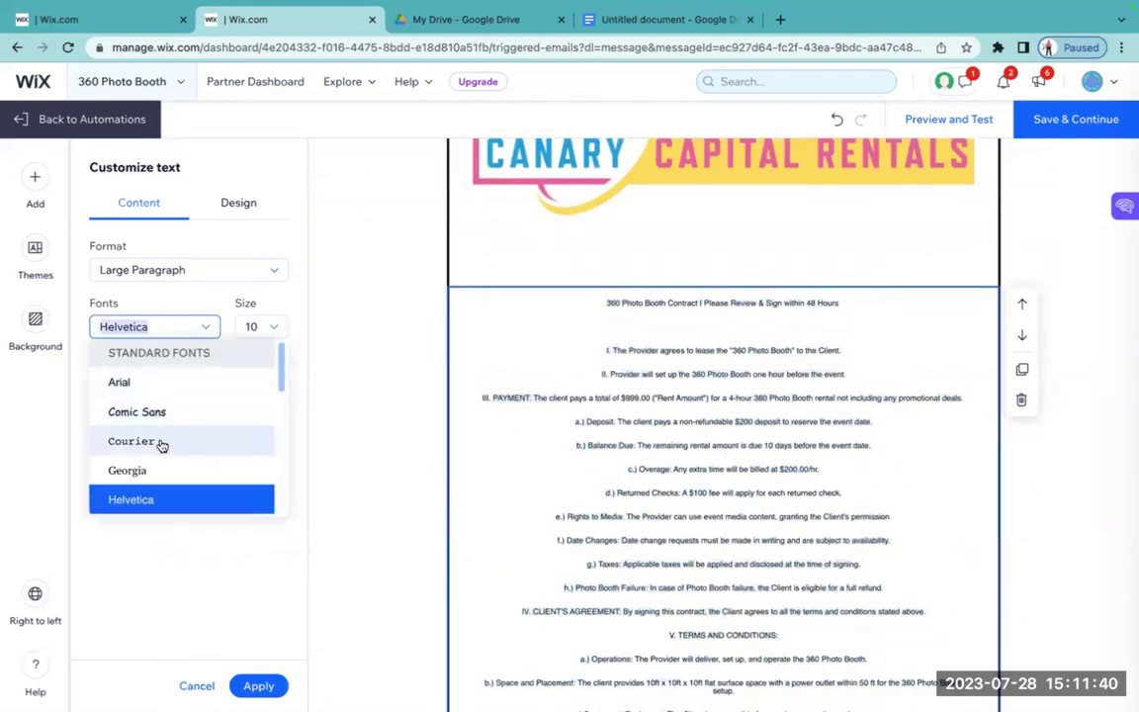
left_click(142, 386)
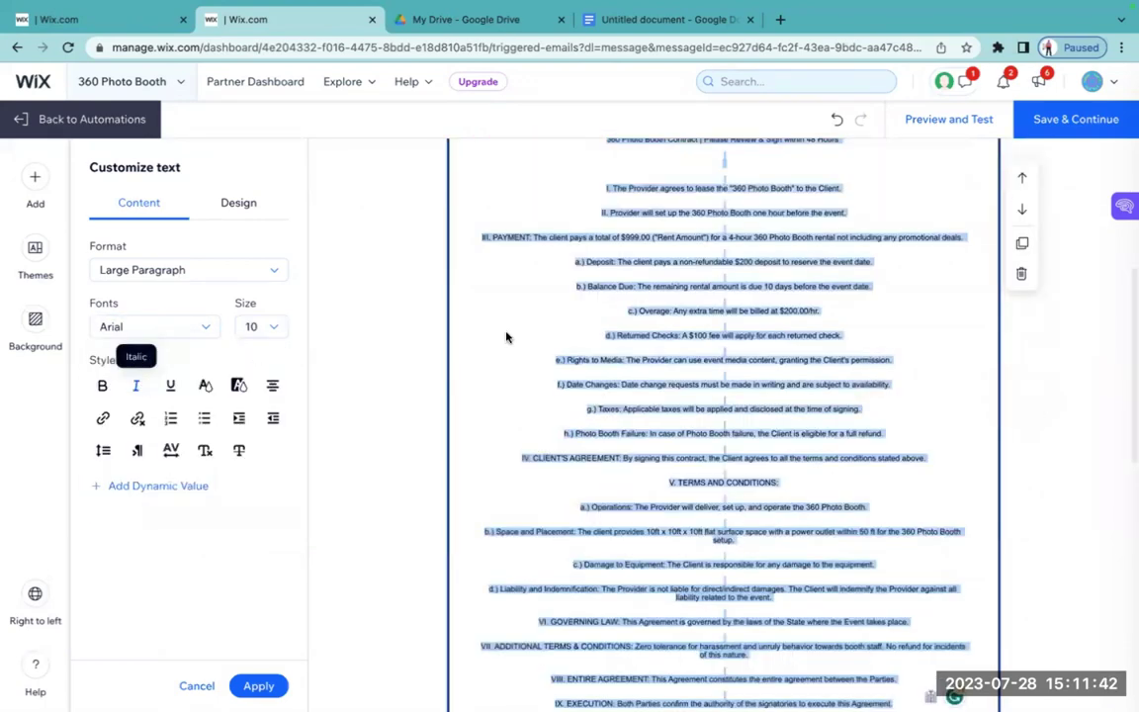
- Review the reformatted contract and highlight its title line, "360 Photo Booth Contract | Please Review & Sign within 48 Hours", in the saved yellow
scroll(537, 343, "up", 1)
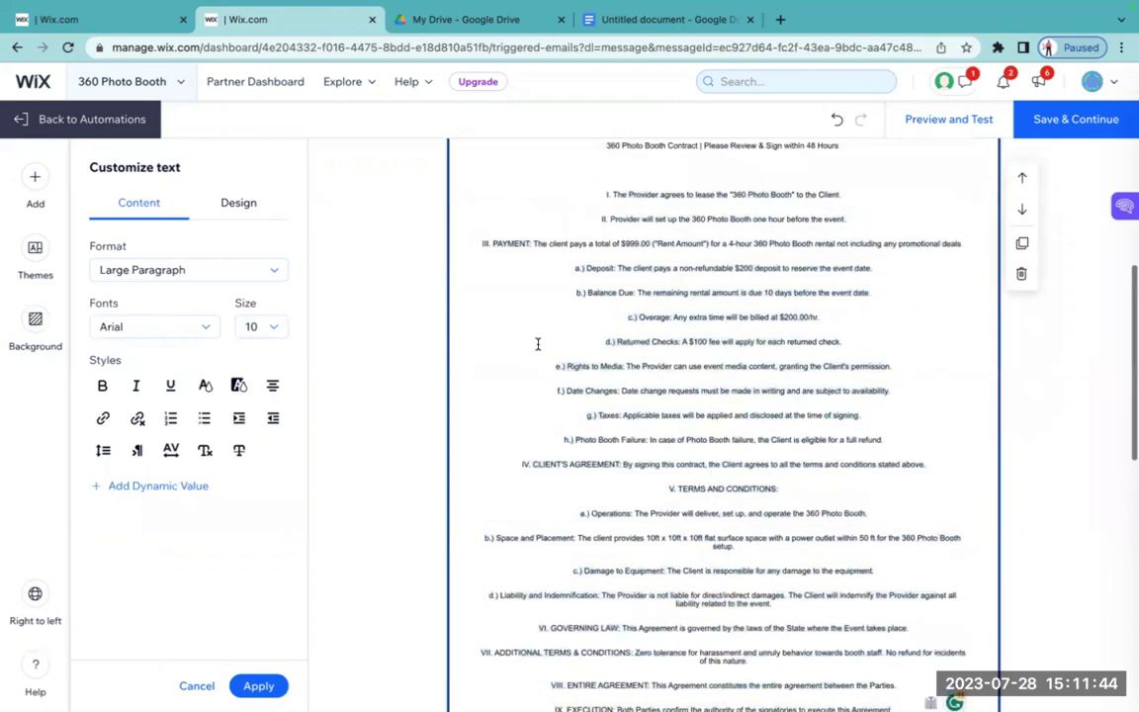
scroll(538, 343, "up", 3)
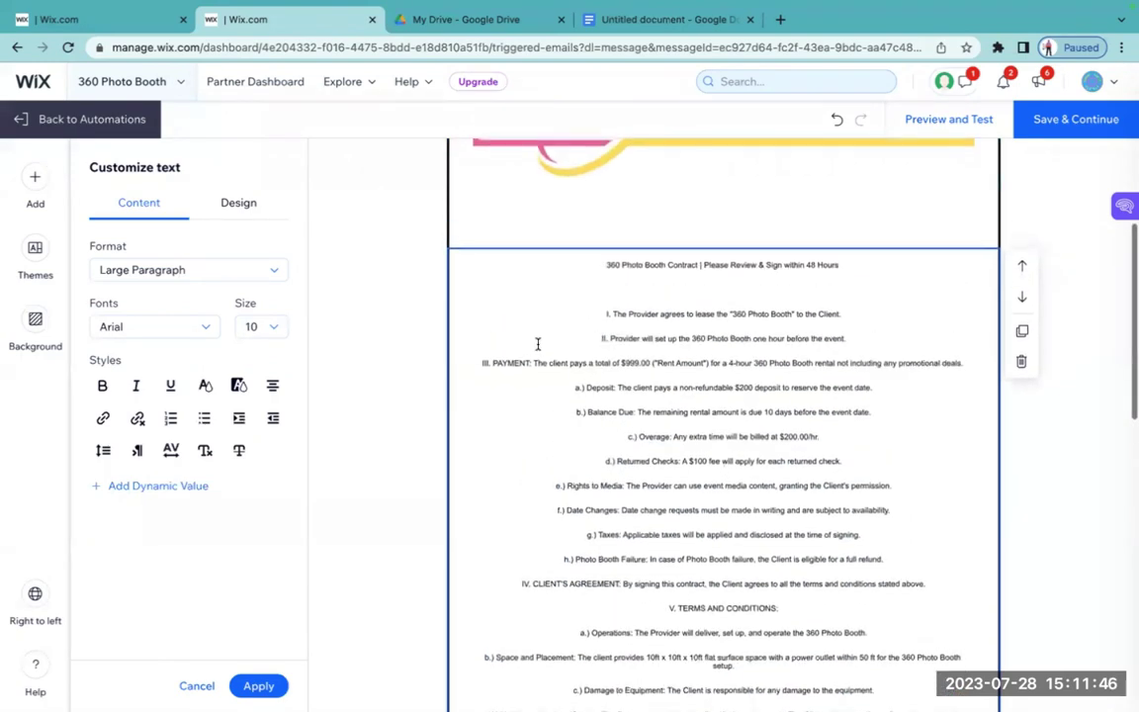
scroll(537, 343, "up", 4)
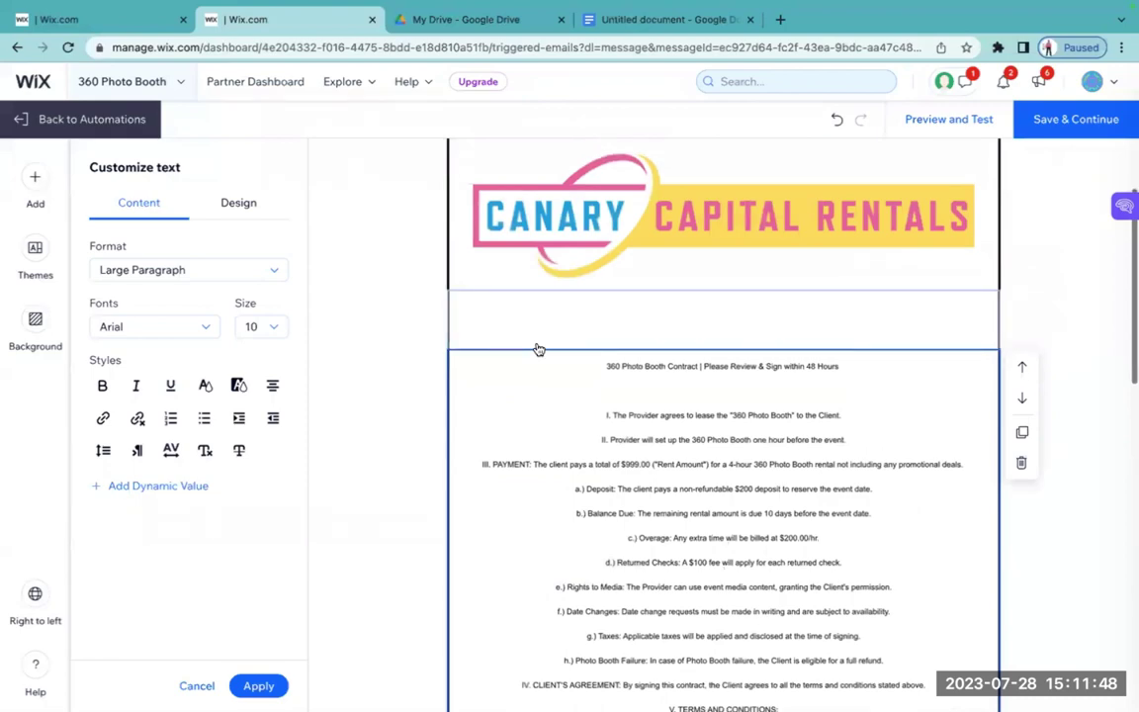
scroll(538, 346, "down", 4)
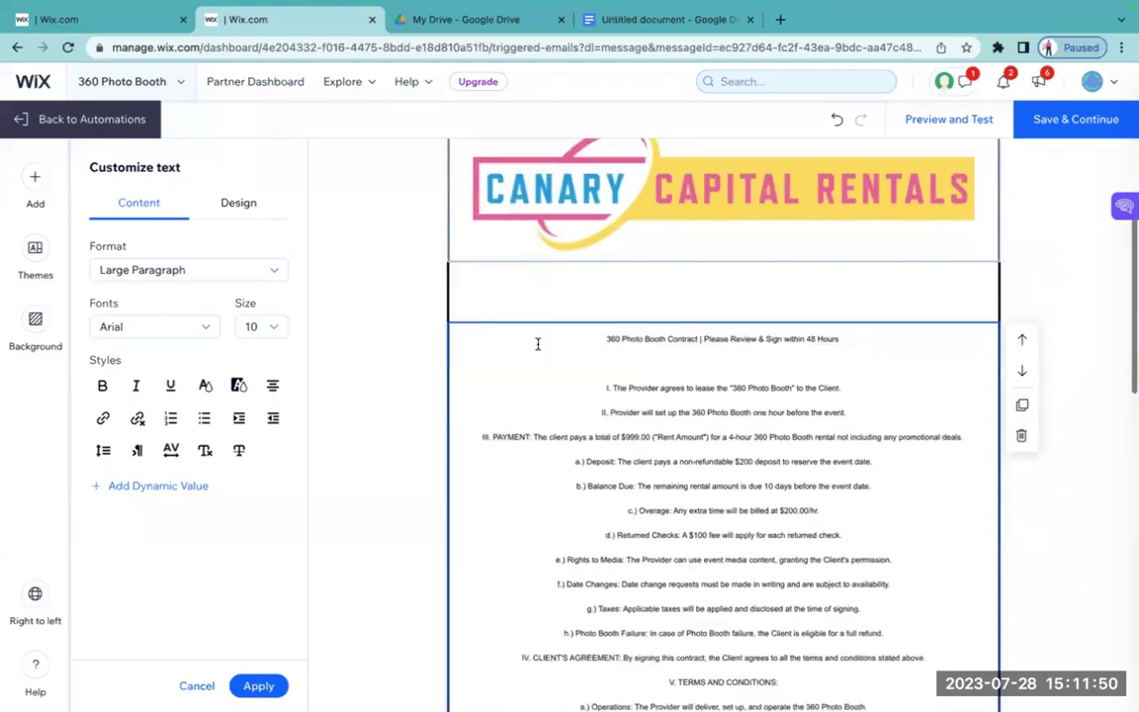
scroll(588, 384, "down", 1)
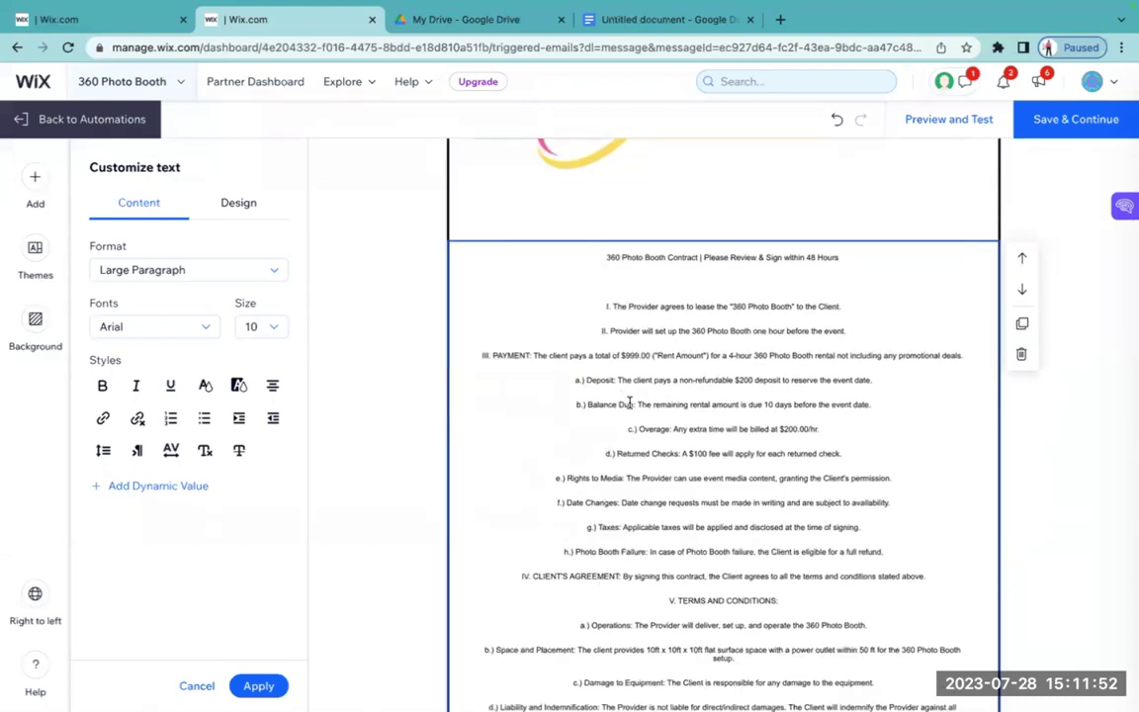
scroll(629, 401, "down", 3)
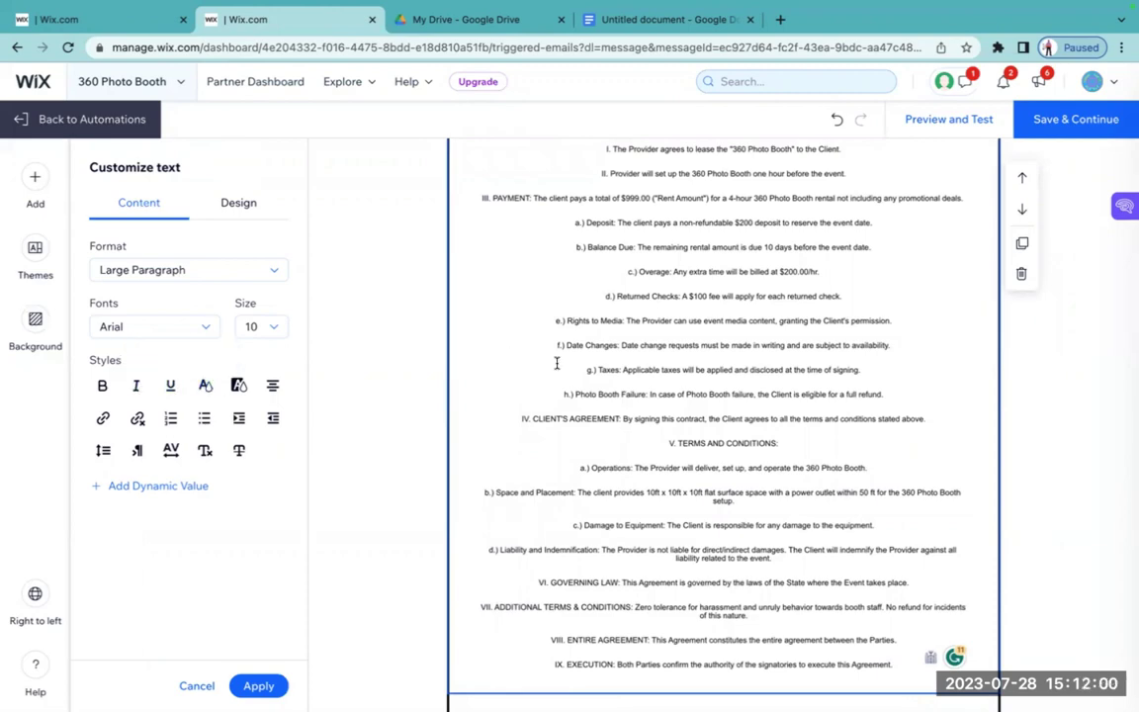
scroll(637, 358, "up", 3)
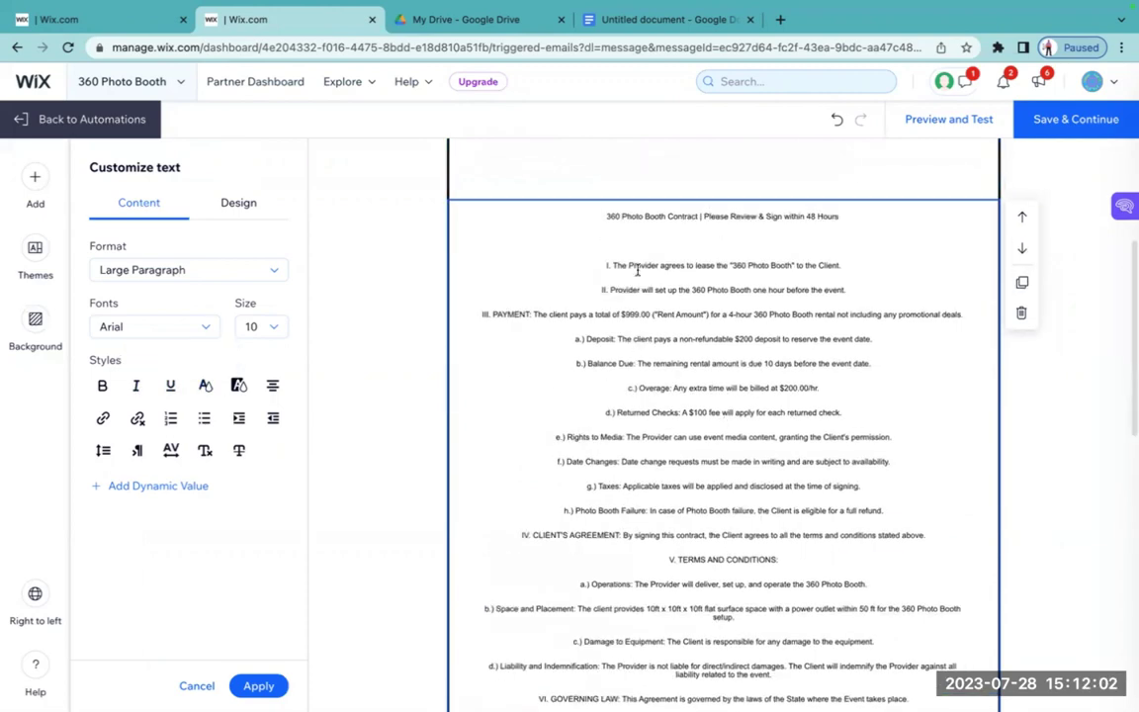
left_click_drag(601, 217, 841, 214)
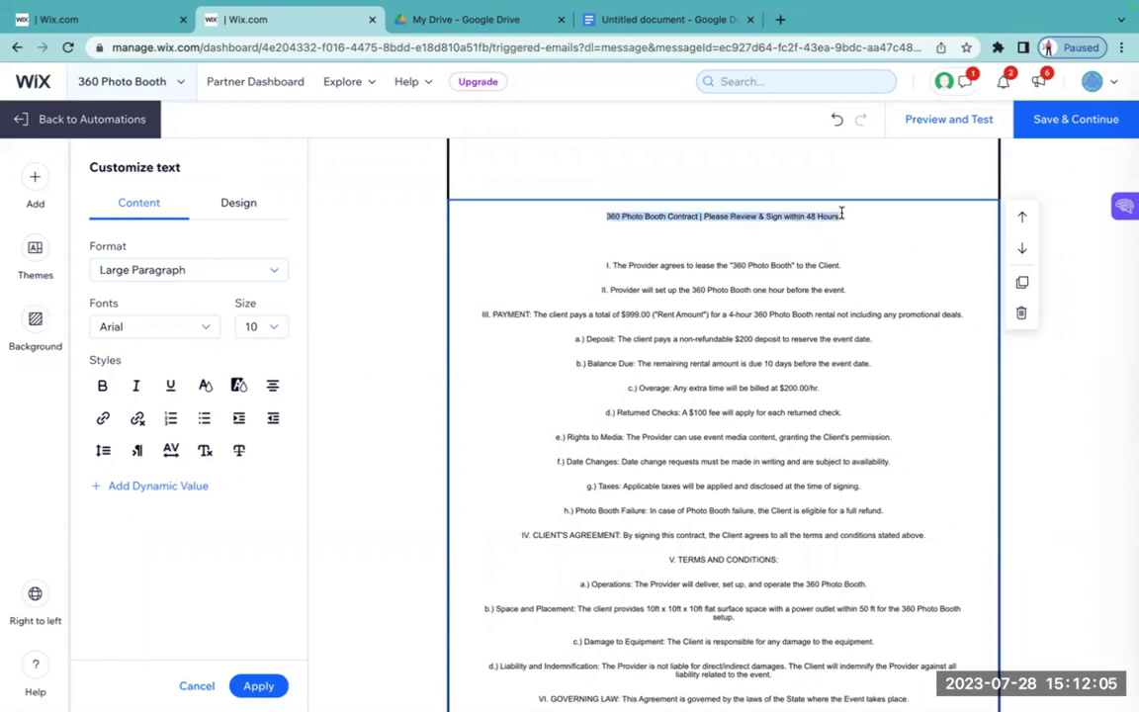
left_click(239, 389)
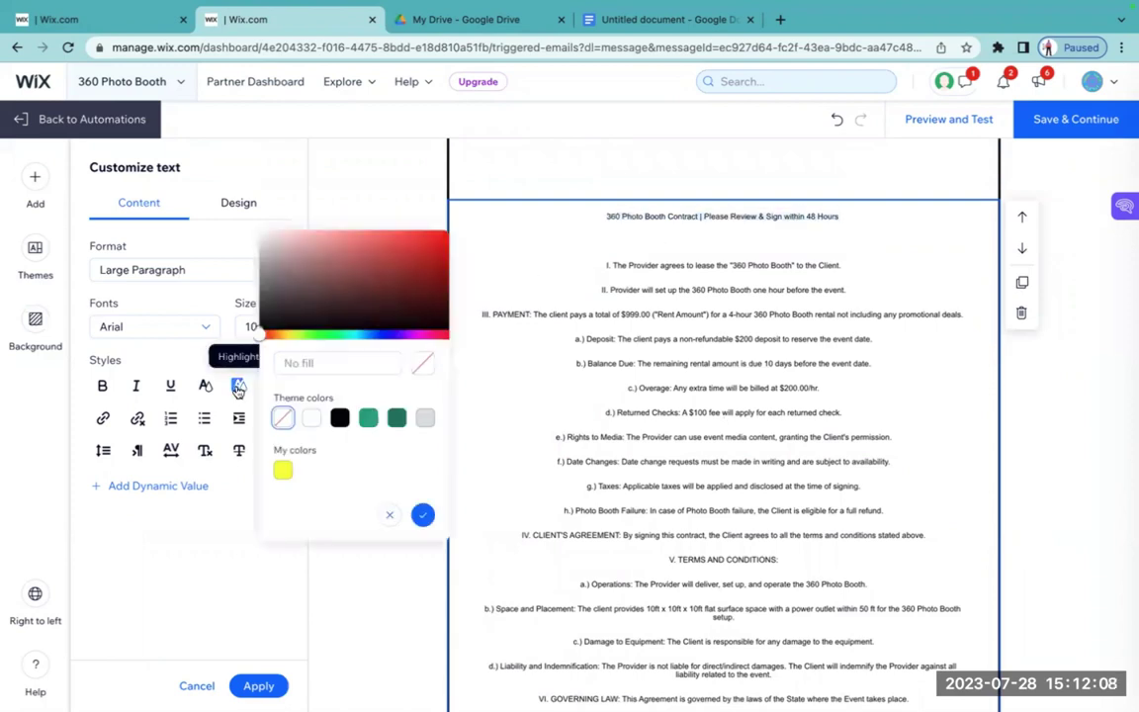
left_click(283, 475)
left_click(617, 354)
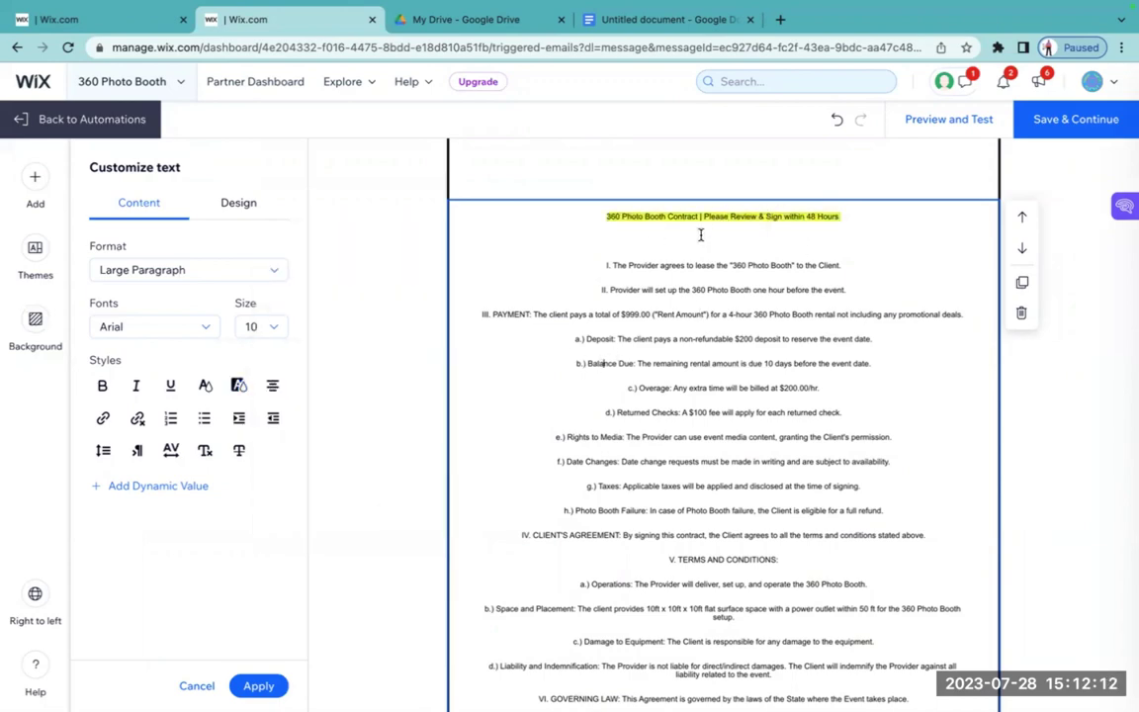
- Delete the green envelope "Hello!" image below the contract text in the email
scroll(689, 273, "down", 4)
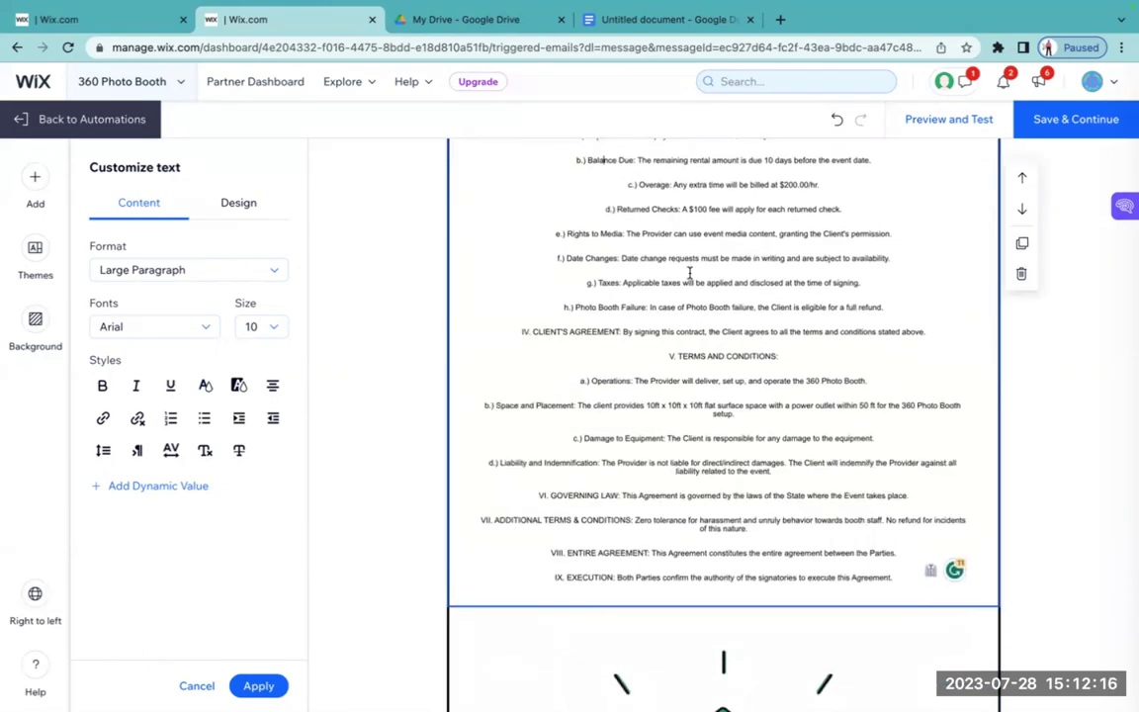
scroll(689, 273, "down", 3)
scroll(689, 273, "down", 9)
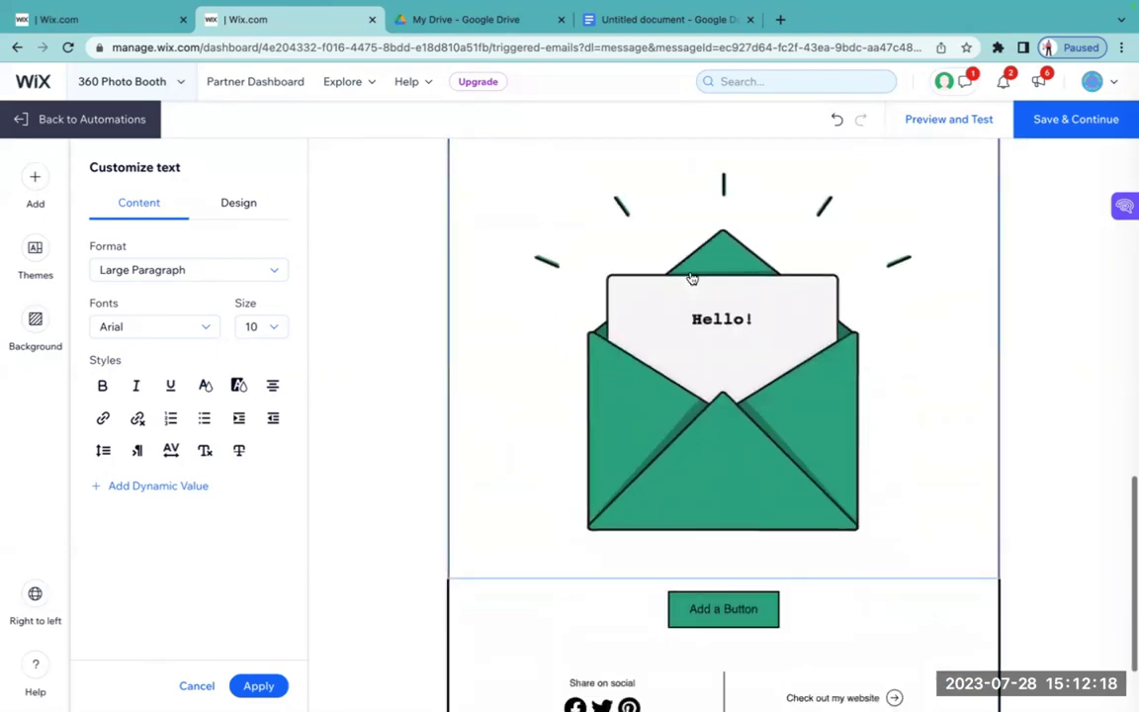
scroll(720, 299, "up", 3)
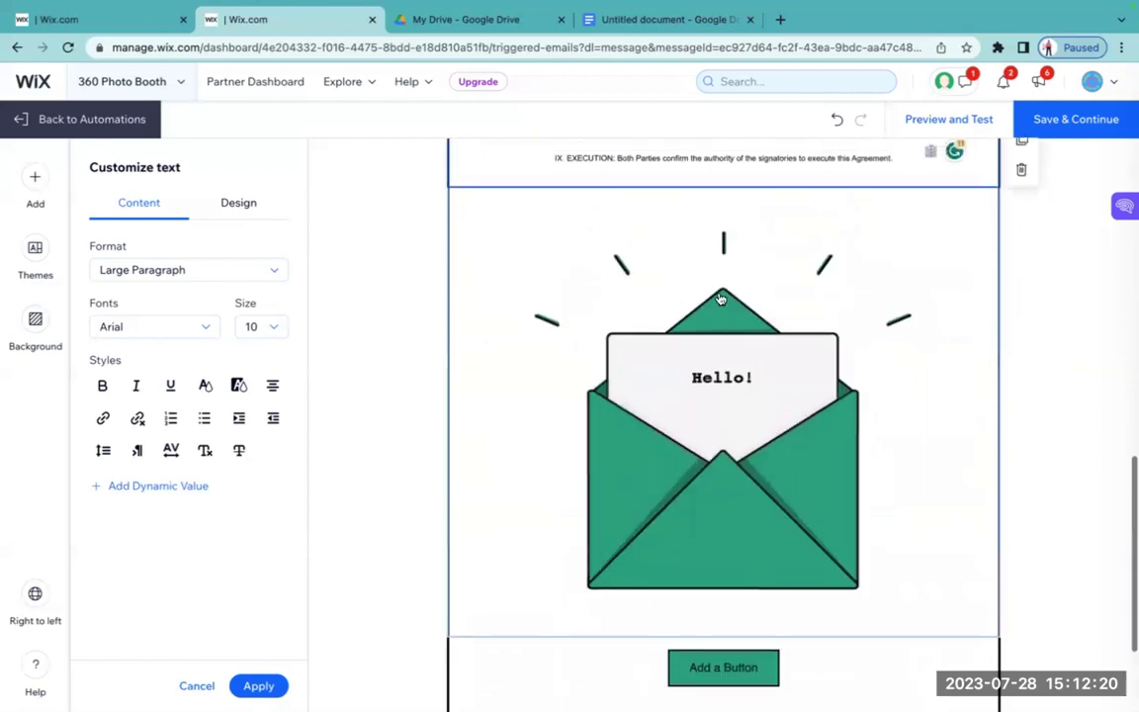
left_click(671, 371)
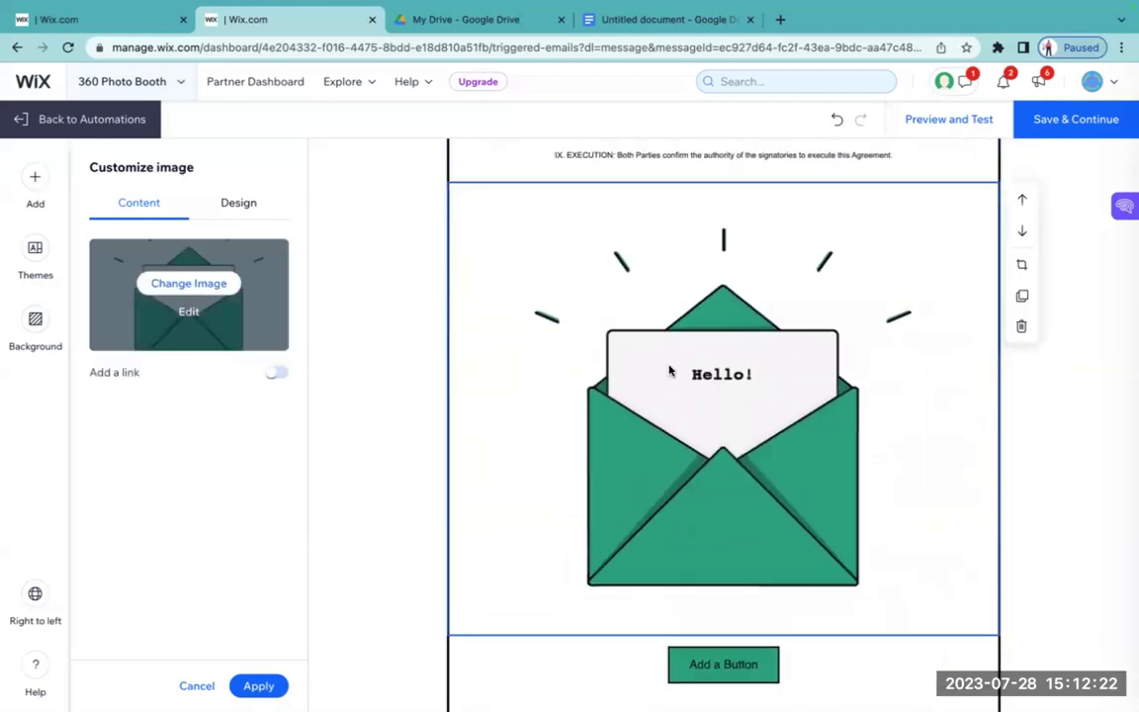
left_click(1021, 328)
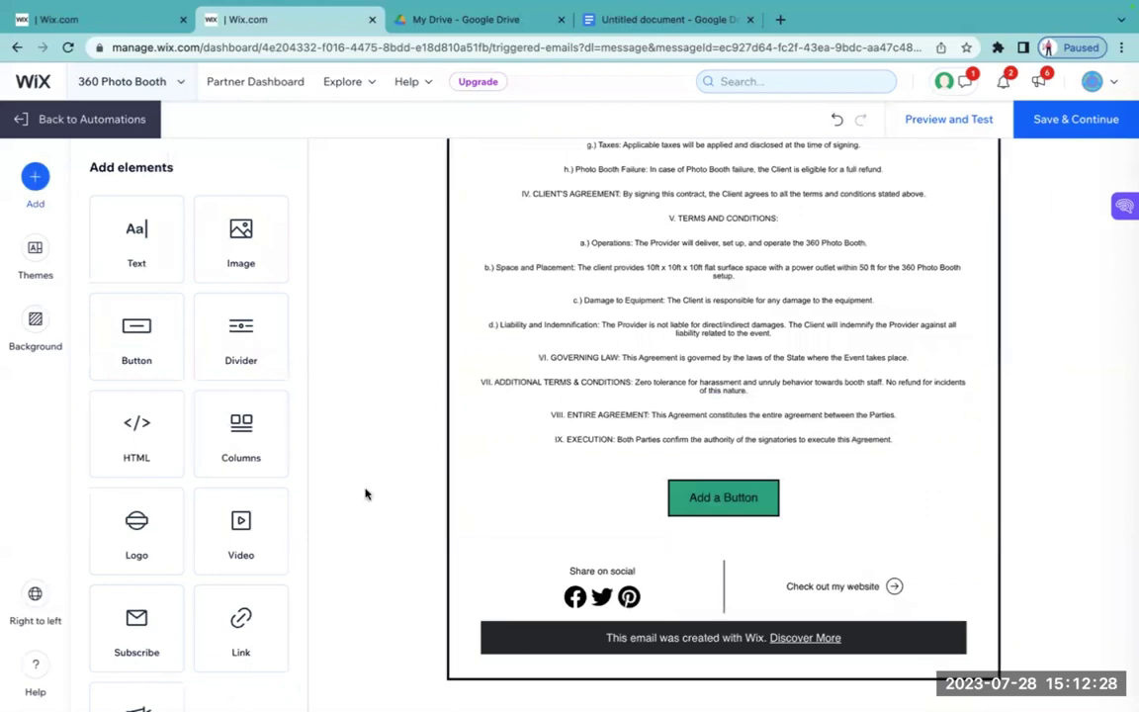
- Set the email's "Add a Button" element to connect to a standalone form and choose to create a new form for it
left_click(711, 499)
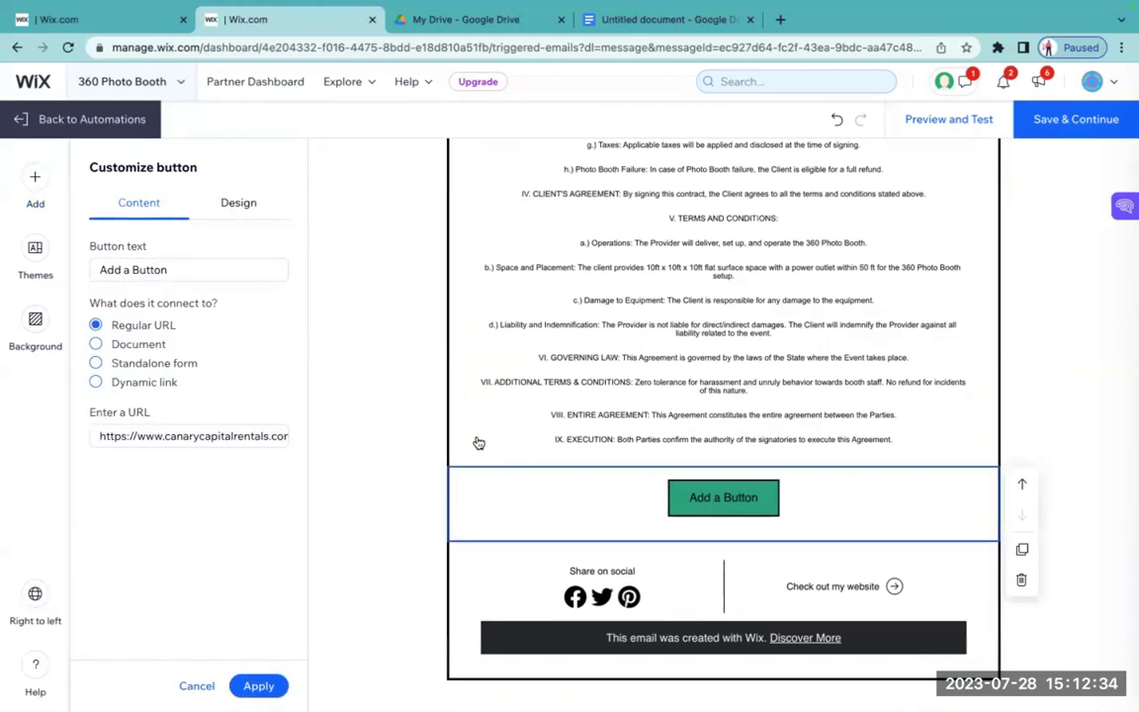
left_click(96, 364)
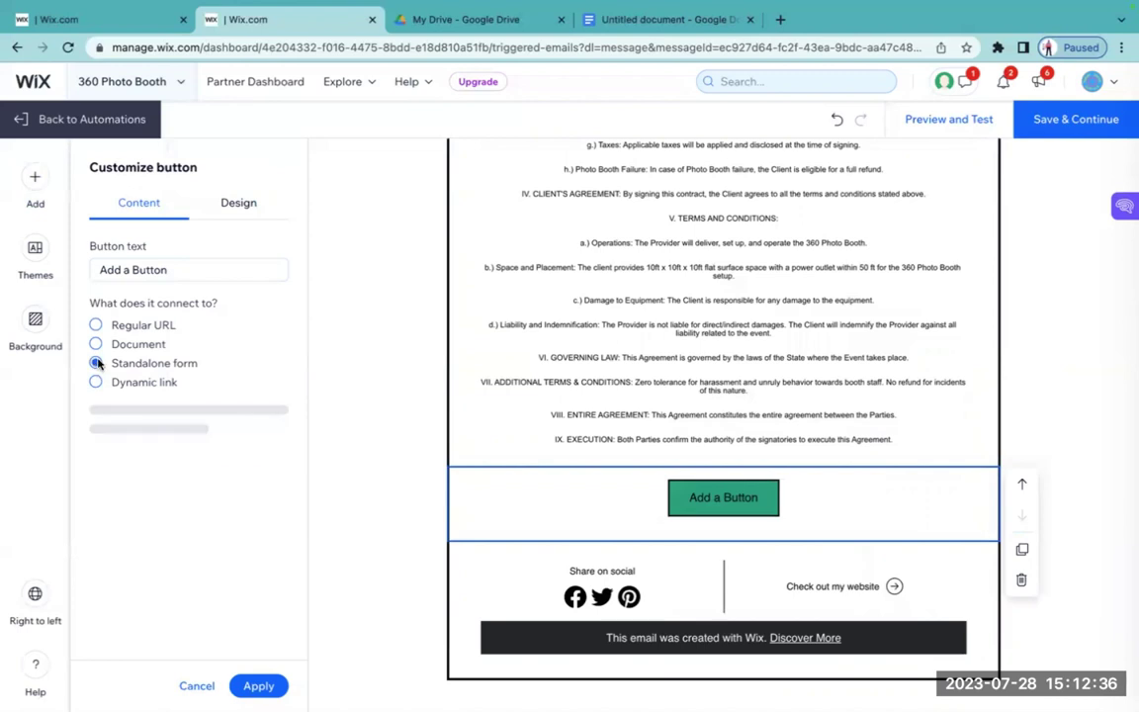
left_click(221, 436)
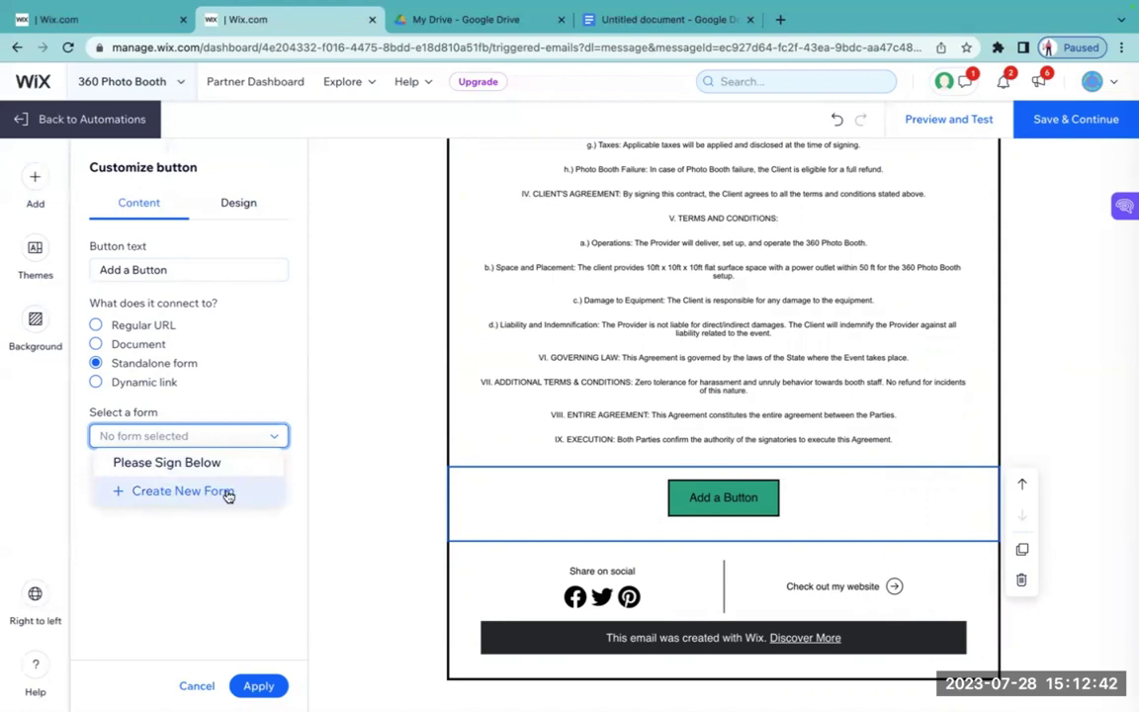
left_click(226, 492)
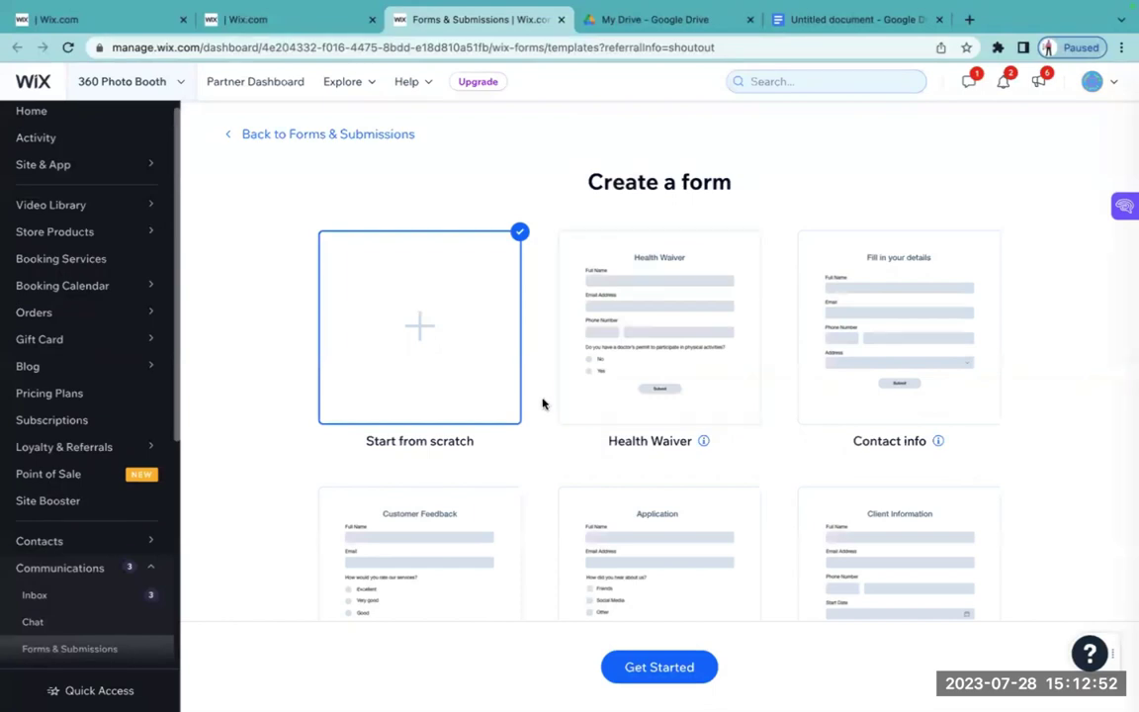
- Look through the form templates and create the new form with the Start from scratch option
scroll(542, 401, "down", 1)
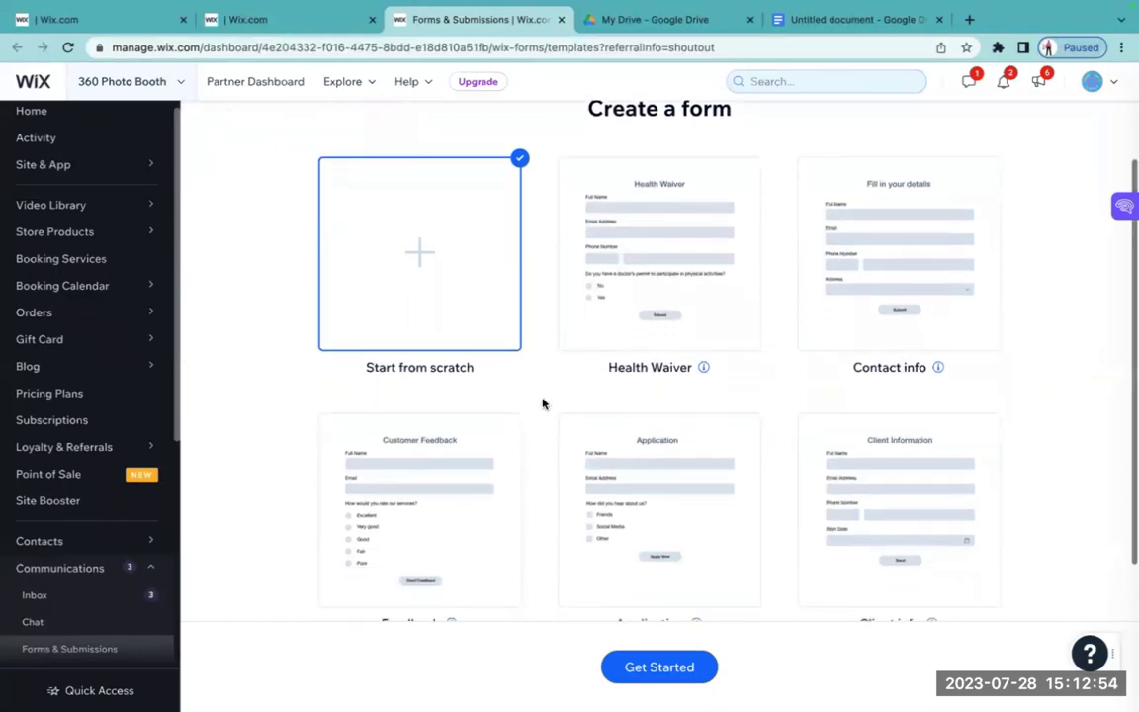
scroll(541, 404, "down", 1)
scroll(541, 403, "up", 1)
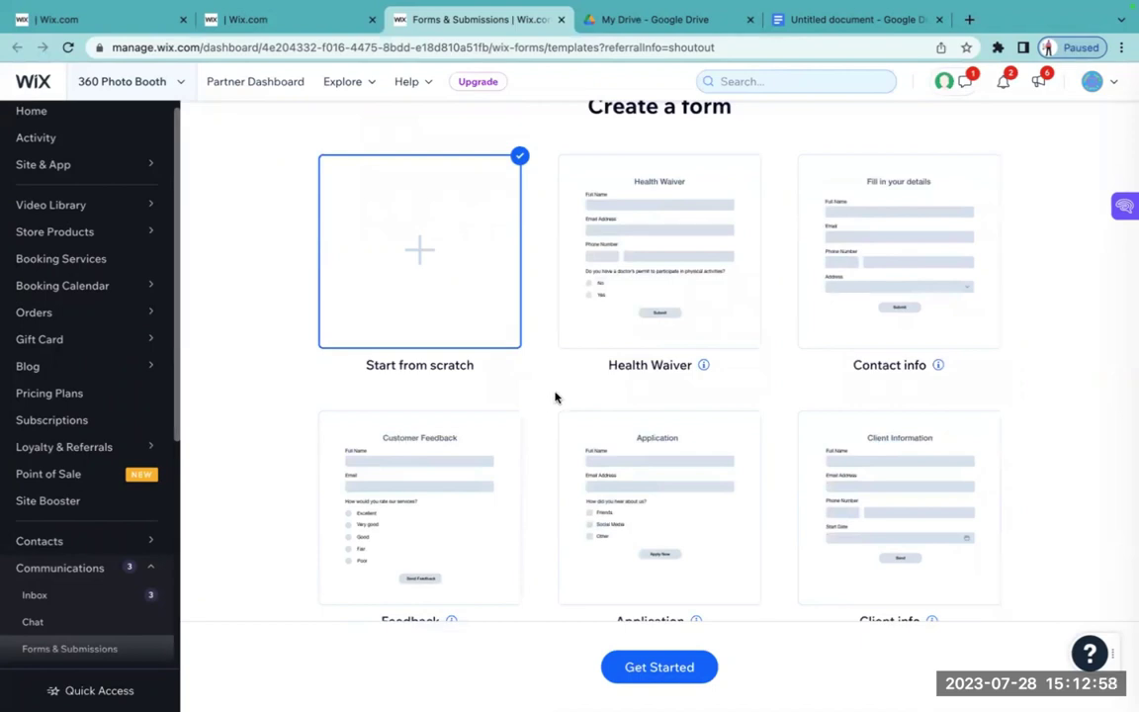
scroll(555, 495, "down", 1)
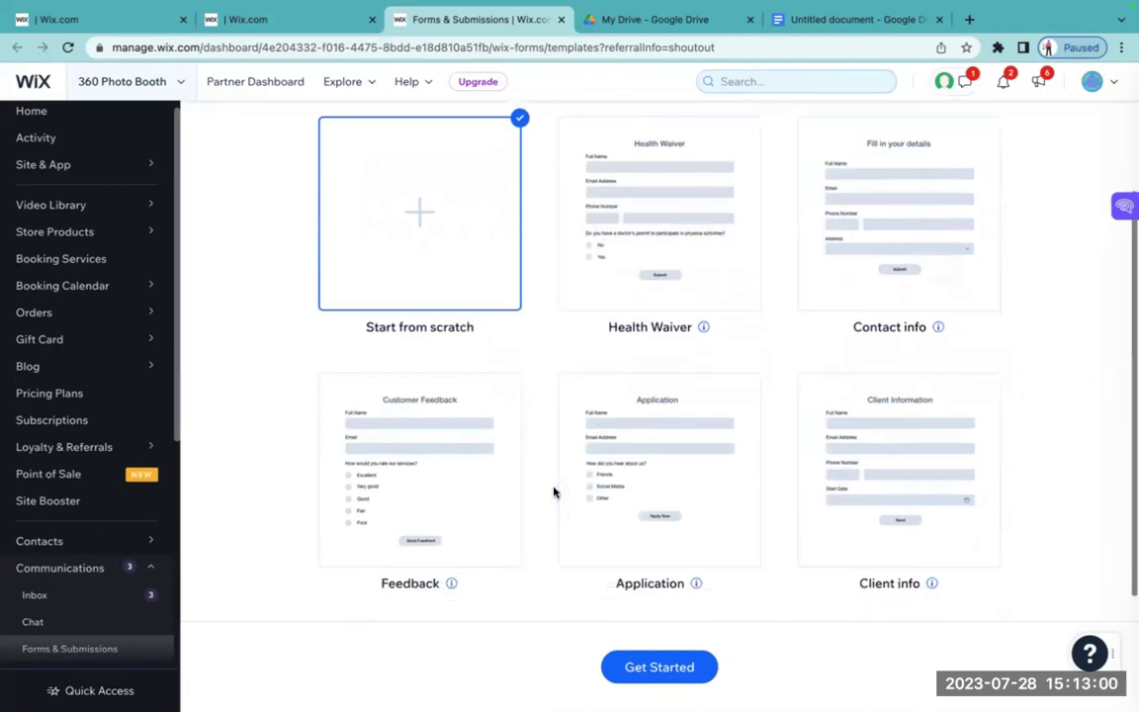
scroll(553, 491, "up", 1)
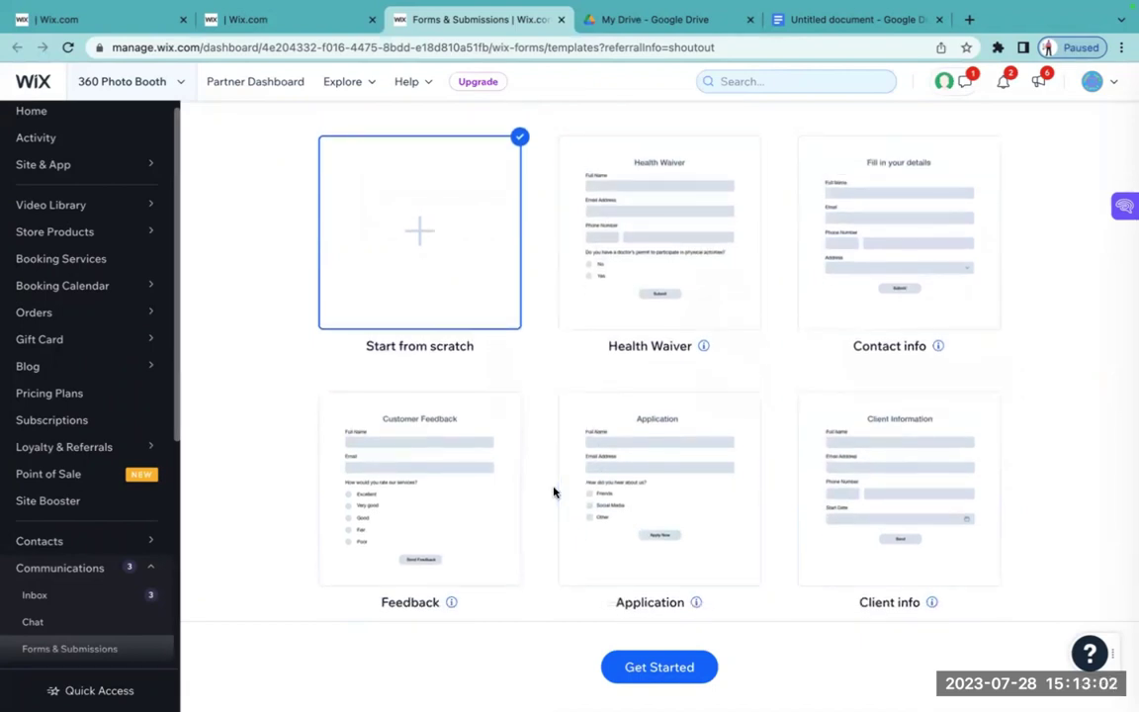
scroll(553, 491, "up", 1)
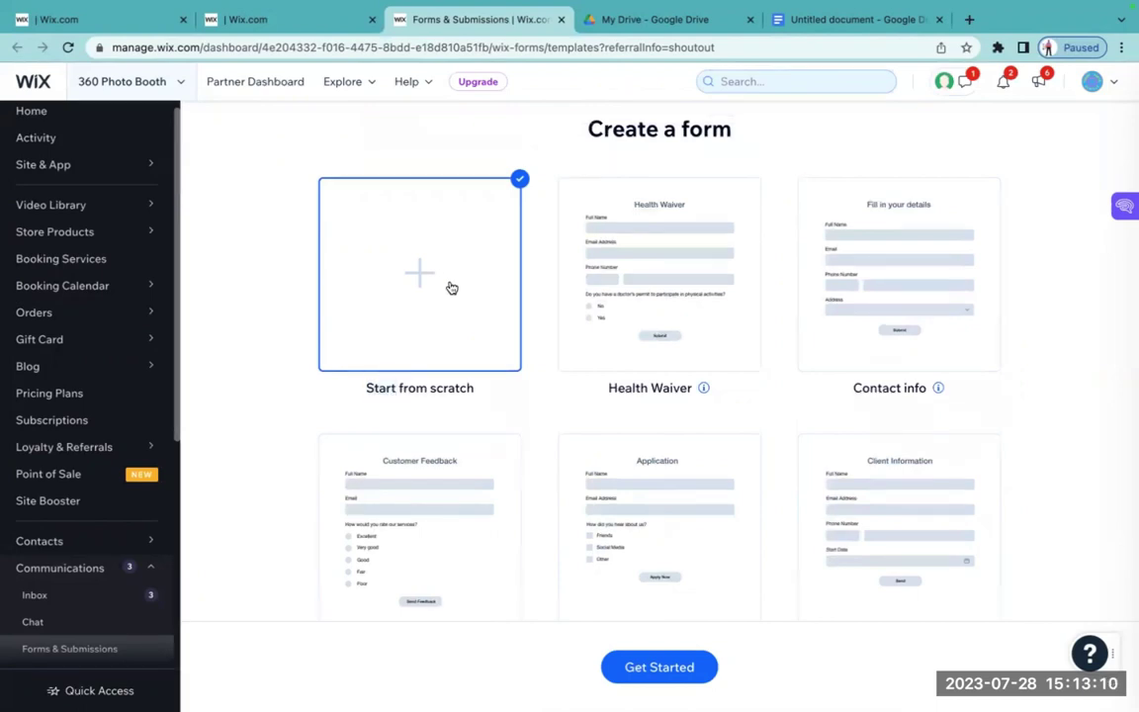
scroll(451, 288, "down", 2)
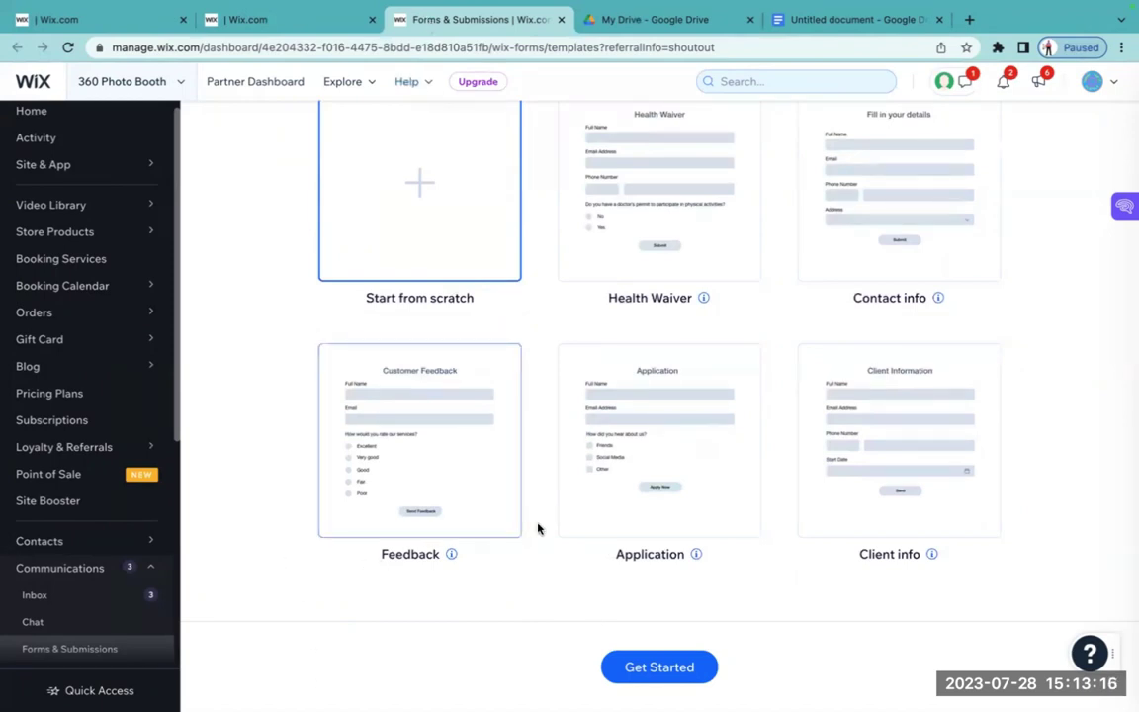
left_click(641, 672)
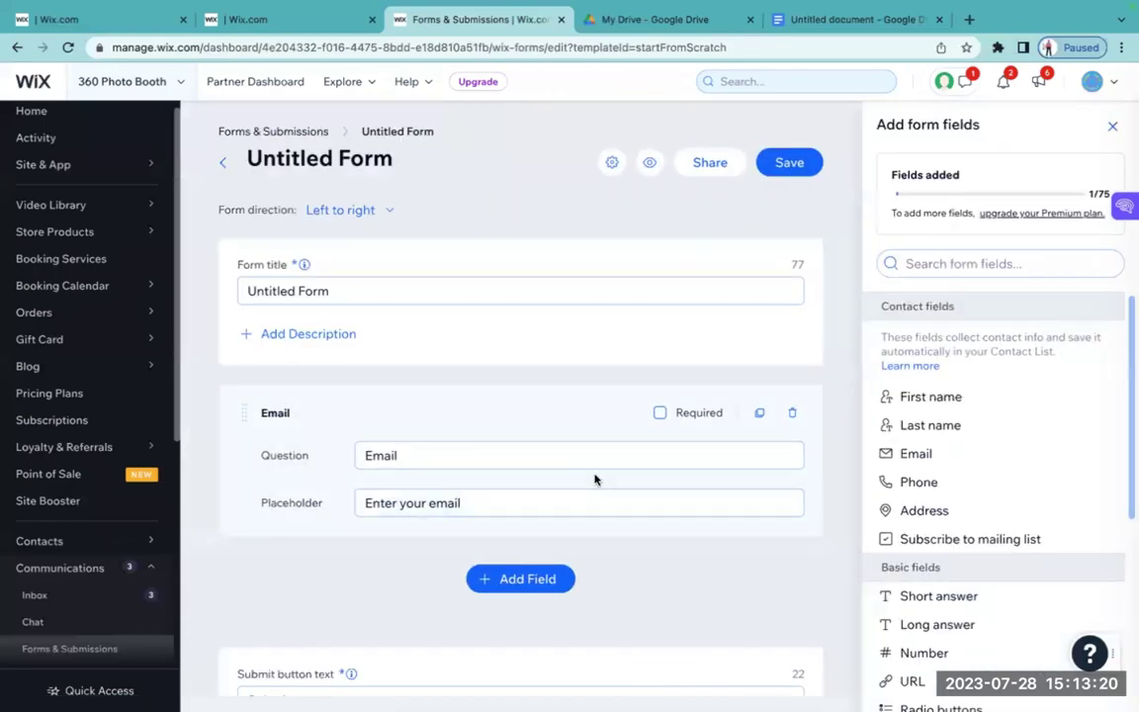
- Replace the form title with "Please Sign"
left_click(378, 291)
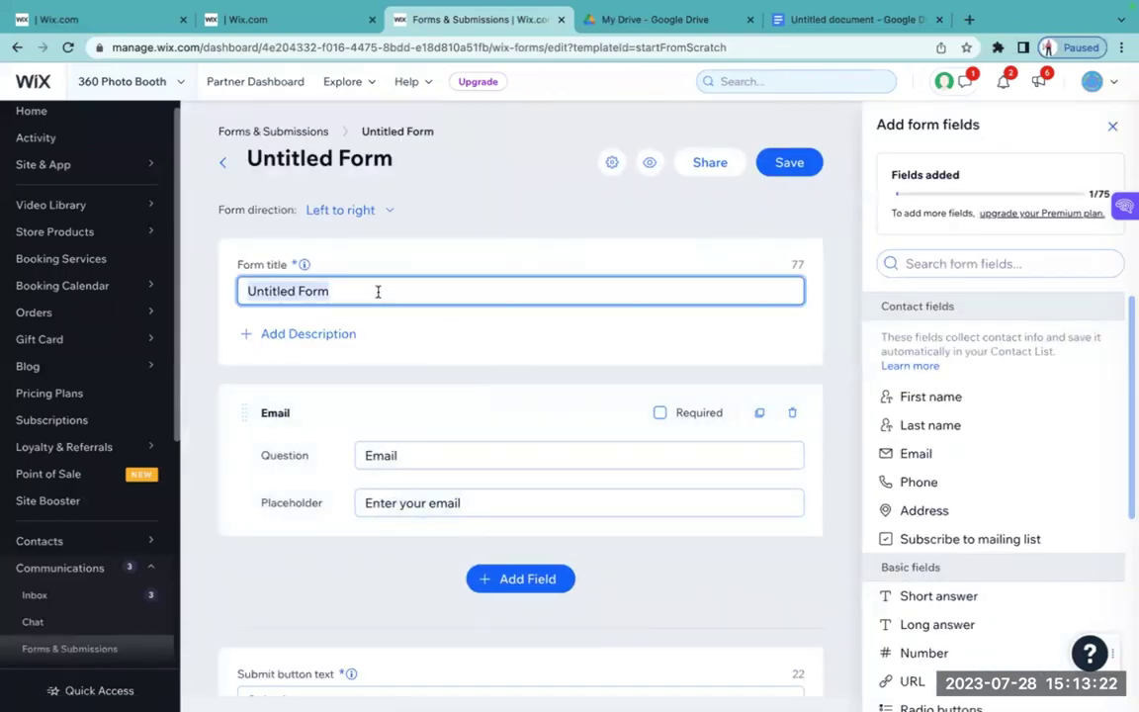
type("Pl")
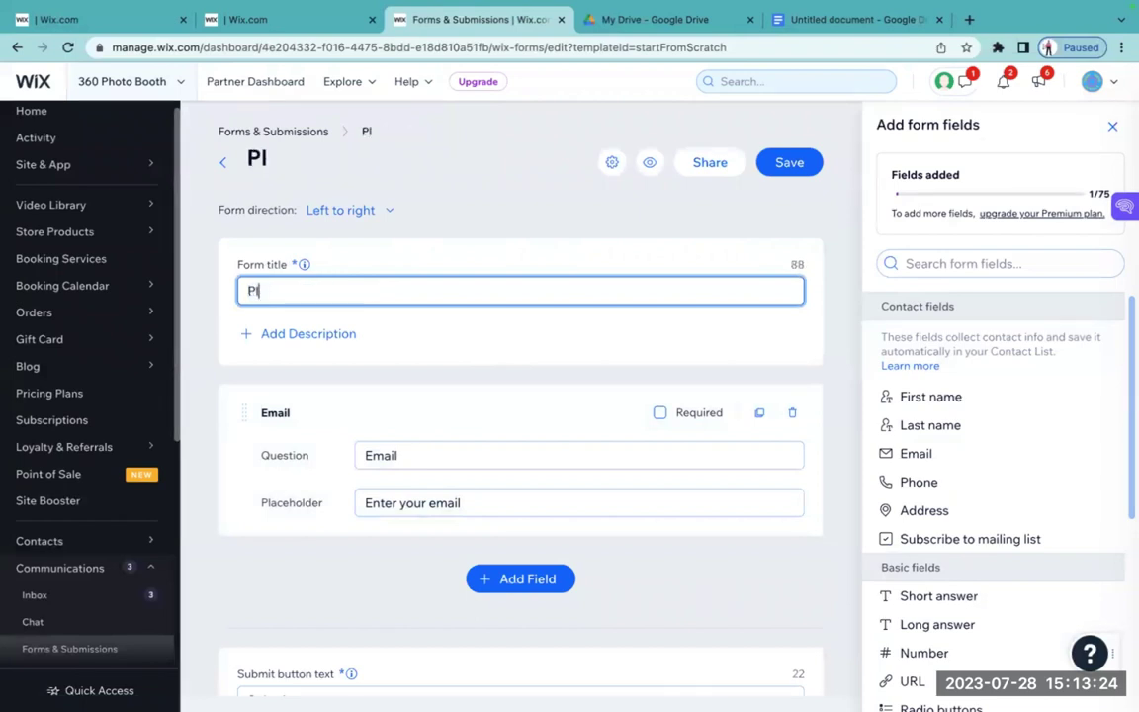
type("ease Sign")
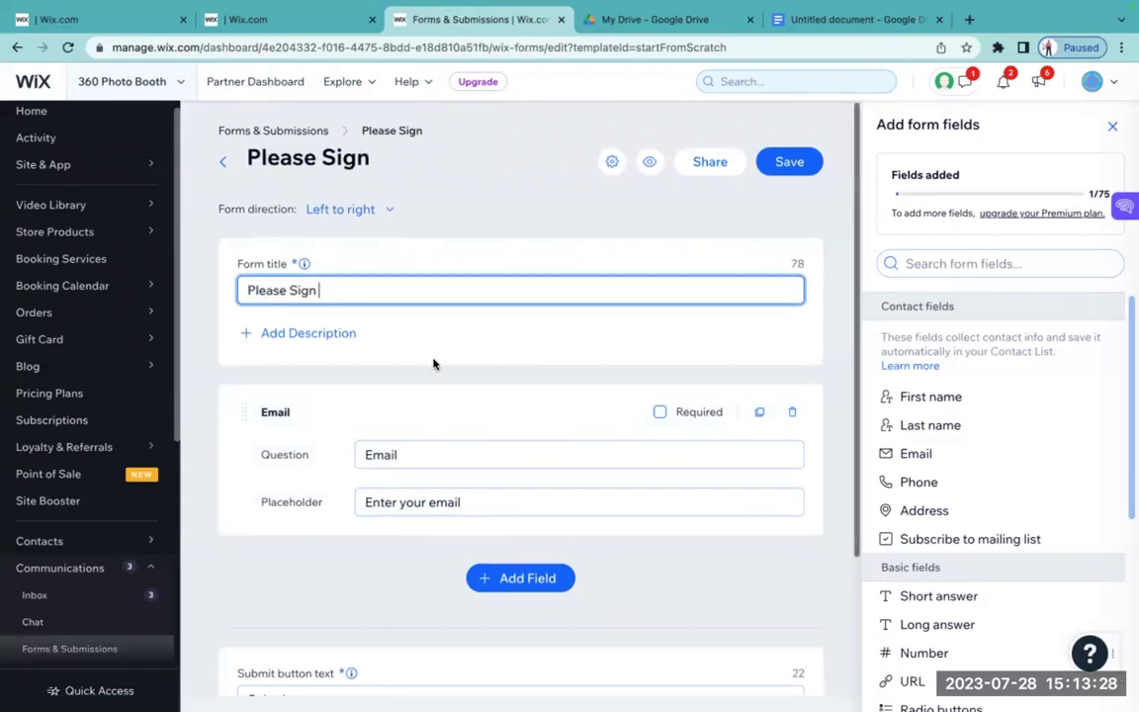
- Look over the form and the available field types, and delete the default Email field
scroll(432, 363, "down", 2)
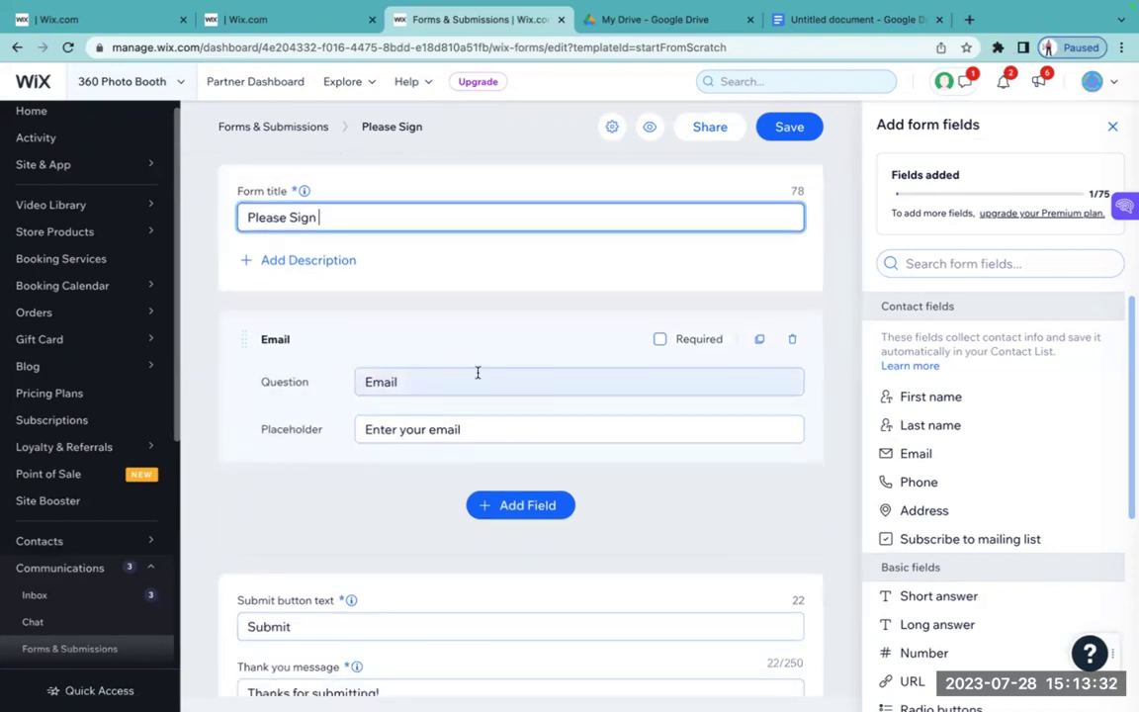
scroll(991, 330, "down", 4)
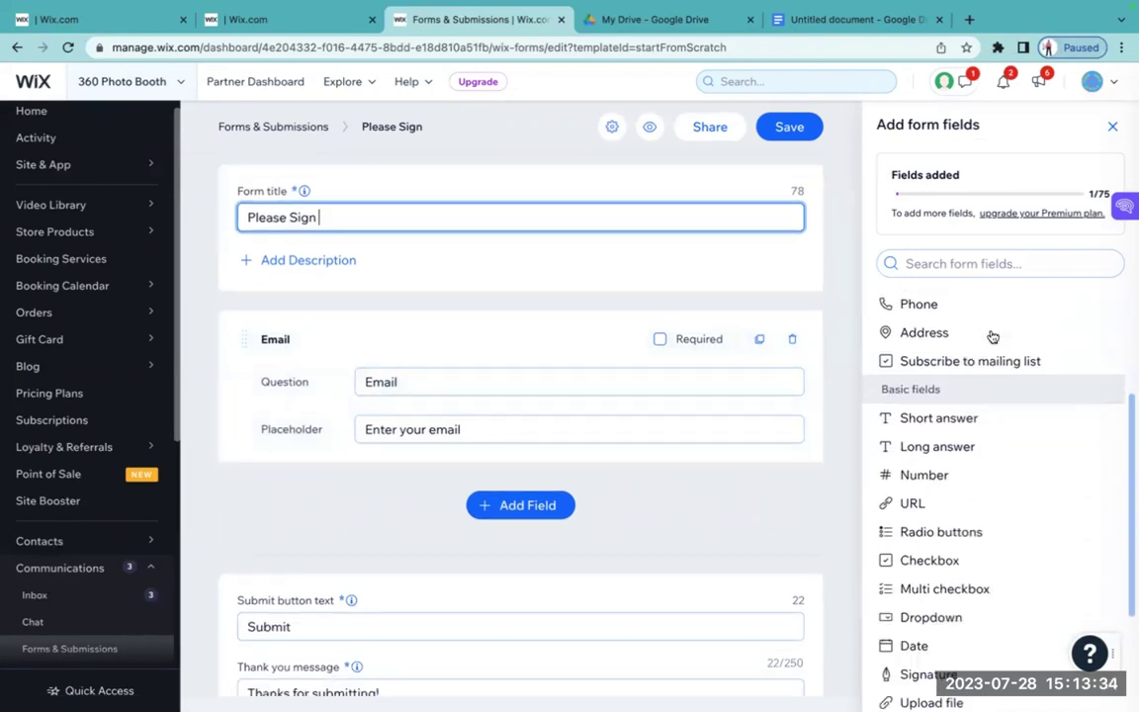
scroll(991, 465, "down", 3)
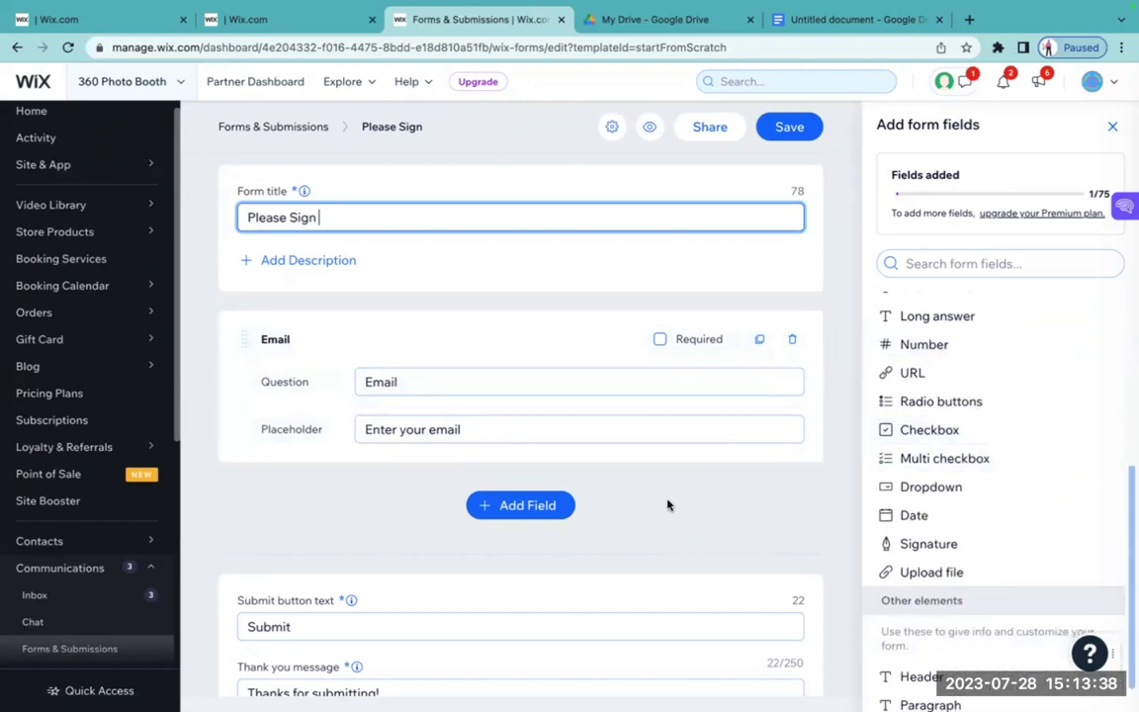
scroll(662, 552, "up", 1)
scroll(660, 548, "down", 1)
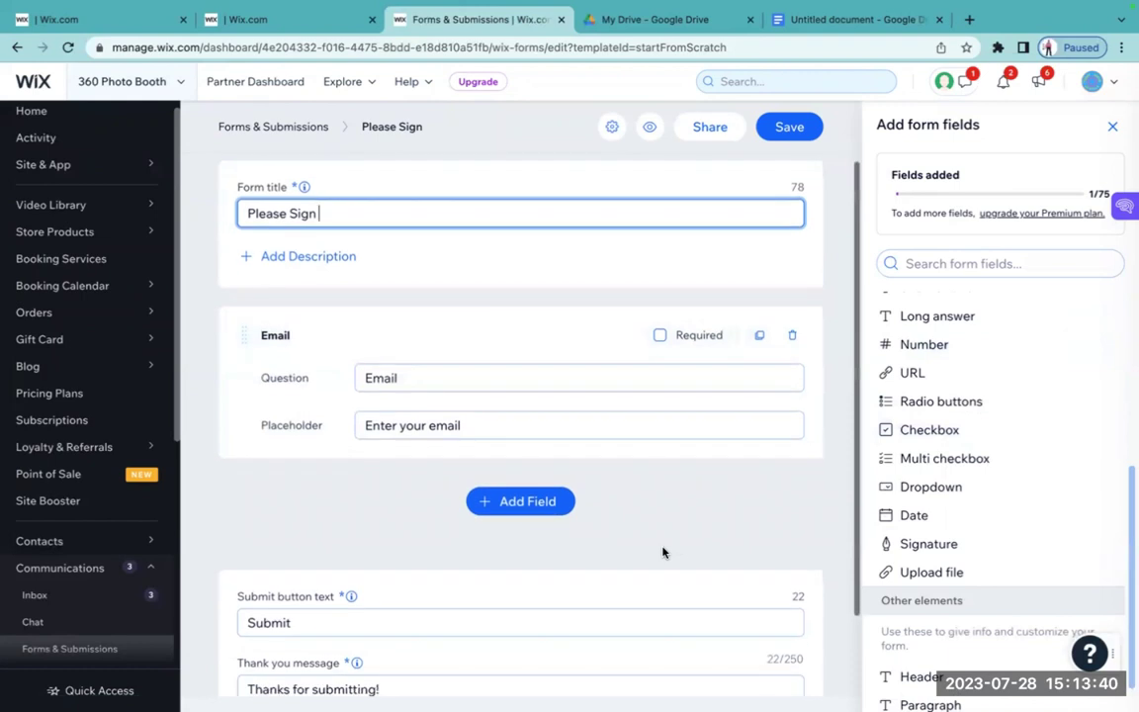
left_click(791, 336)
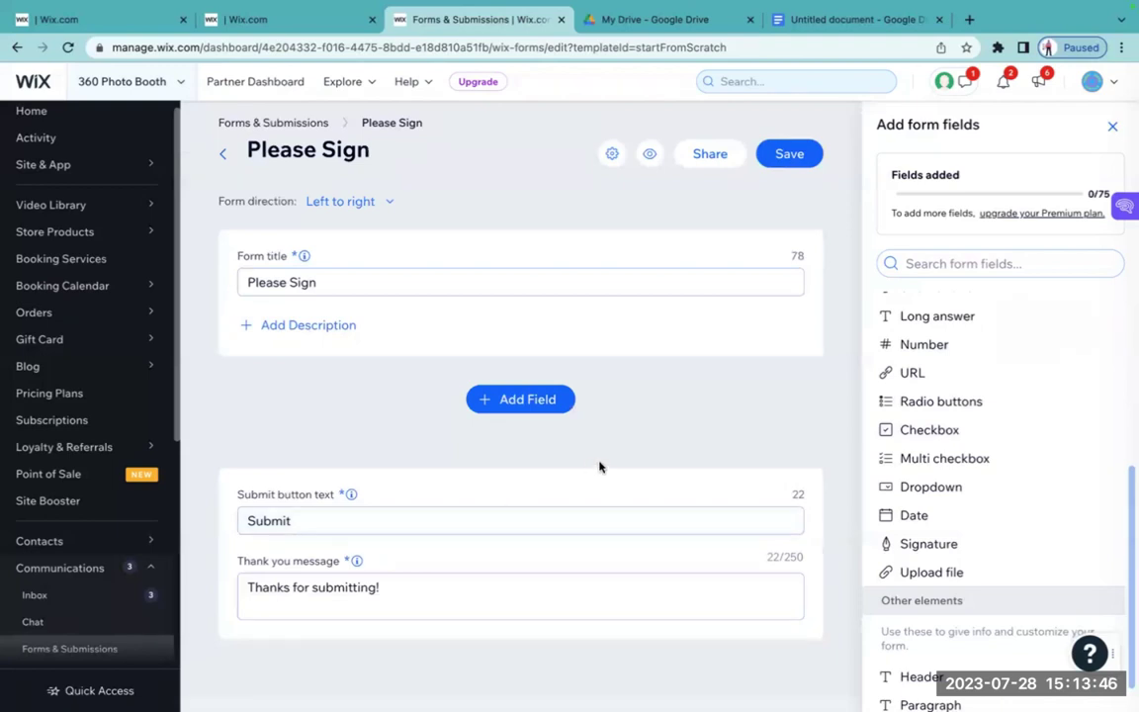
- Add a First name contact field to the form and change its question to "Full Name"
scroll(899, 399, "up", 4)
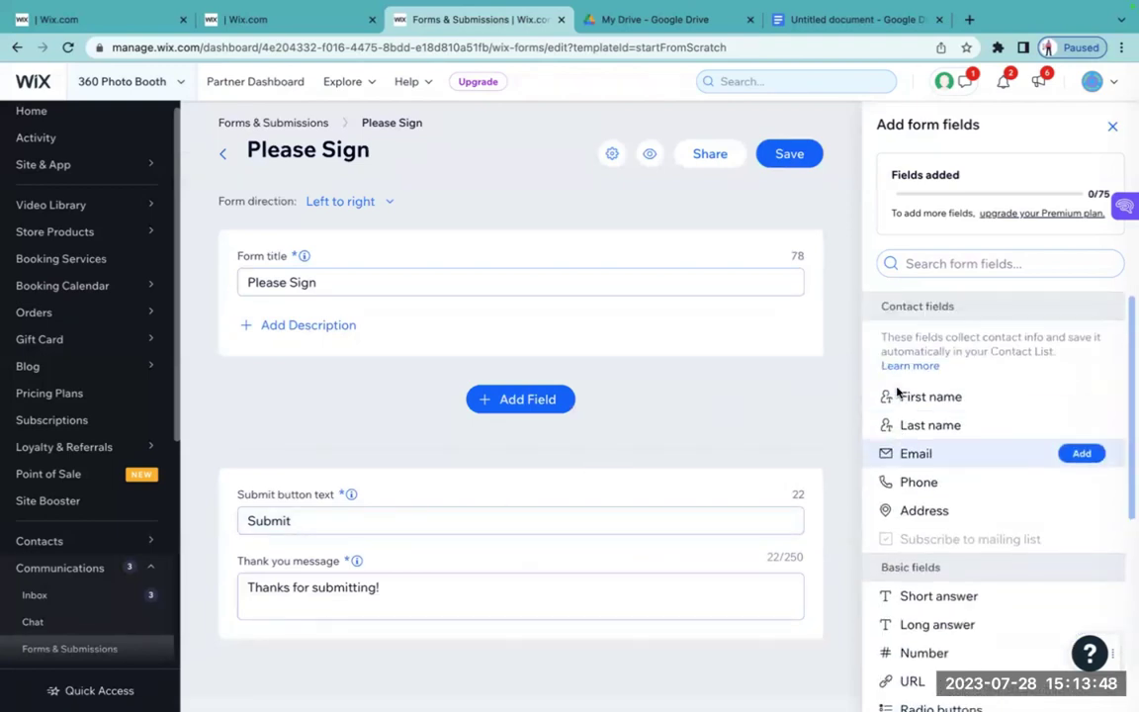
left_click(1082, 397)
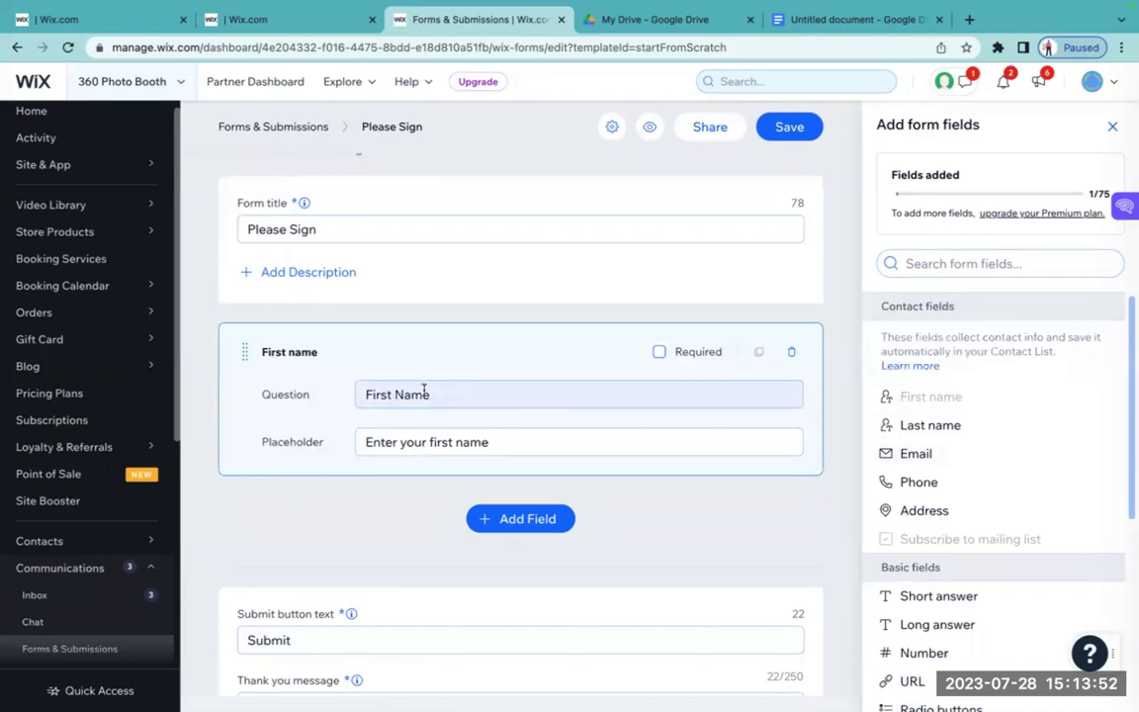
left_click(455, 393)
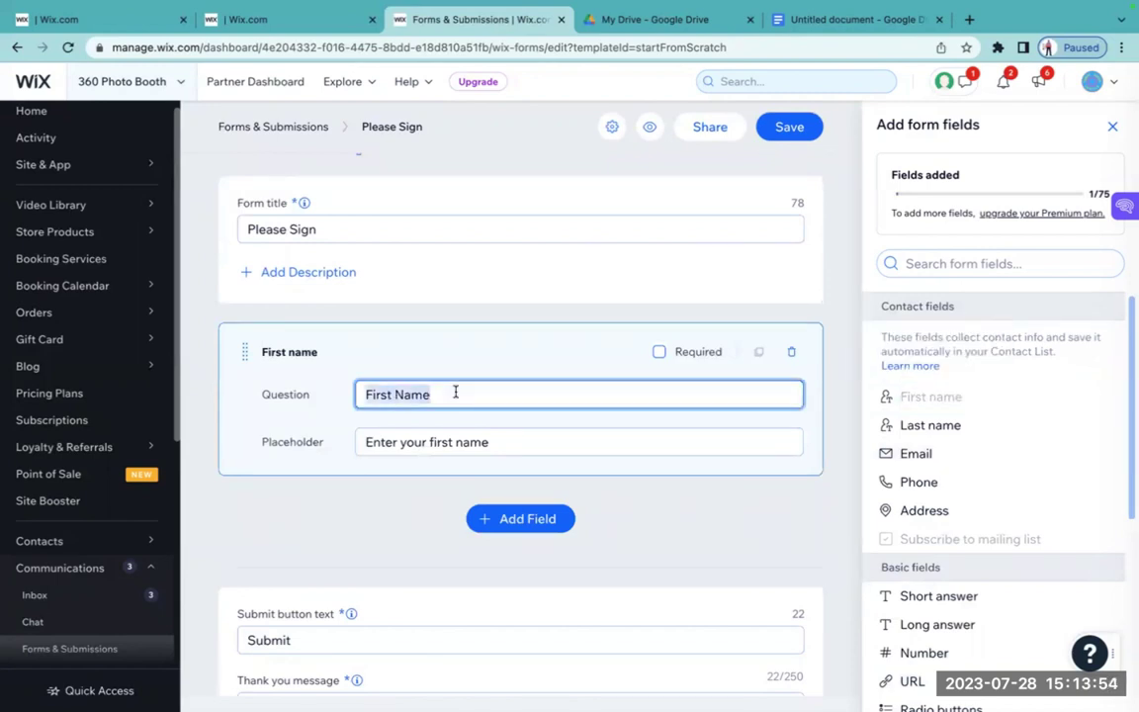
type("Full Name")
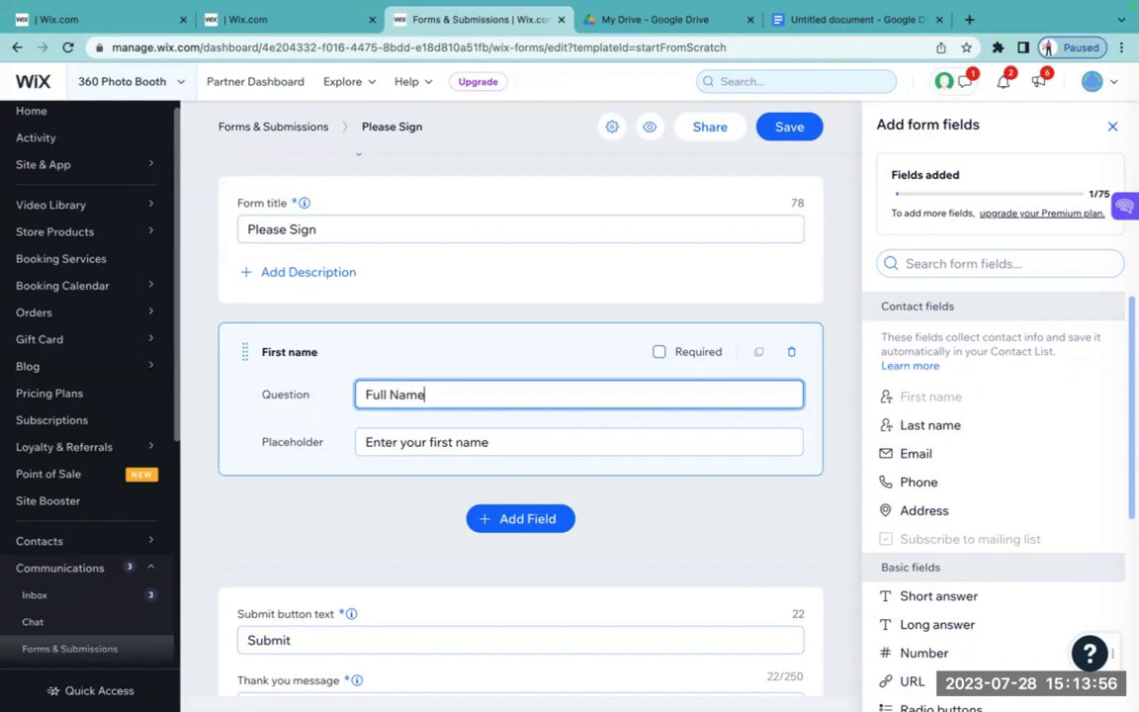
left_click(626, 477)
- Add a Signature field and a Date field below the Full Name question, keeping their default texts
scroll(659, 477, "down", 2)
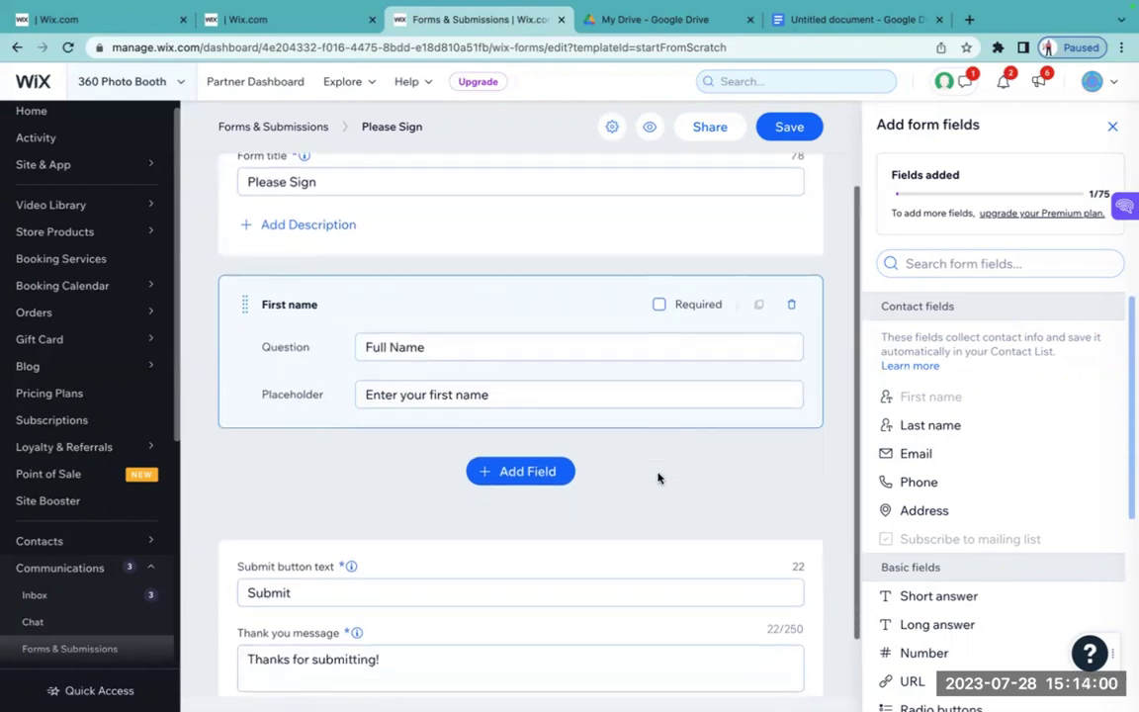
scroll(939, 427, "down", 2)
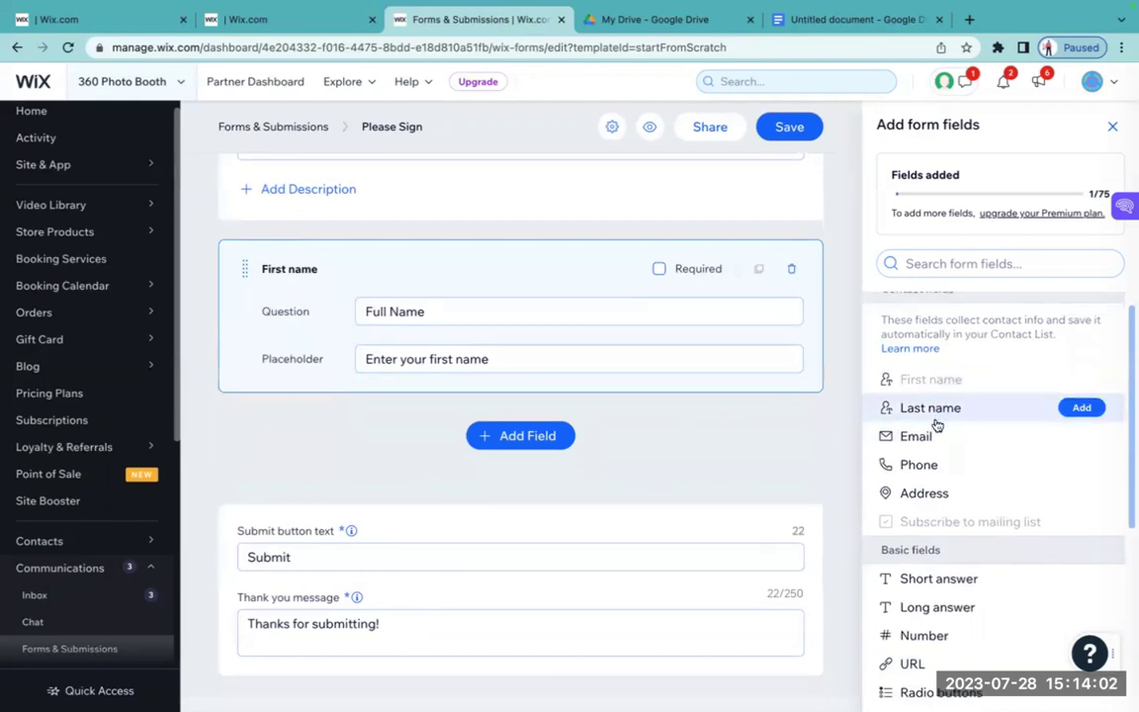
scroll(937, 425, "down", 6)
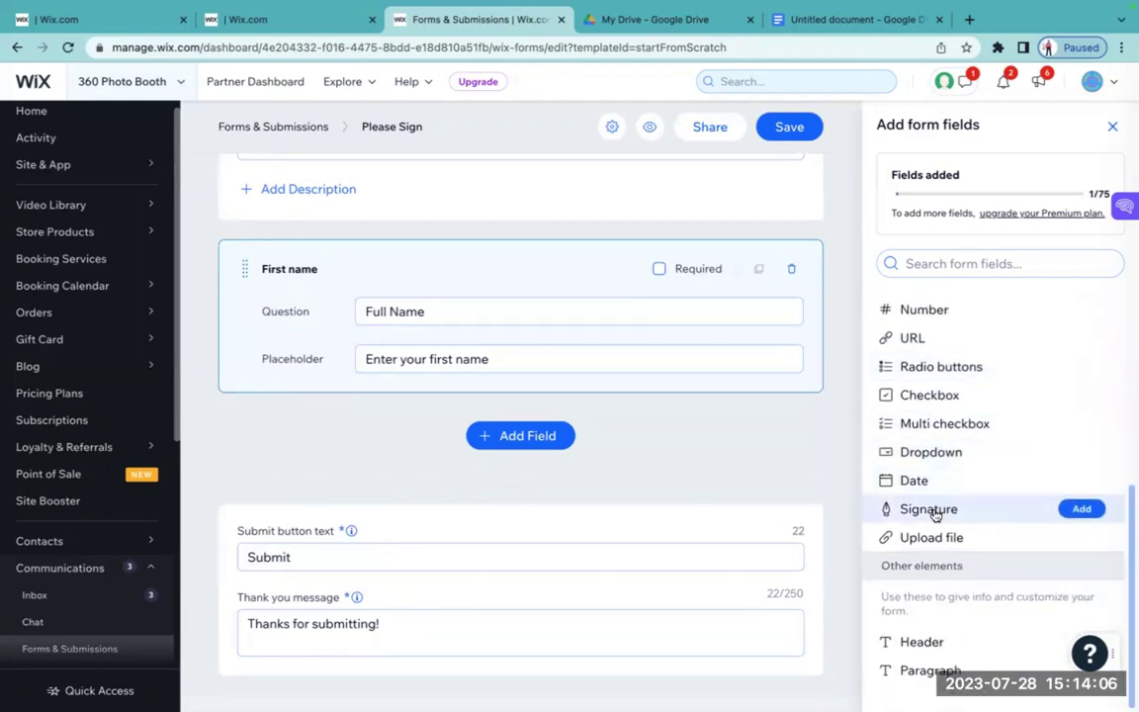
left_click(1081, 509)
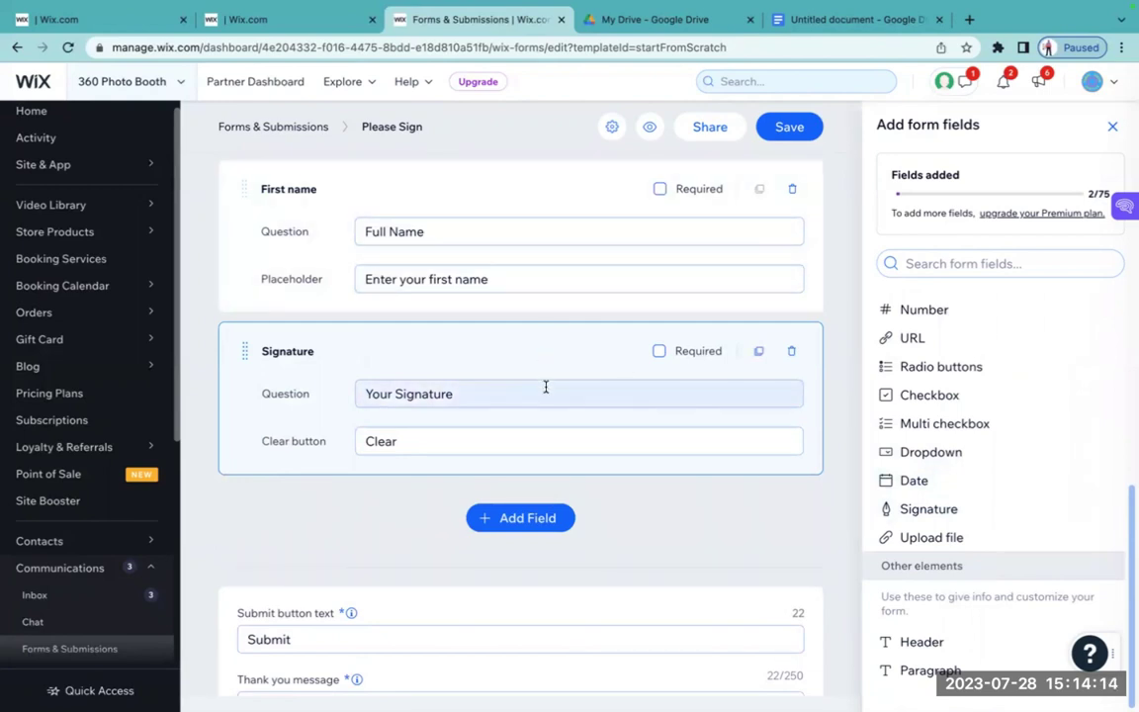
scroll(650, 529, "down", 2)
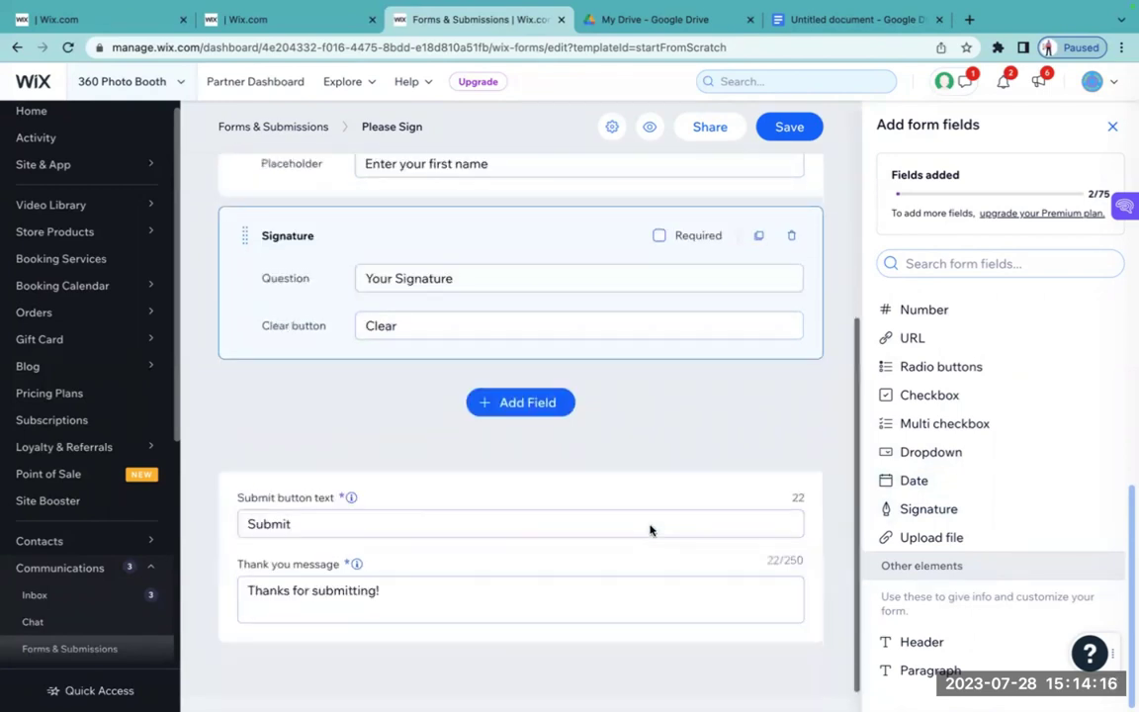
left_click(911, 480)
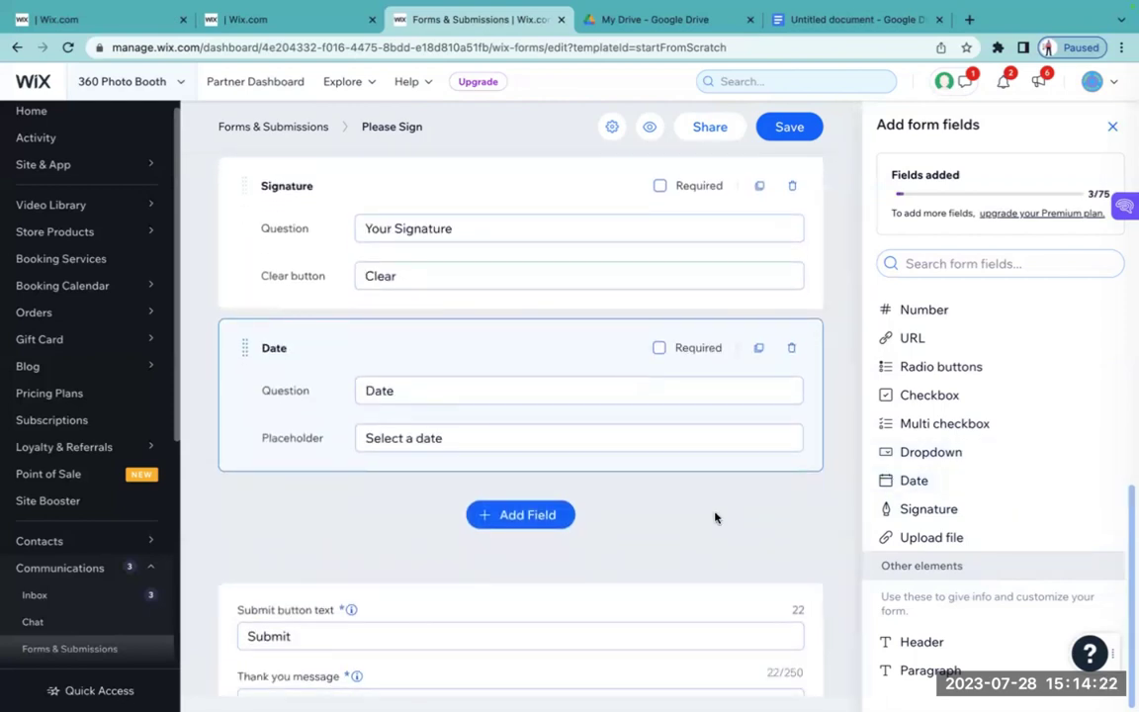
scroll(716, 517, "down", 1)
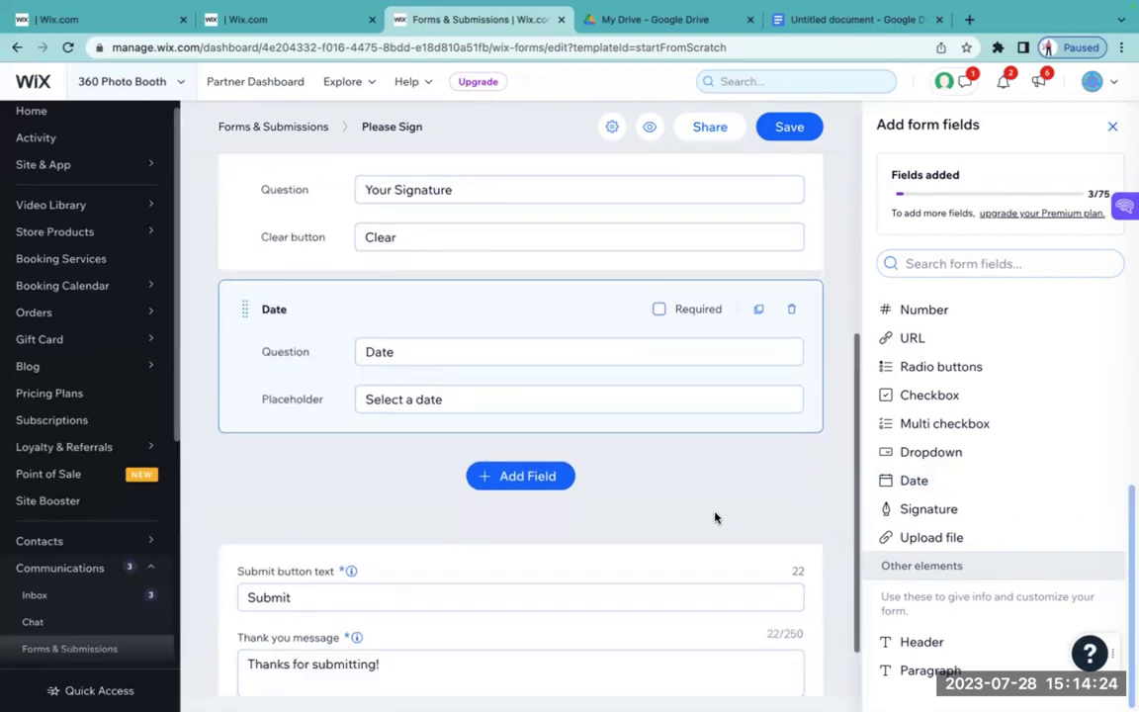
- Change the form title to "Please Sign TEST" and save the form
scroll(692, 458, "down", 2)
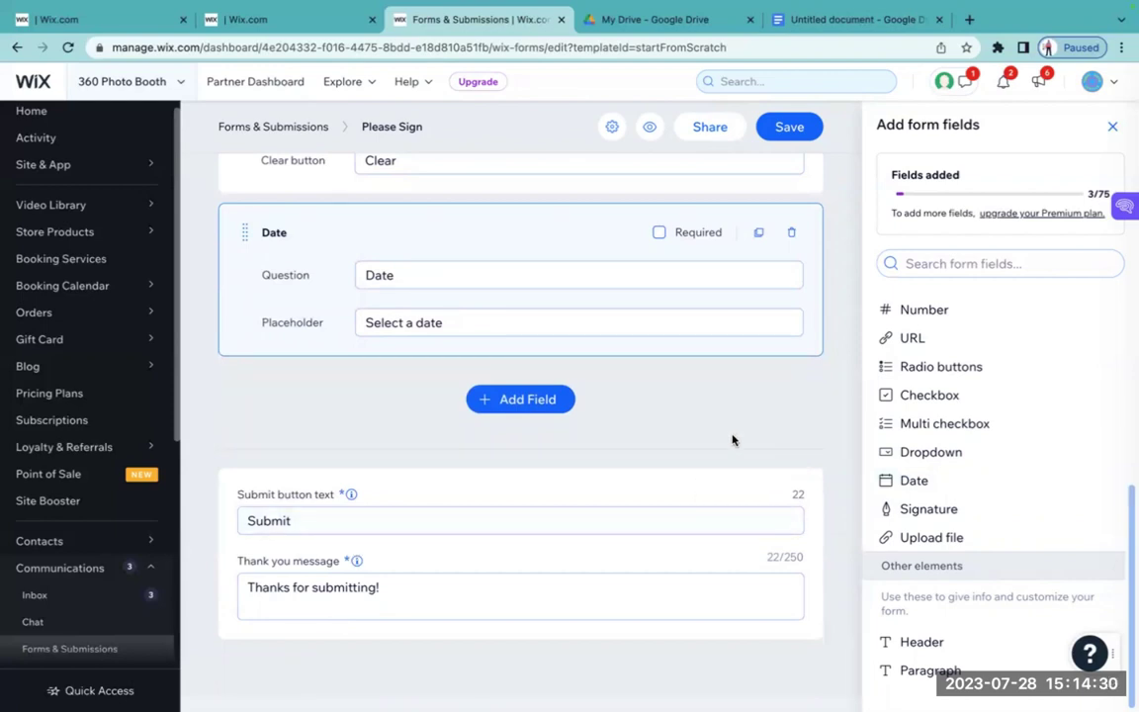
scroll(733, 440, "up", 5)
left_click(364, 300)
left_click(369, 298)
type("TEST")
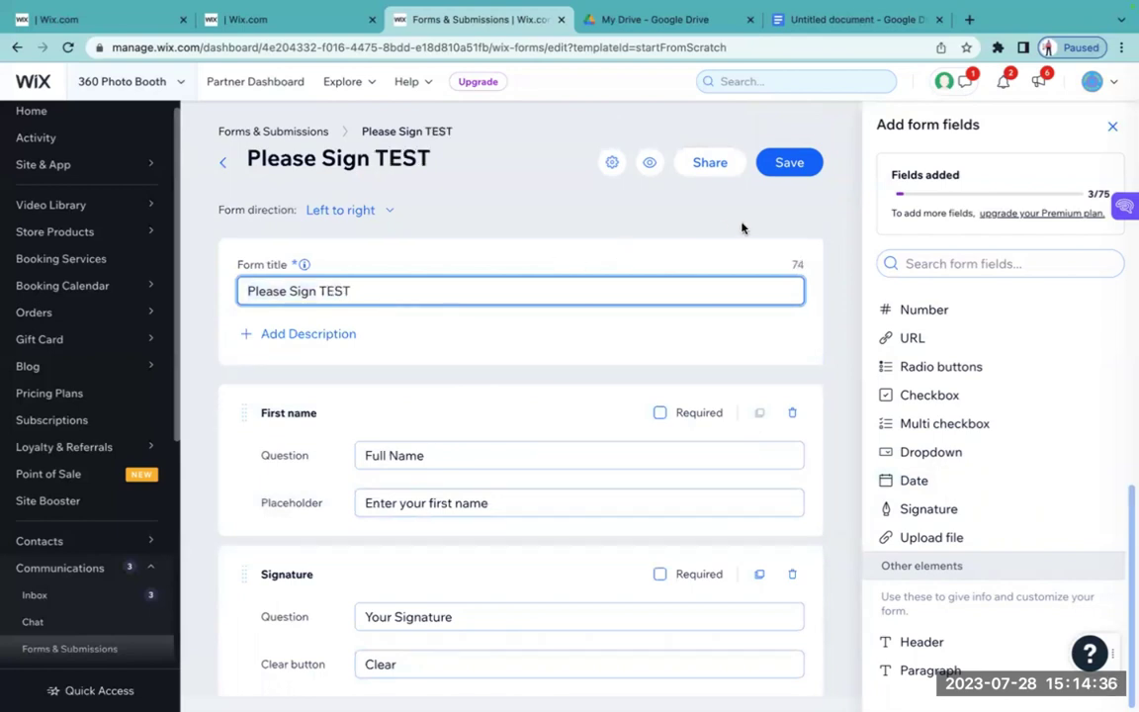
left_click(782, 166)
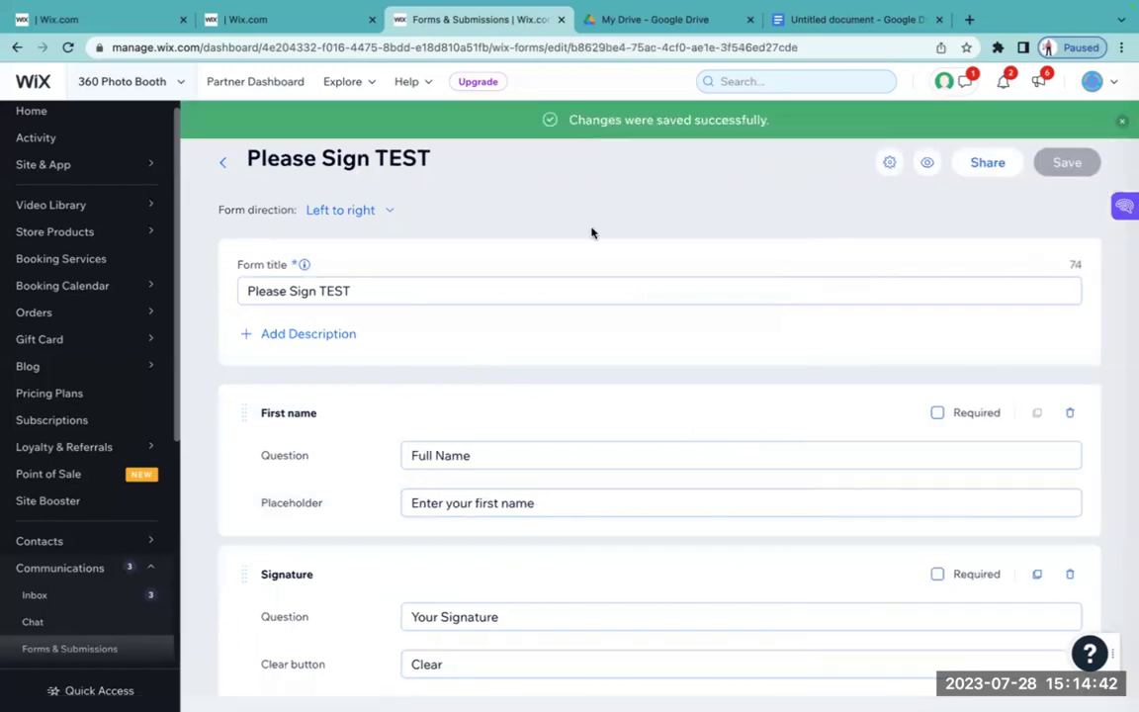
- Look over the saved form's fields and return to the list of standalone forms
scroll(569, 243, "down", 5)
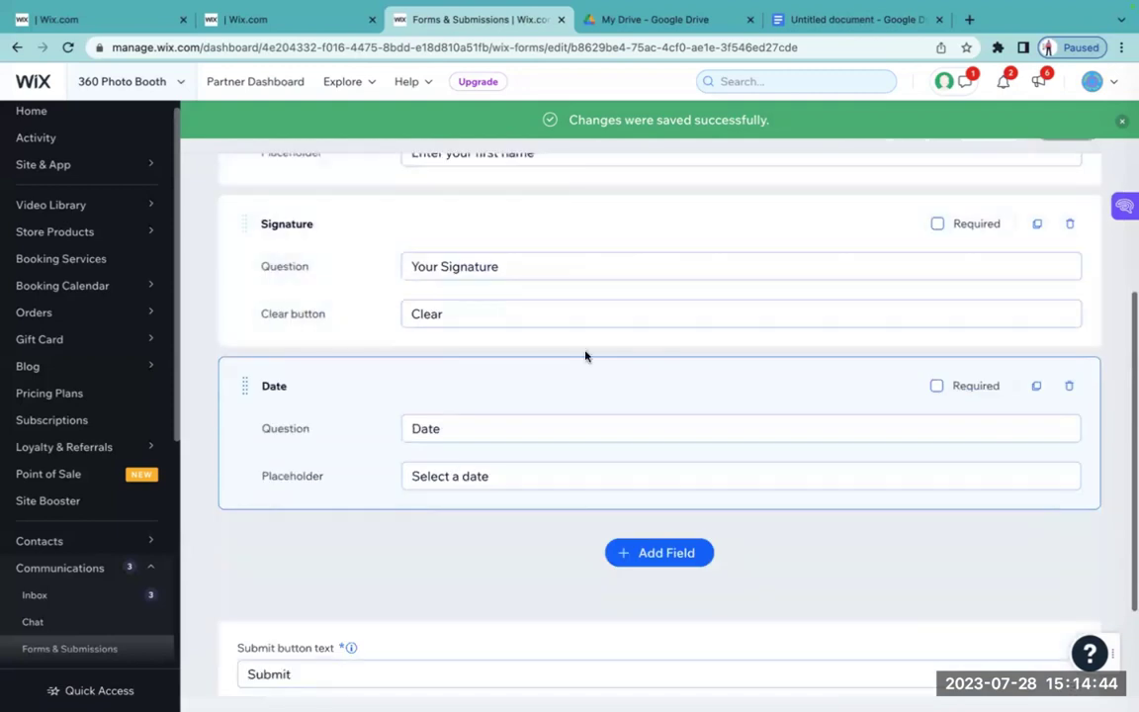
scroll(602, 490, "up", 5)
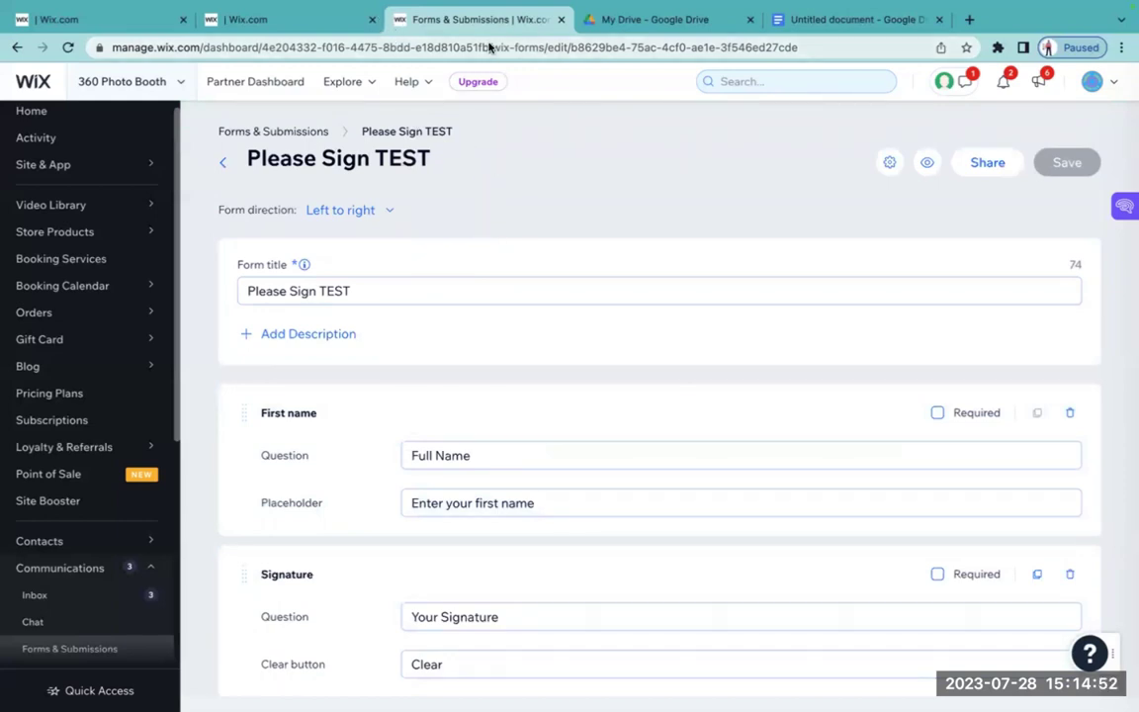
left_click(224, 164)
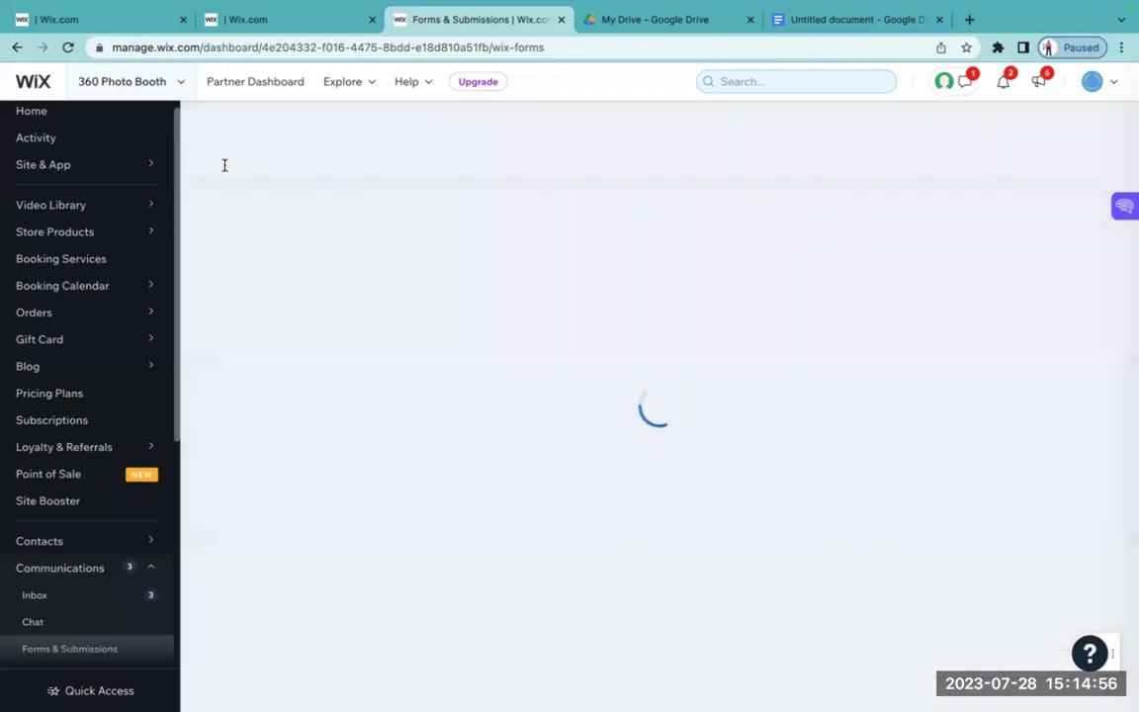
scroll(388, 315, "down", 2)
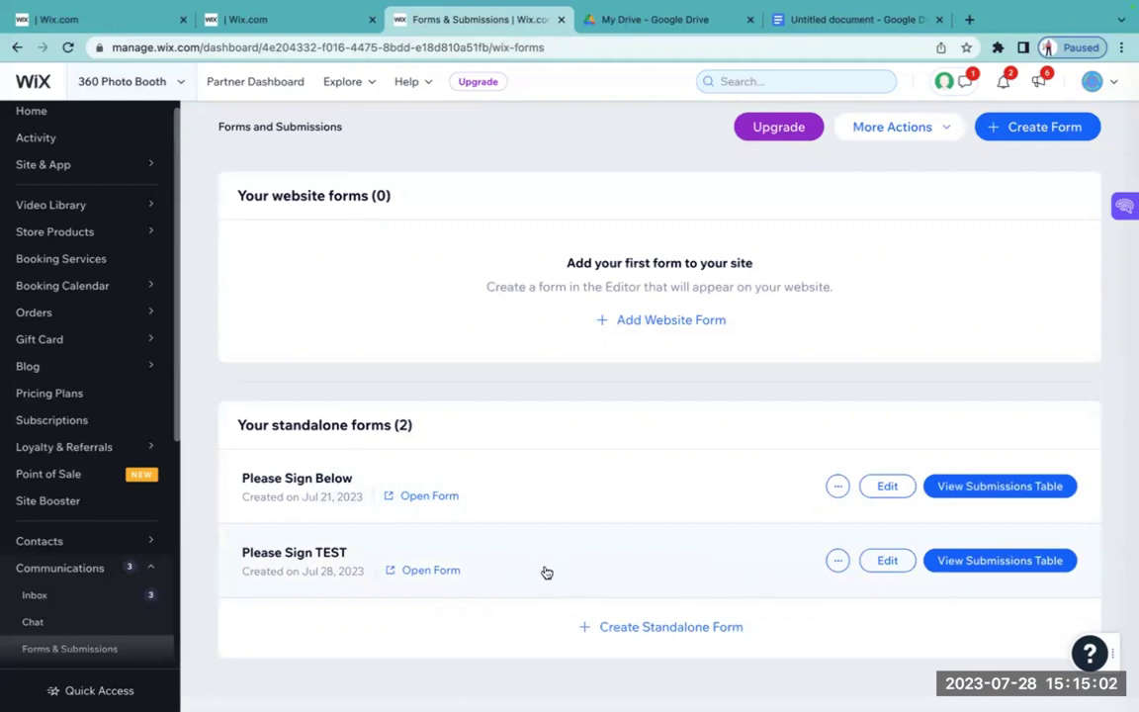
- Return to the contract email editor and clear the default text of the button below the contract
left_click(269, 25)
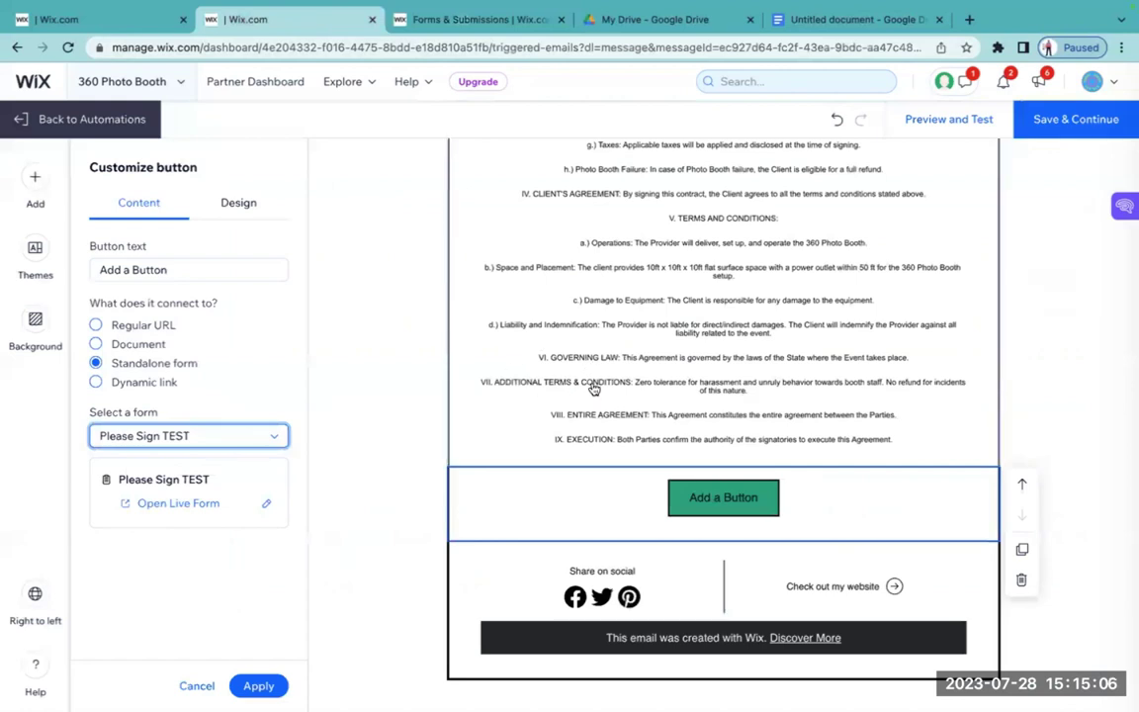
left_click(711, 503)
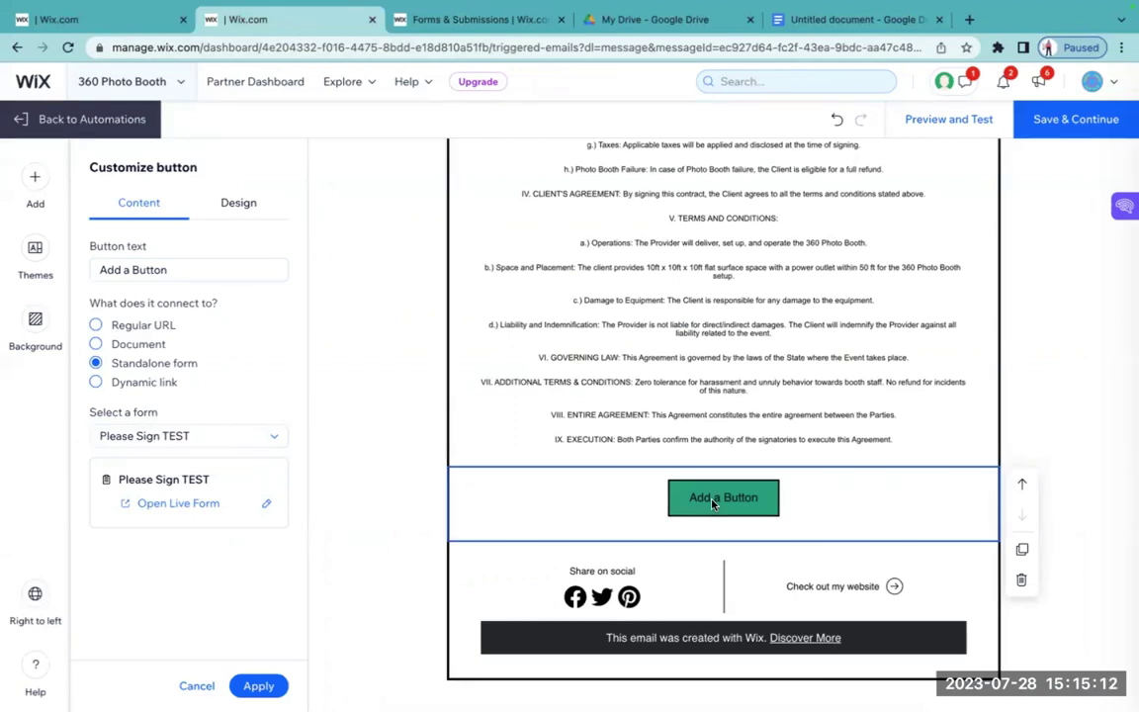
left_click(208, 270)
triple_click(209, 270)
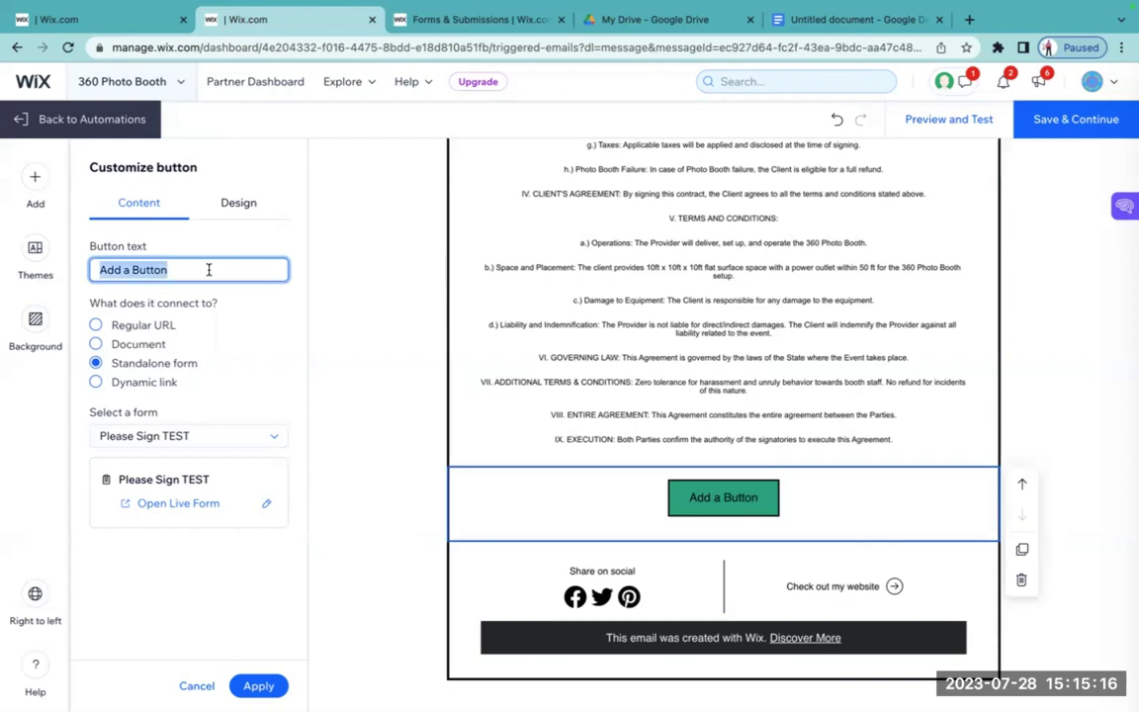
type("Please Sign")
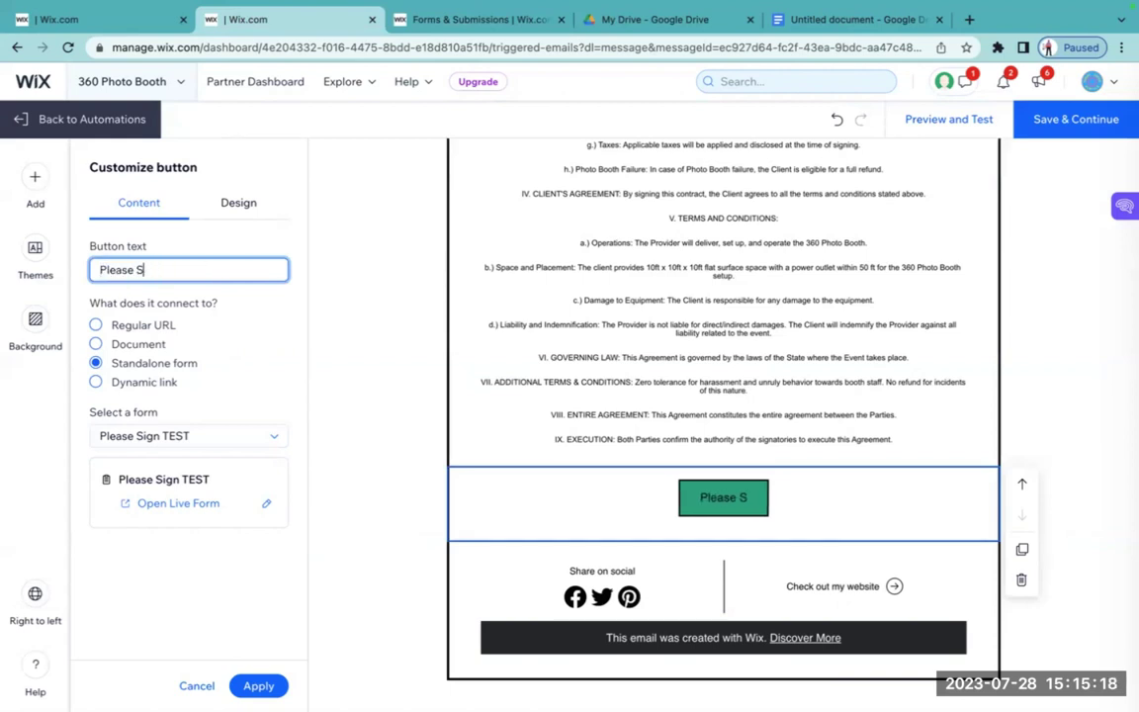
key("BackSpace")
key("BackSpace")
key("BackSpace")
key("BackSpace")
key("BackSpace")
key("BackSpace")
key("BackSpace")
key("BackSpace")
key("BackSpace")
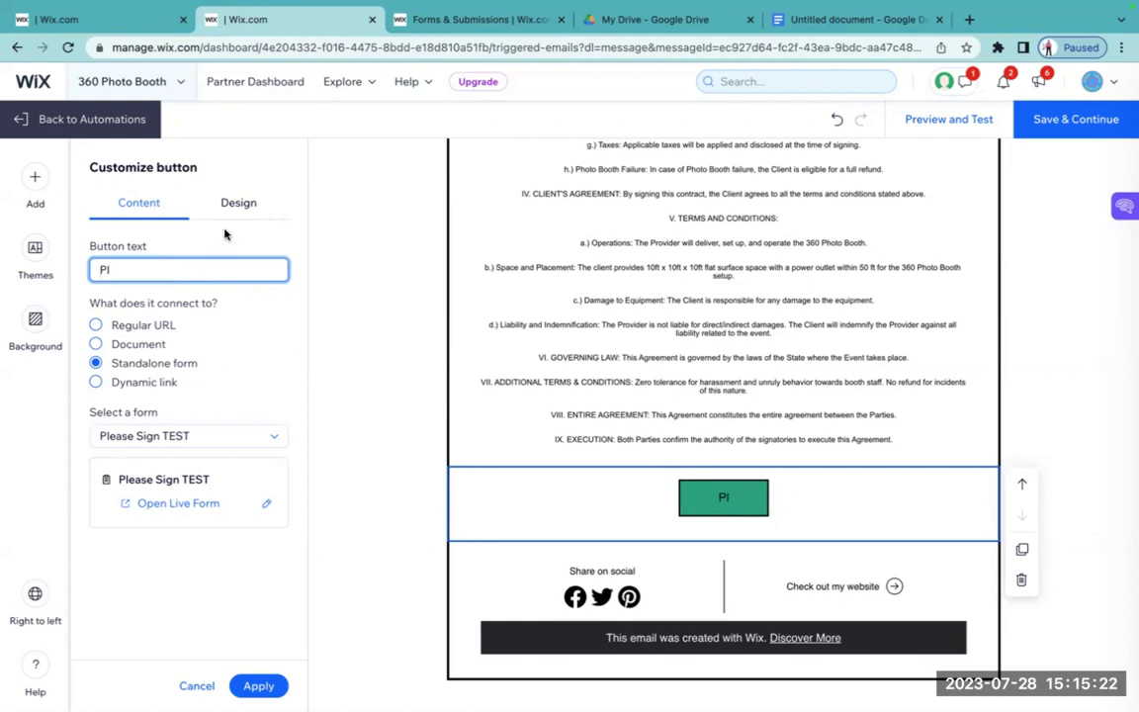
key("BackSpace")
type("Sei")
key("BackSpace")
key("BackSpace")
key("BackSpace")
key("BackSpace")
- Set the button's fill color to the saved yellow F9FF15
left_click(245, 202)
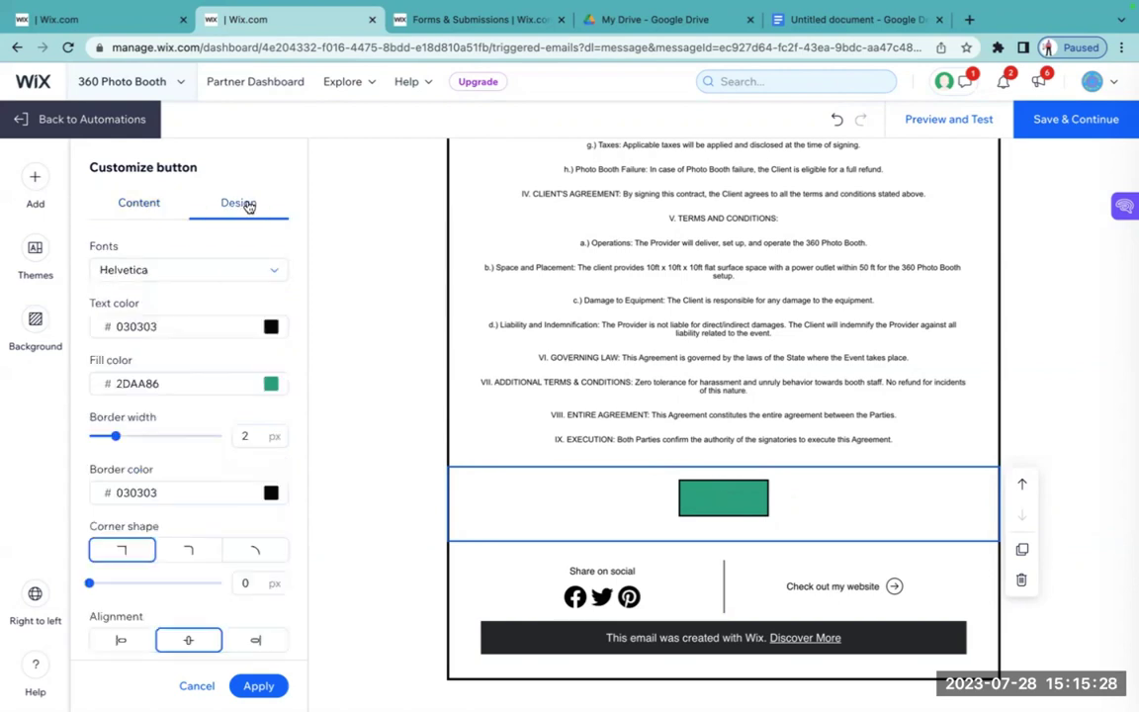
left_click(271, 384)
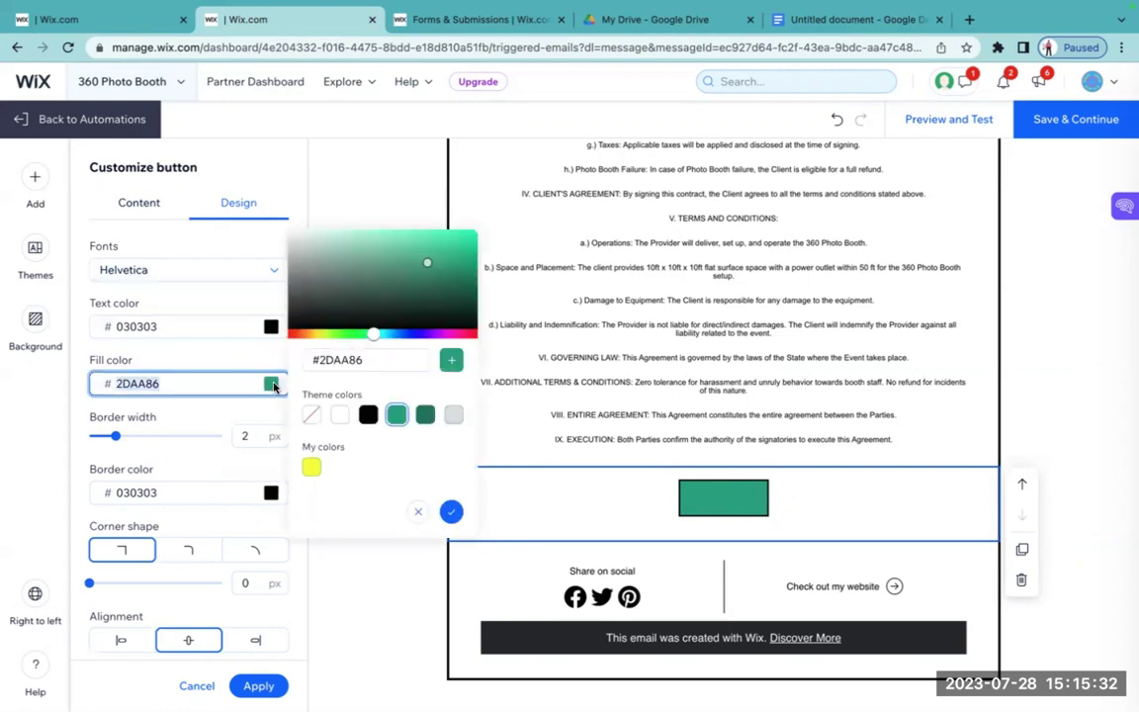
left_click(311, 469)
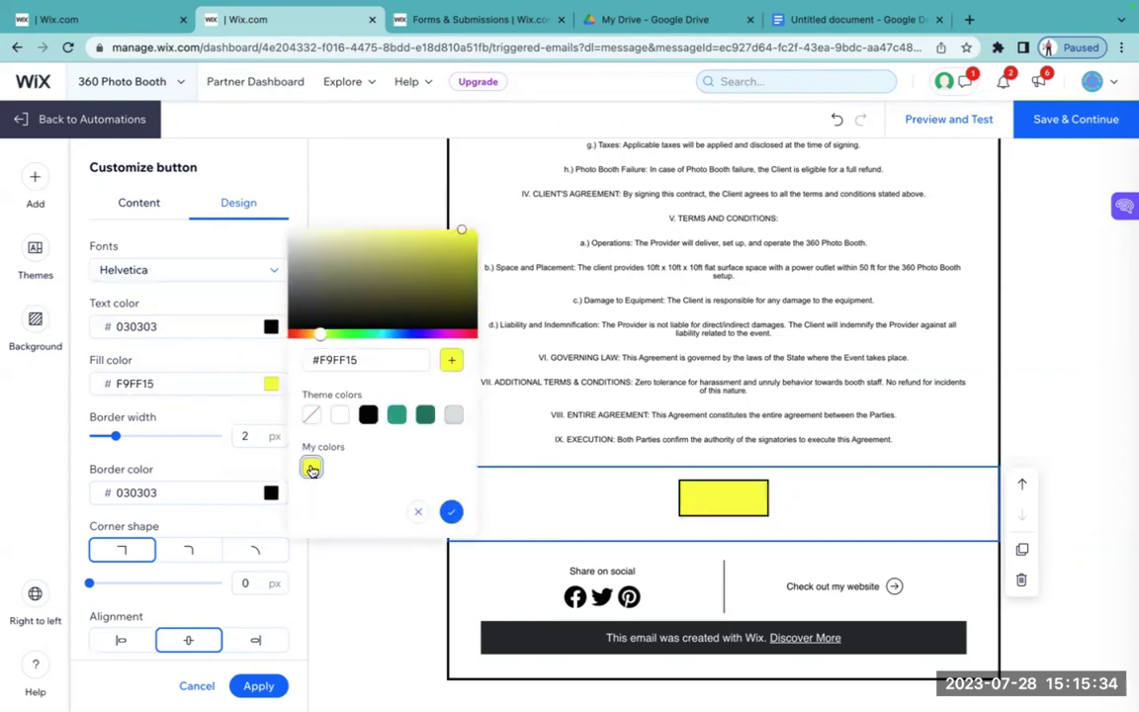
- Set the button's text to "Please sign"
left_click(152, 205)
left_click(186, 269)
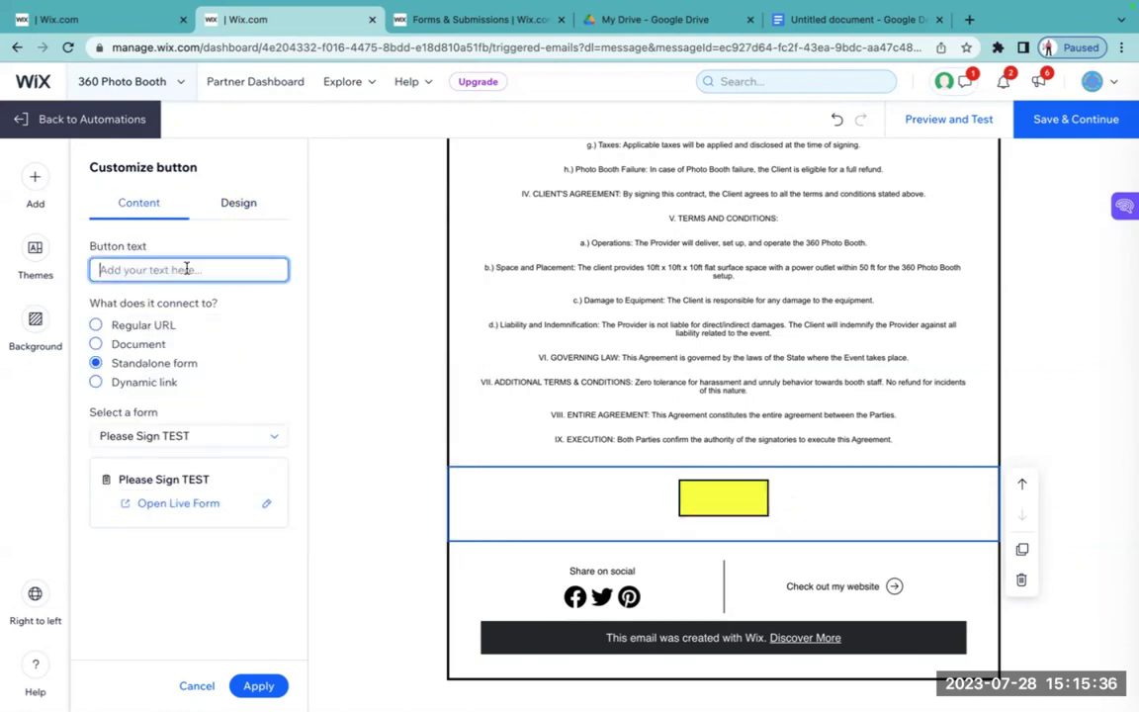
type("SPlease")
key("BackSpace")
key("BackSpace")
key("BackSpace")
key("BackSpace")
key("BackSpace")
key("BackSpace")
key("BackSpace")
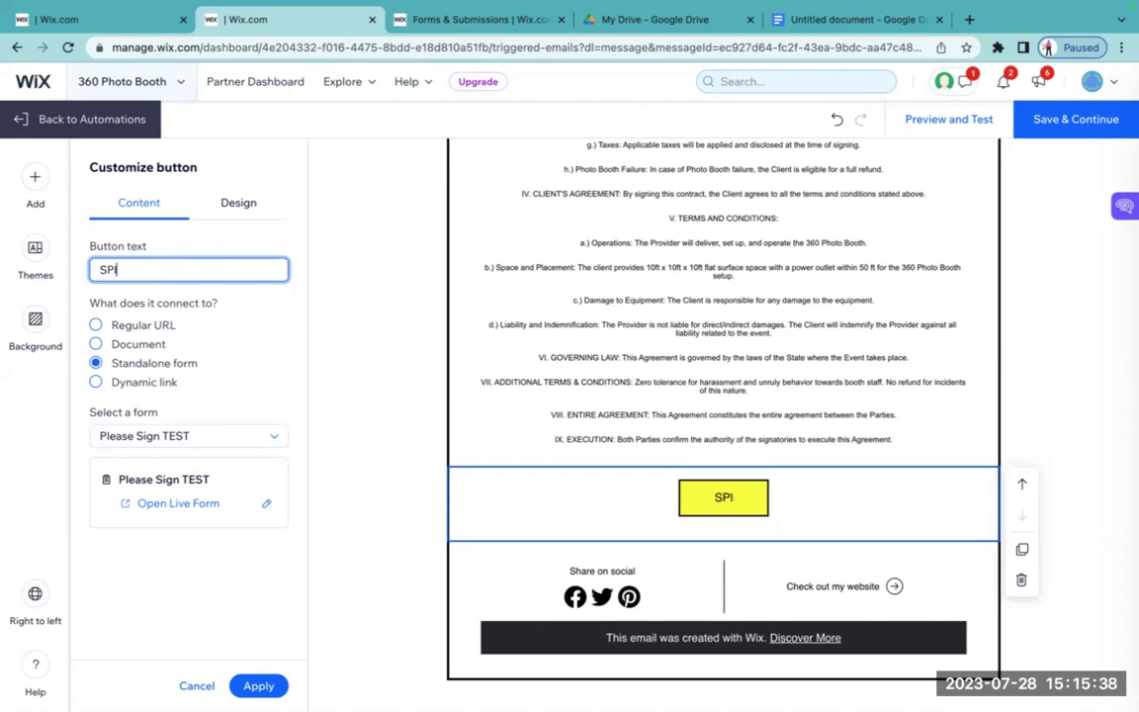
type("Please sign")
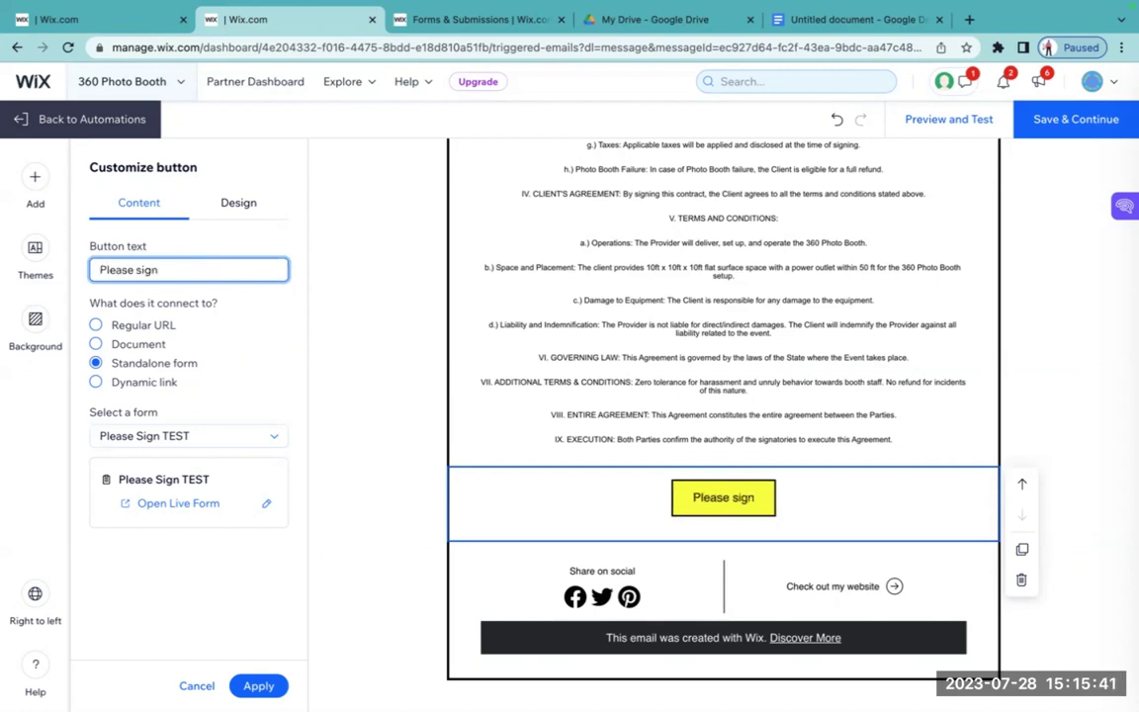
- Connect the button to the standalone form "Please Sign TEST"
left_click(260, 379)
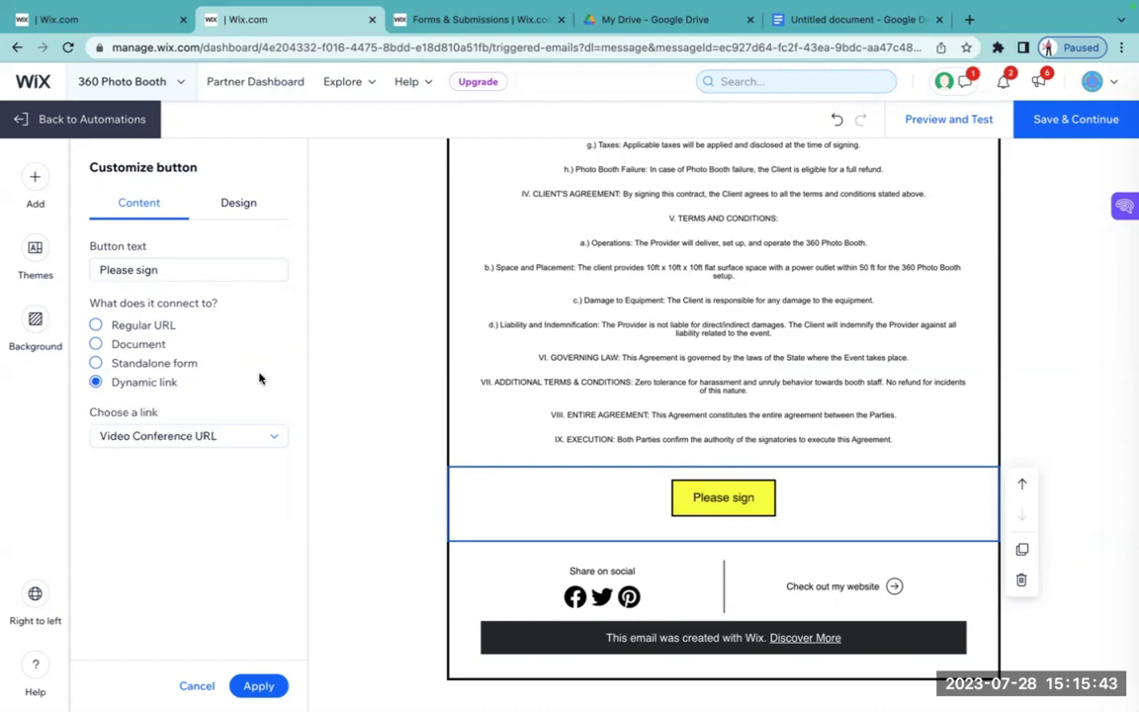
left_click(95, 363)
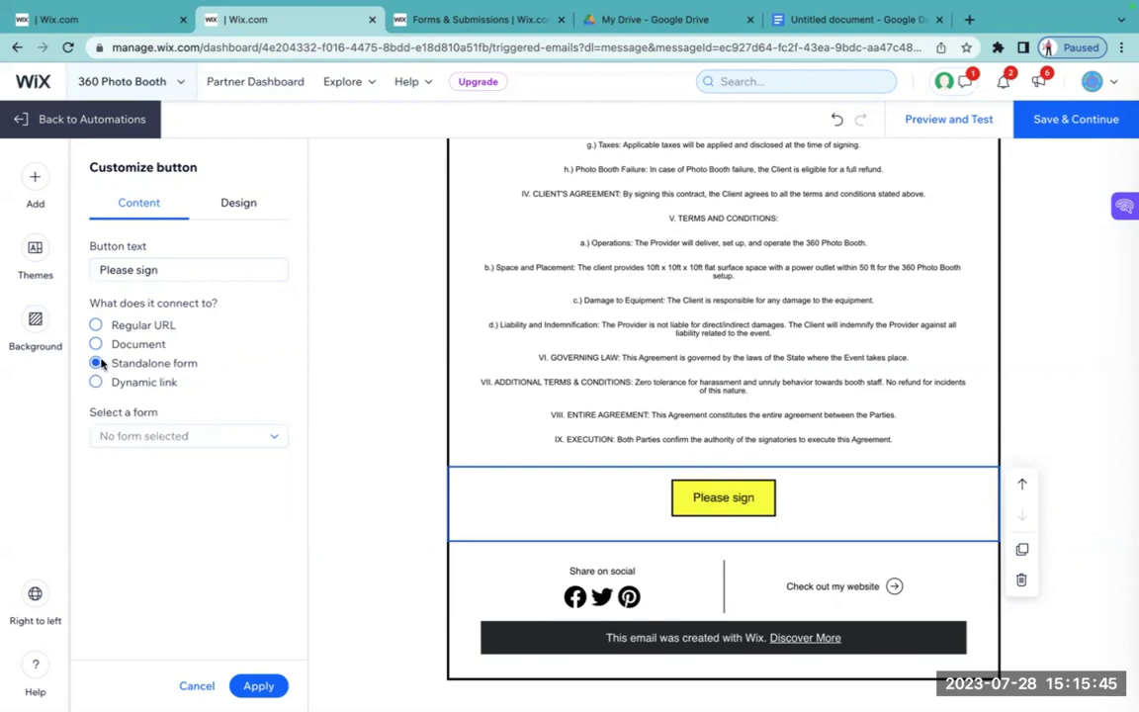
left_click(267, 441)
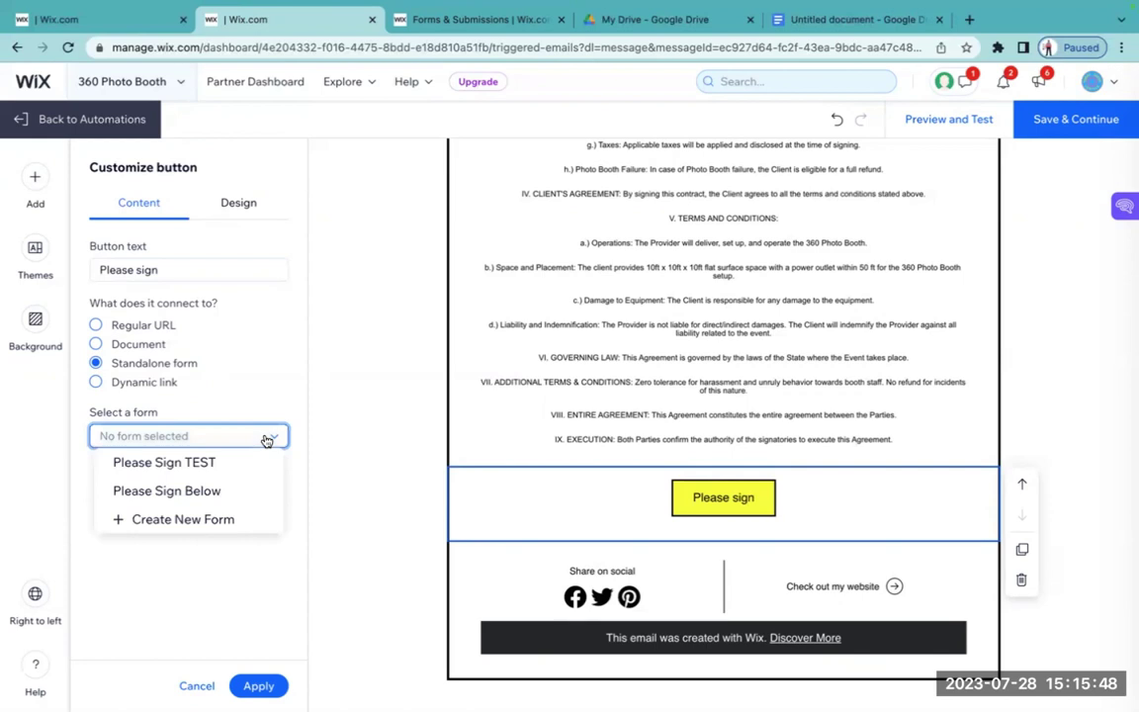
left_click(211, 465)
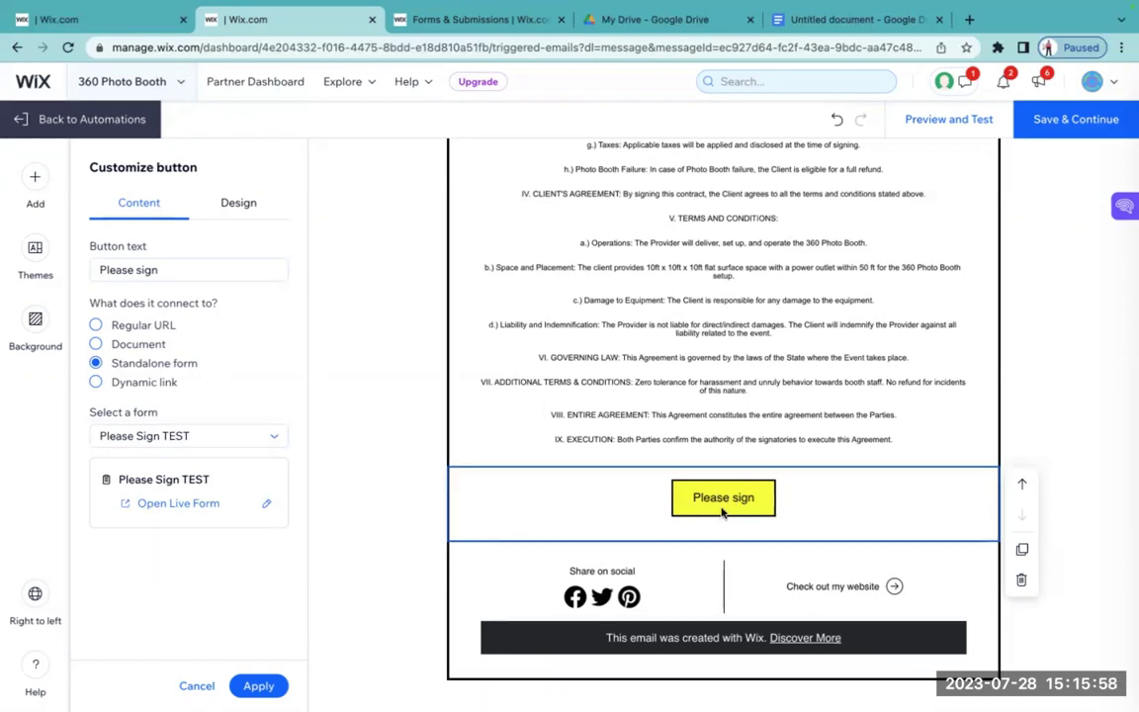
- Remove the Facebook, Twitter and Pinterest sharing options from the email footer, and save the email to continue to the automation
scroll(734, 406, "up", 4)
scroll(735, 407, "down", 1)
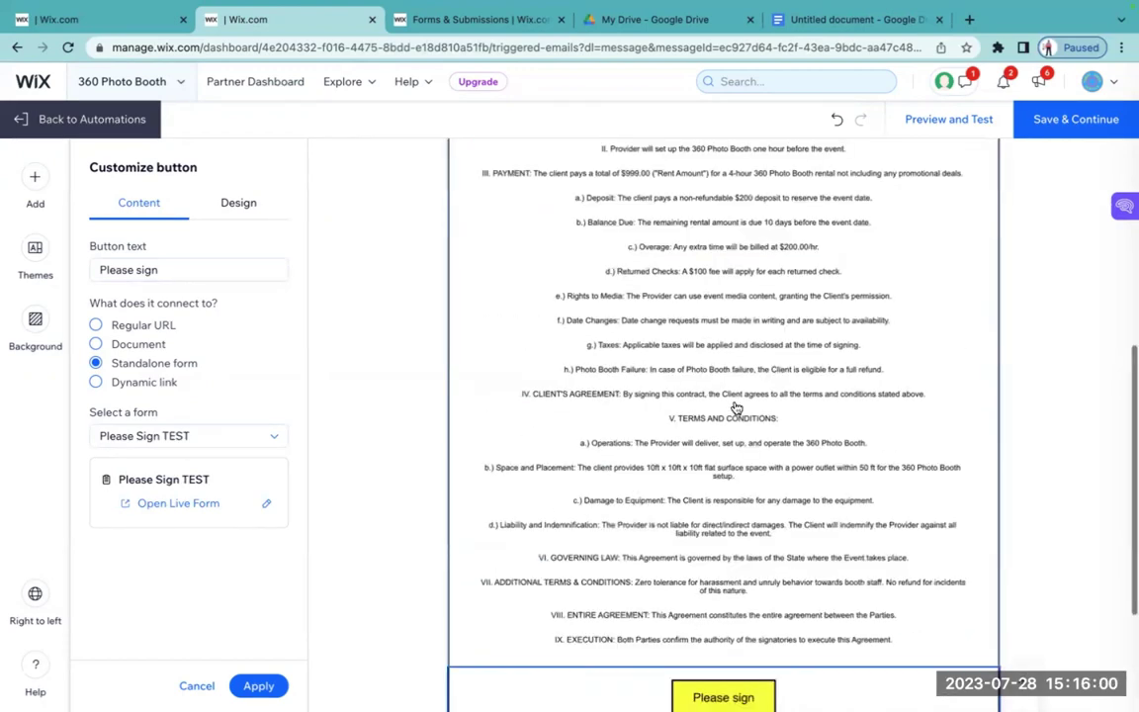
scroll(735, 406, "down", 2)
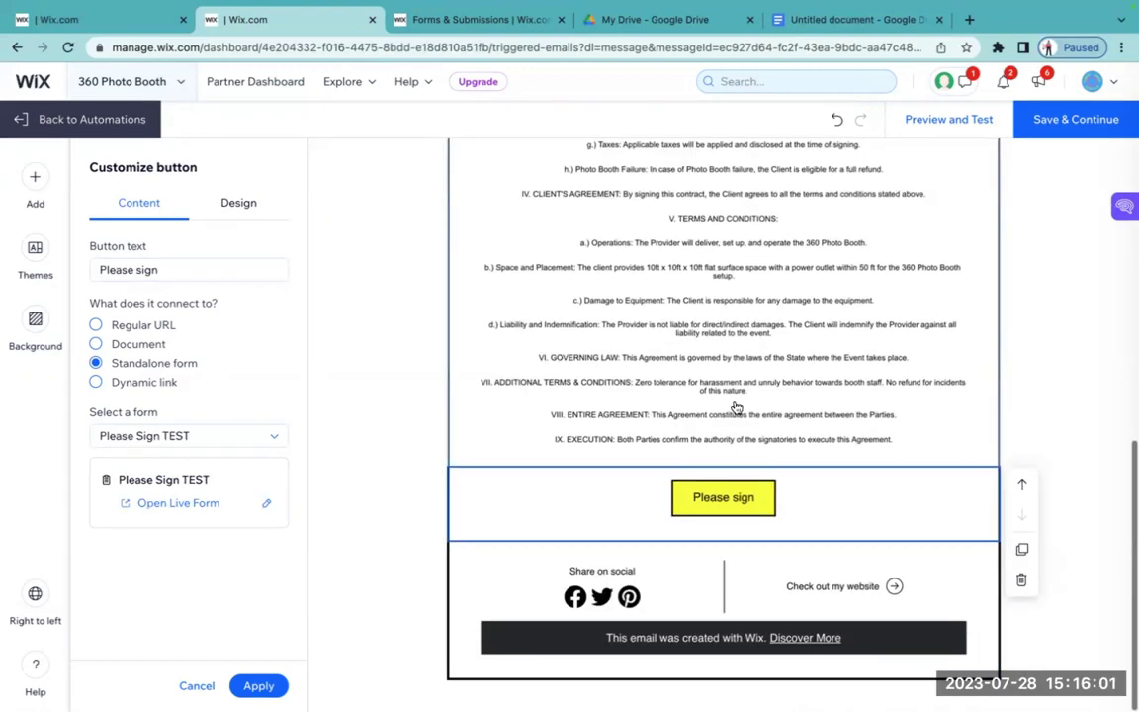
left_click(616, 593)
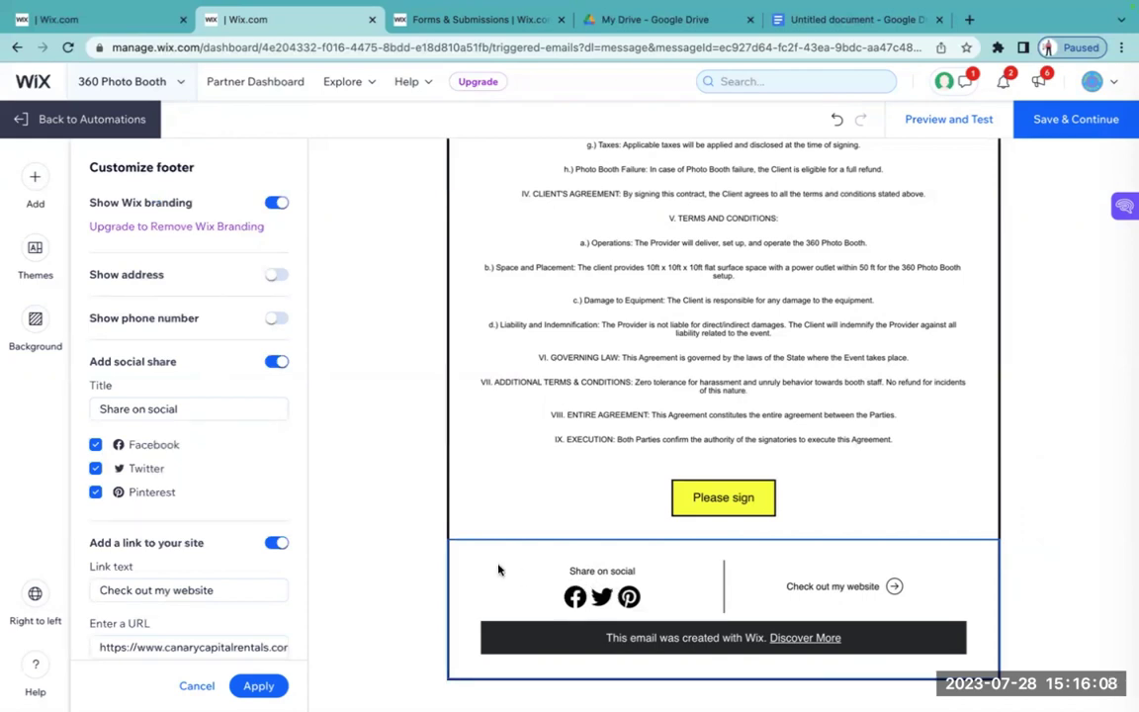
left_click(95, 468)
left_click(95, 491)
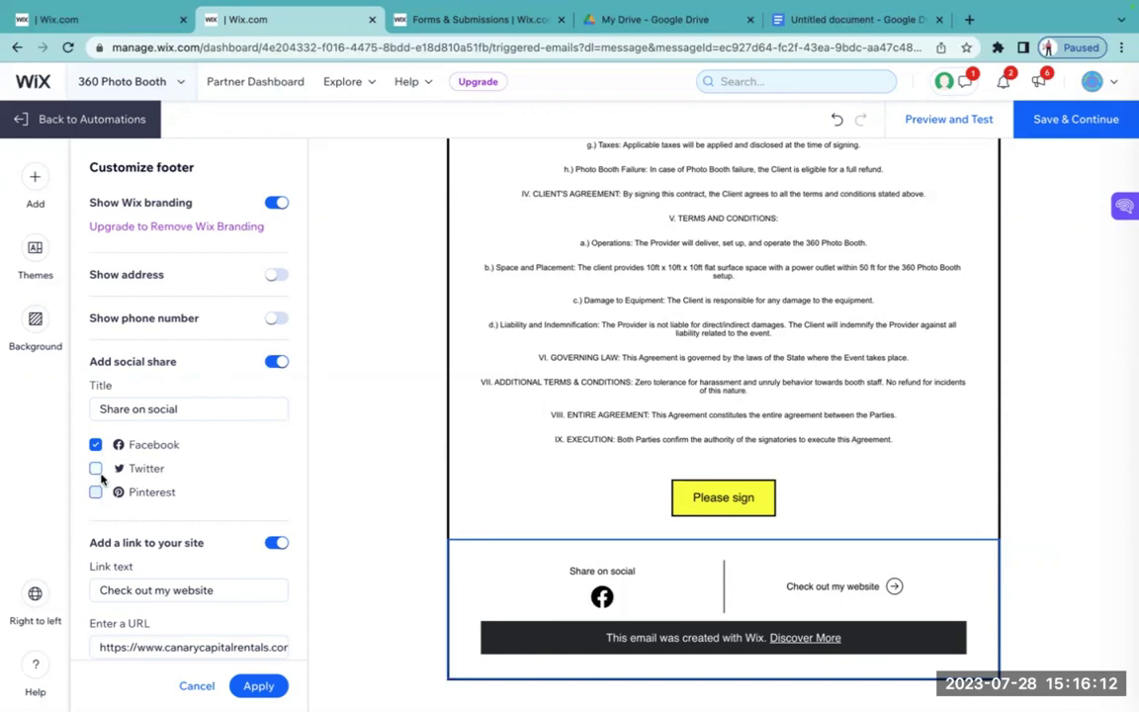
left_click(95, 445)
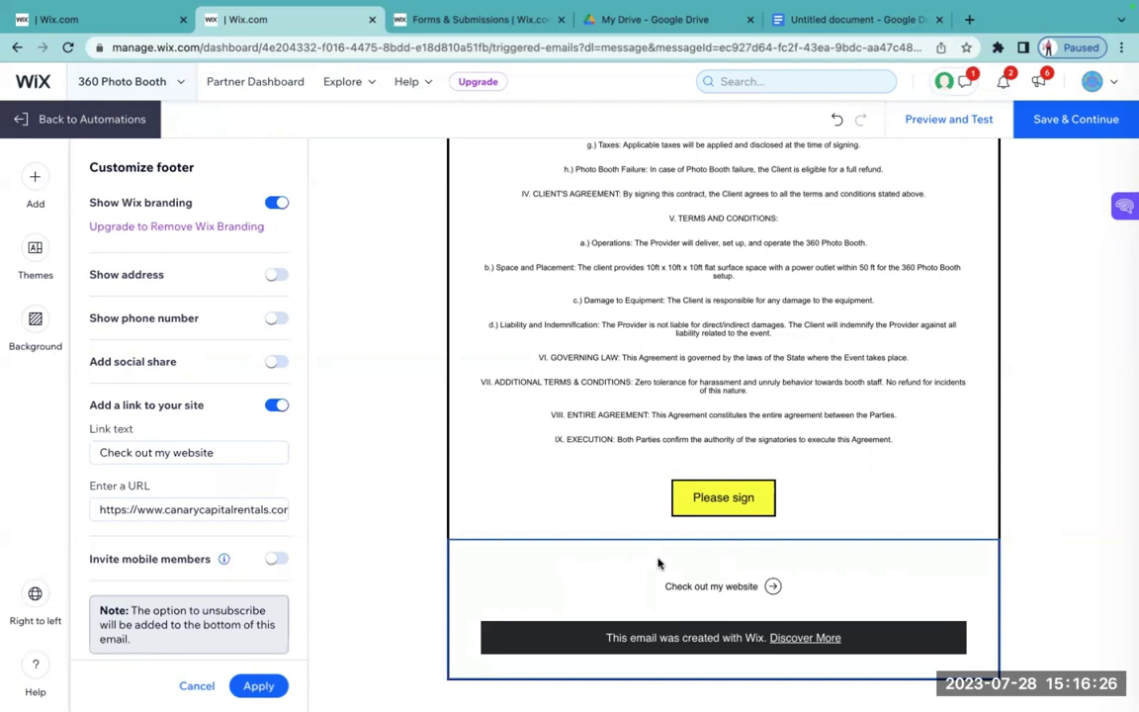
left_click(1042, 123)
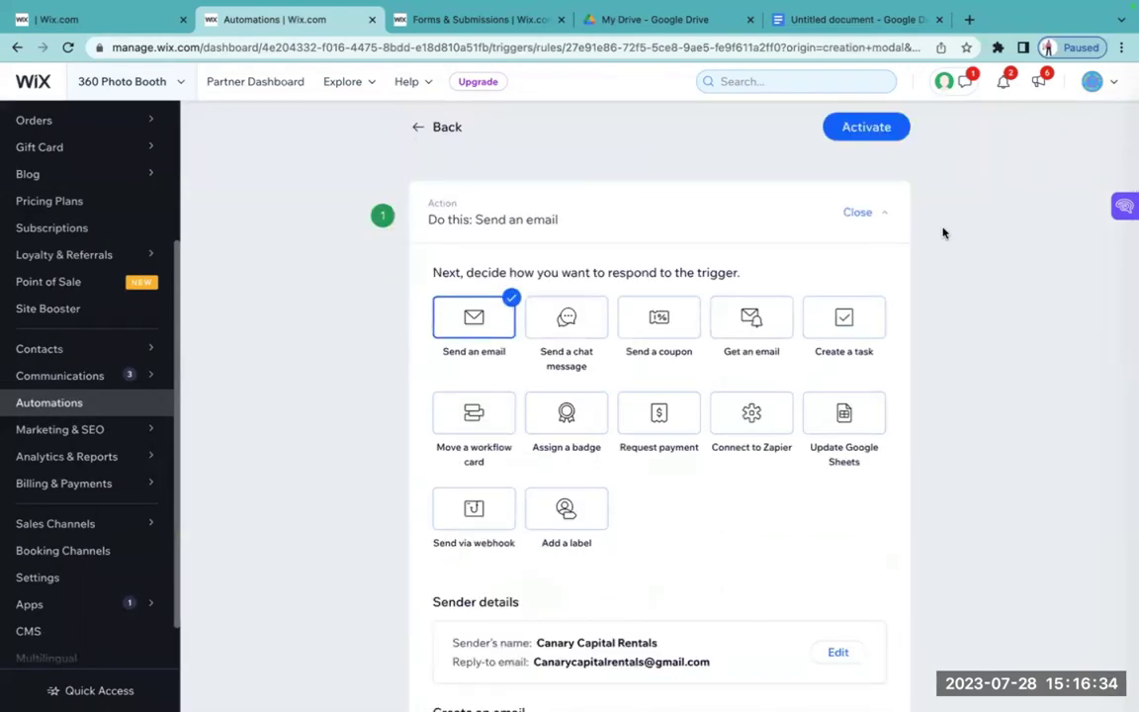
- Review the automation's trigger, email action, sender details, email template and timing settings
scroll(986, 326, "down", 4)
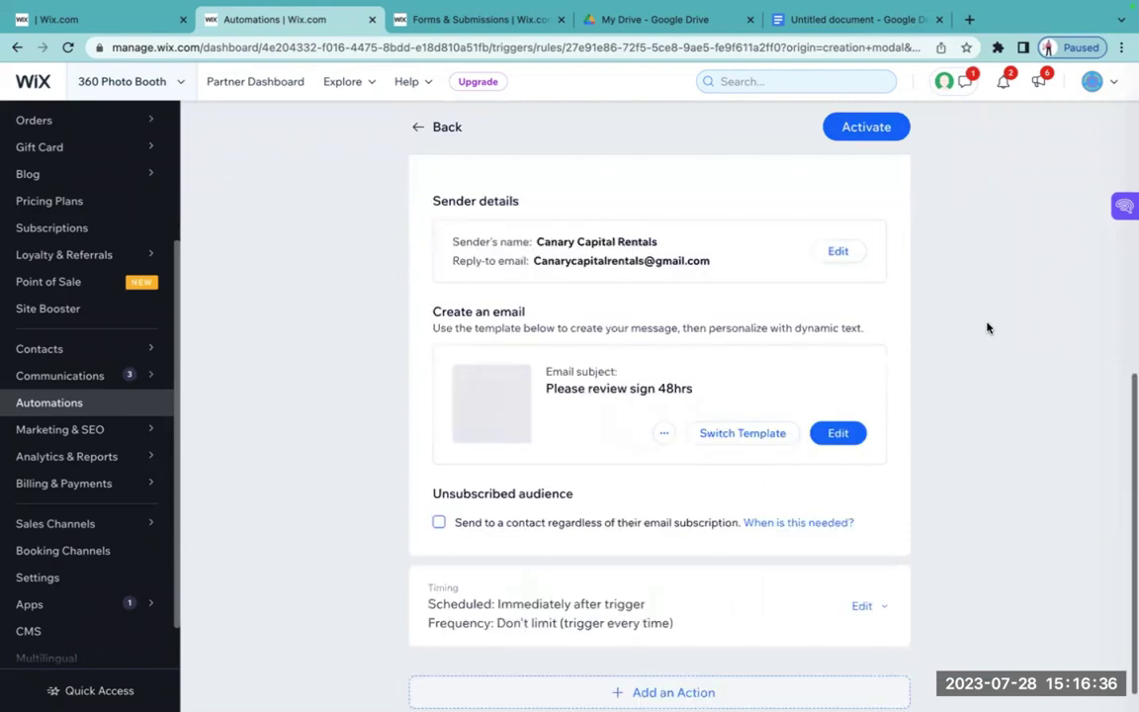
scroll(986, 327, "down", 1)
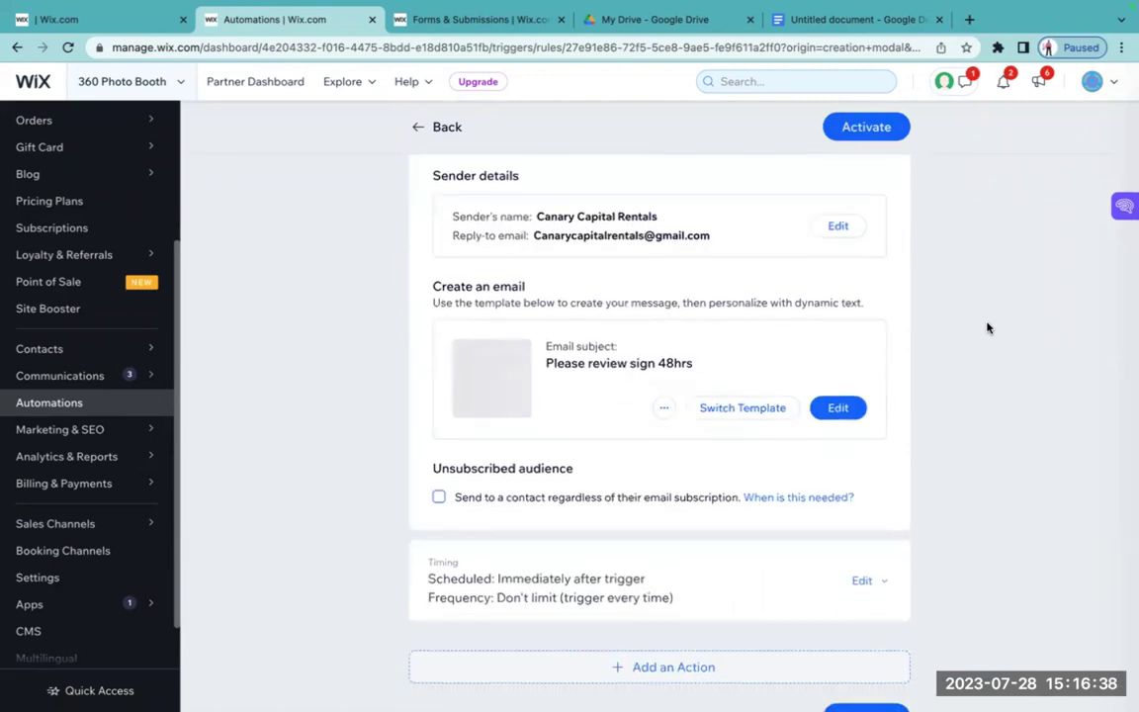
scroll(987, 327, "up", 5)
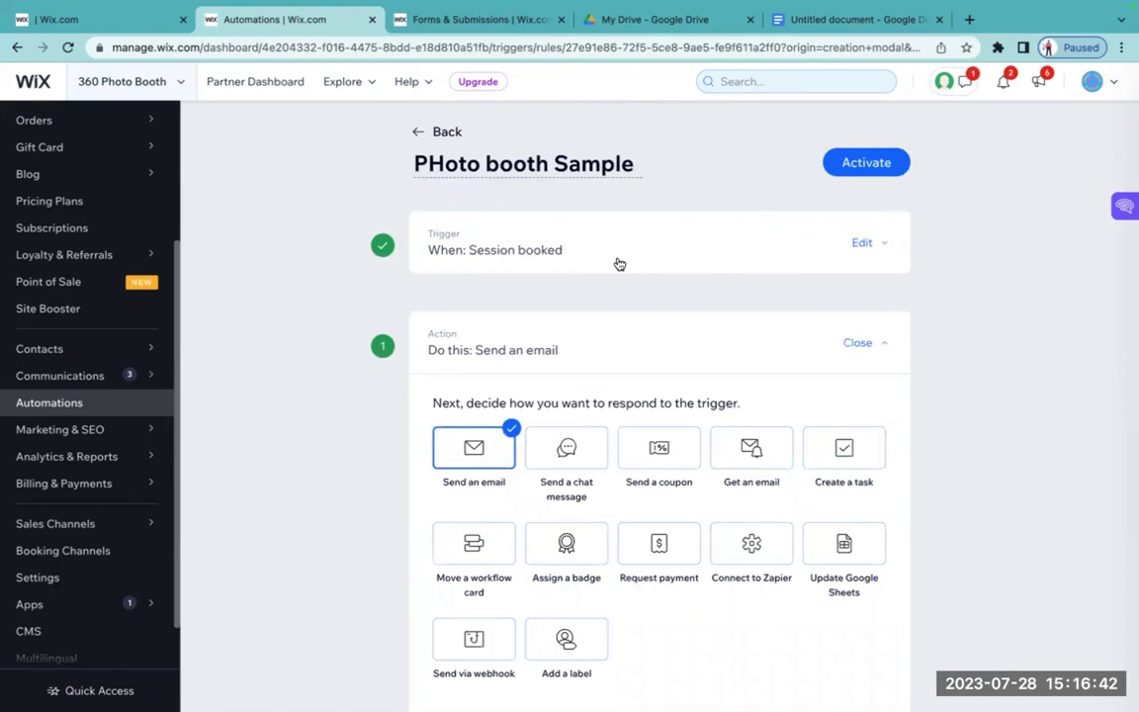
scroll(618, 264, "down", 3)
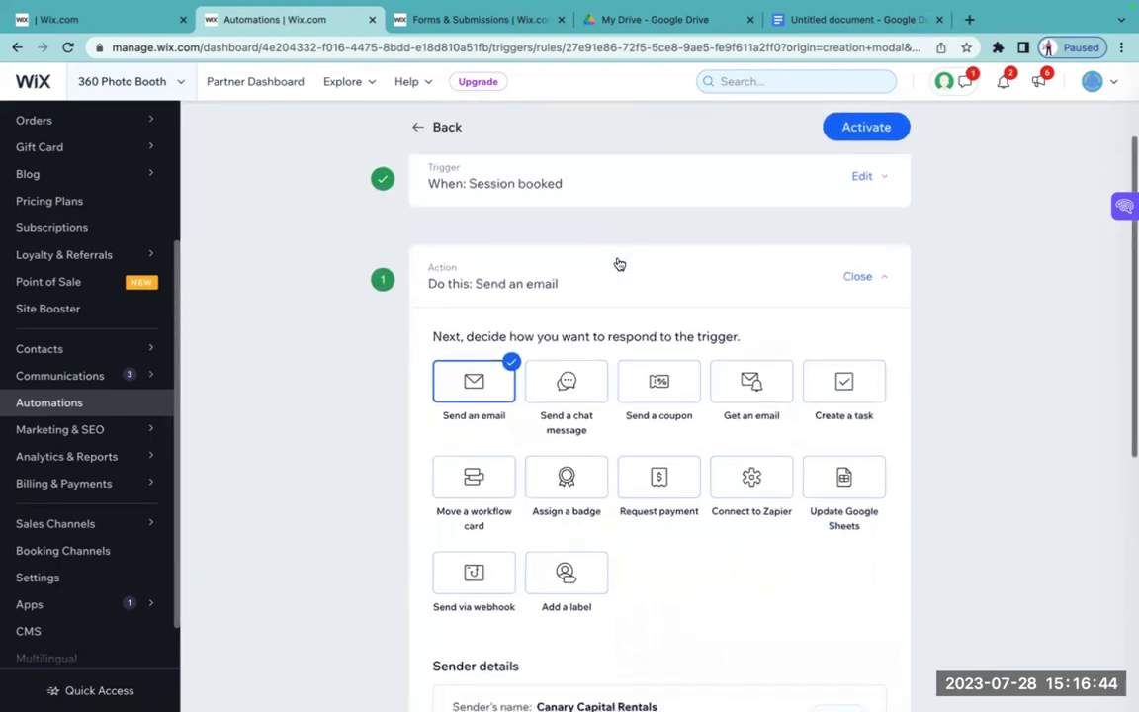
scroll(619, 264, "down", 2)
scroll(617, 263, "down", 1)
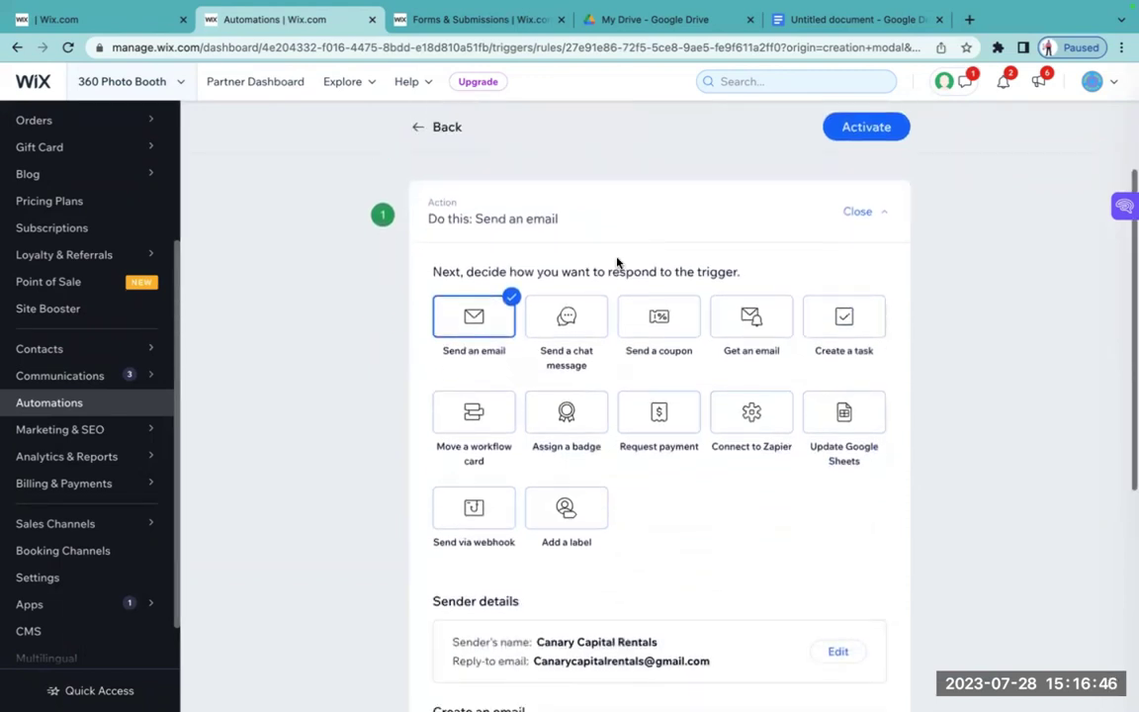
scroll(617, 263, "down", 5)
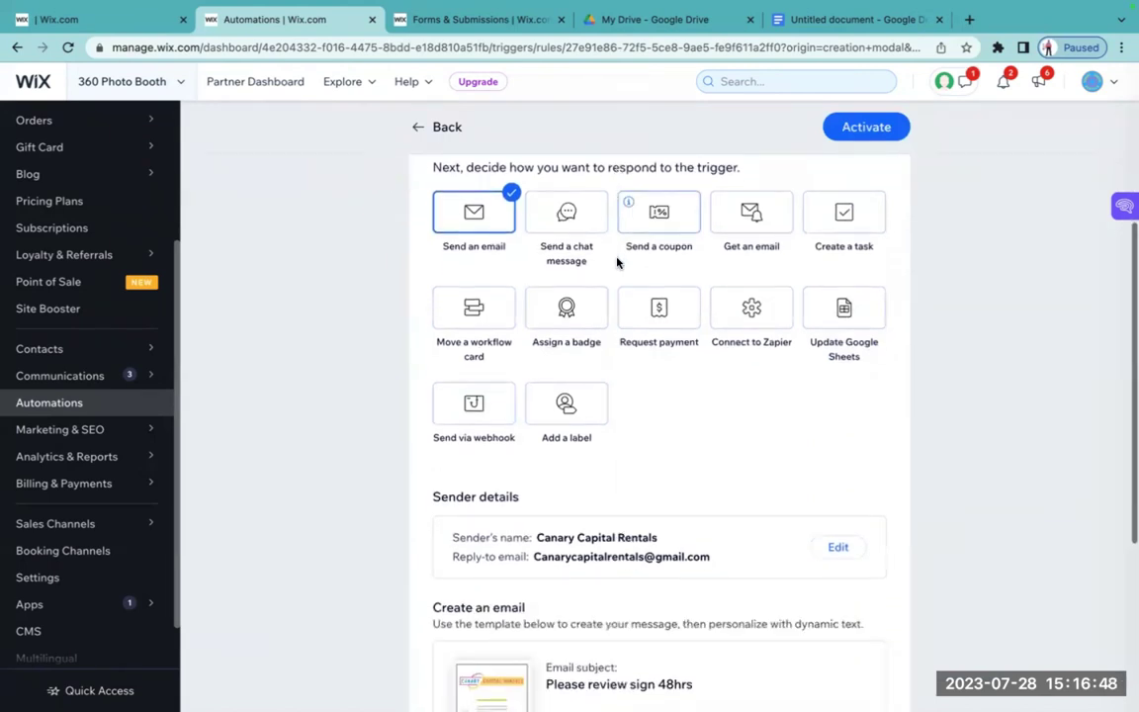
scroll(617, 262, "down", 5)
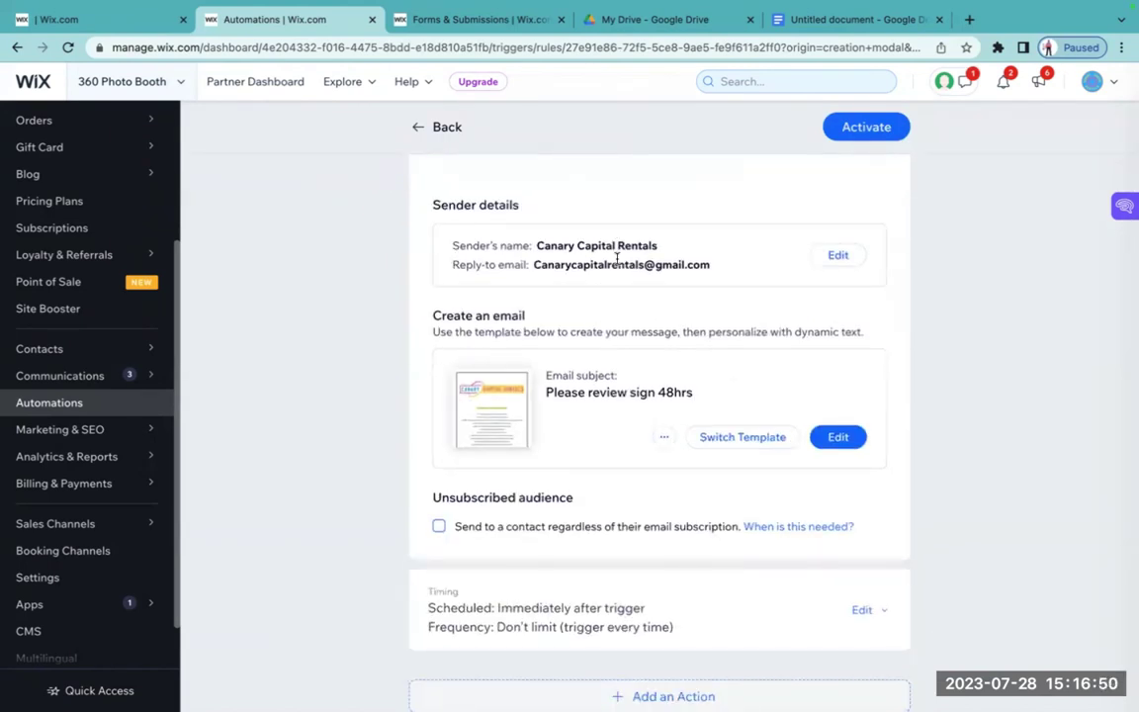
- Activate the photo booth sample automation with its immediate, unlimited email timing
scroll(617, 258, "down", 4)
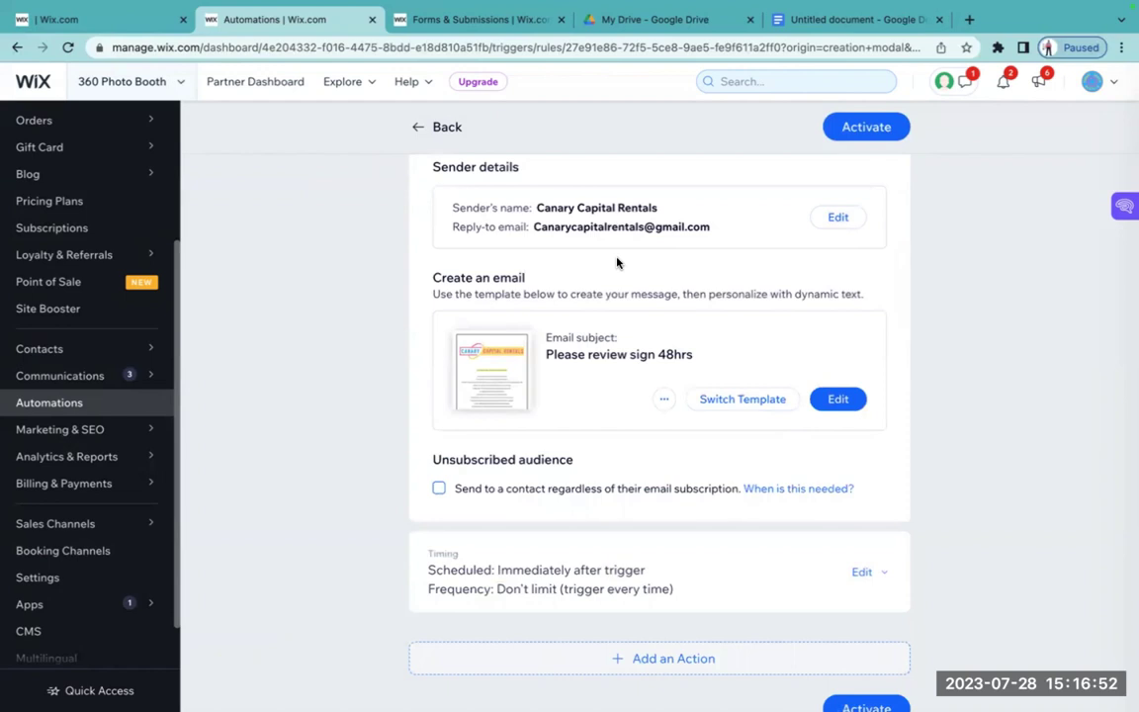
scroll(617, 263, "down", 1)
scroll(616, 263, "down", 1)
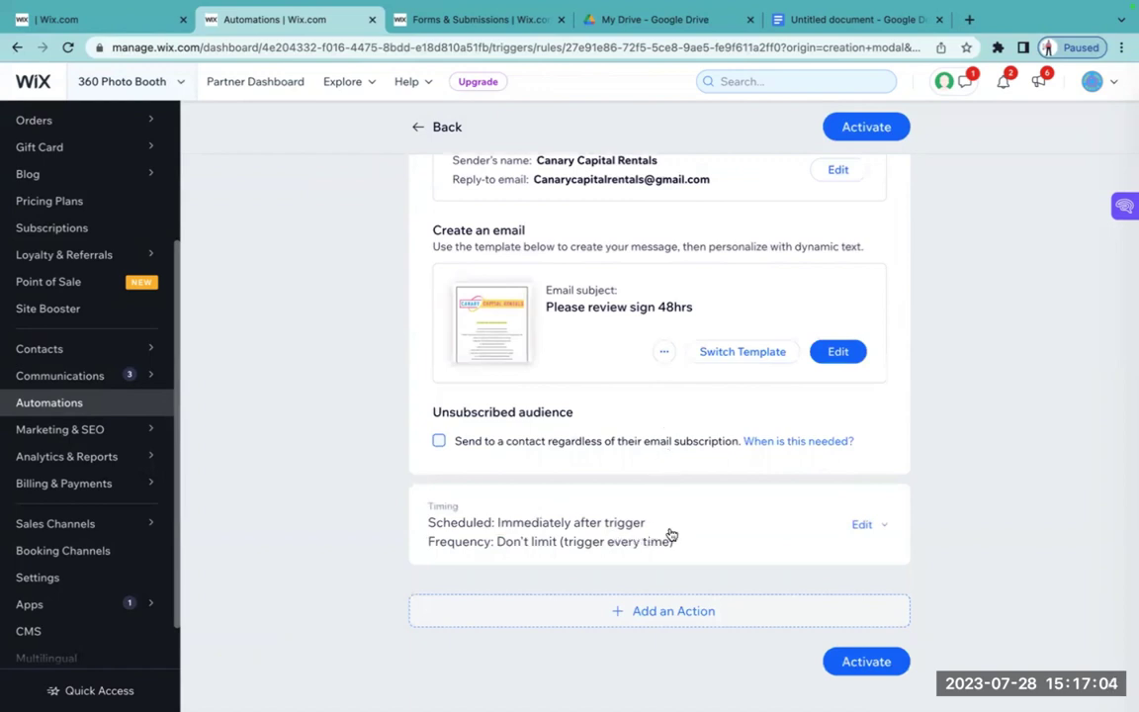
left_click(866, 666)
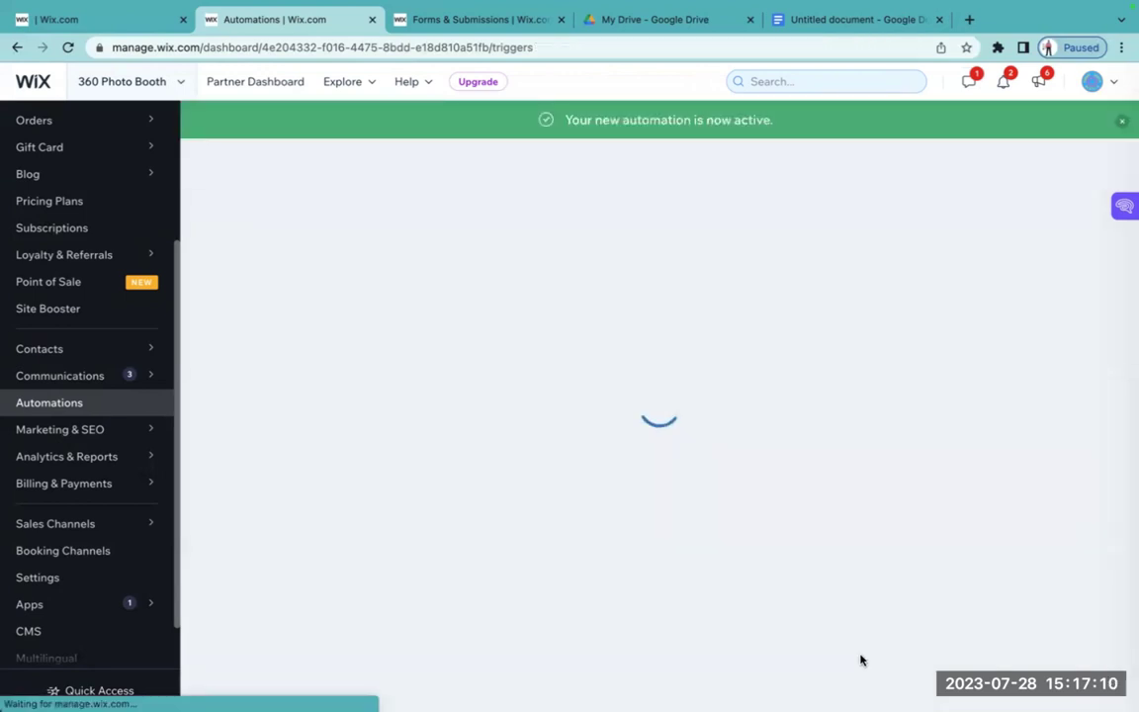
- Examine the list of created automations, including the photo booth contract entries, and the management options available for an automation
scroll(746, 488, "down", 3)
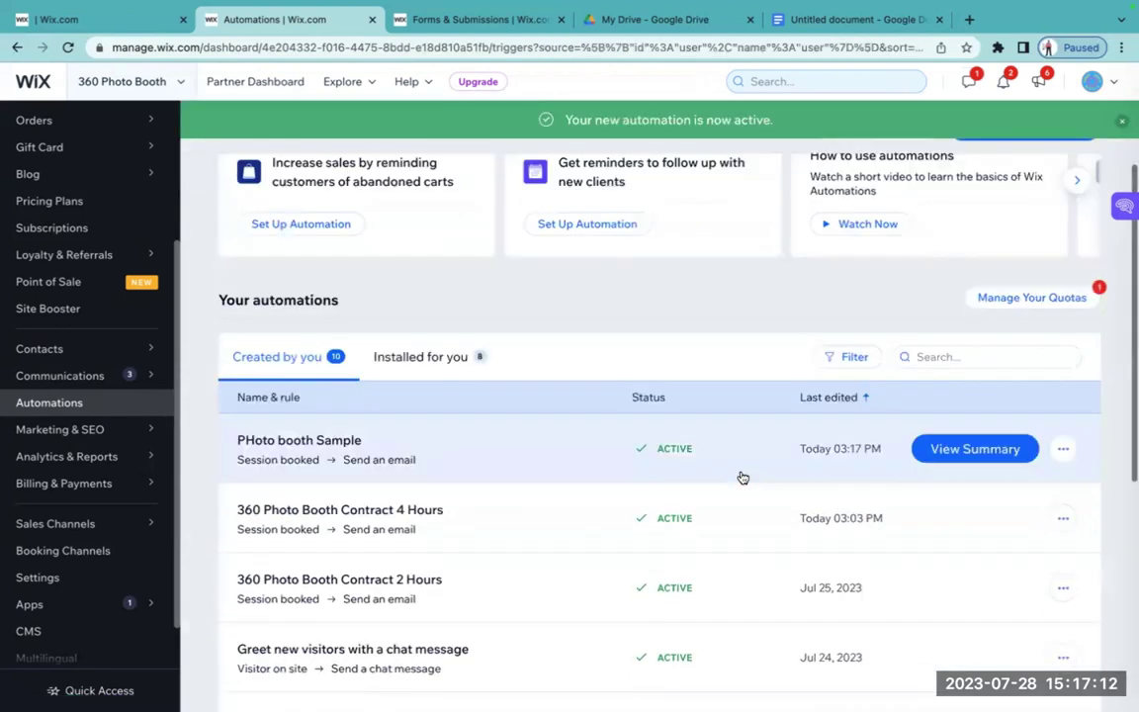
scroll(742, 477, "down", 1)
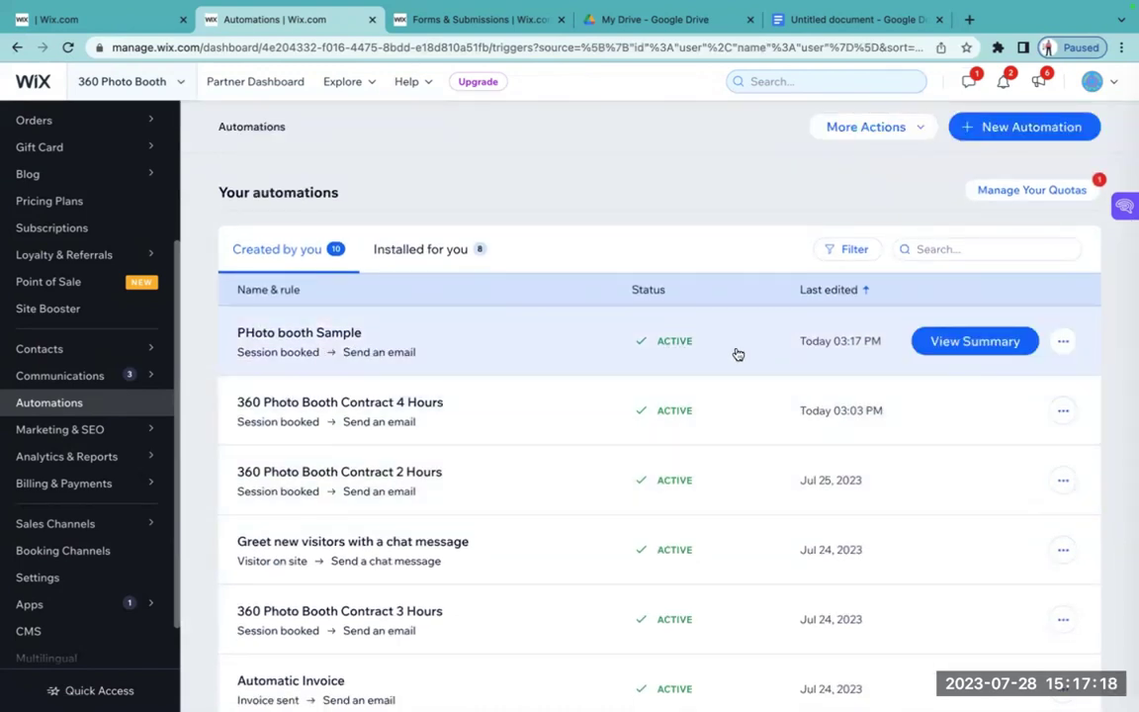
scroll(736, 356, "down", 2)
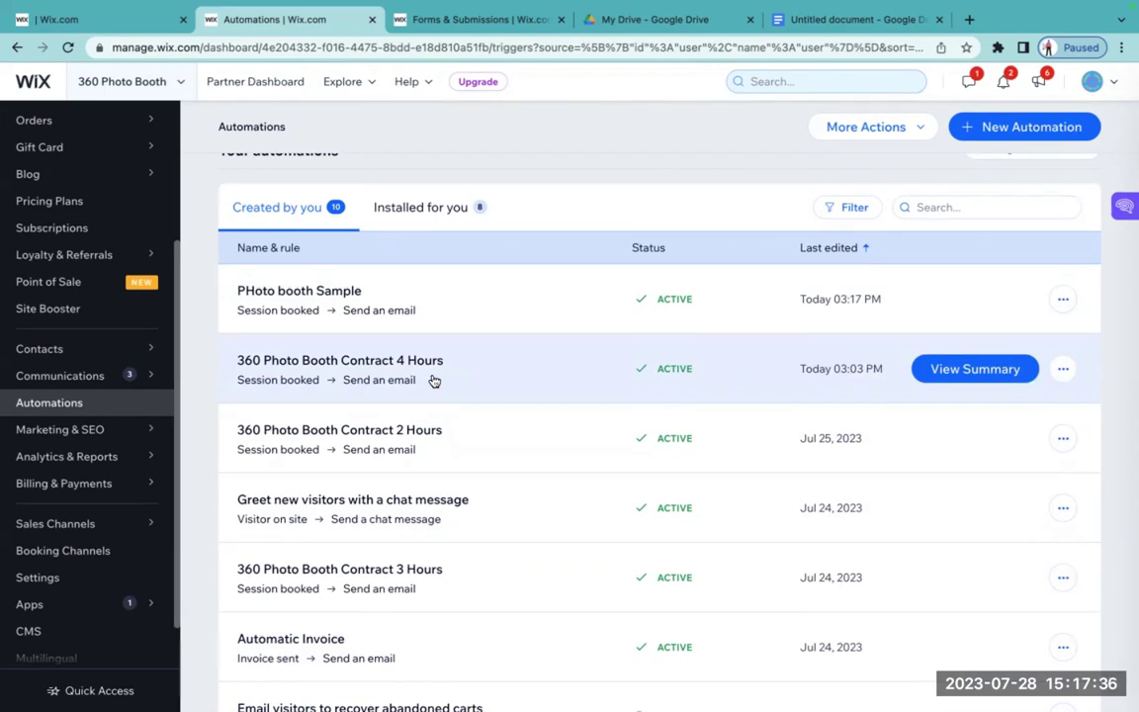
scroll(433, 381, "down", 1)
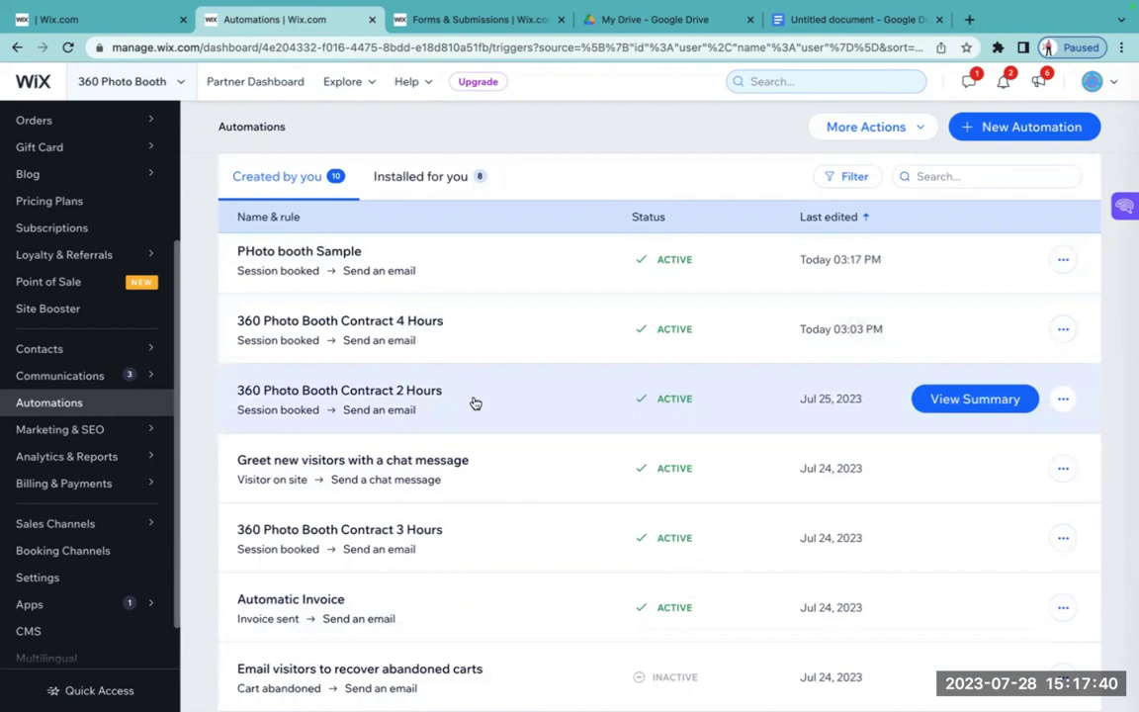
scroll(470, 401, "down", 1)
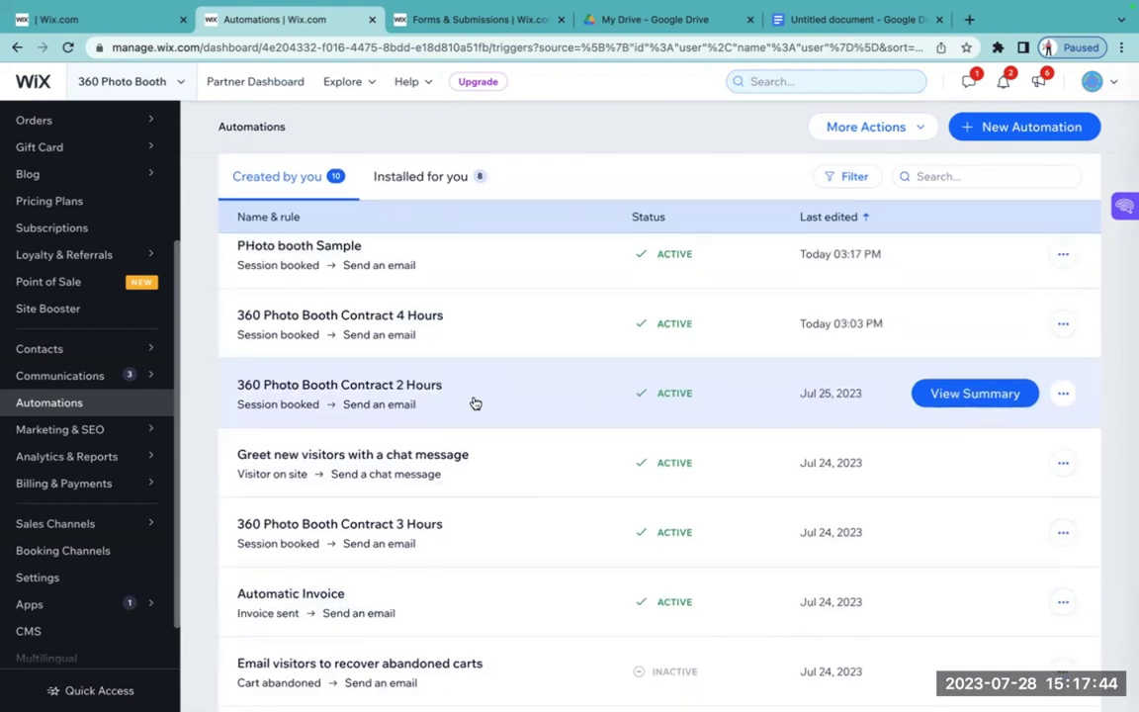
scroll(472, 400, "up", 1)
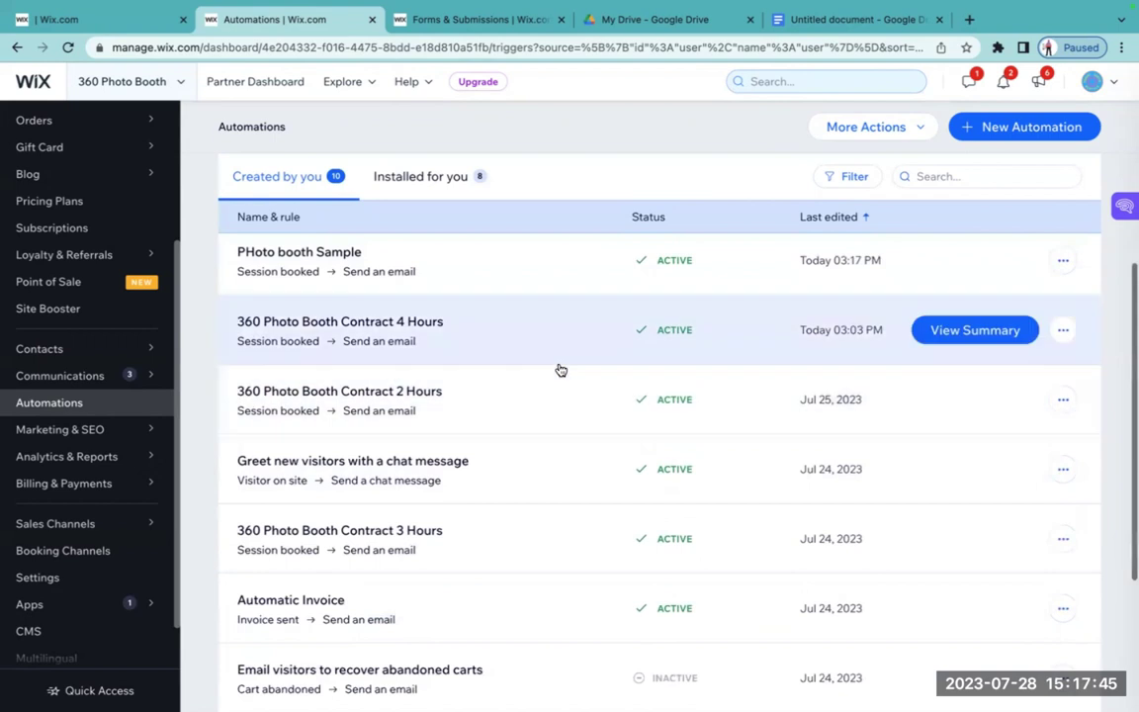
left_click(1063, 332)
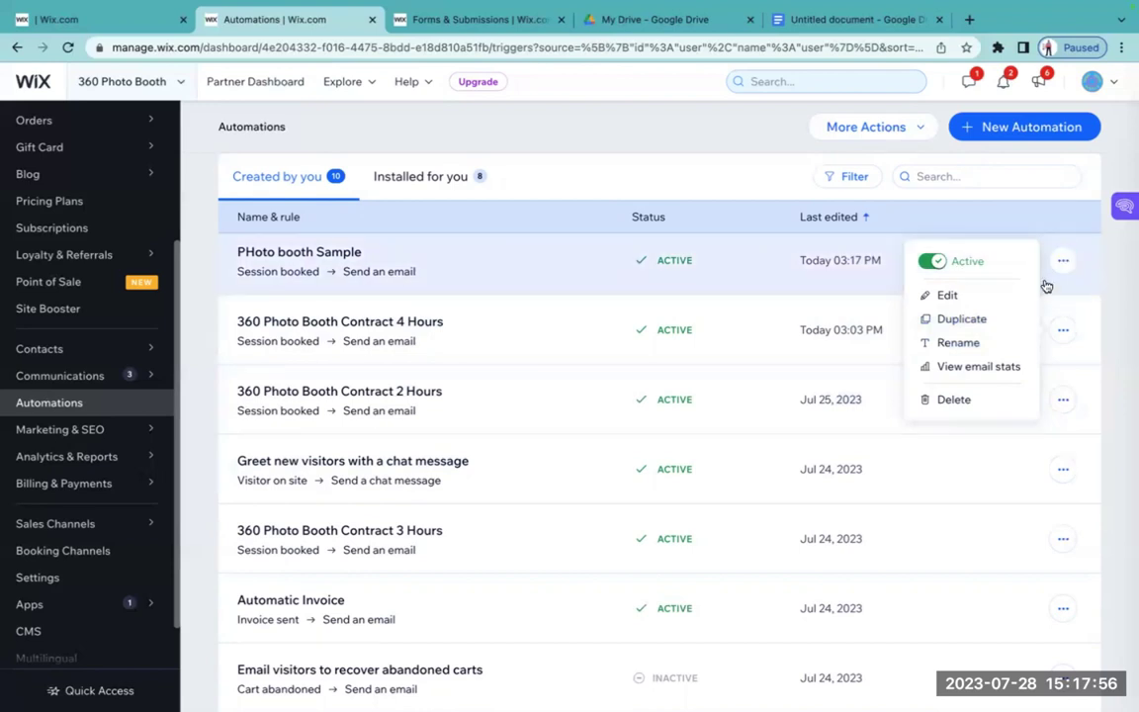
left_click(1003, 279)
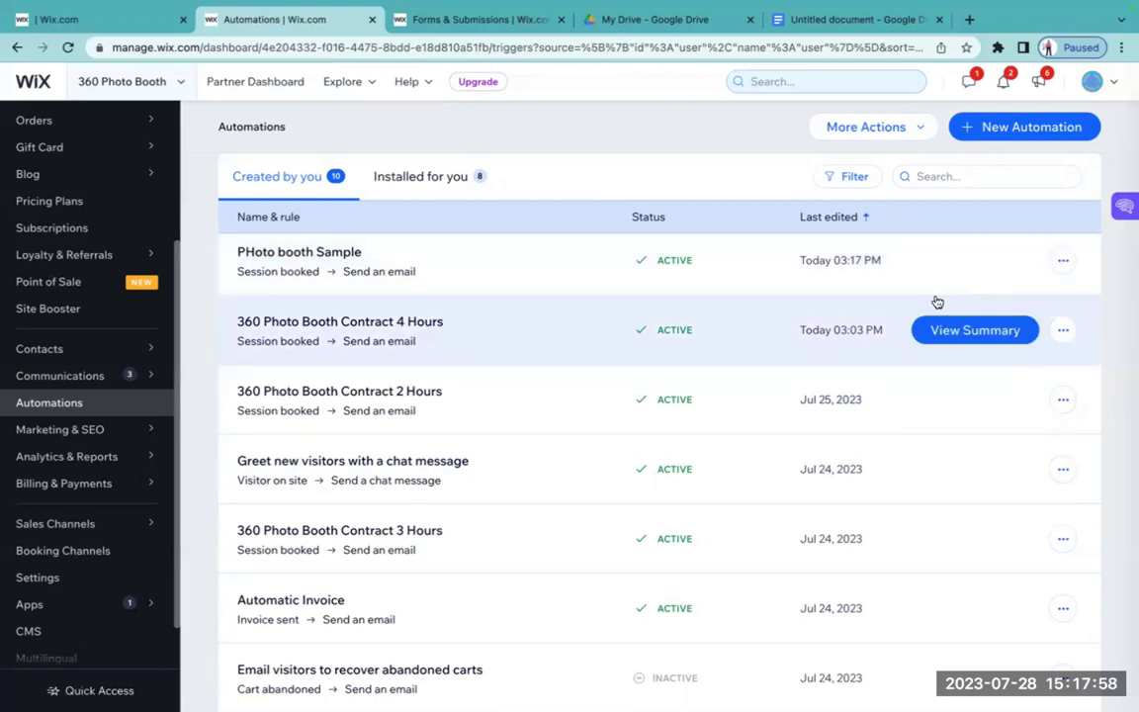
scroll(686, 376, "down", 1)
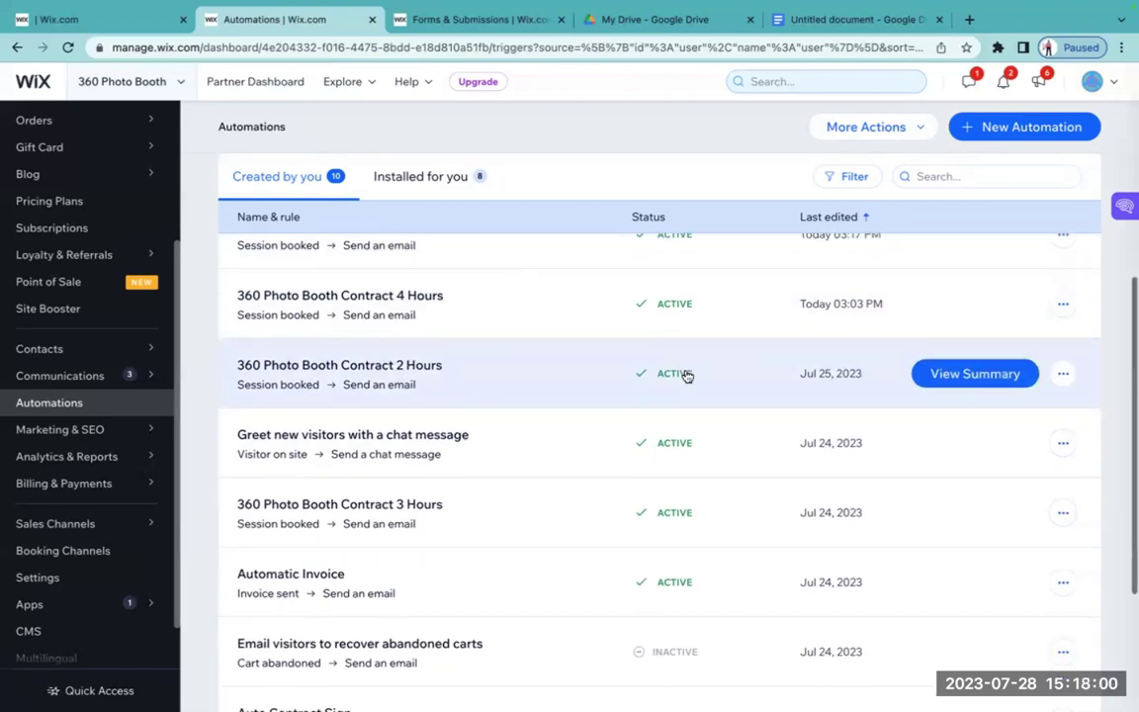
scroll(684, 450, "up", 2)
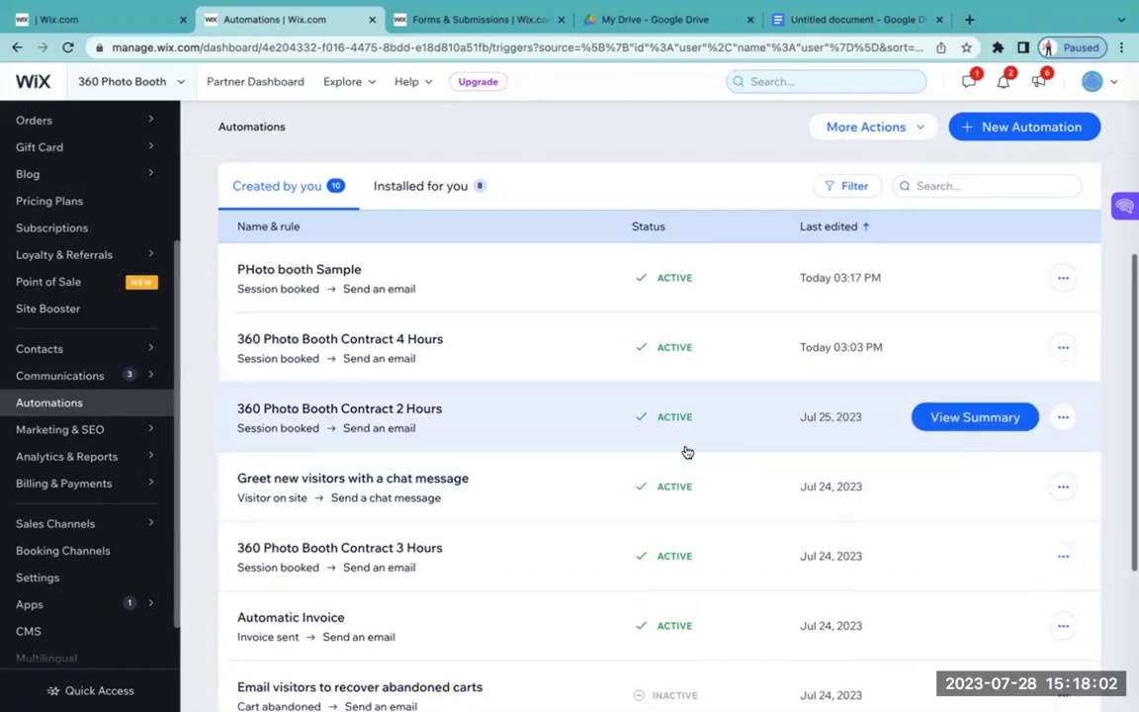
scroll(687, 452, "down", 1)
scroll(687, 451, "up", 1)
scroll(687, 452, "up", 1)
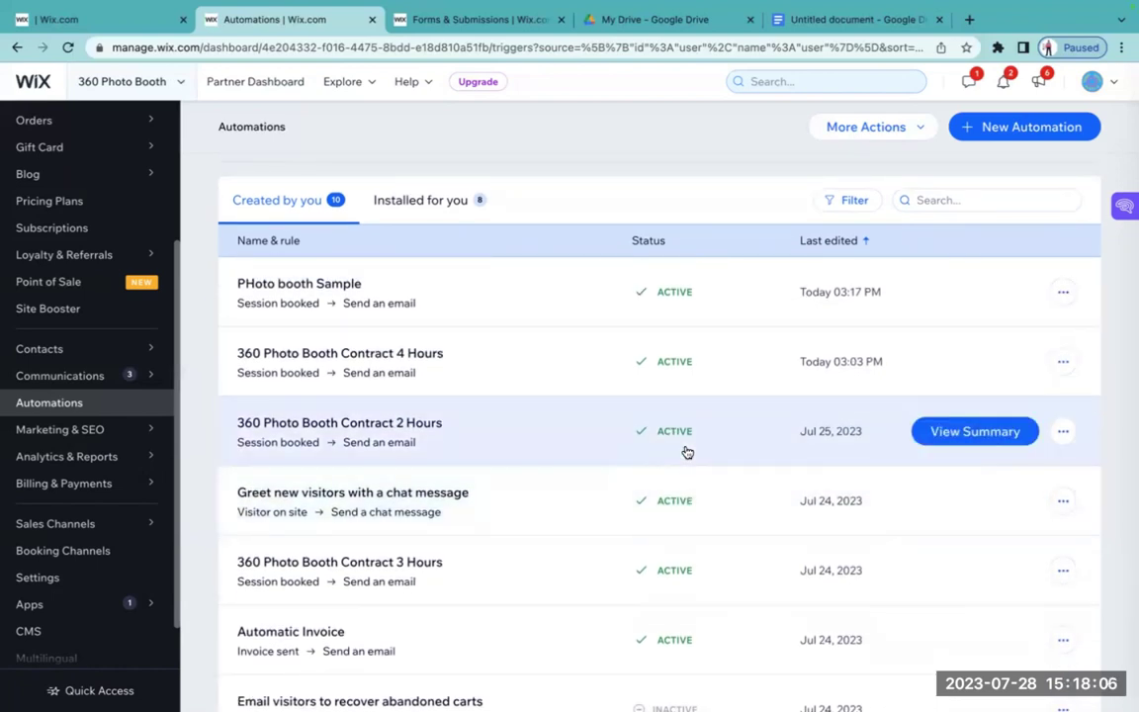
scroll(687, 452, "down", 1)
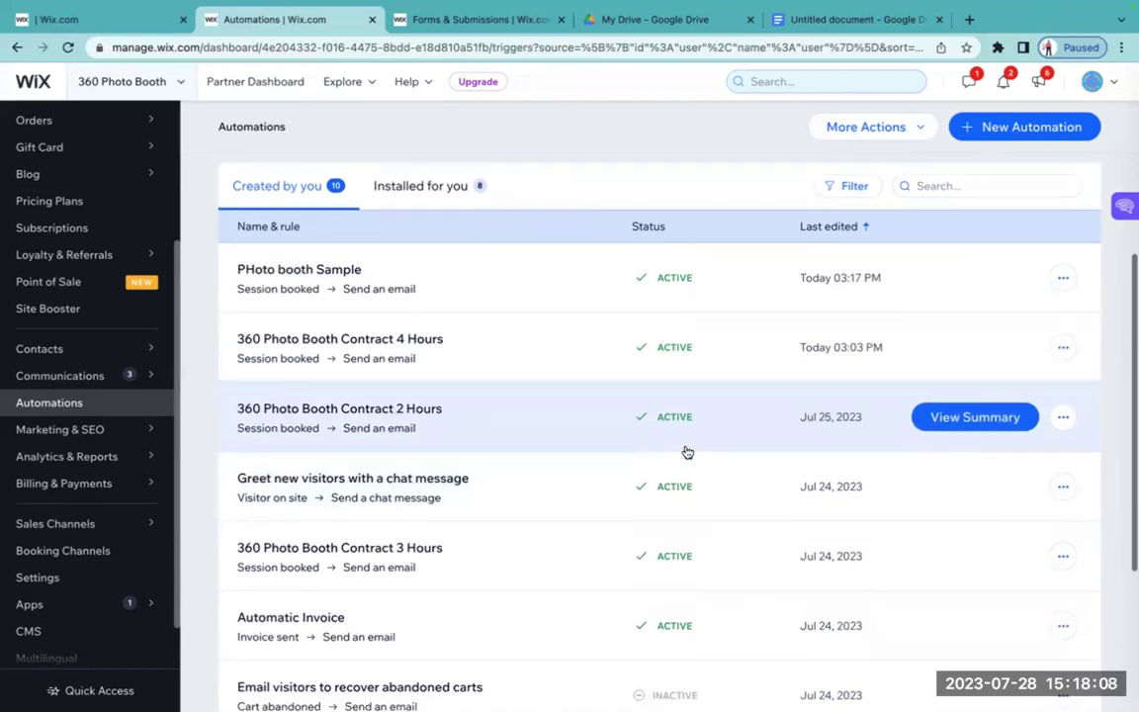
scroll(687, 451, "up", 1)
scroll(687, 451, "down", 2)
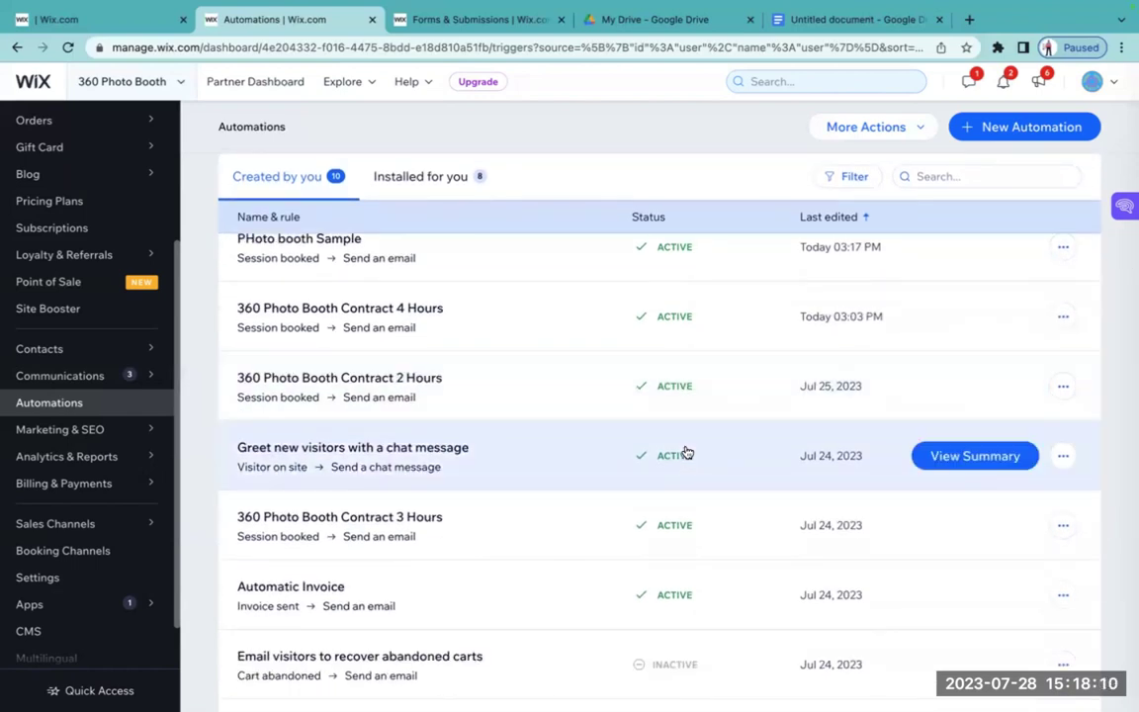
scroll(687, 452, "up", 1)
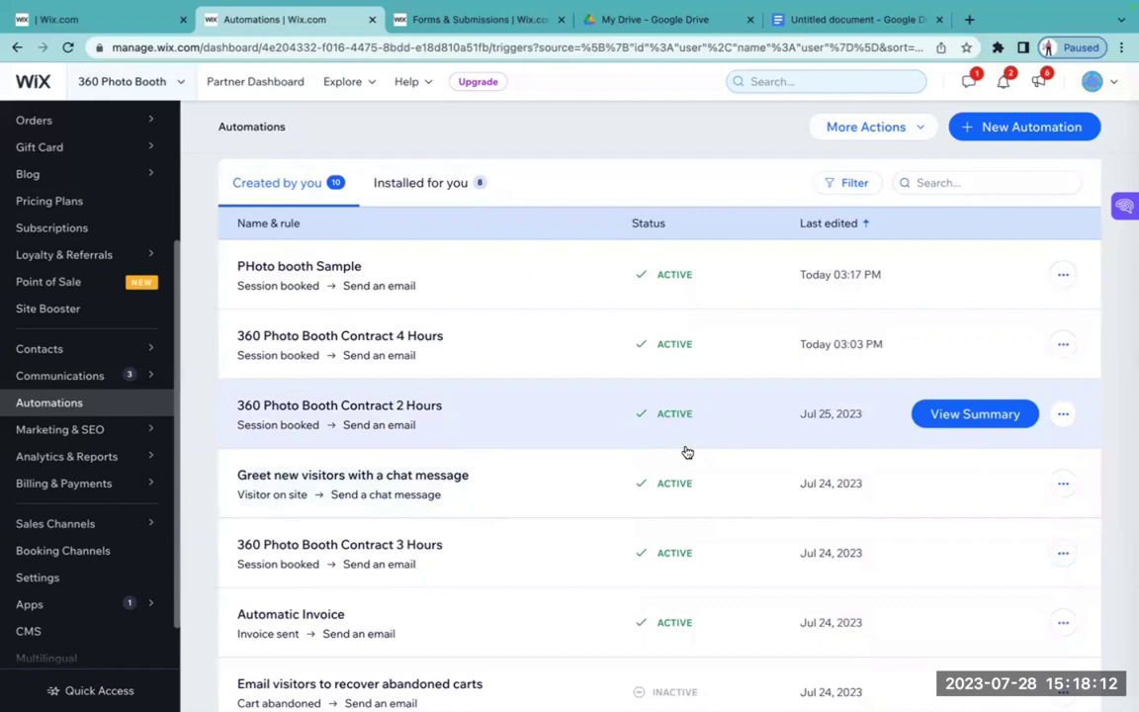
scroll(686, 451, "down", 1)
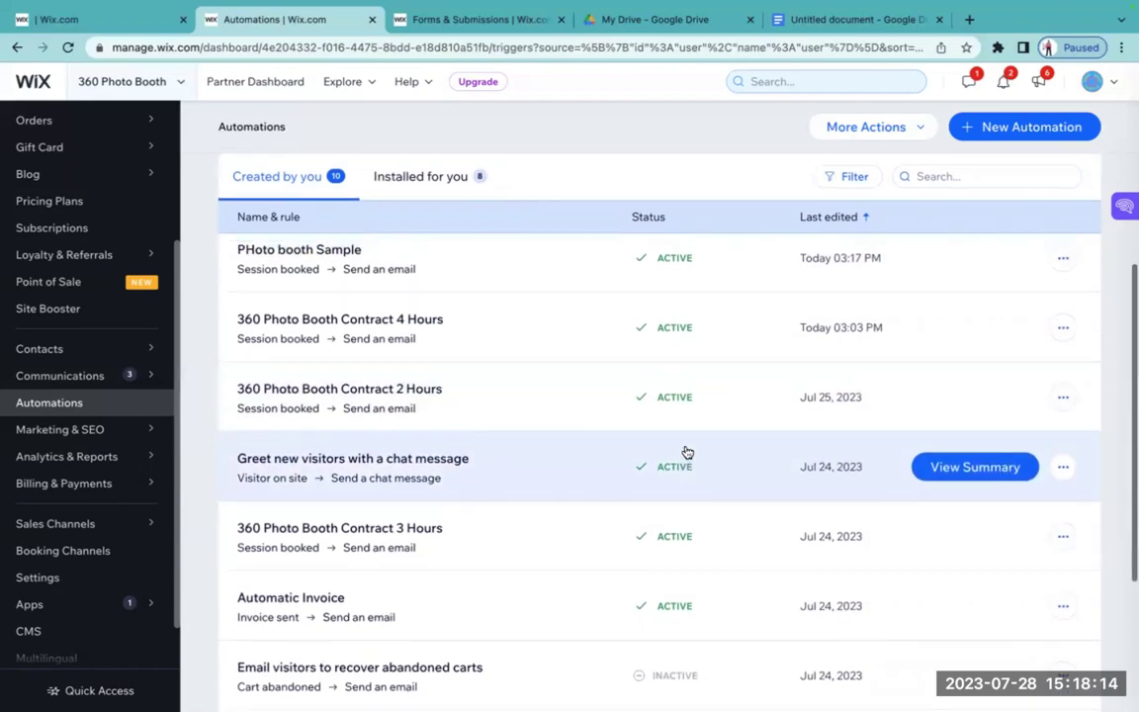
scroll(687, 452, "up", 2)
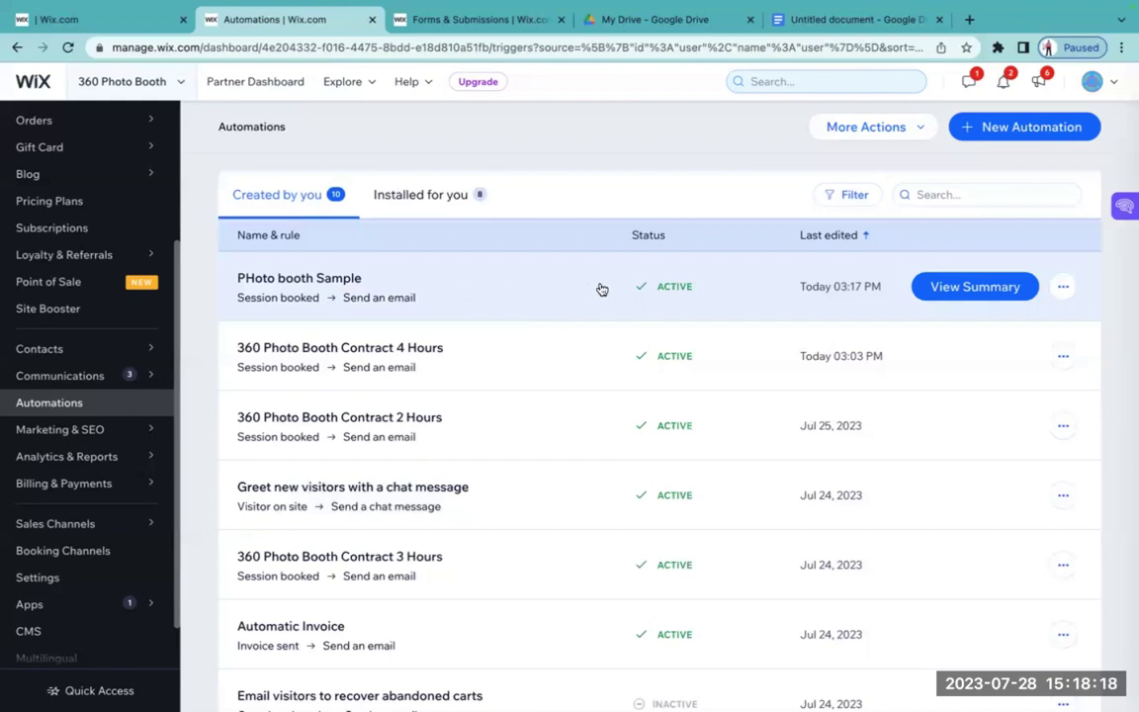
- Duplicate the "PHoto booth Sample" automation and rename the copy as "# 3Hours"
left_click(1062, 288)
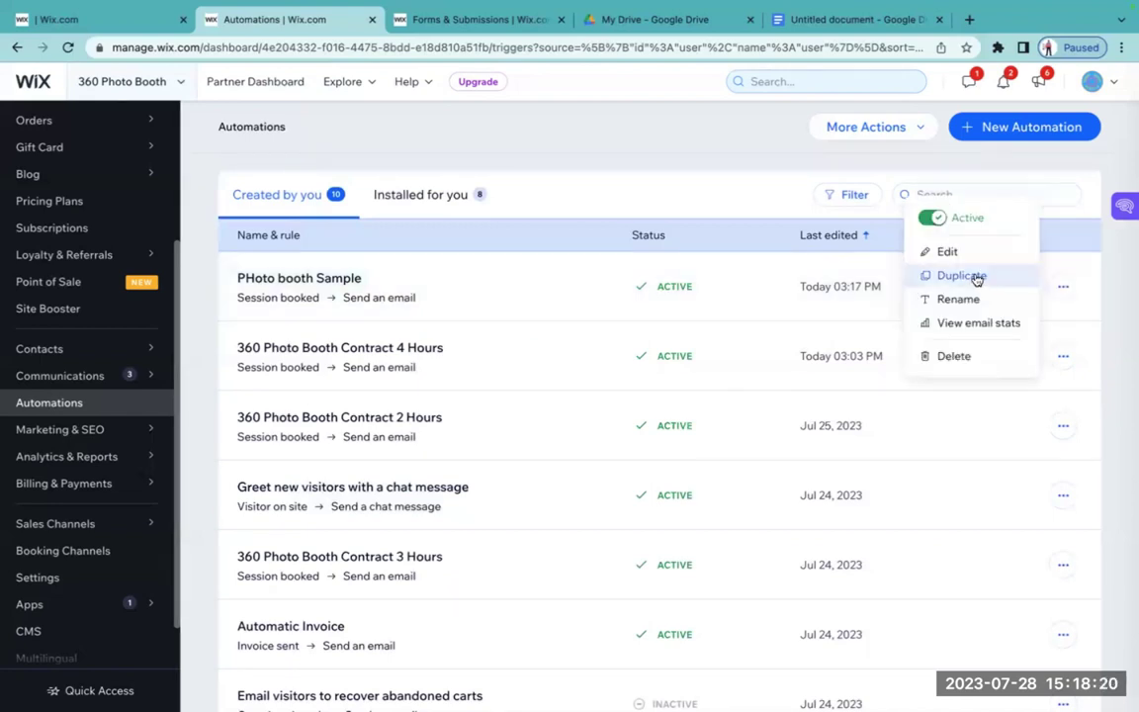
left_click(960, 275)
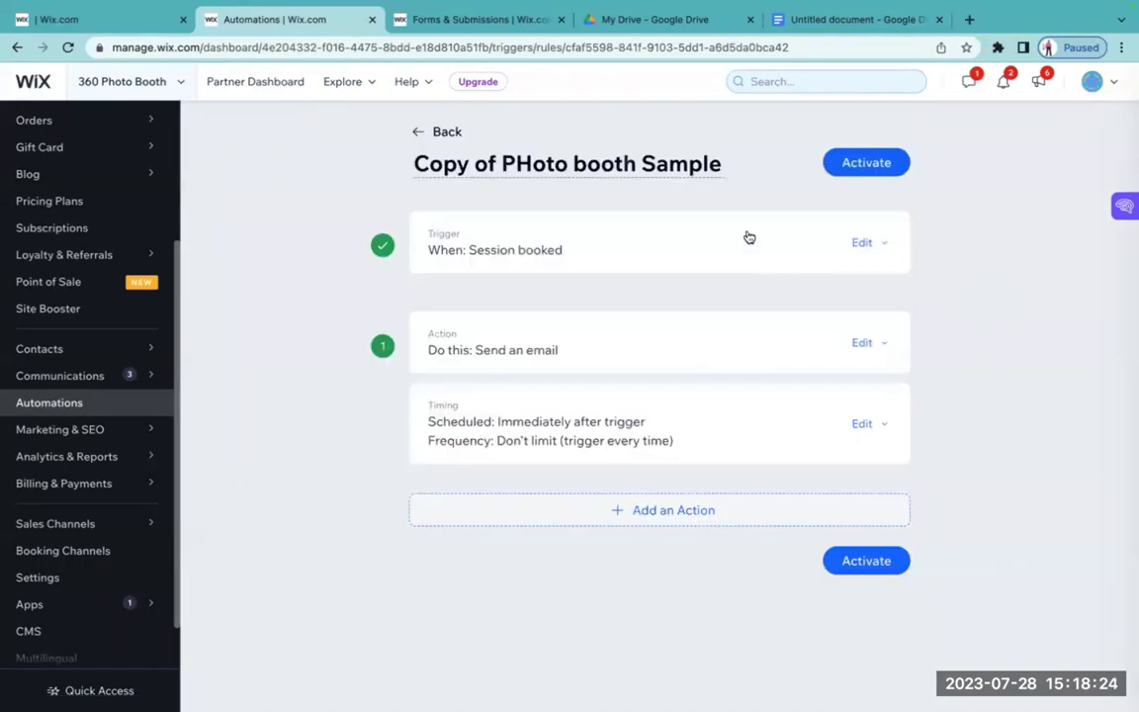
left_click(690, 164)
type("# H")
key("BackSpace")
key("BackSpace")
type("Hours")
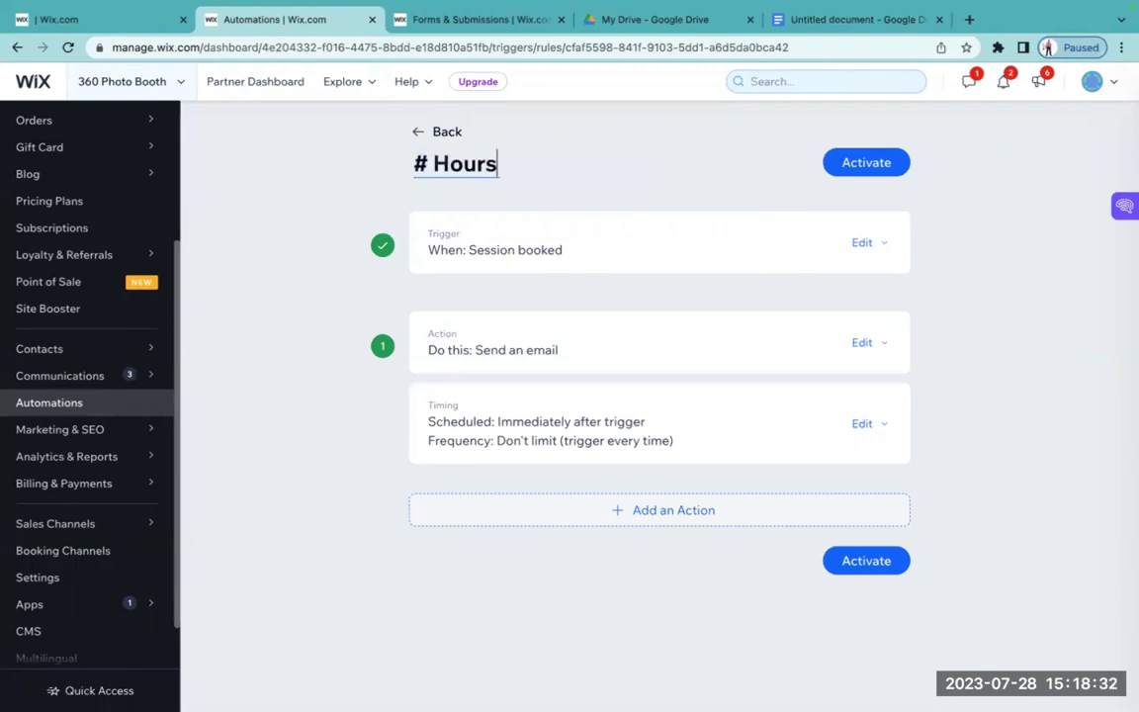
left_click(433, 164)
type("3")
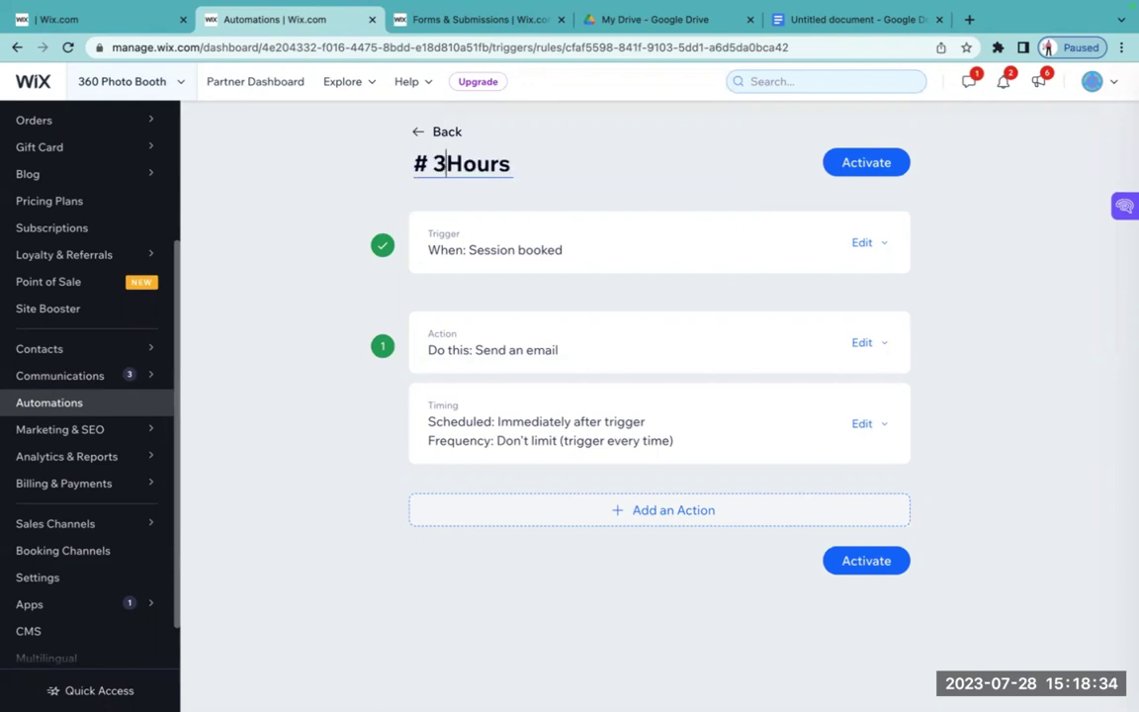
- Replace the service that triggers the duplicated automation with "360 BOOTH 3 HOURS"
left_click(687, 257)
scroll(689, 257, "down", 4)
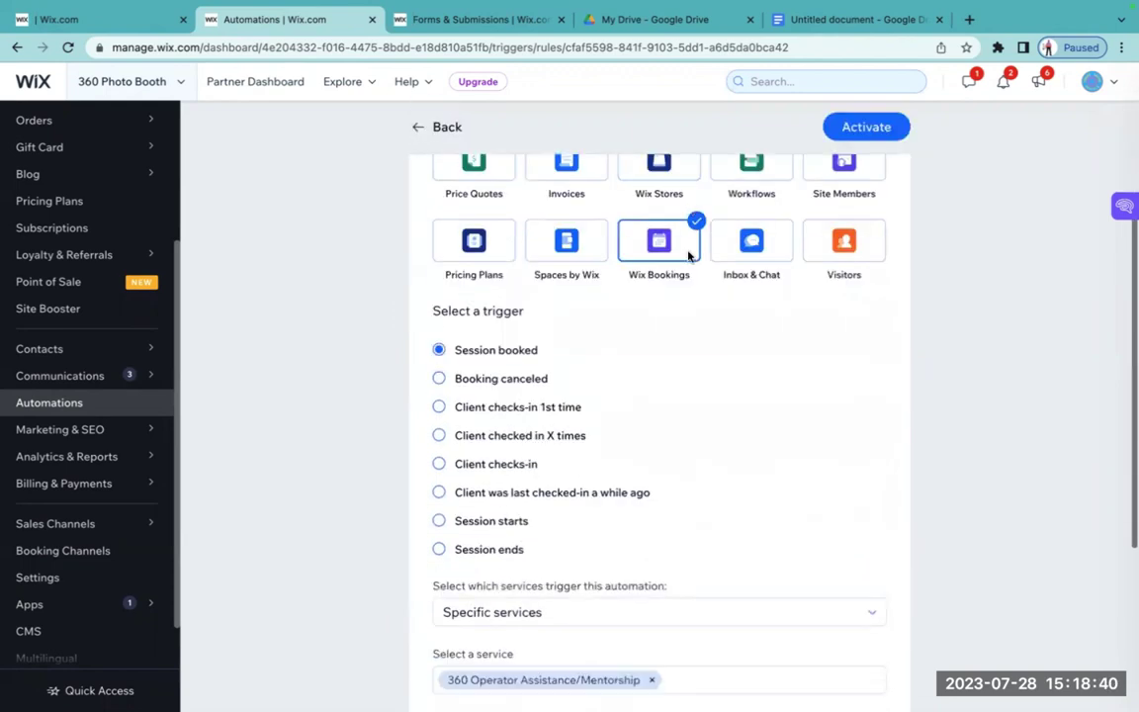
scroll(689, 257, "down", 1)
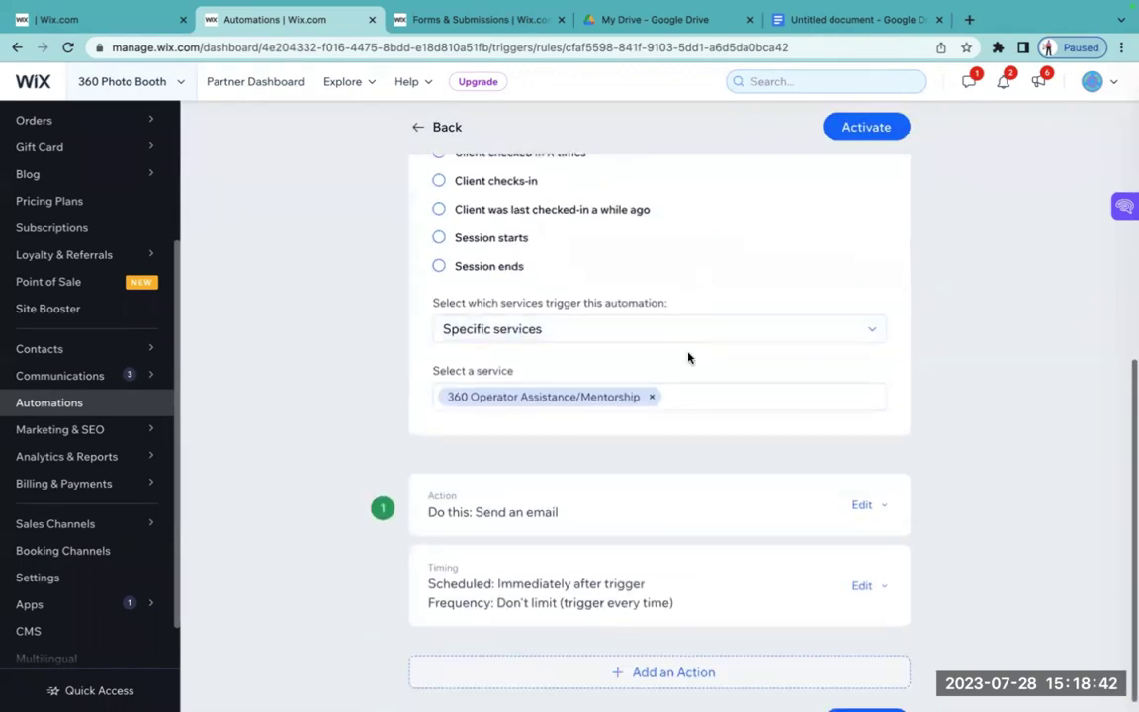
left_click(653, 397)
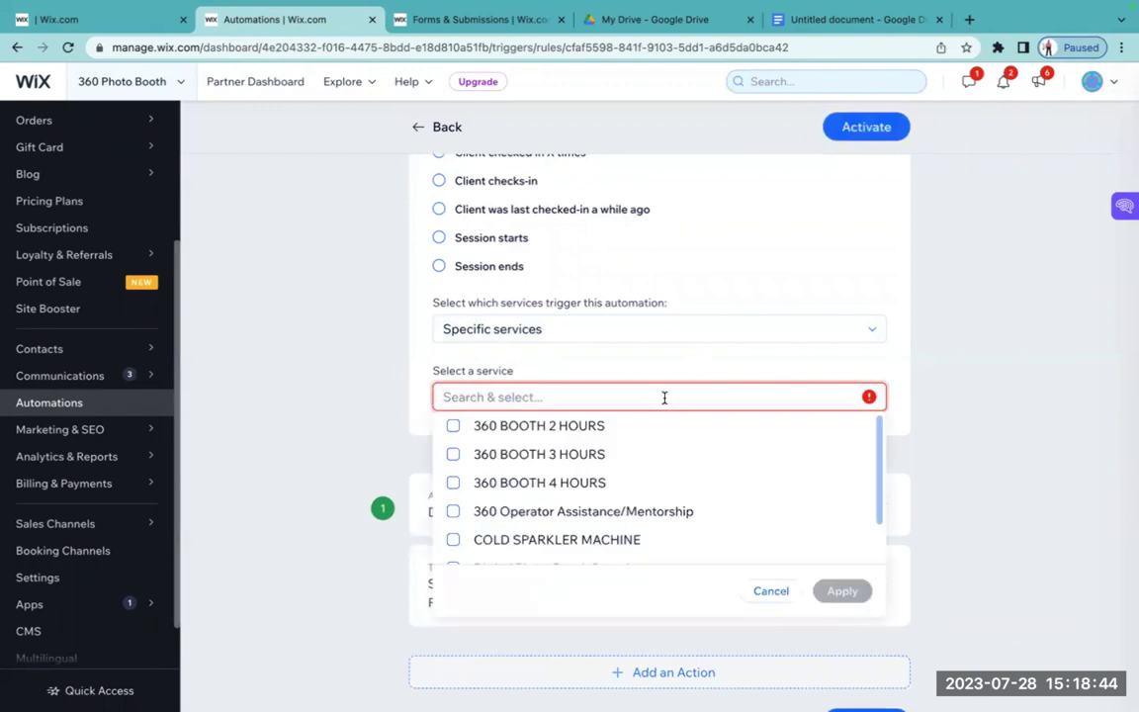
left_click(455, 454)
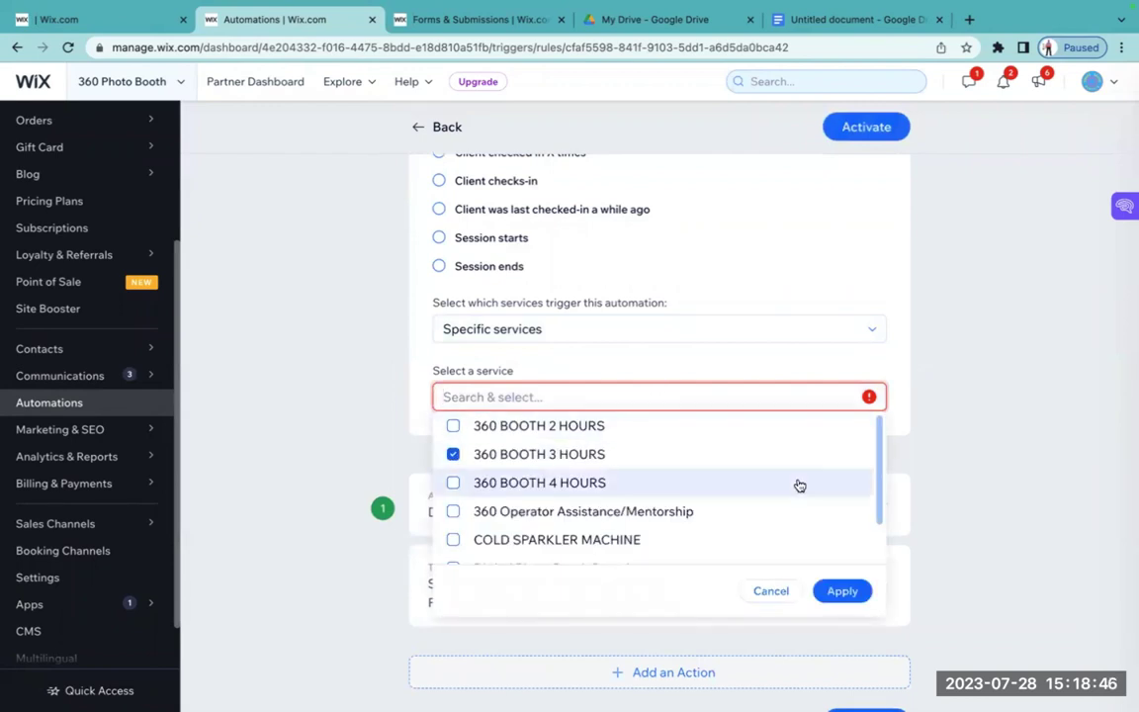
left_click(842, 590)
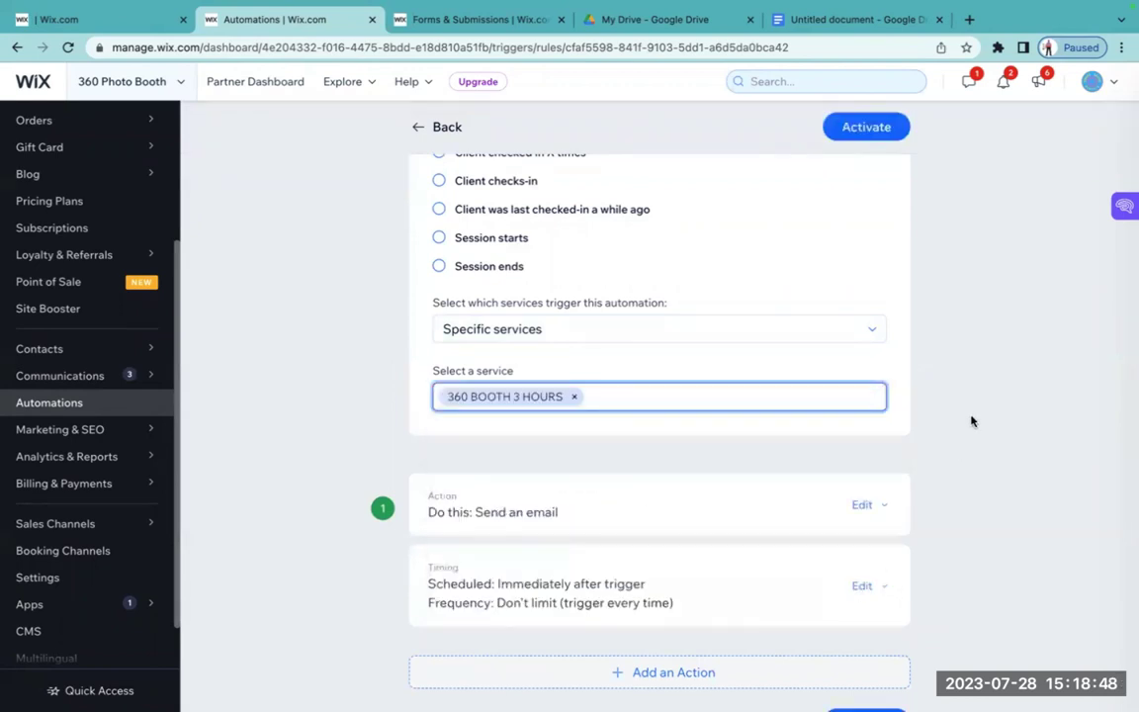
- Change the rental duration in the email contract's payment clause to 3-hour and save the email to continue to the automation
scroll(970, 422, "down", 1)
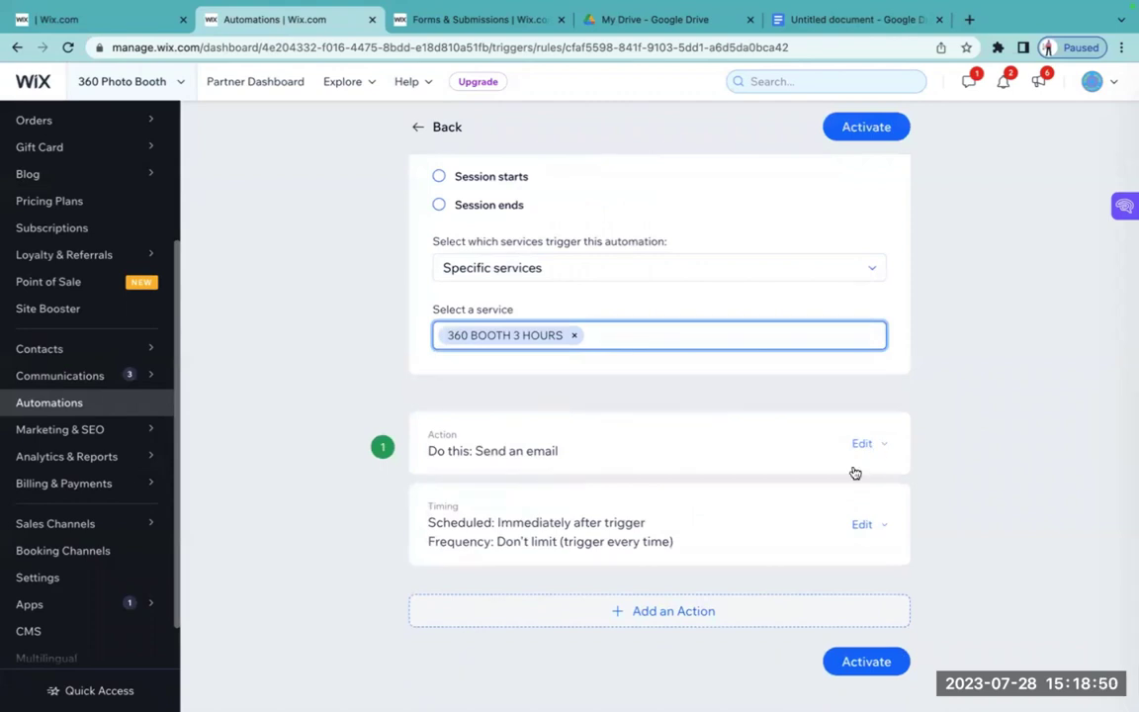
left_click(805, 452)
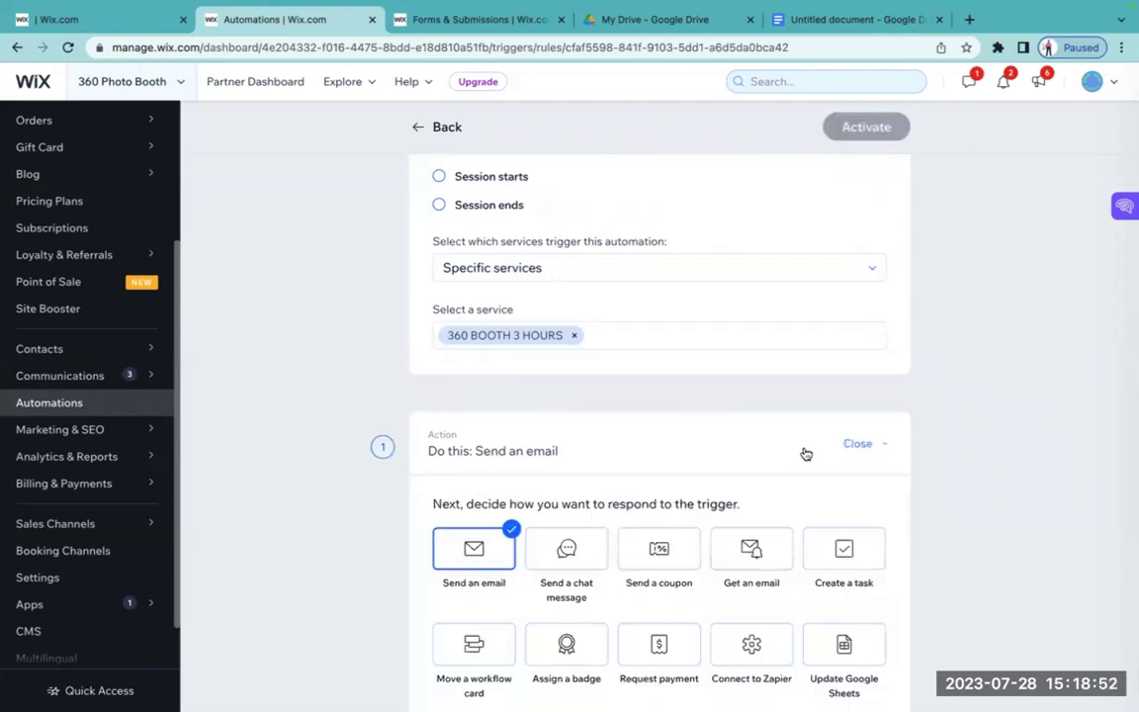
scroll(805, 453, "down", 8)
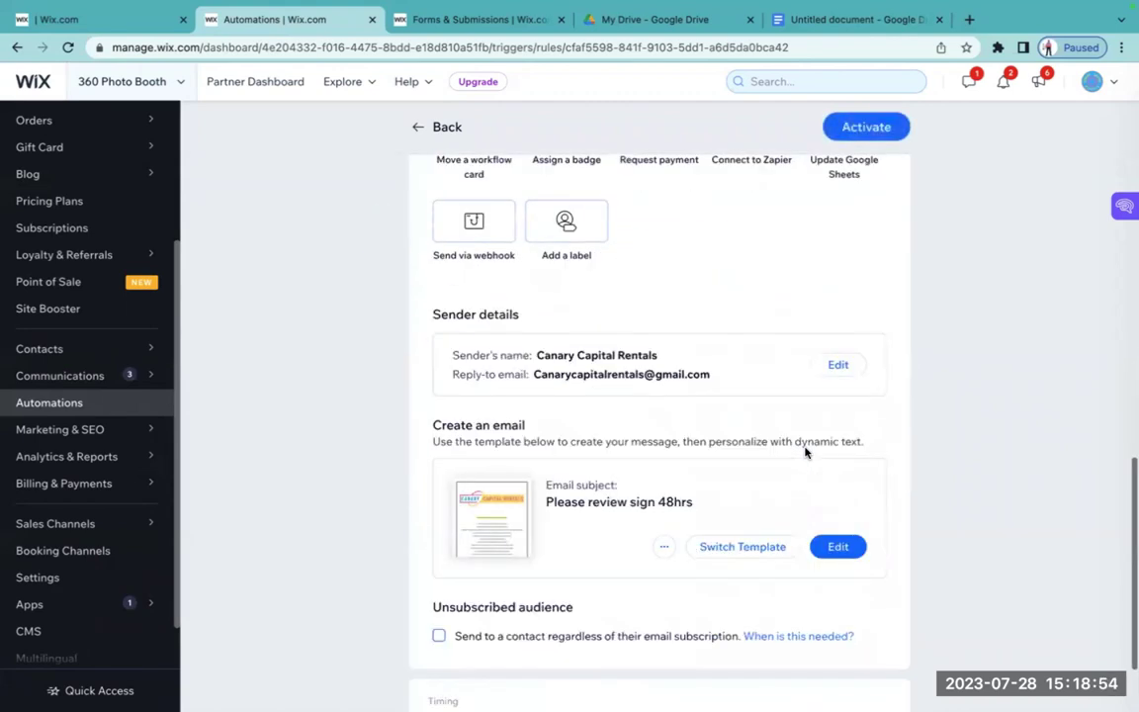
left_click(836, 495)
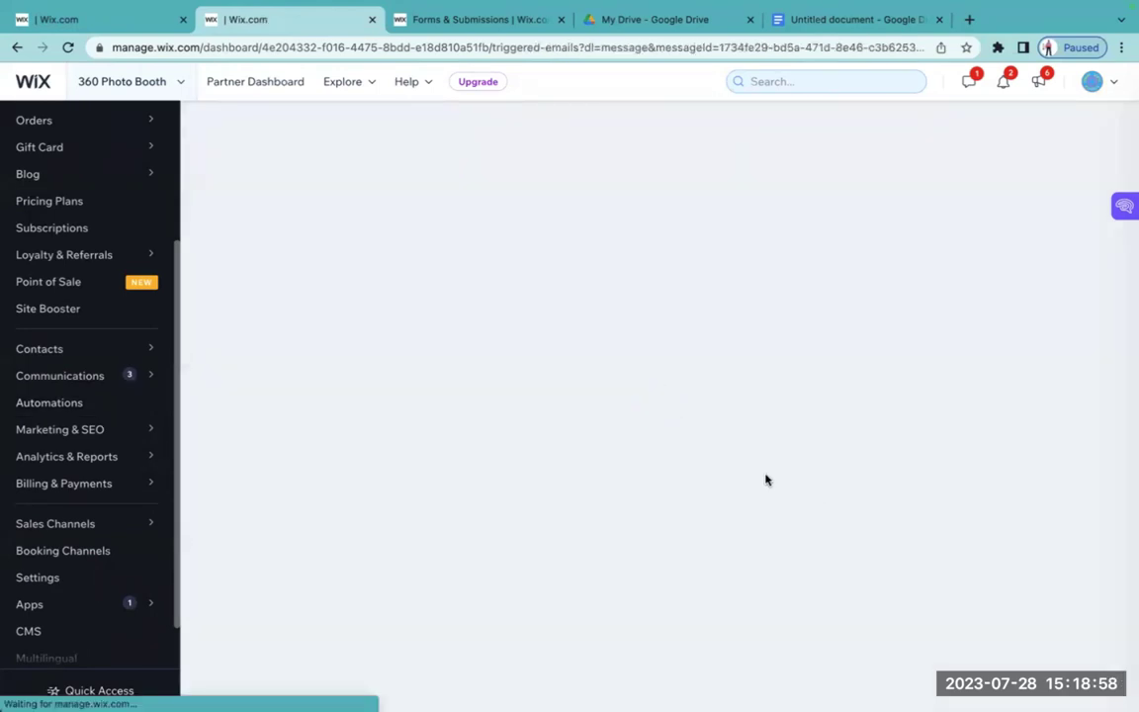
scroll(691, 432, "down", 2)
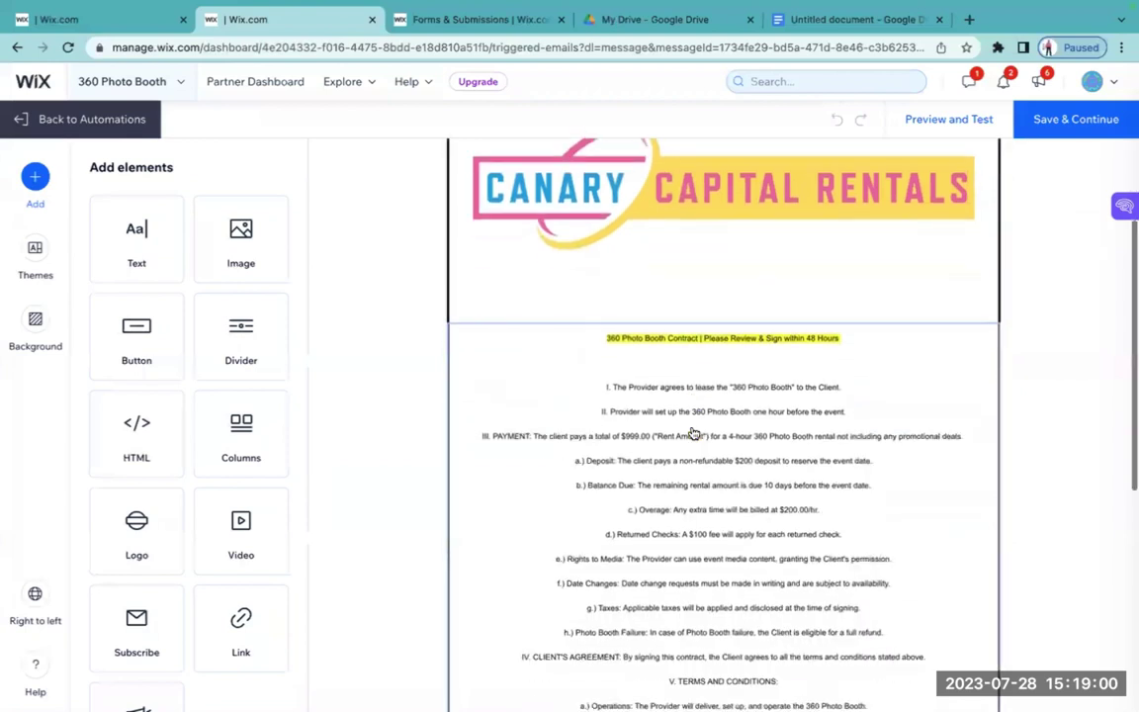
scroll(693, 433, "down", 1)
left_click(729, 391)
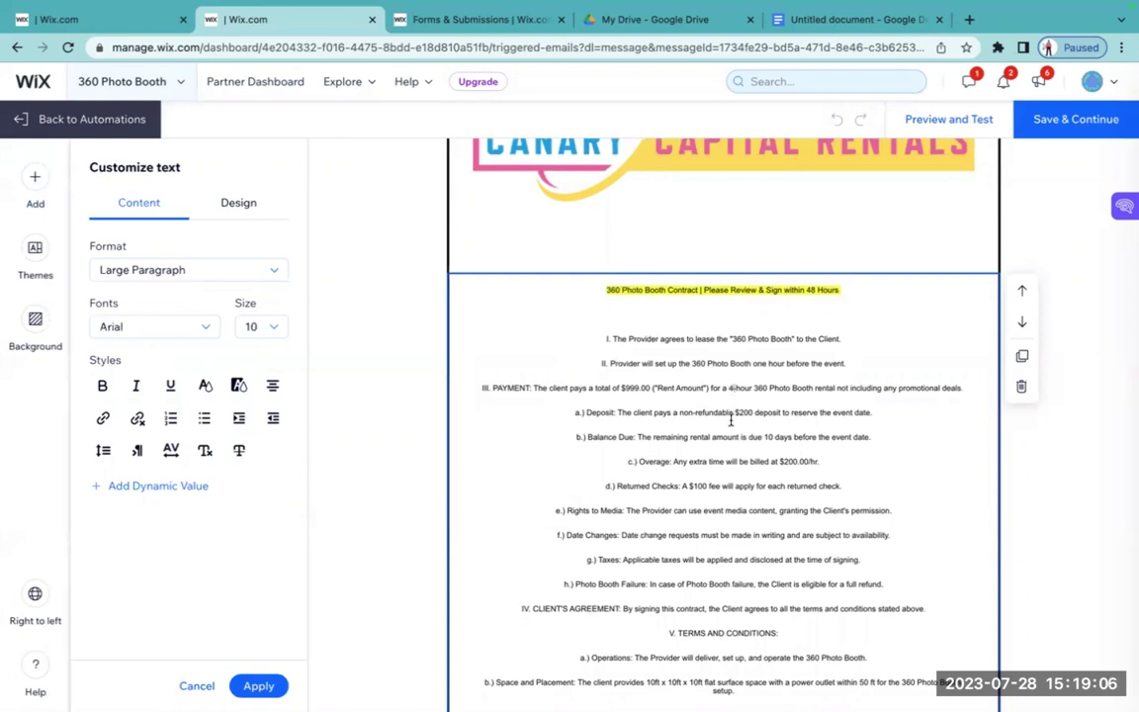
key("BackSpace")
type("3")
left_click(1038, 132)
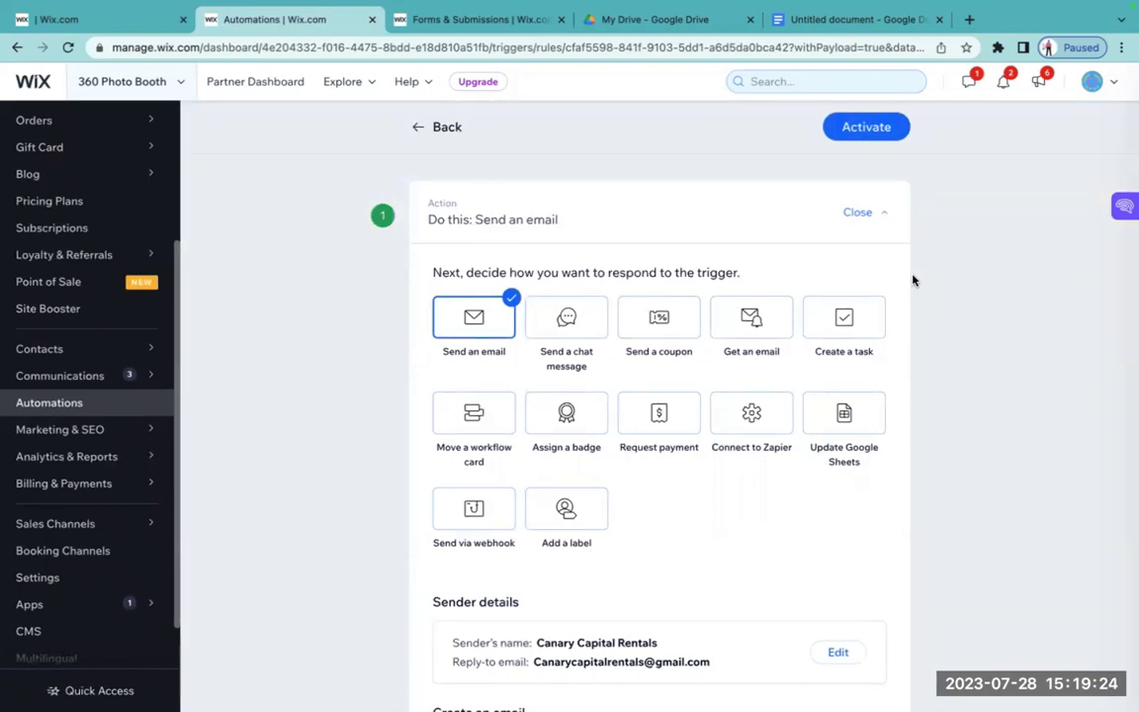
- Review the email action and timing settings of the "# 3Hours" automation and activate it
scroll(913, 281, "down", 4)
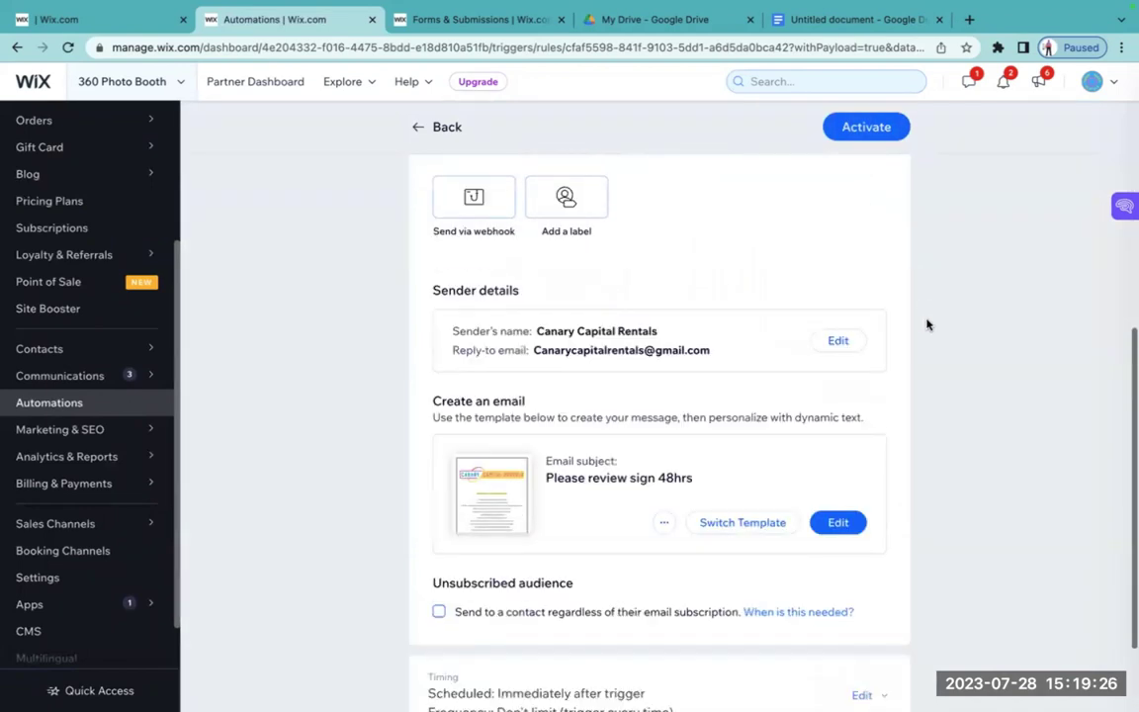
scroll(927, 325, "down", 1)
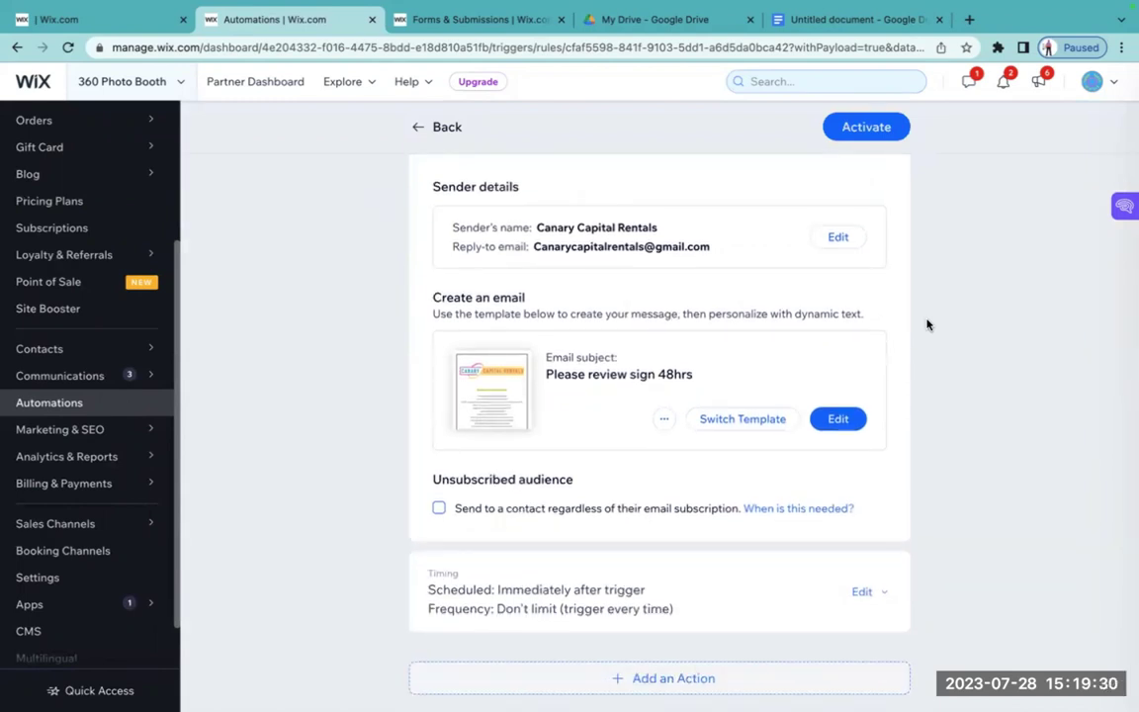
scroll(927, 324, "down", 1)
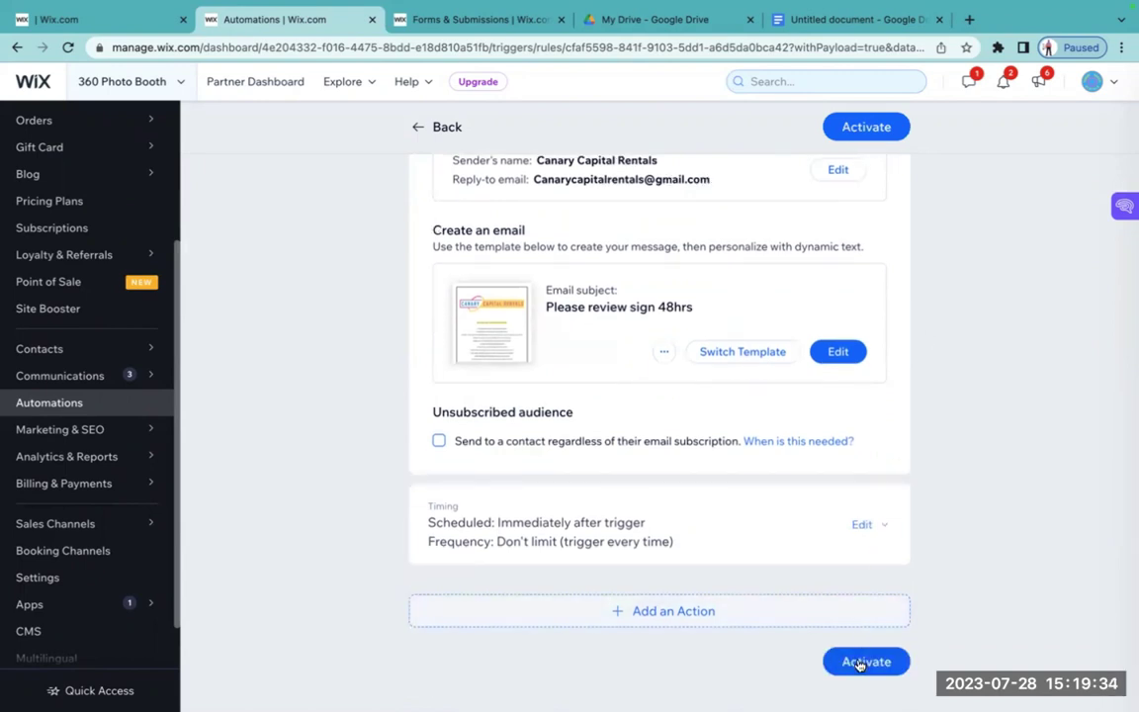
left_click(857, 663)
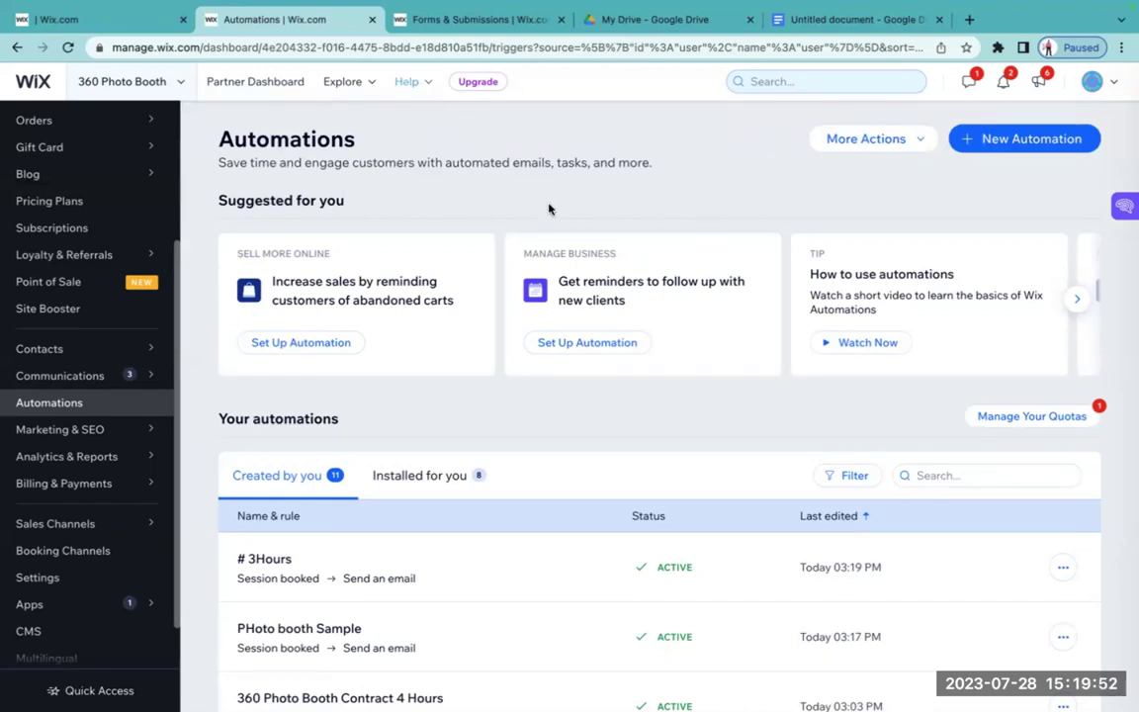
- Examine the list of created automations, comparing the new "# 3Hours" entry with the existing photo booth contract automations
scroll(609, 317, "down", 3)
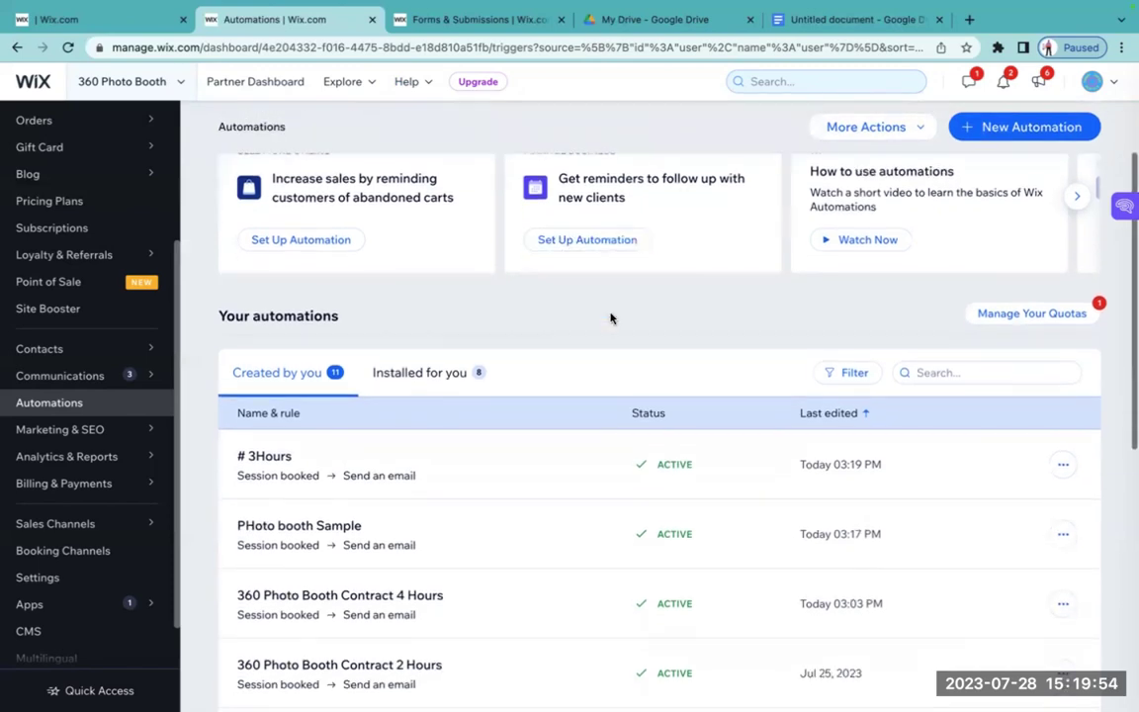
scroll(609, 317, "down", 2)
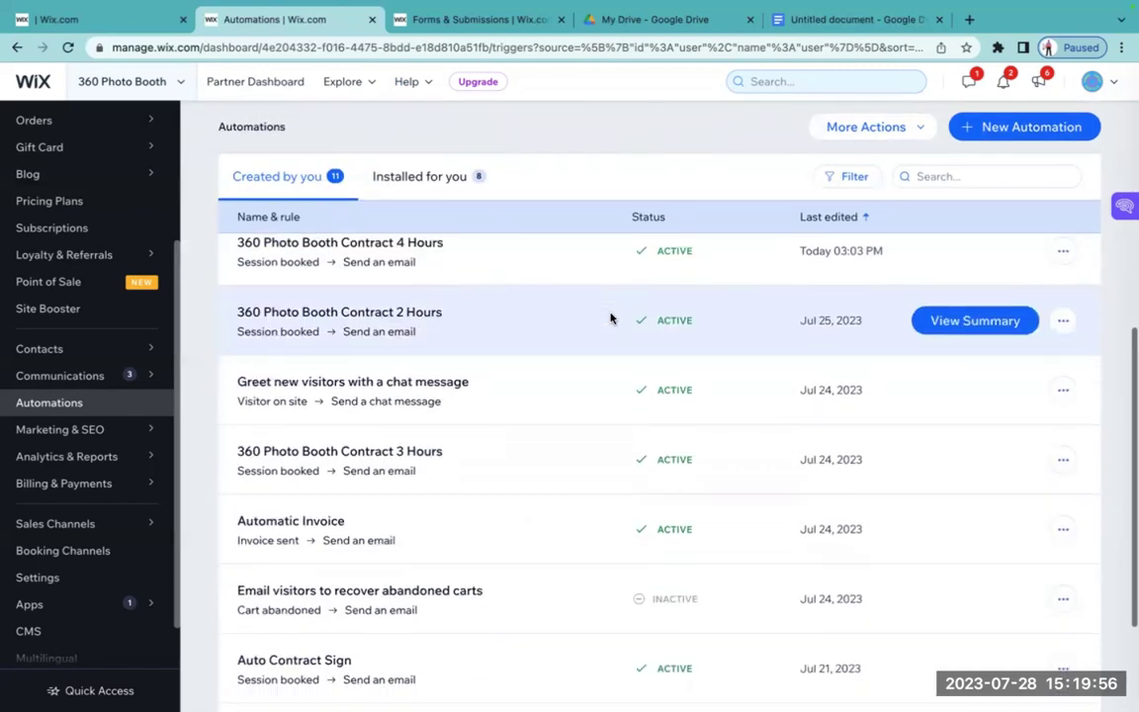
scroll(610, 317, "up", 4)
scroll(610, 317, "up", 1)
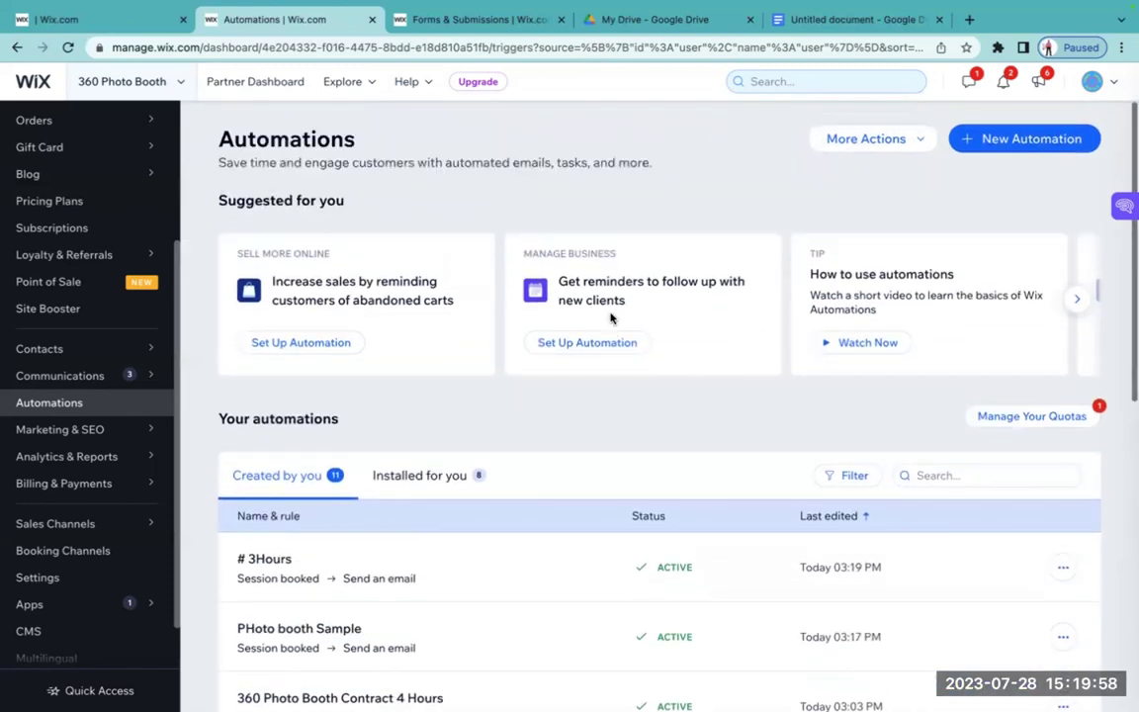
scroll(609, 317, "down", 3)
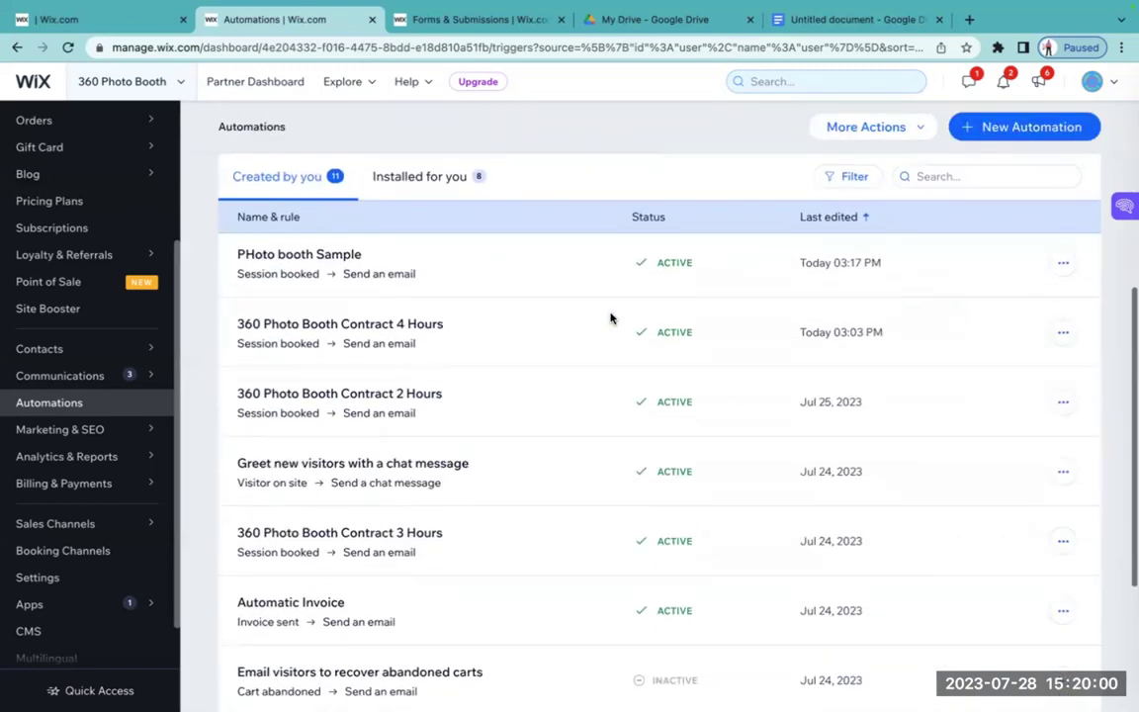
scroll(623, 465, "up", 3)
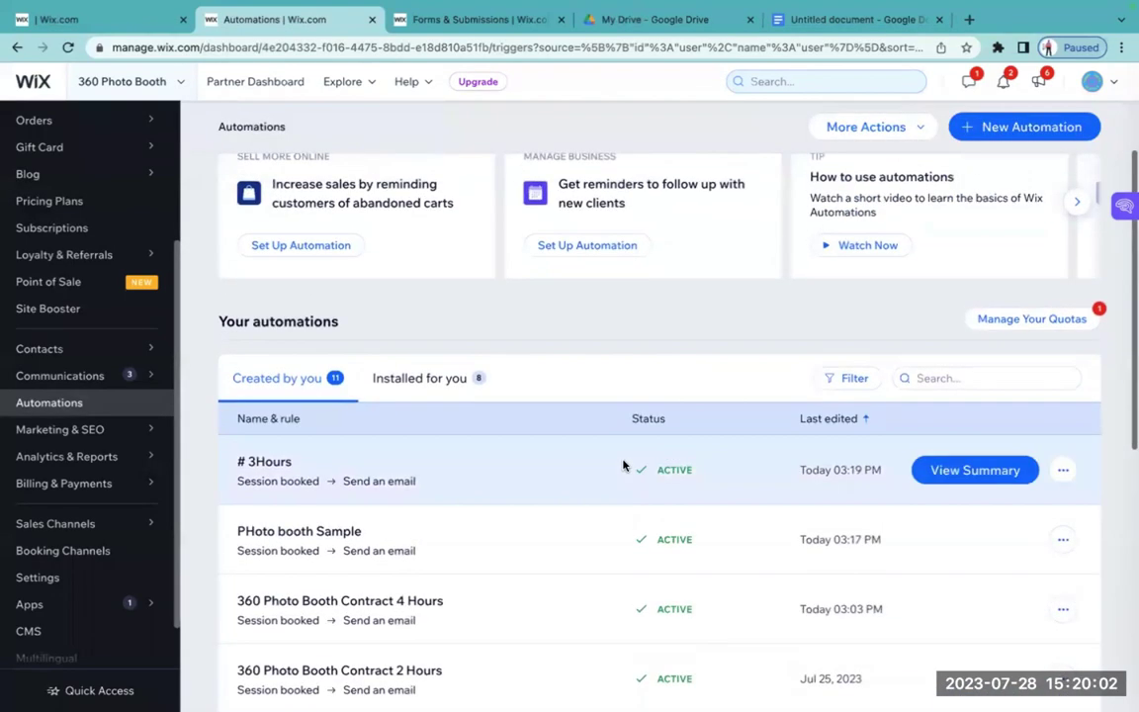
scroll(623, 464, "up", 1)
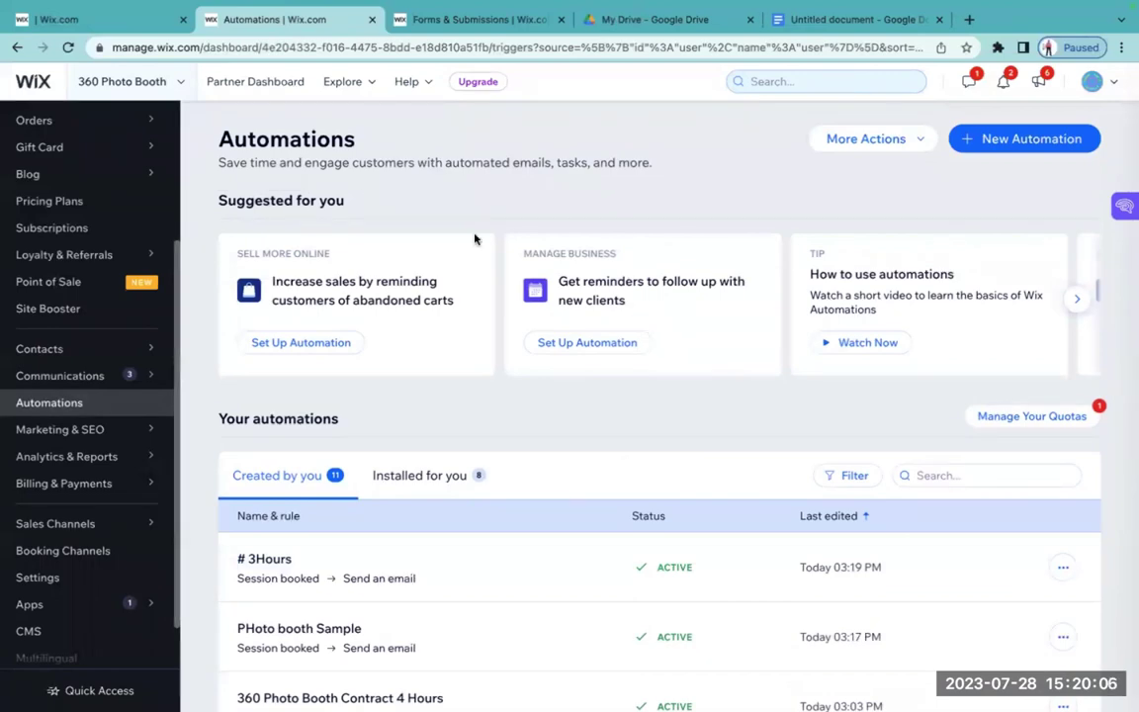
scroll(495, 343, "down", 1)
scroll(495, 343, "up", 1)
scroll(496, 344, "down", 1)
scroll(496, 344, "down", 1)
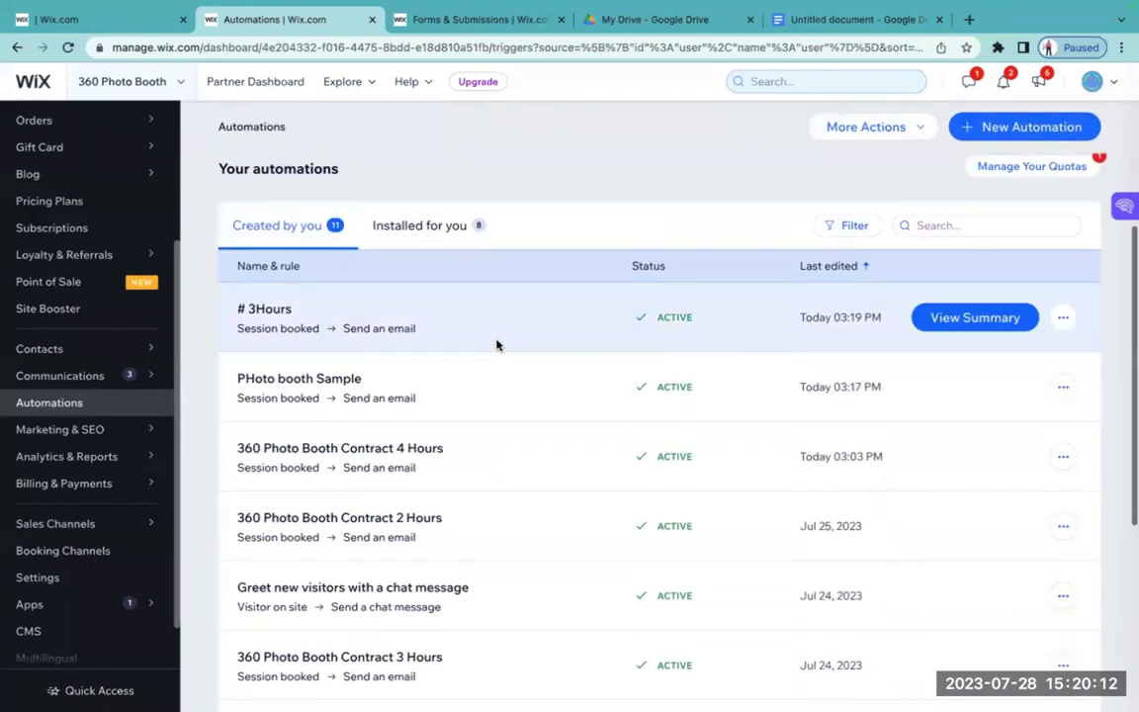
scroll(496, 344, "down", 1)
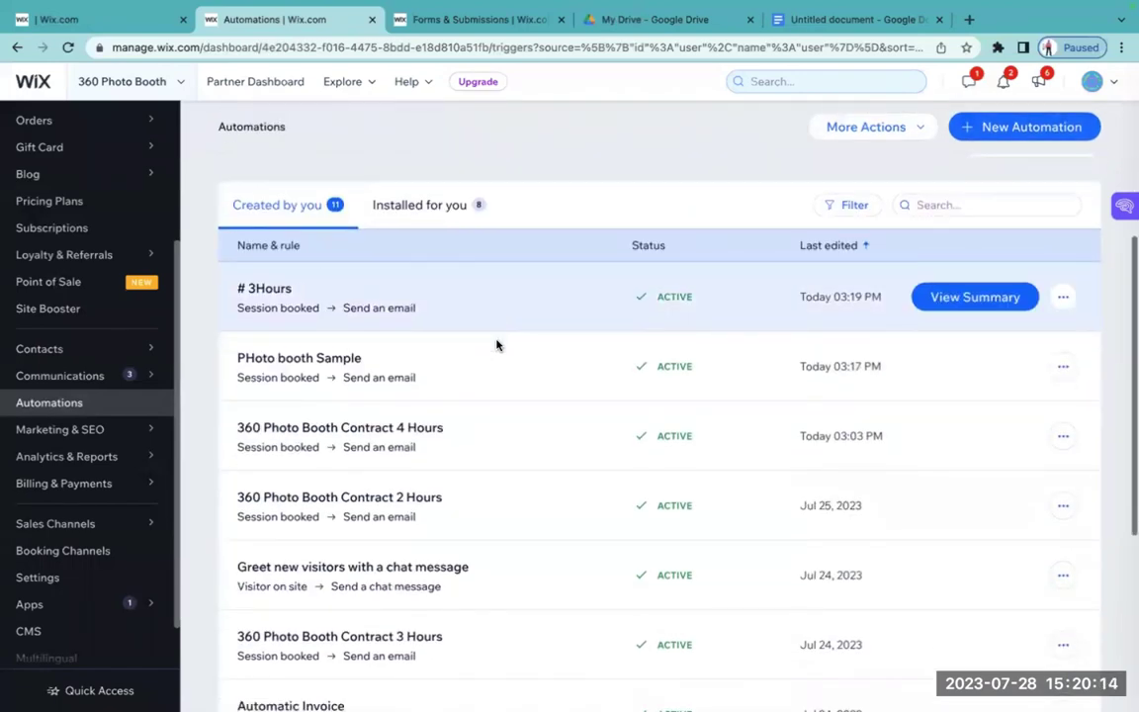
scroll(496, 344, "up", 1)
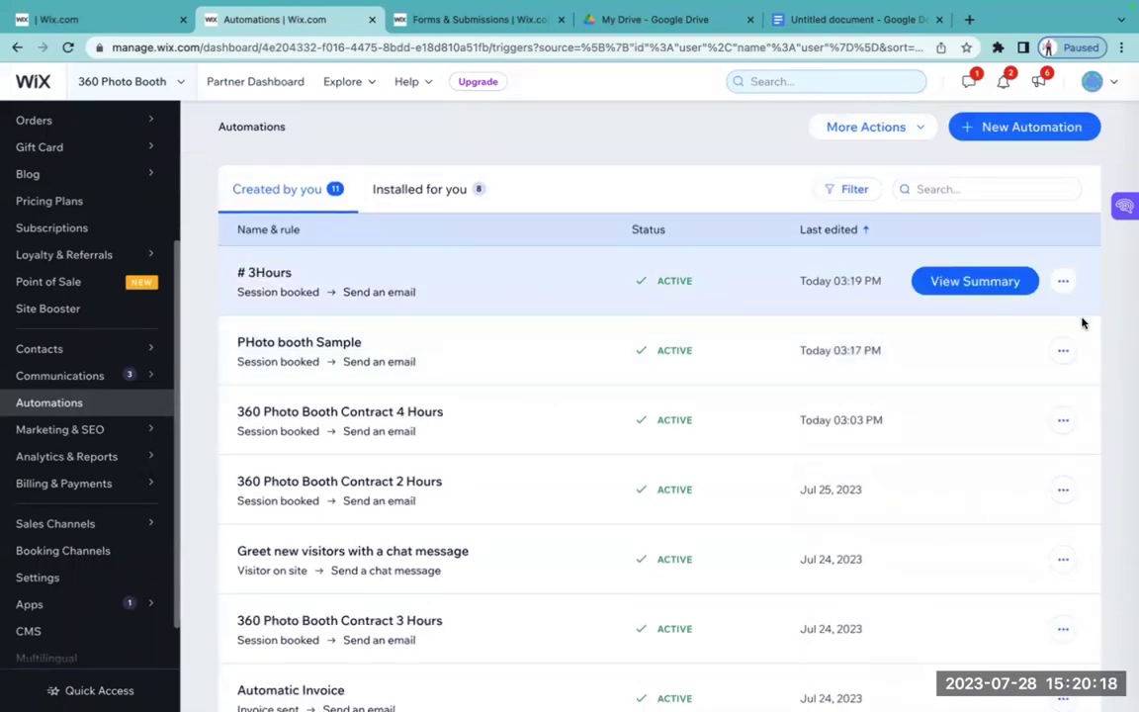
scroll(1095, 326, "down", 1)
scroll(1094, 326, "up", 1)
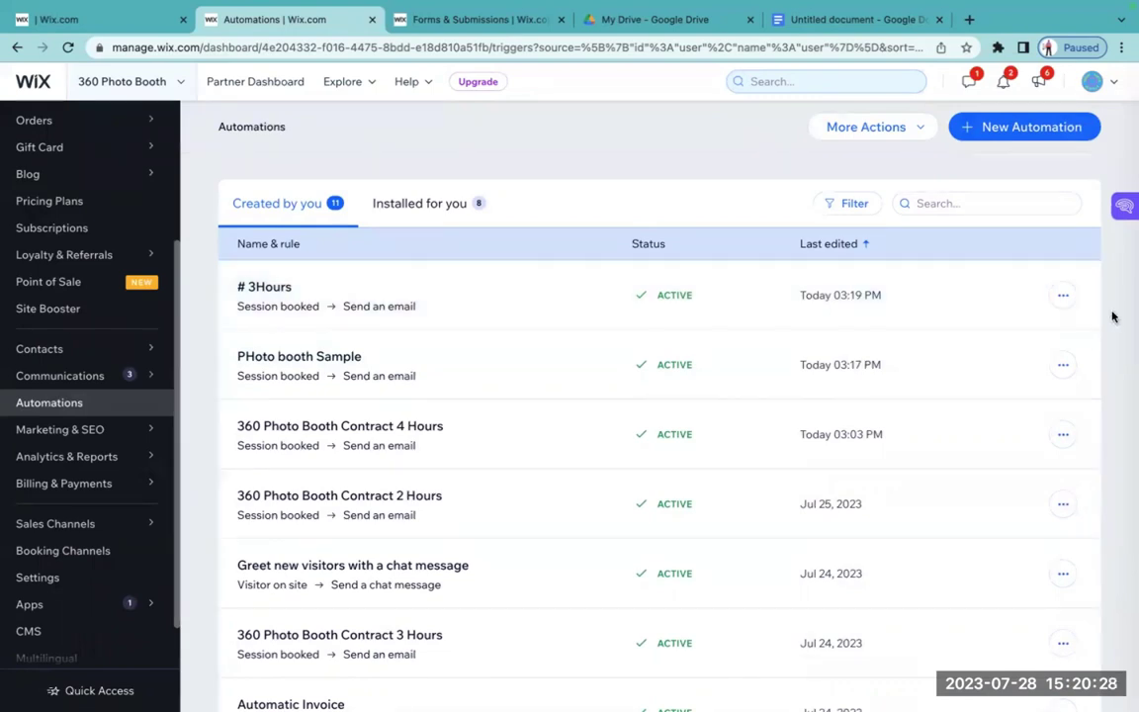
scroll(1092, 325, "down", 1)
scroll(1093, 323, "down", 1)
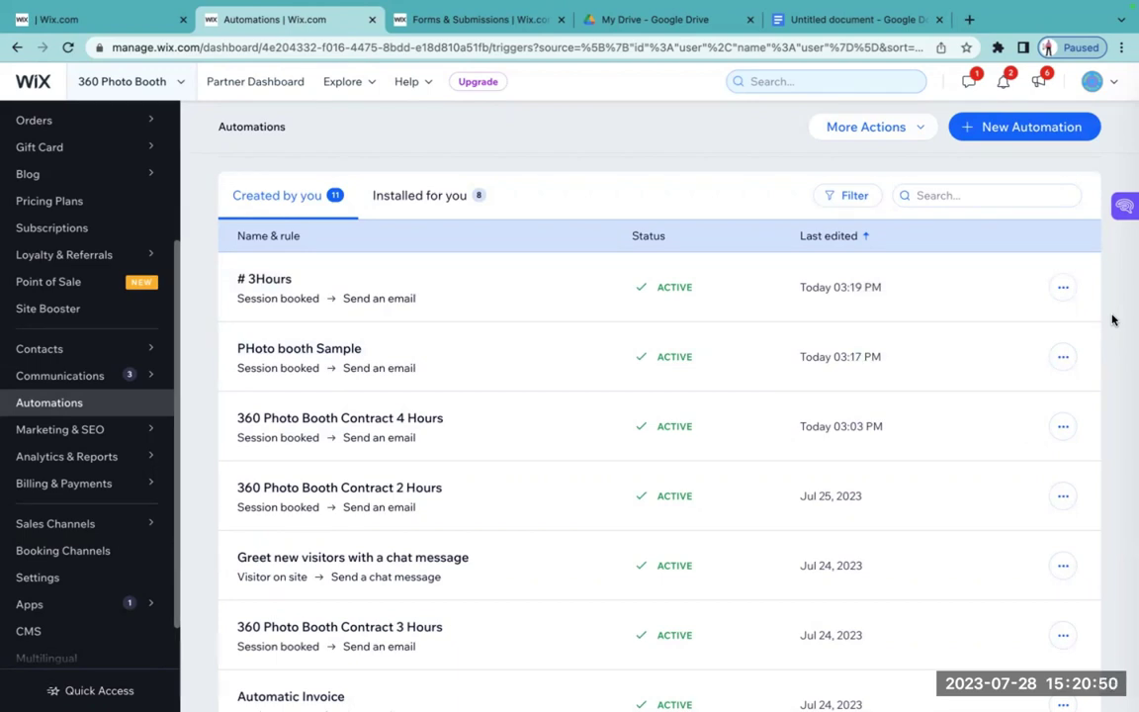
- Delete the "# 3Hours" and "PHoto booth Sample" automations, confirming each deletion
scroll(1111, 320, "down", 2)
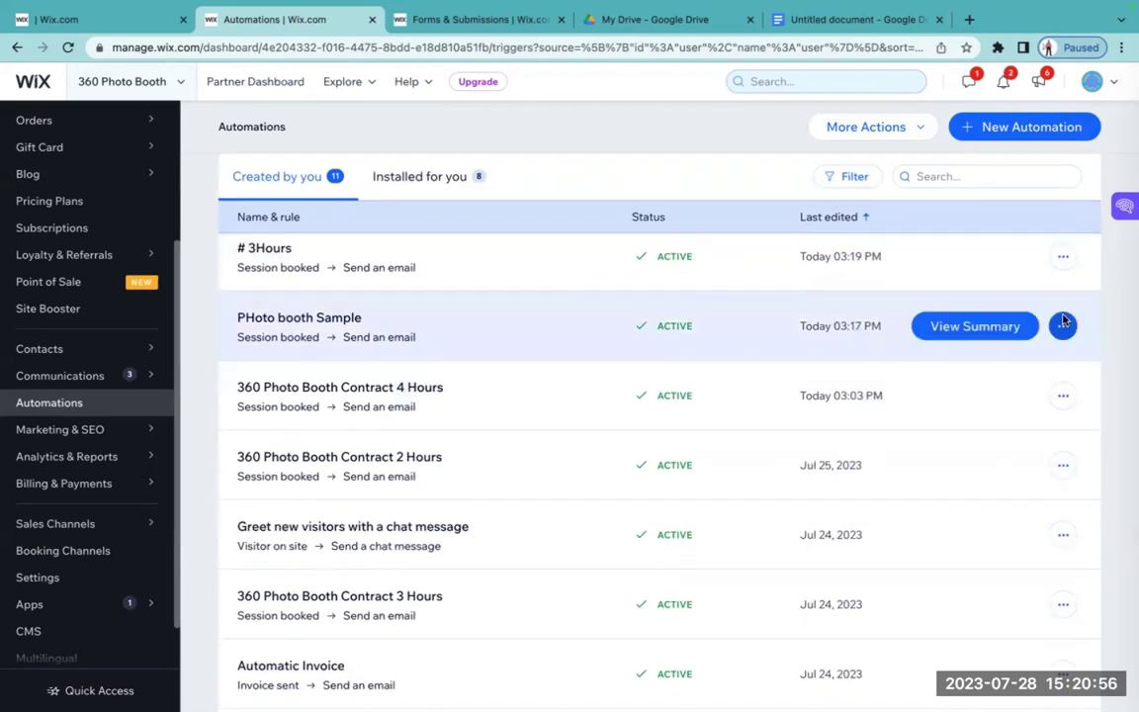
left_click(1062, 256)
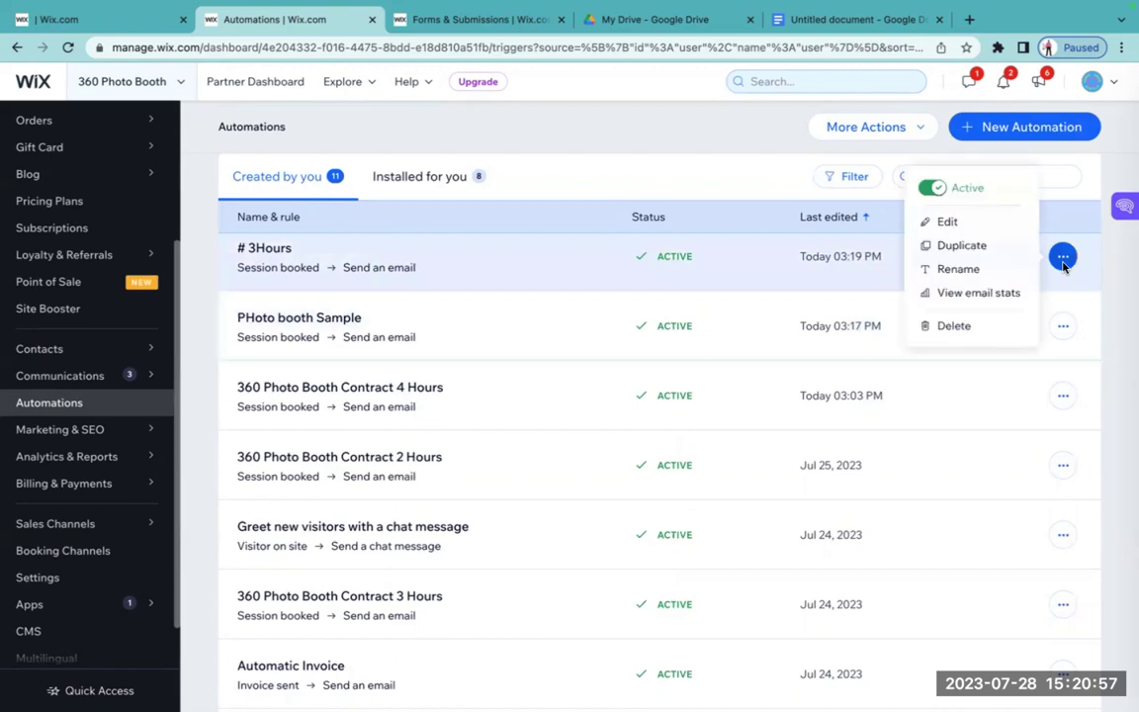
left_click(966, 327)
left_click(756, 440)
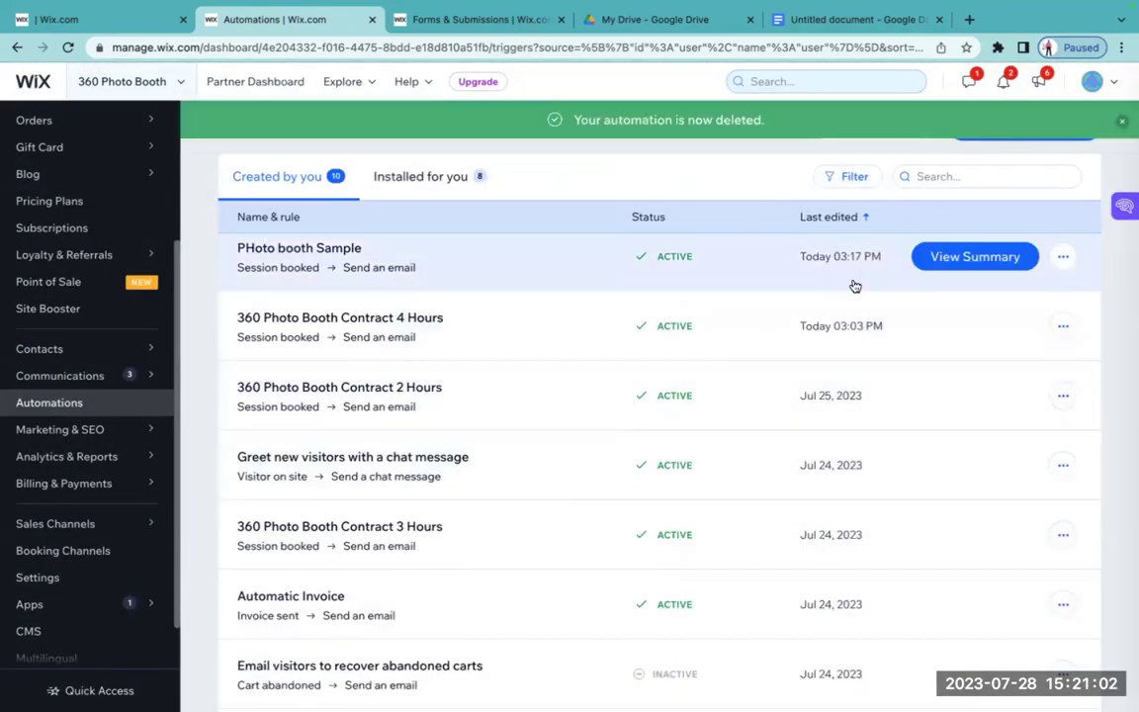
left_click(1063, 257)
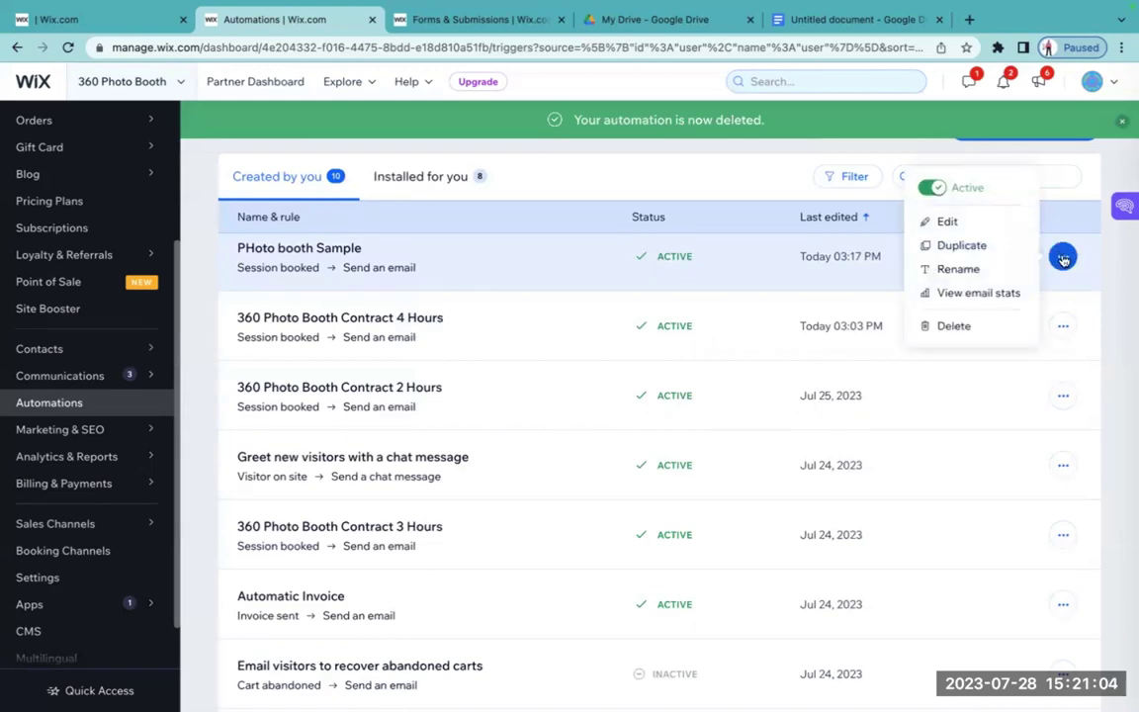
left_click(985, 325)
left_click(767, 441)
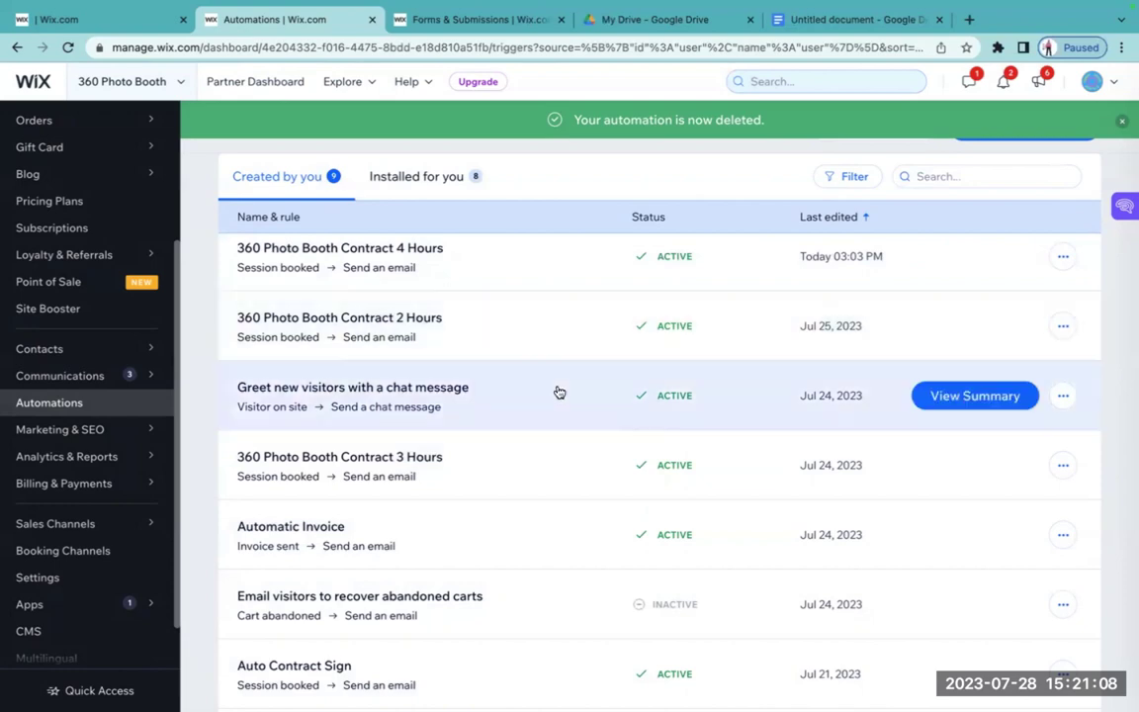
- Edit the "Auto Contract Sign" automation and open the contract email of its send-an-email action
scroll(534, 474, "down", 3)
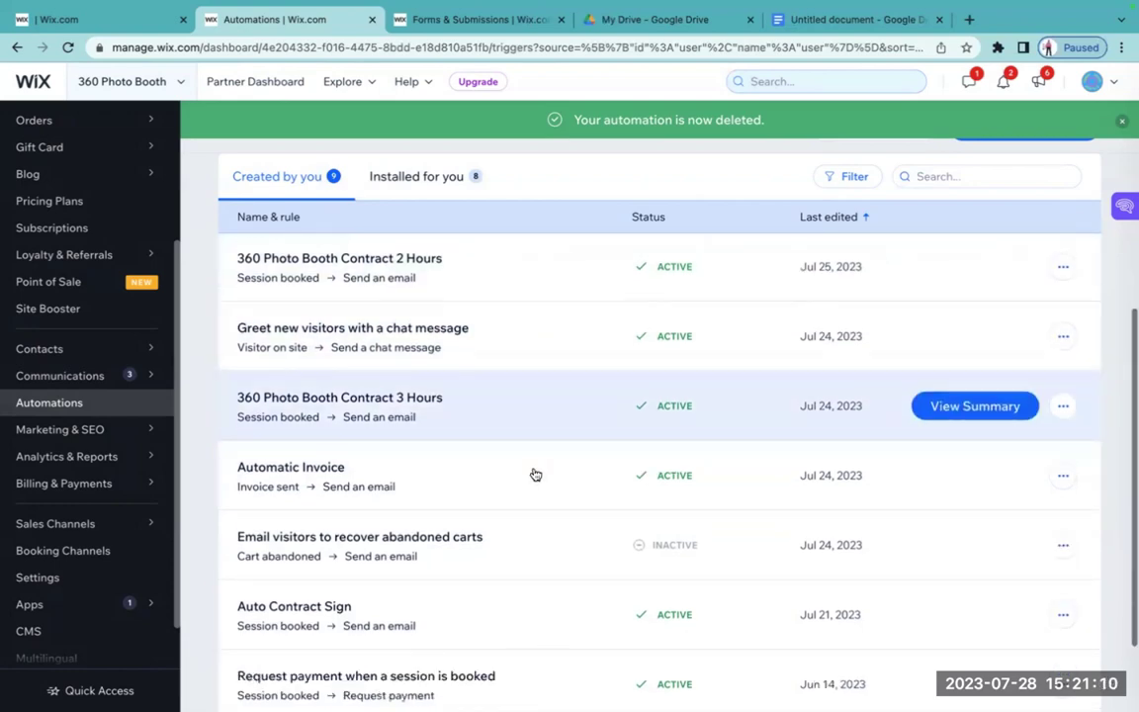
scroll(541, 513, "up", 8)
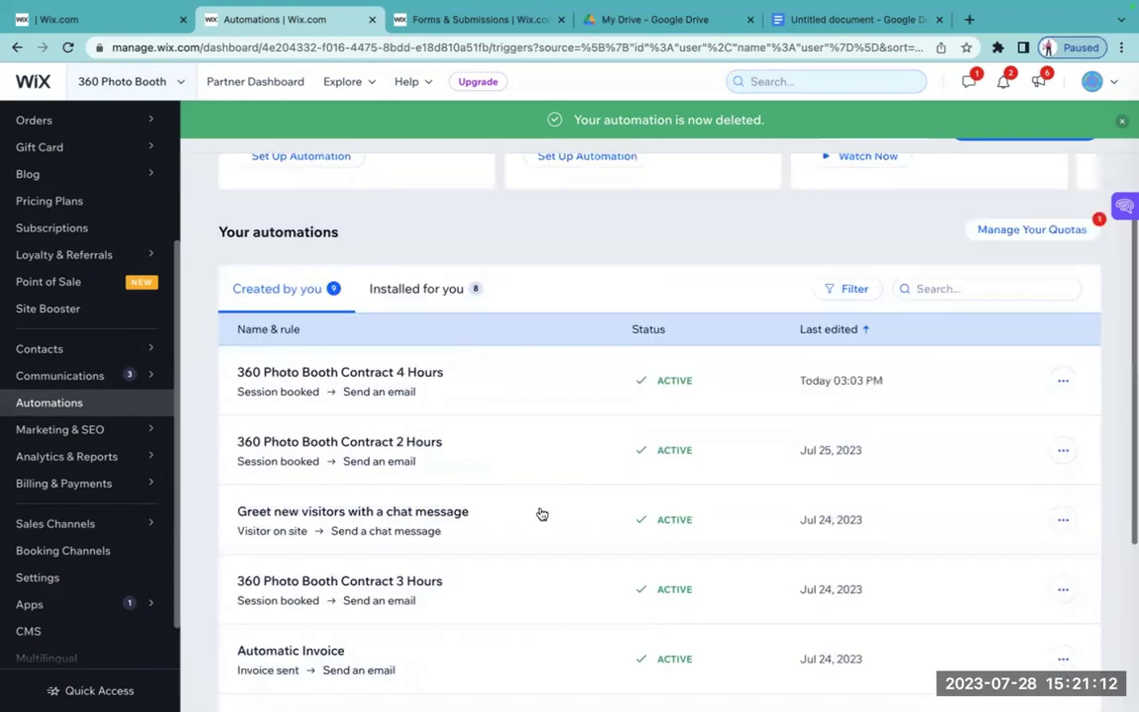
scroll(541, 513, "down", 4)
scroll(541, 512, "down", 4)
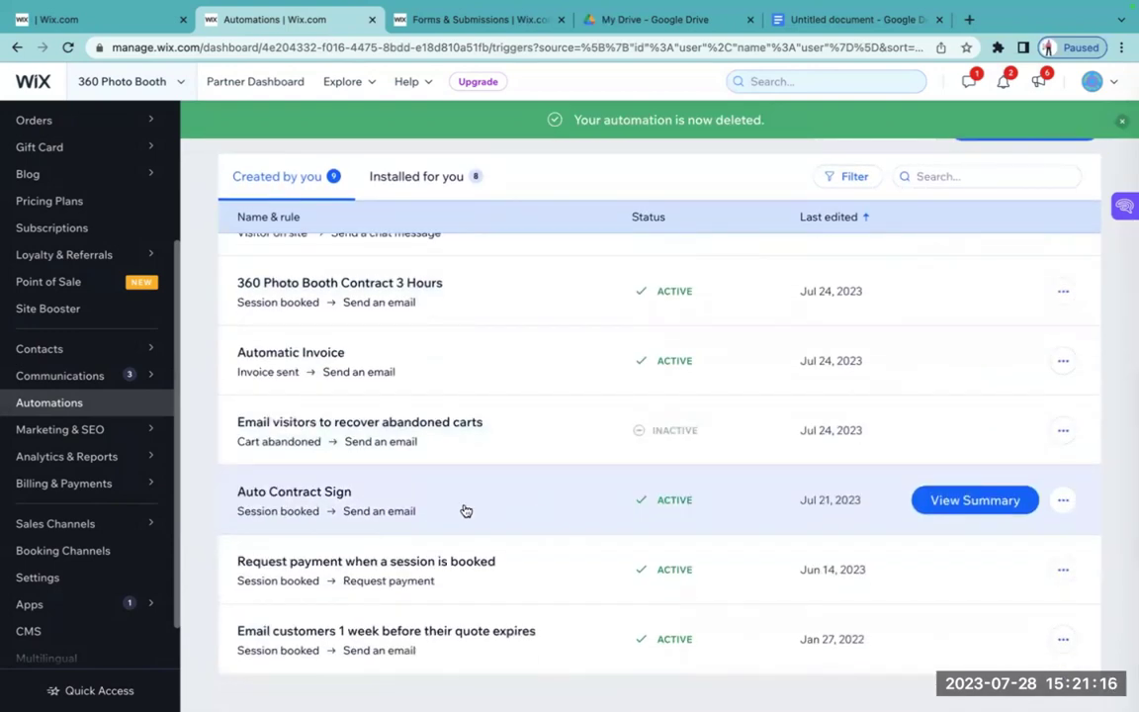
left_click(465, 497)
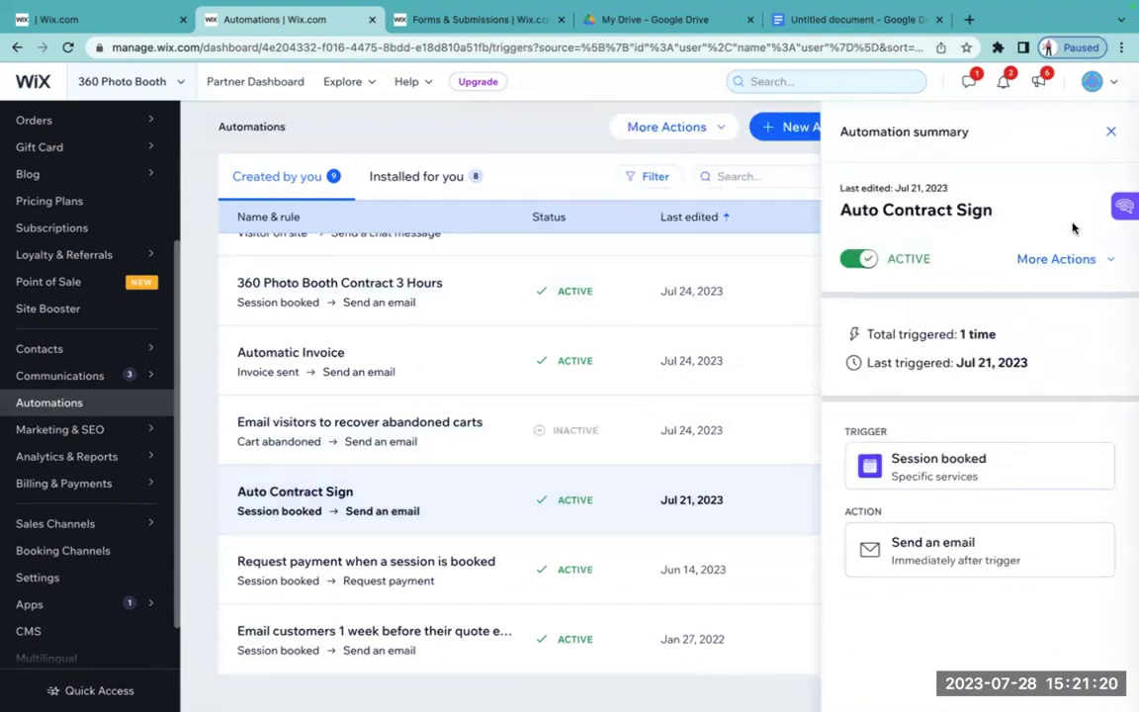
left_click(1022, 258)
left_click(1037, 295)
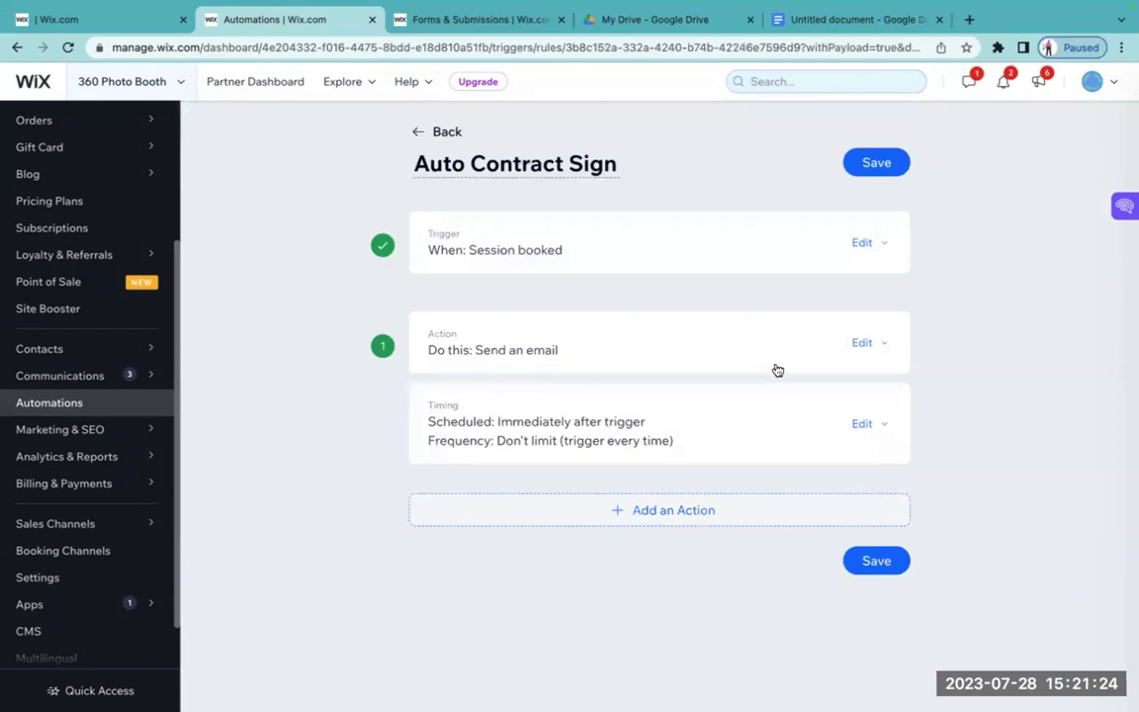
left_click(815, 354)
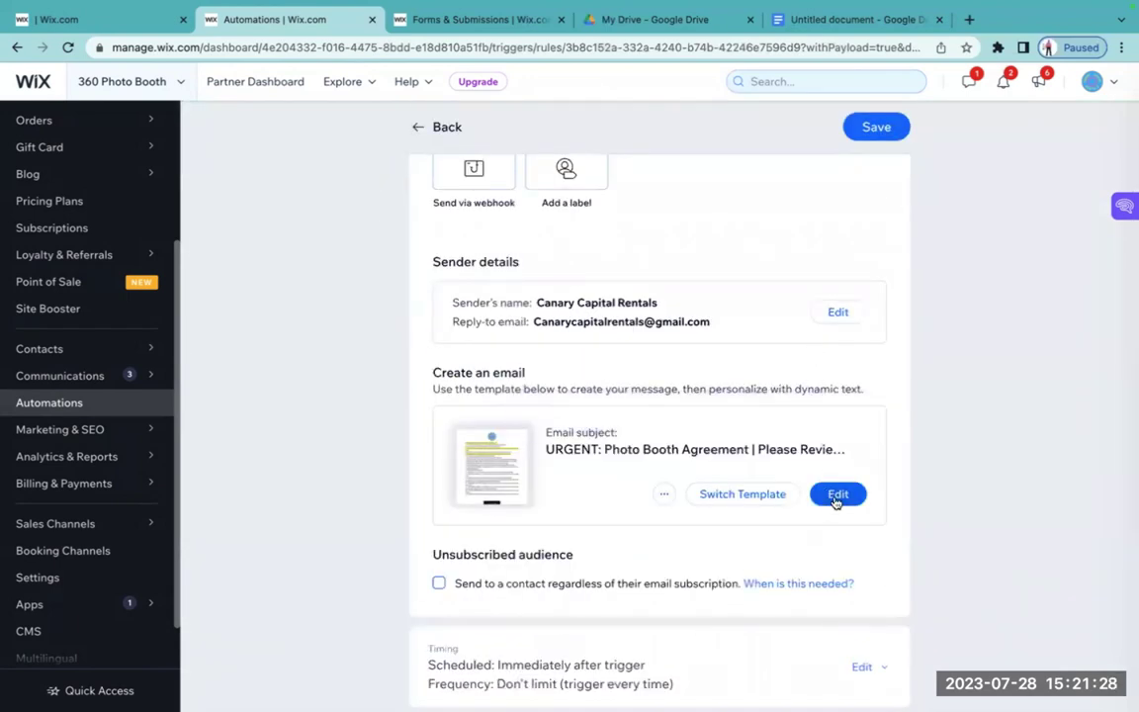
left_click(835, 499)
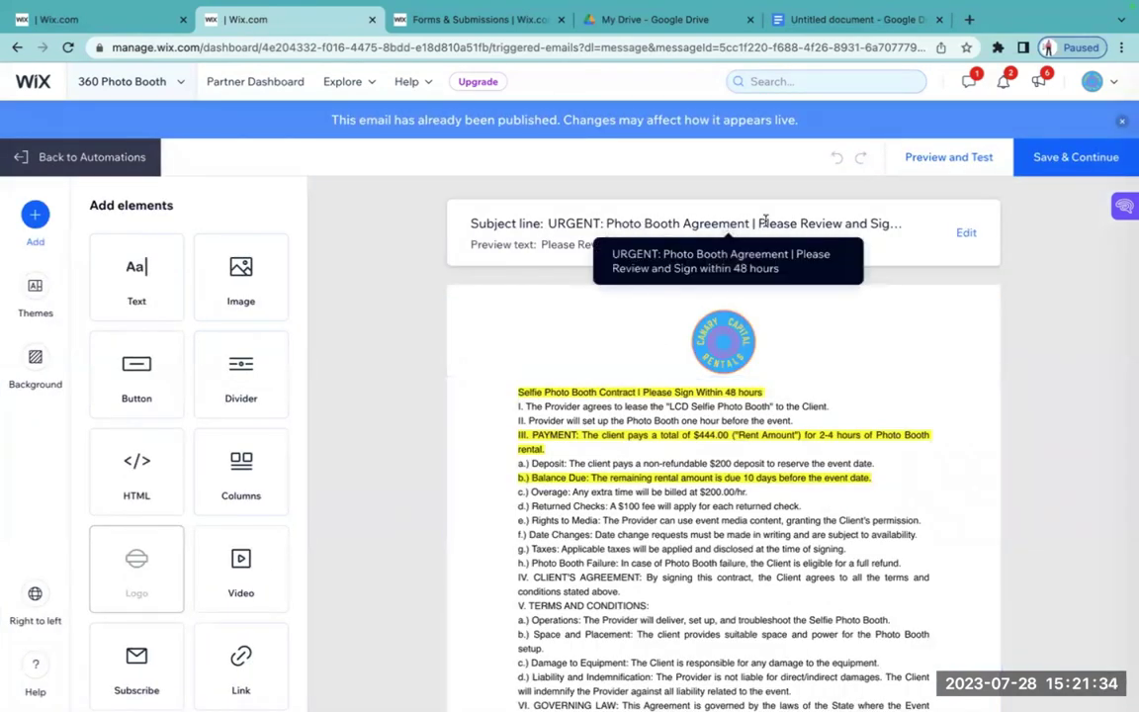
- Review the subject line and payment clause of the selfie photo booth contract email, and save the email and its automation
scroll(835, 349, "down", 1)
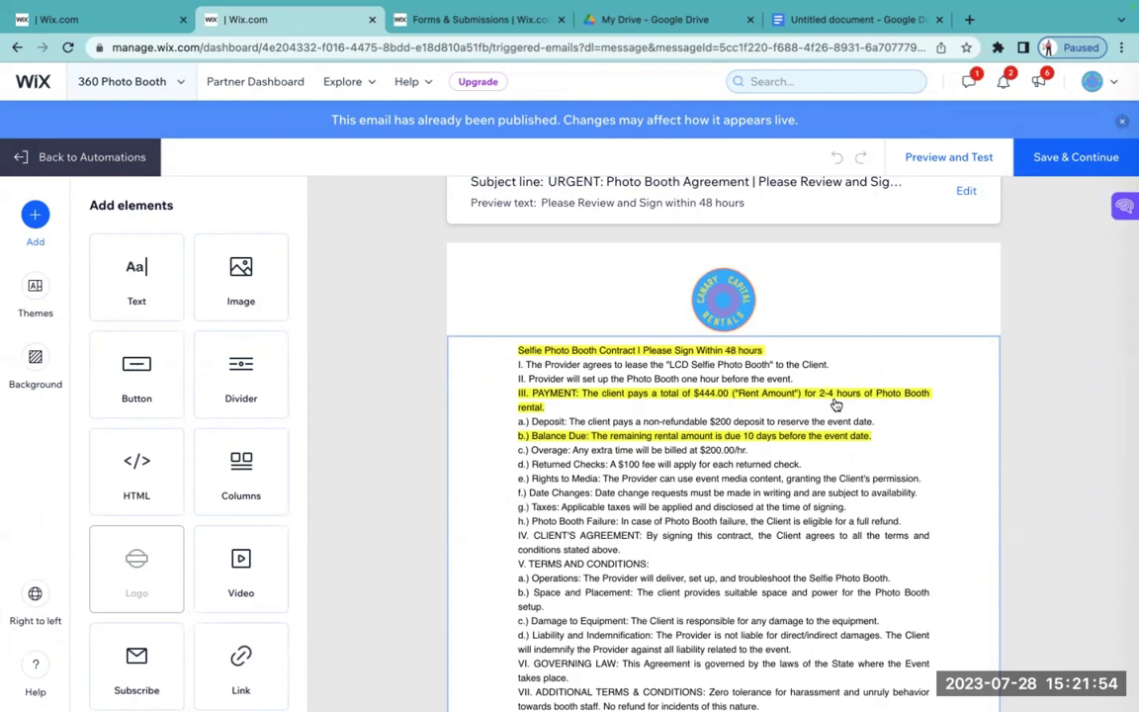
left_click(1075, 164)
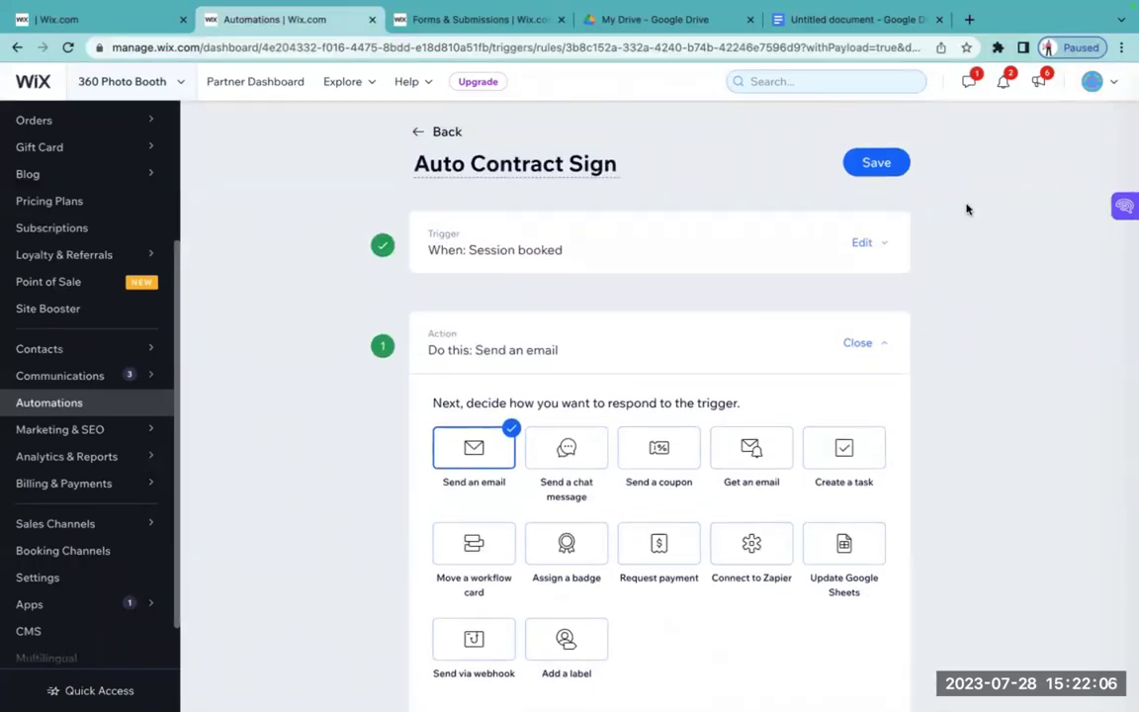
left_click(864, 165)
left_click(864, 165)
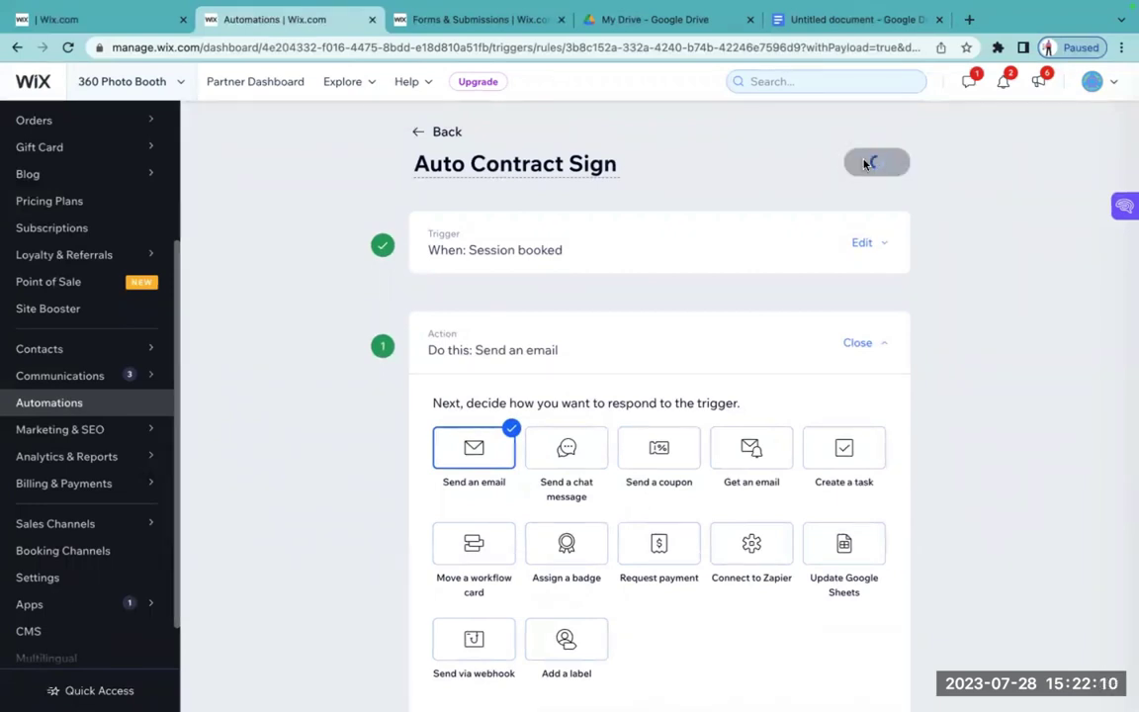